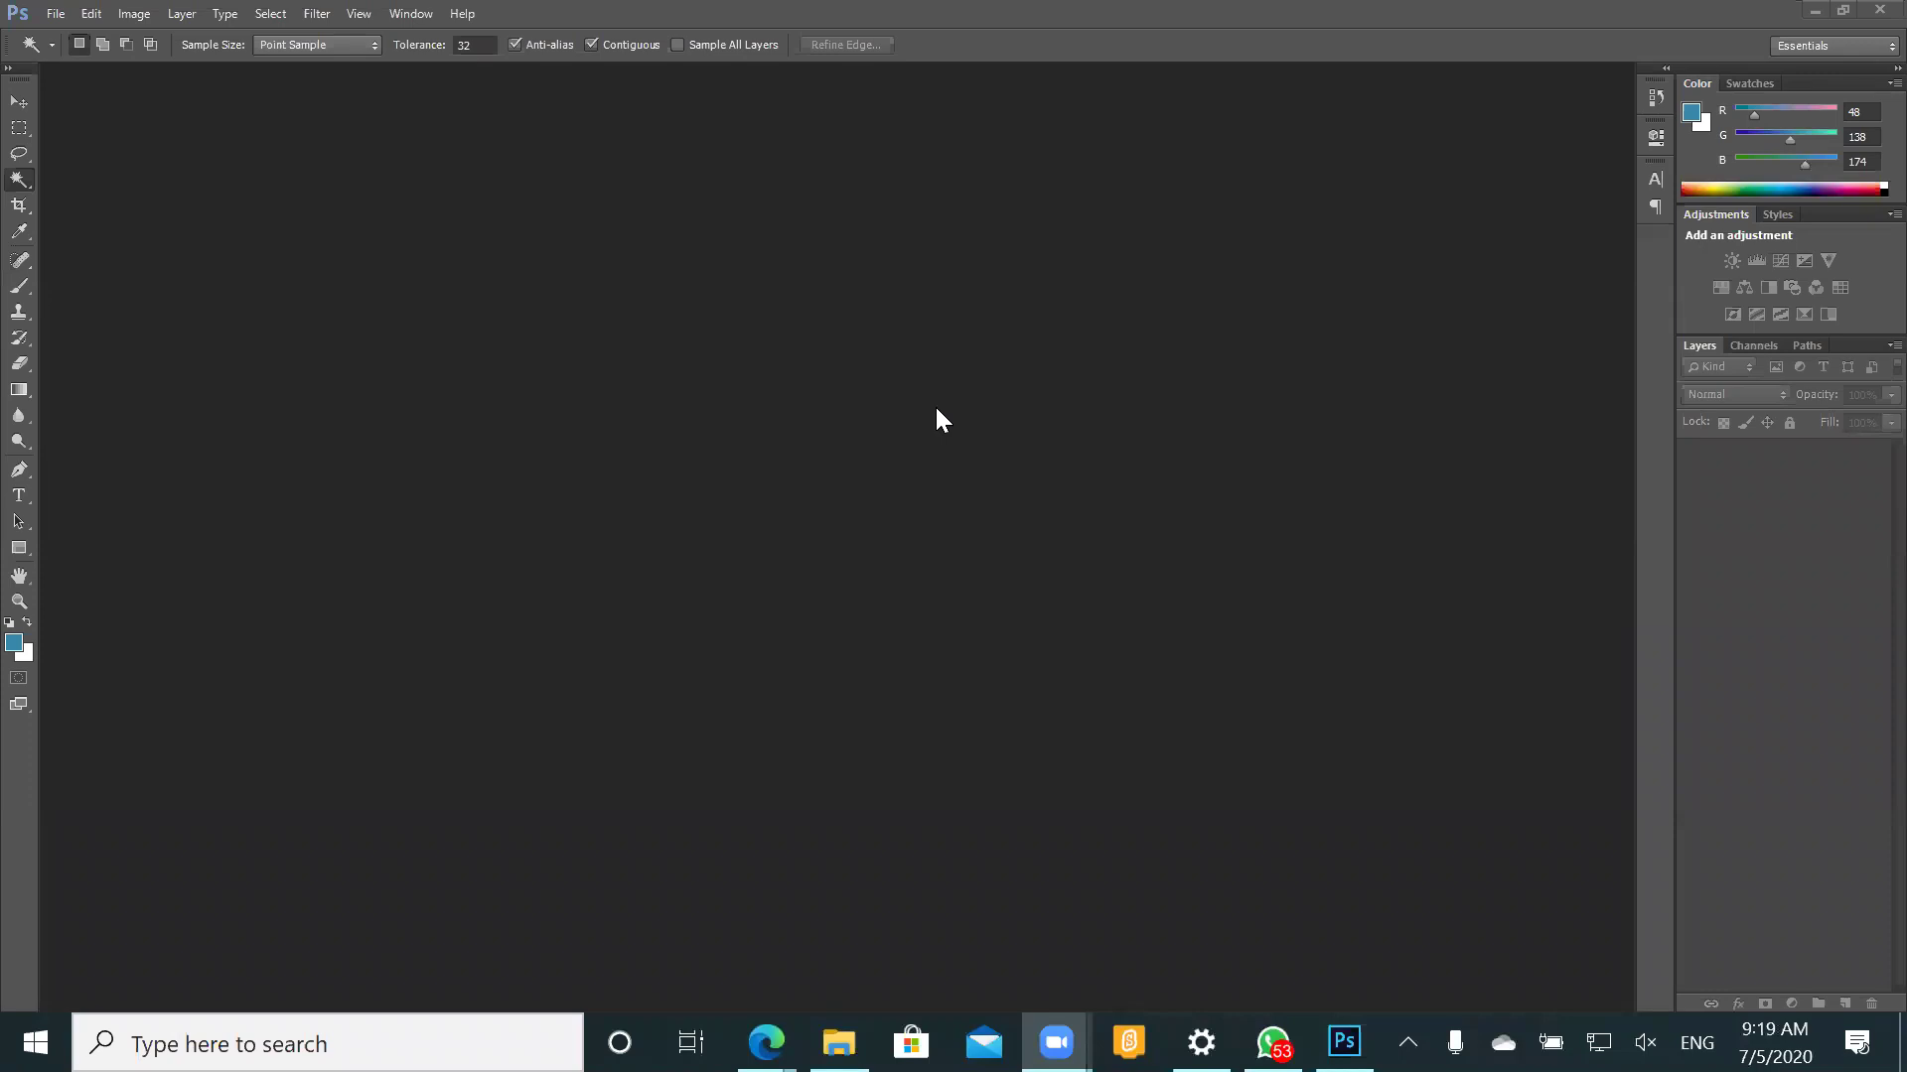
# - Open the blue car photo e35d4e74ec95b9949ee8efbf688fab76 from the Photos folder
pyautogui.click(962, 303)
pyautogui.hotkey('ctrl', 'o')
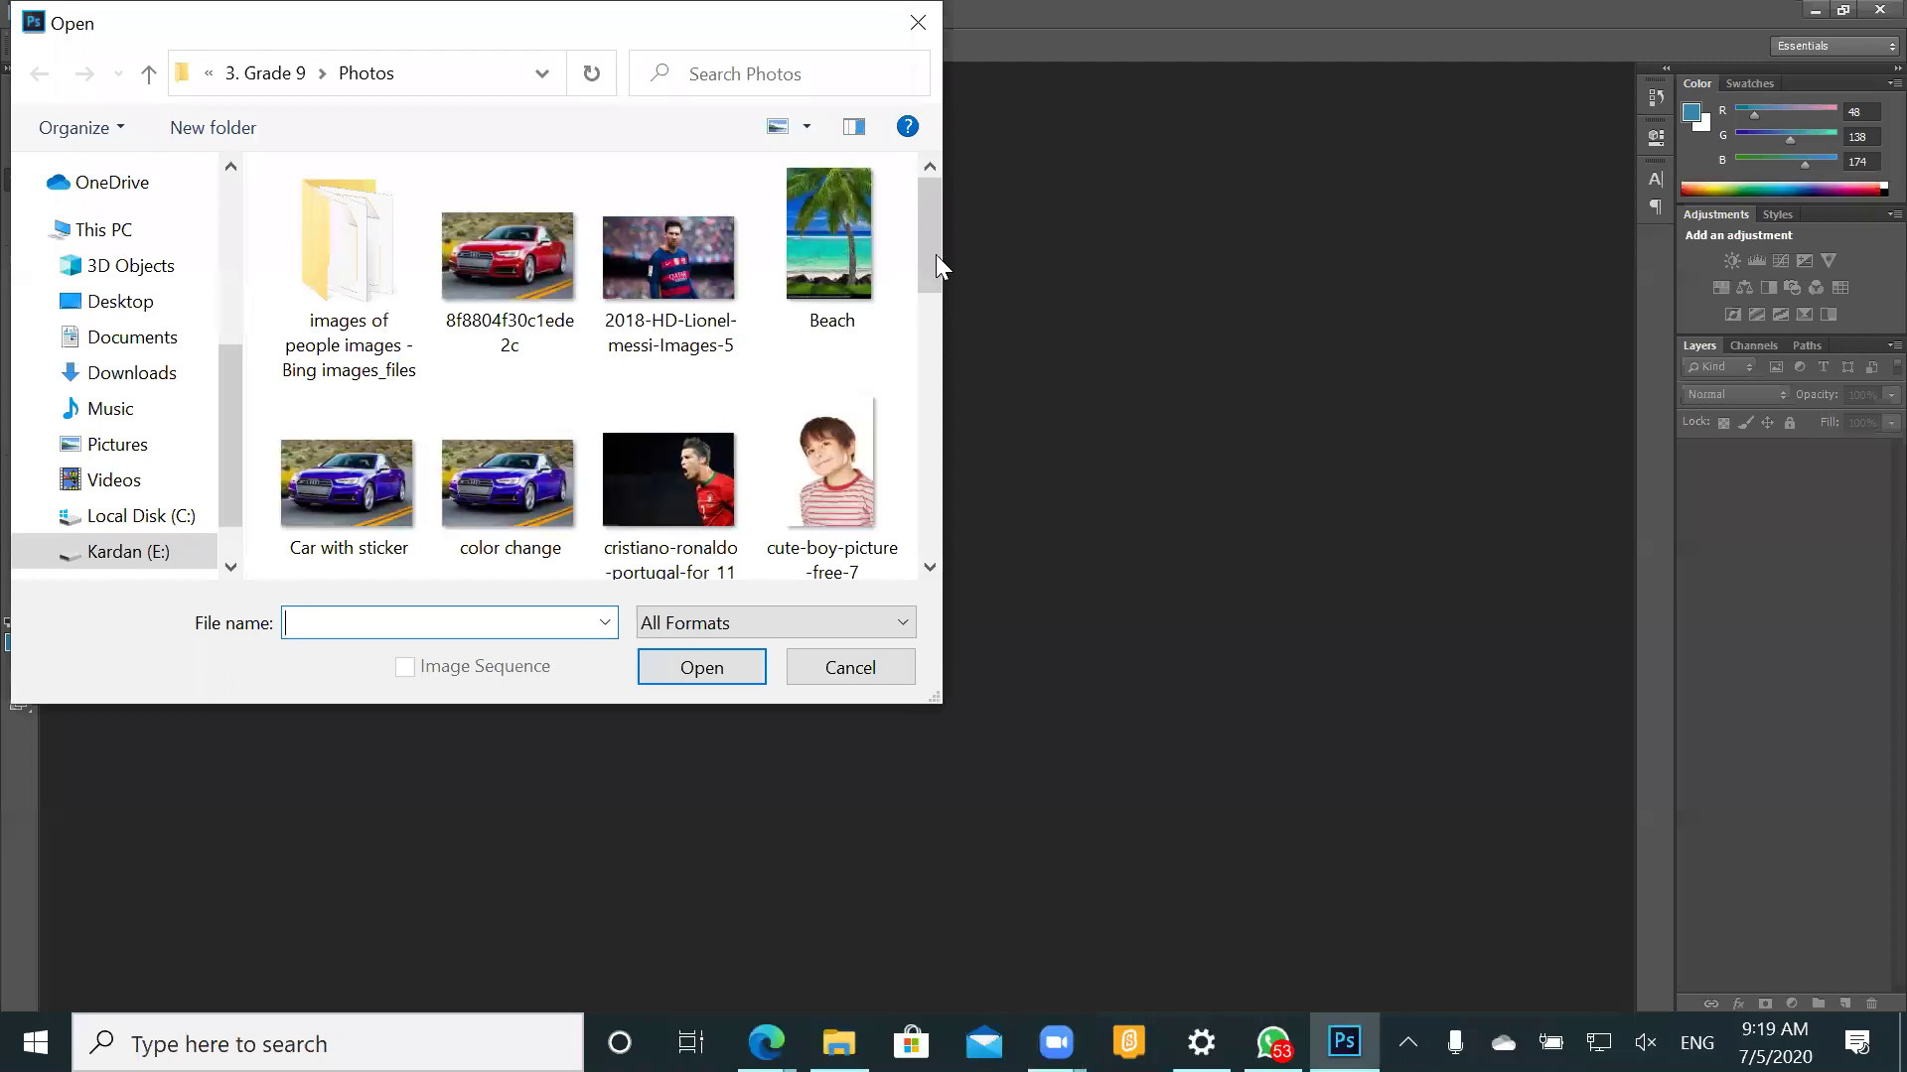
pyautogui.moveTo(936, 256); pyautogui.dragTo(935, 282)
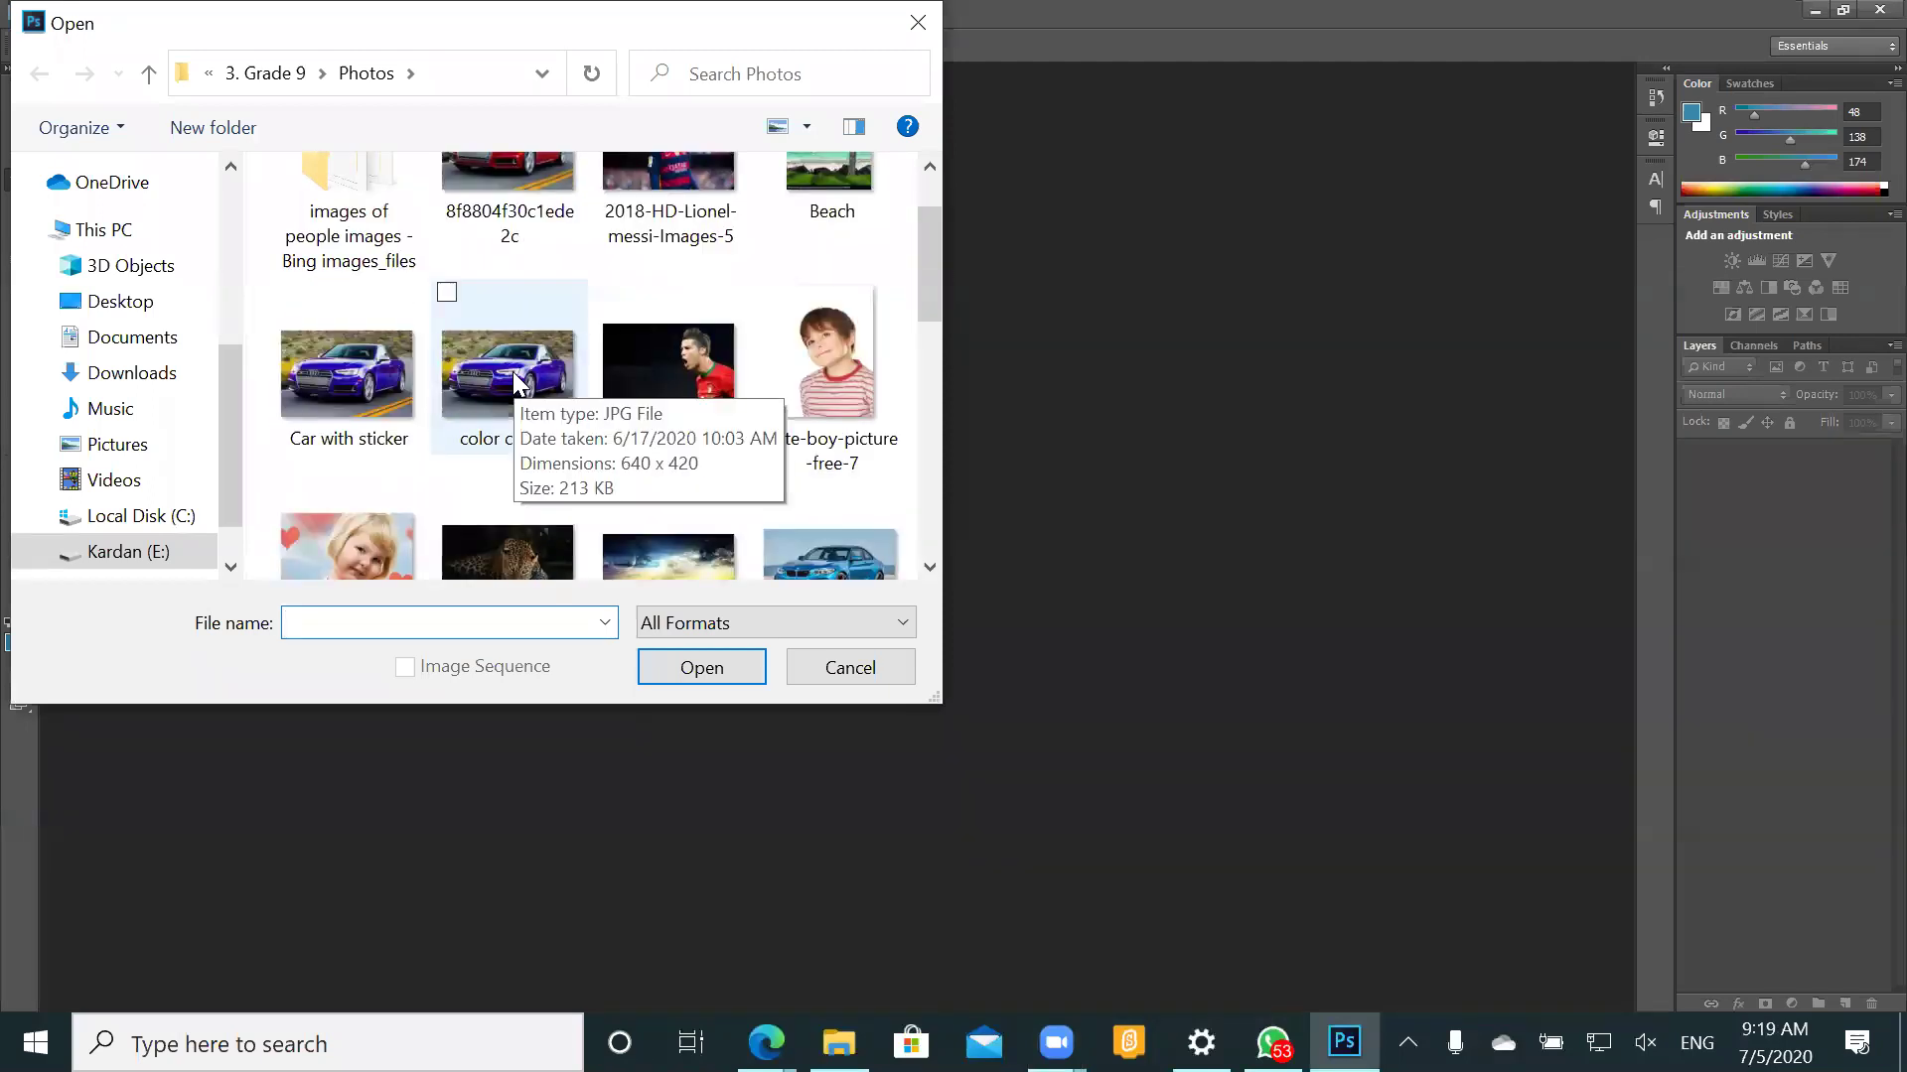
pyautogui.click(516, 384)
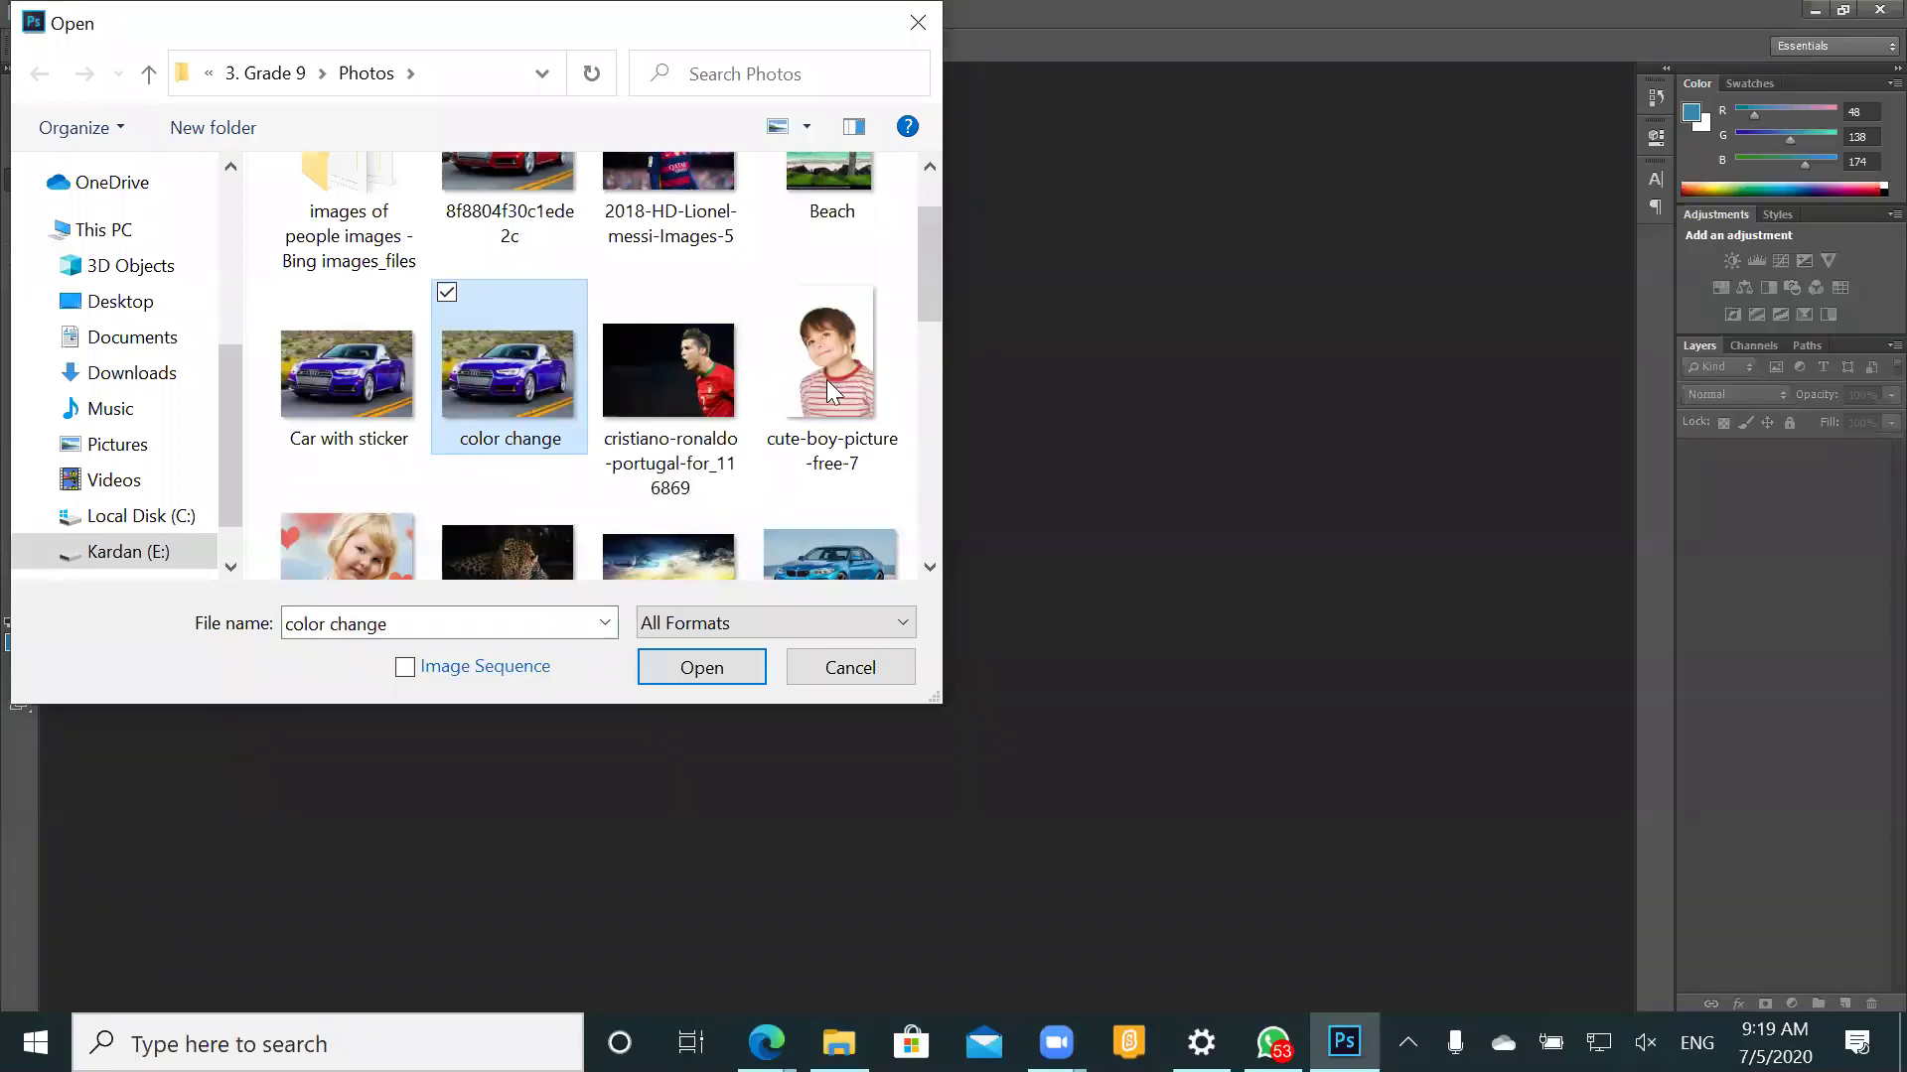
pyautogui.scroll(-2, 804, 437)
pyautogui.click(862, 383)
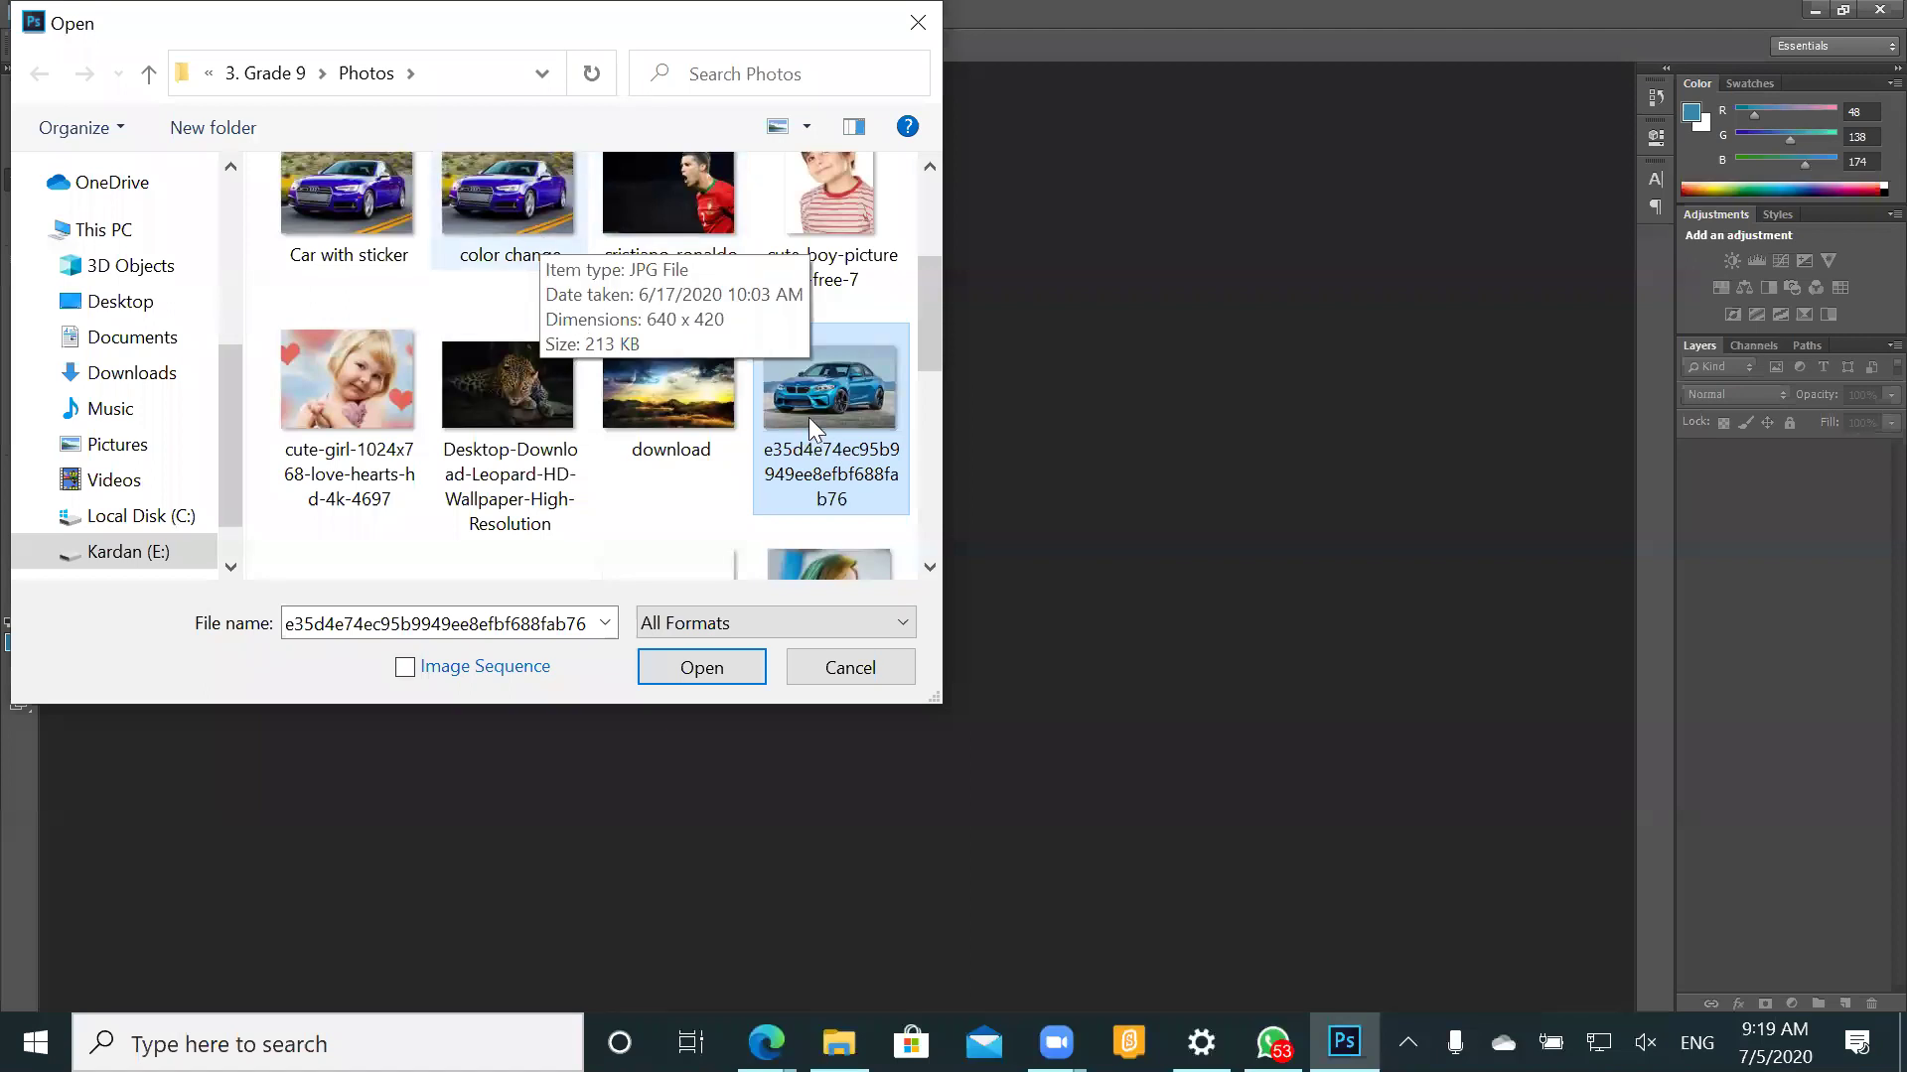
pyautogui.click(702, 670)
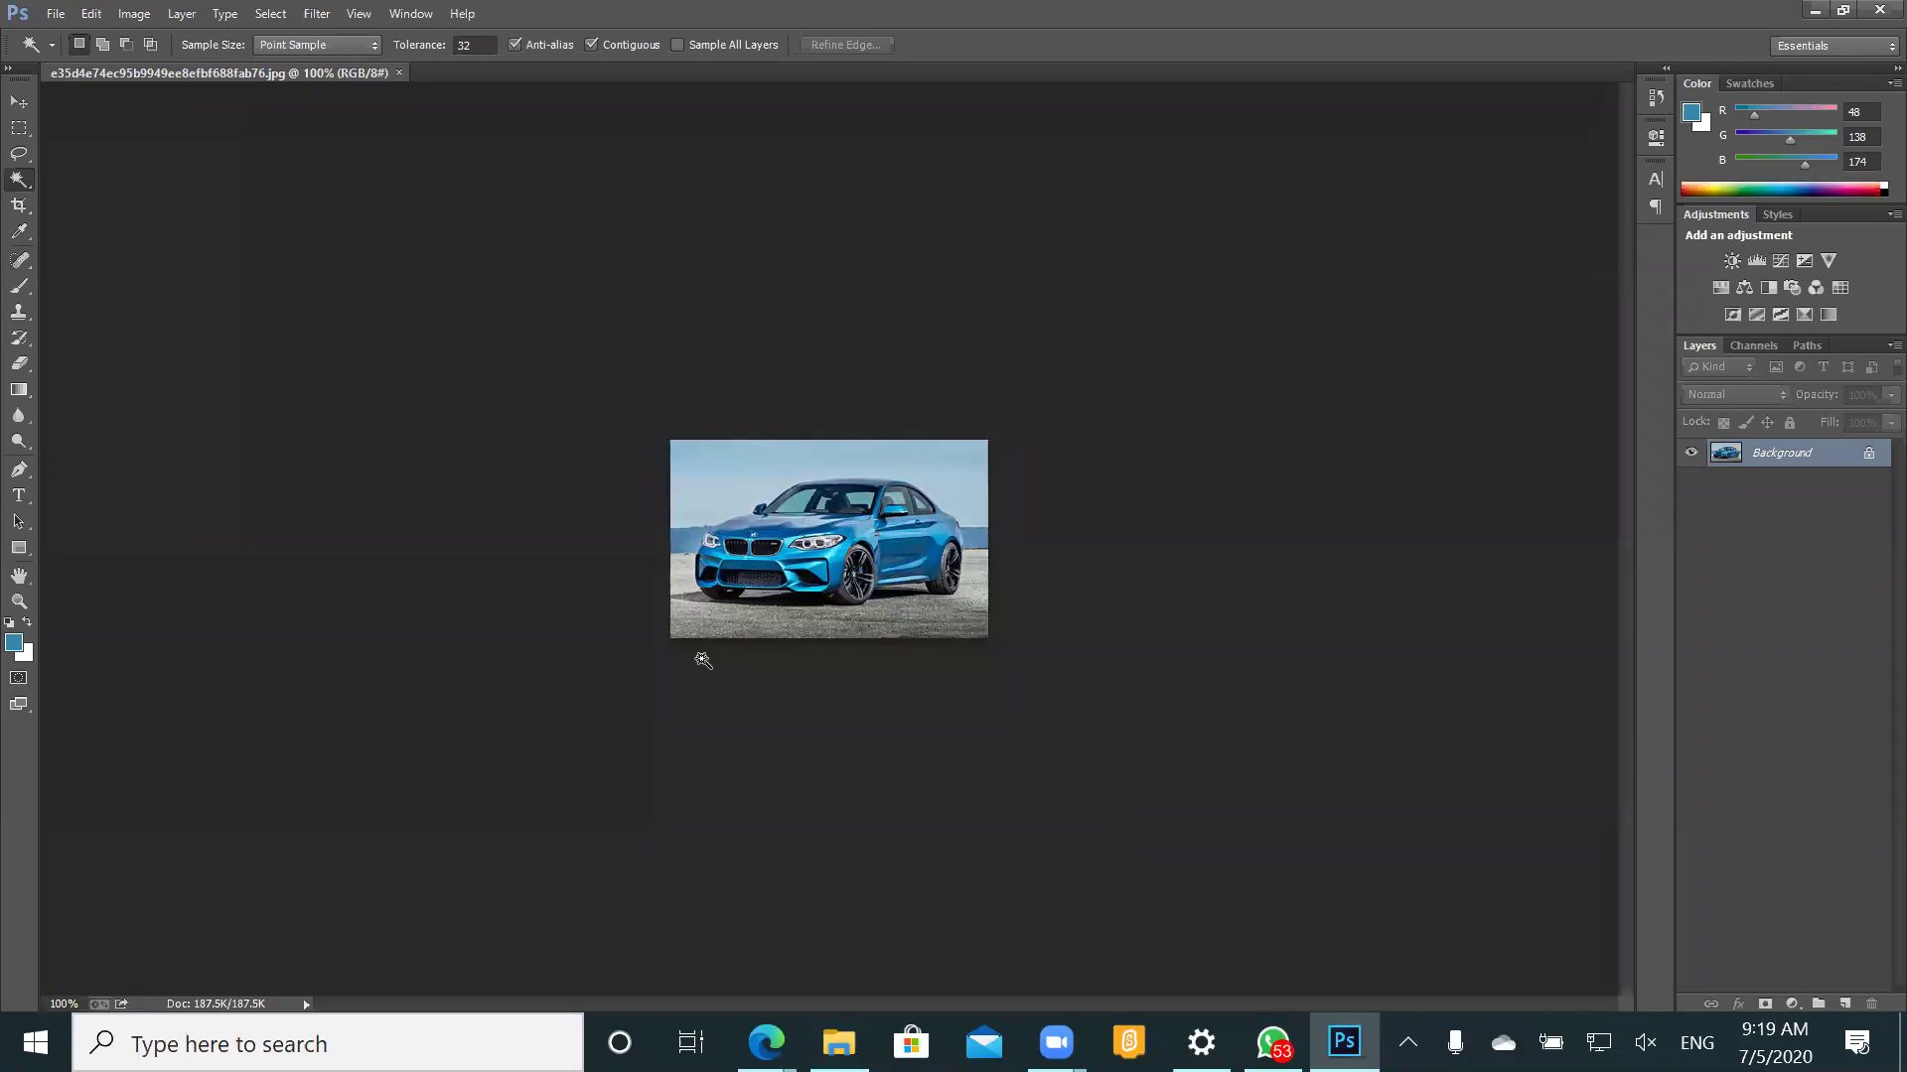
# - Resize the blue car photo proportionally to a width of 10 inches, then close it
pyautogui.click(135, 15)
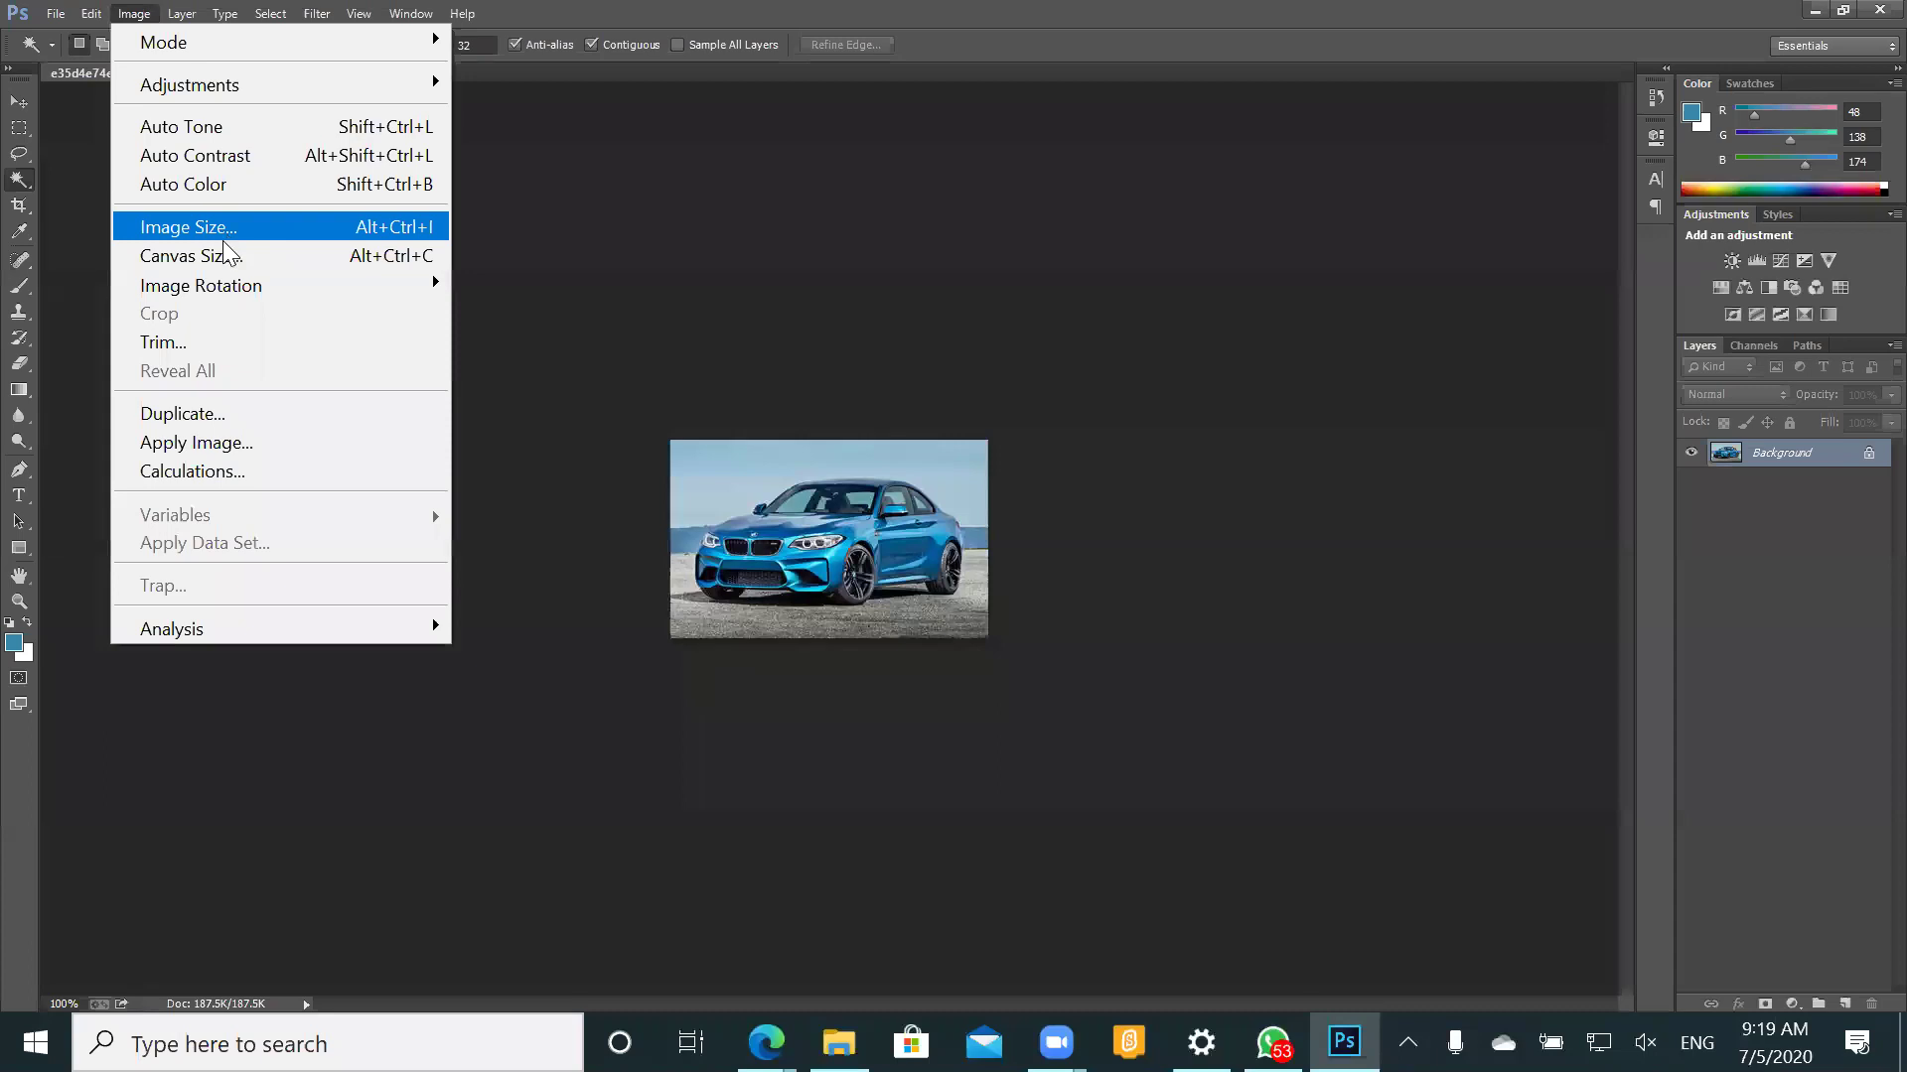
pyautogui.click(211, 239)
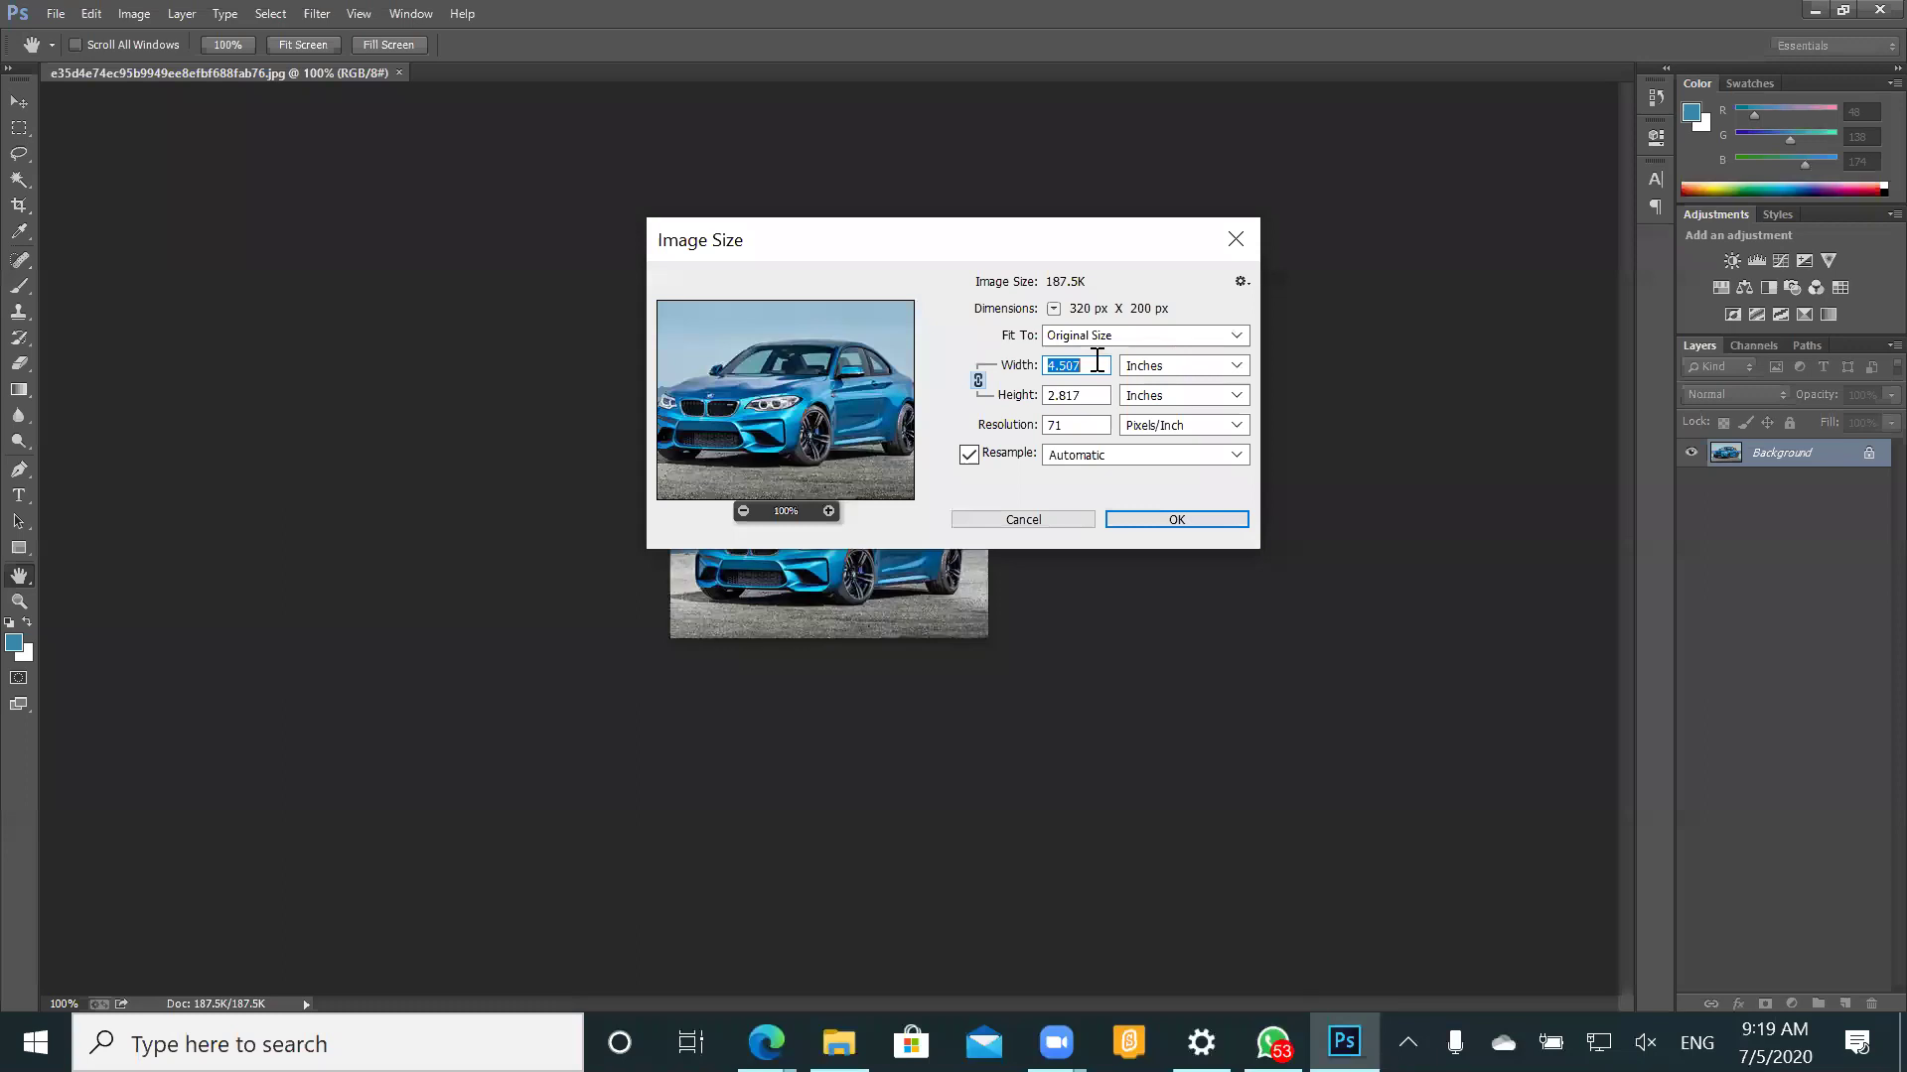
pyautogui.click(1096, 362)
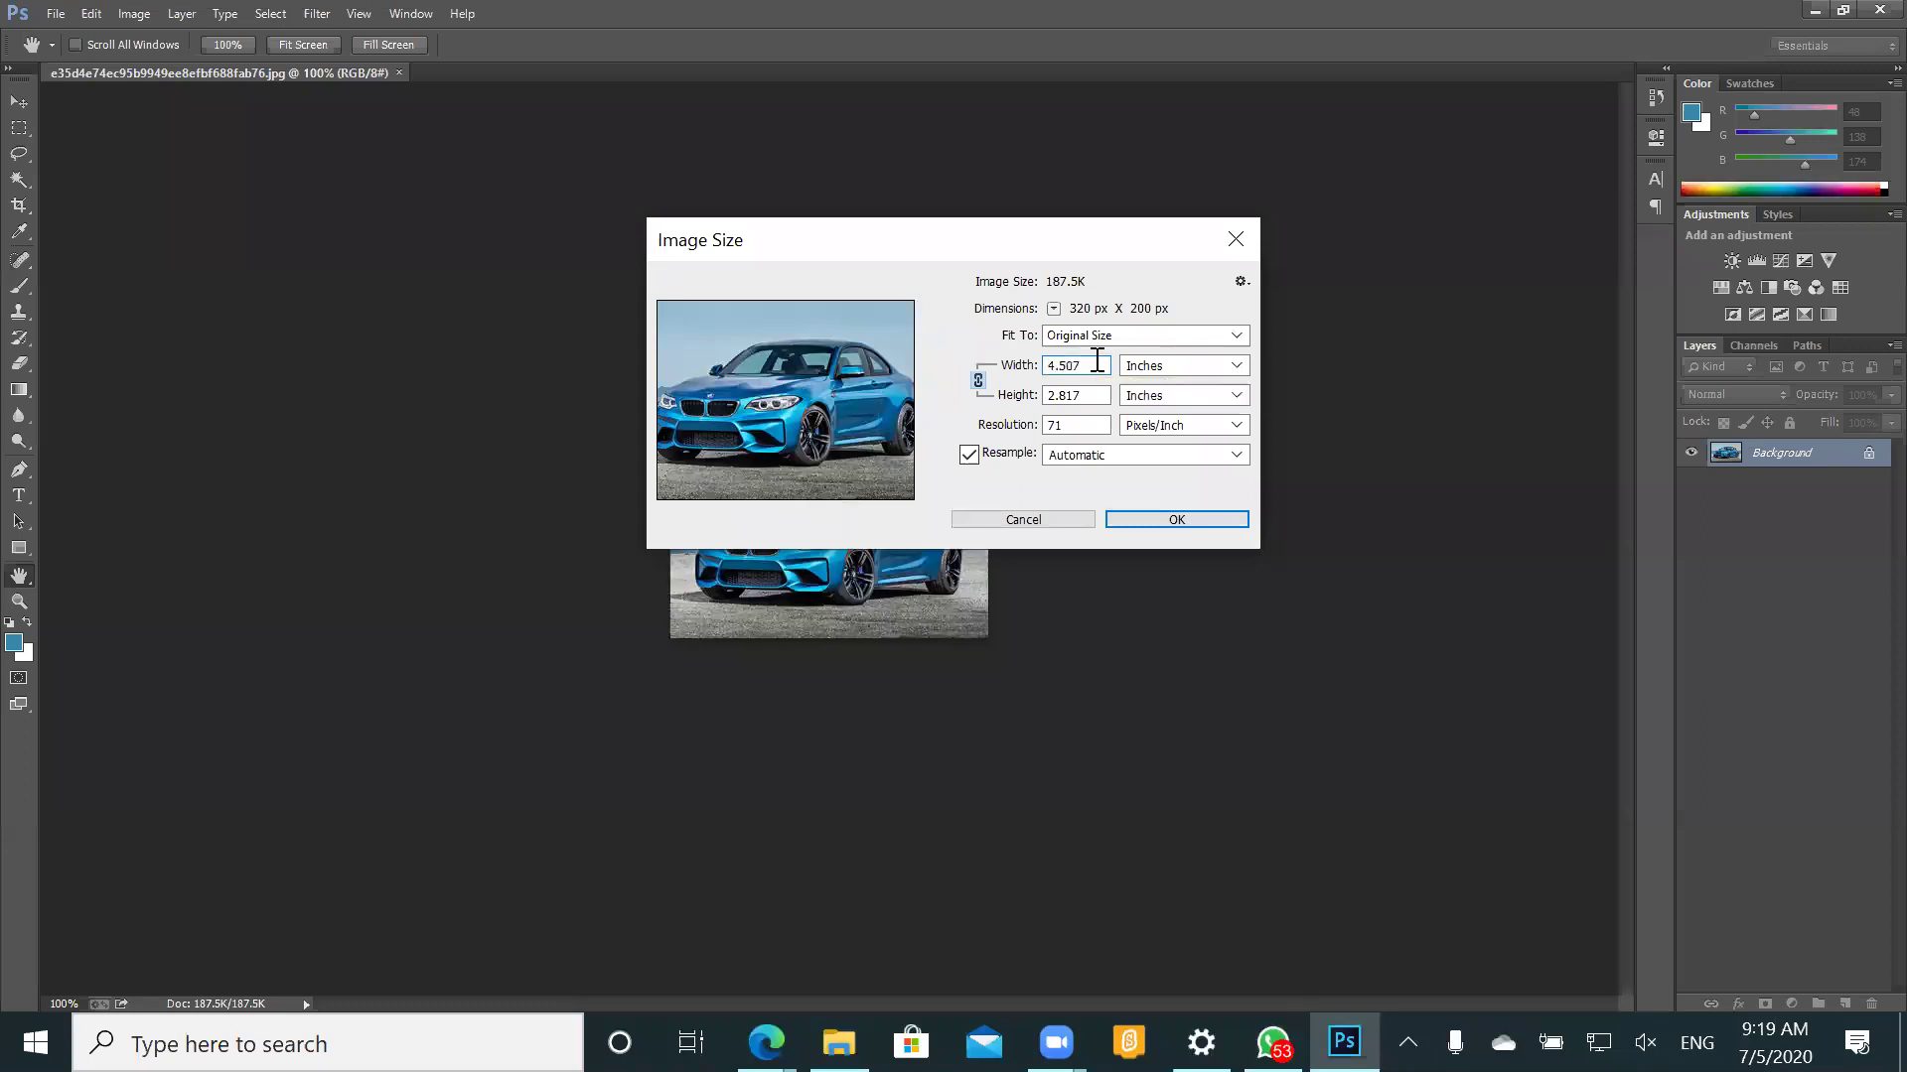
pyautogui.press('BackSpace')
pyautogui.press('BackSpace')
pyautogui.press('BackSpace')
pyautogui.press('BackSpace')
pyautogui.press('BackSpace')
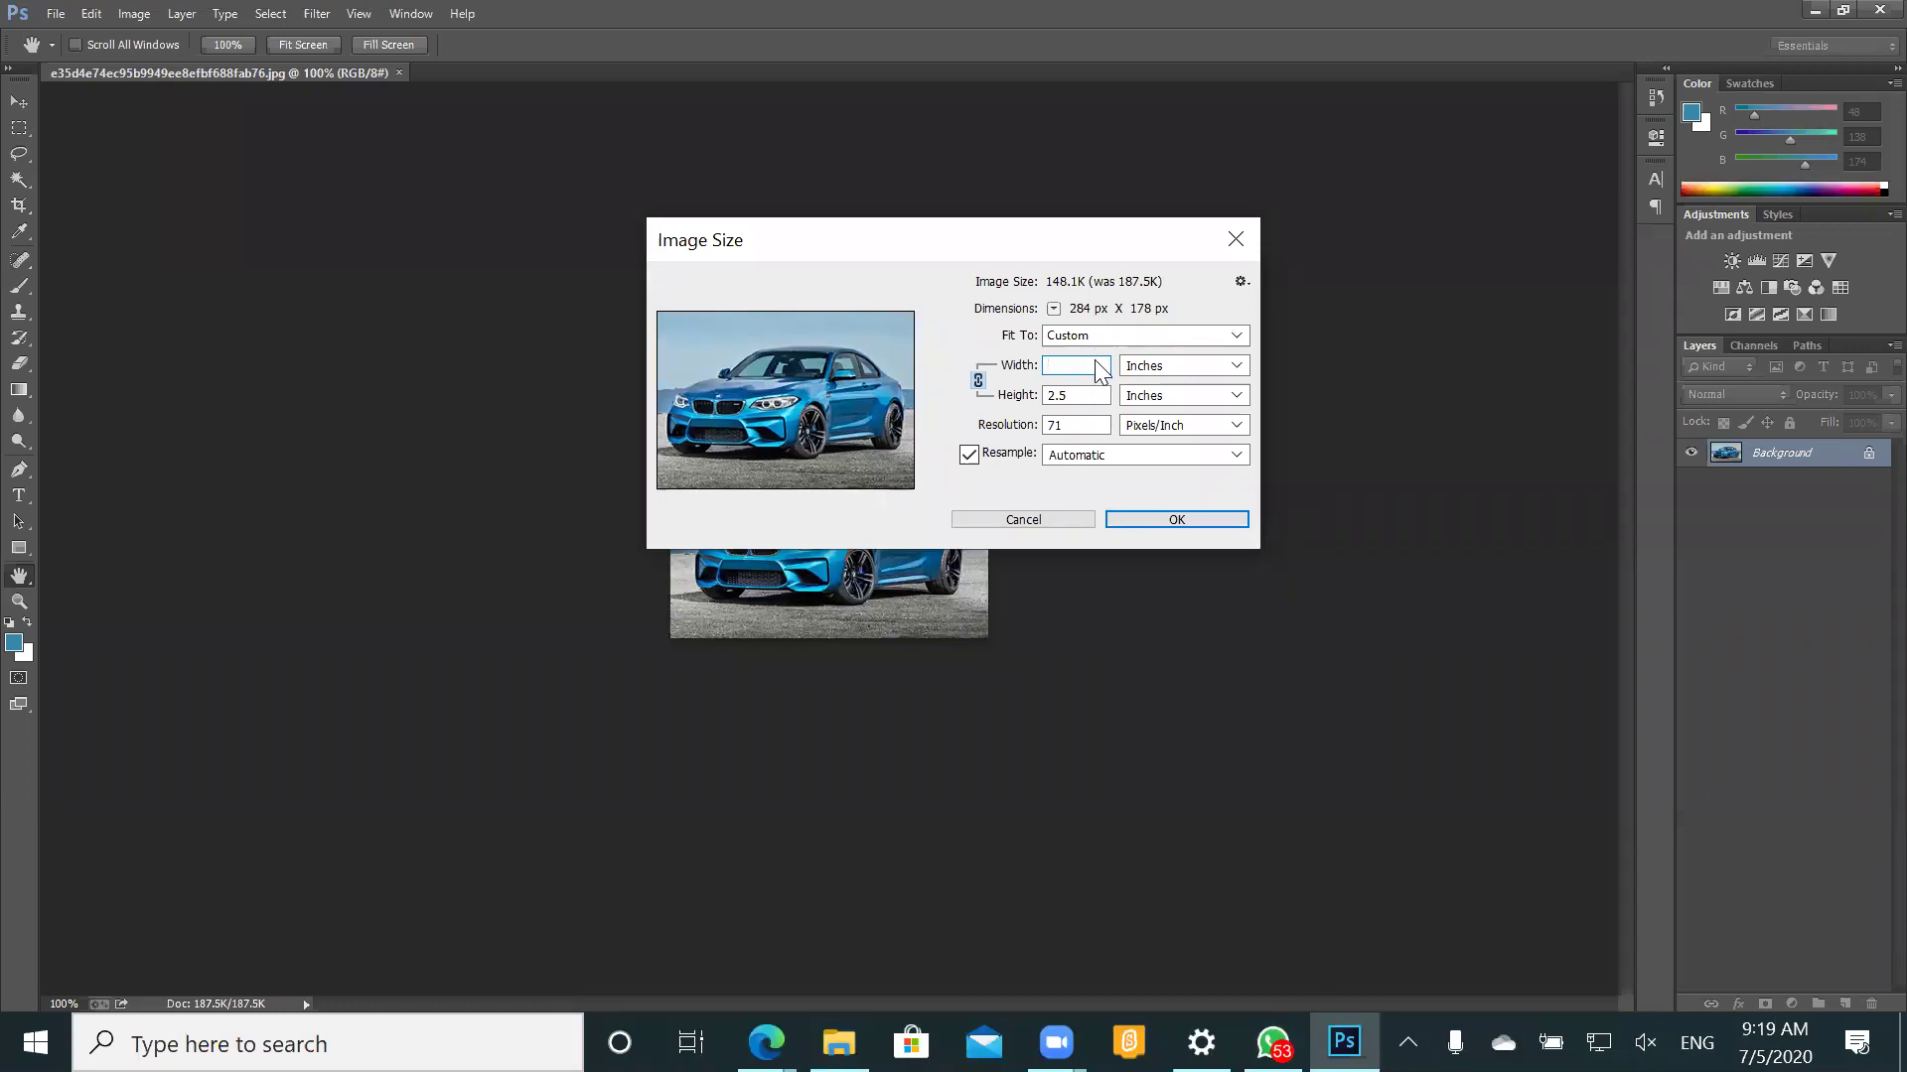
pyautogui.write('10')
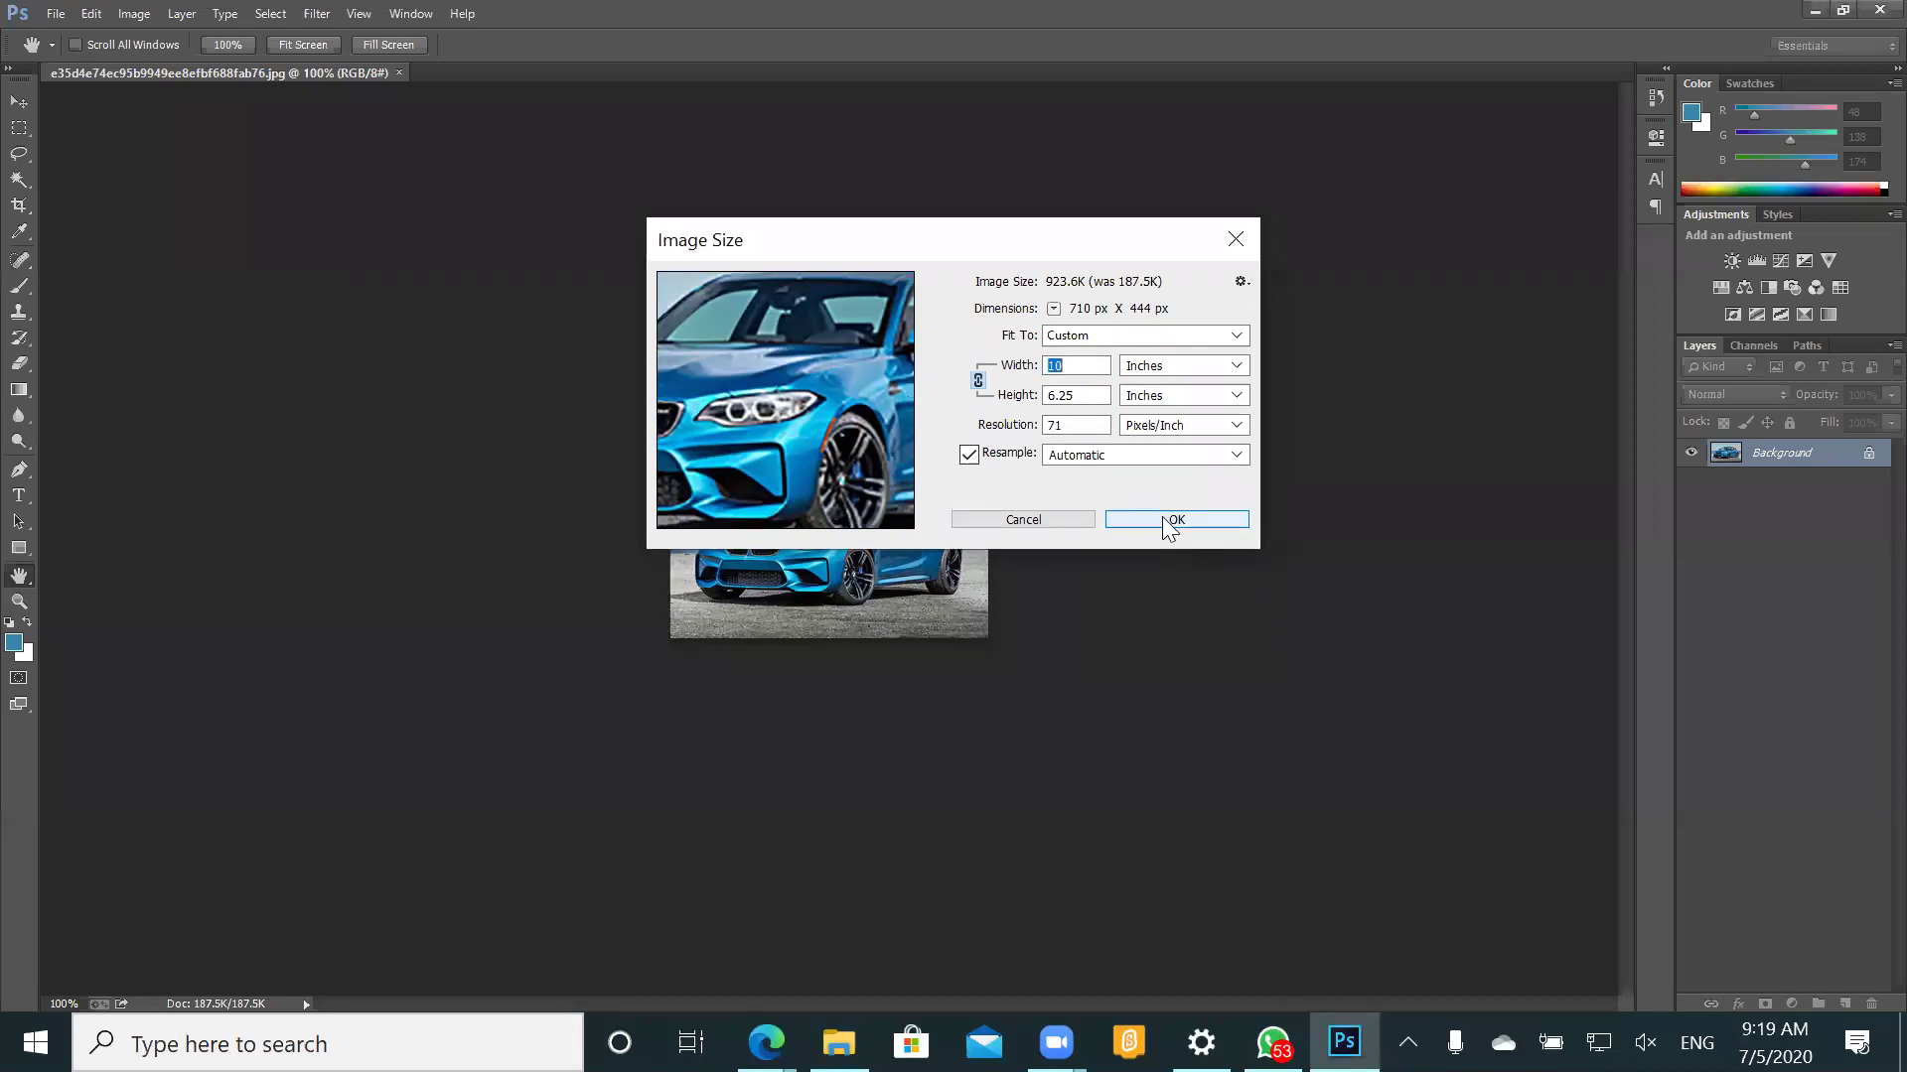
pyautogui.click(1164, 520)
pyautogui.press('w')
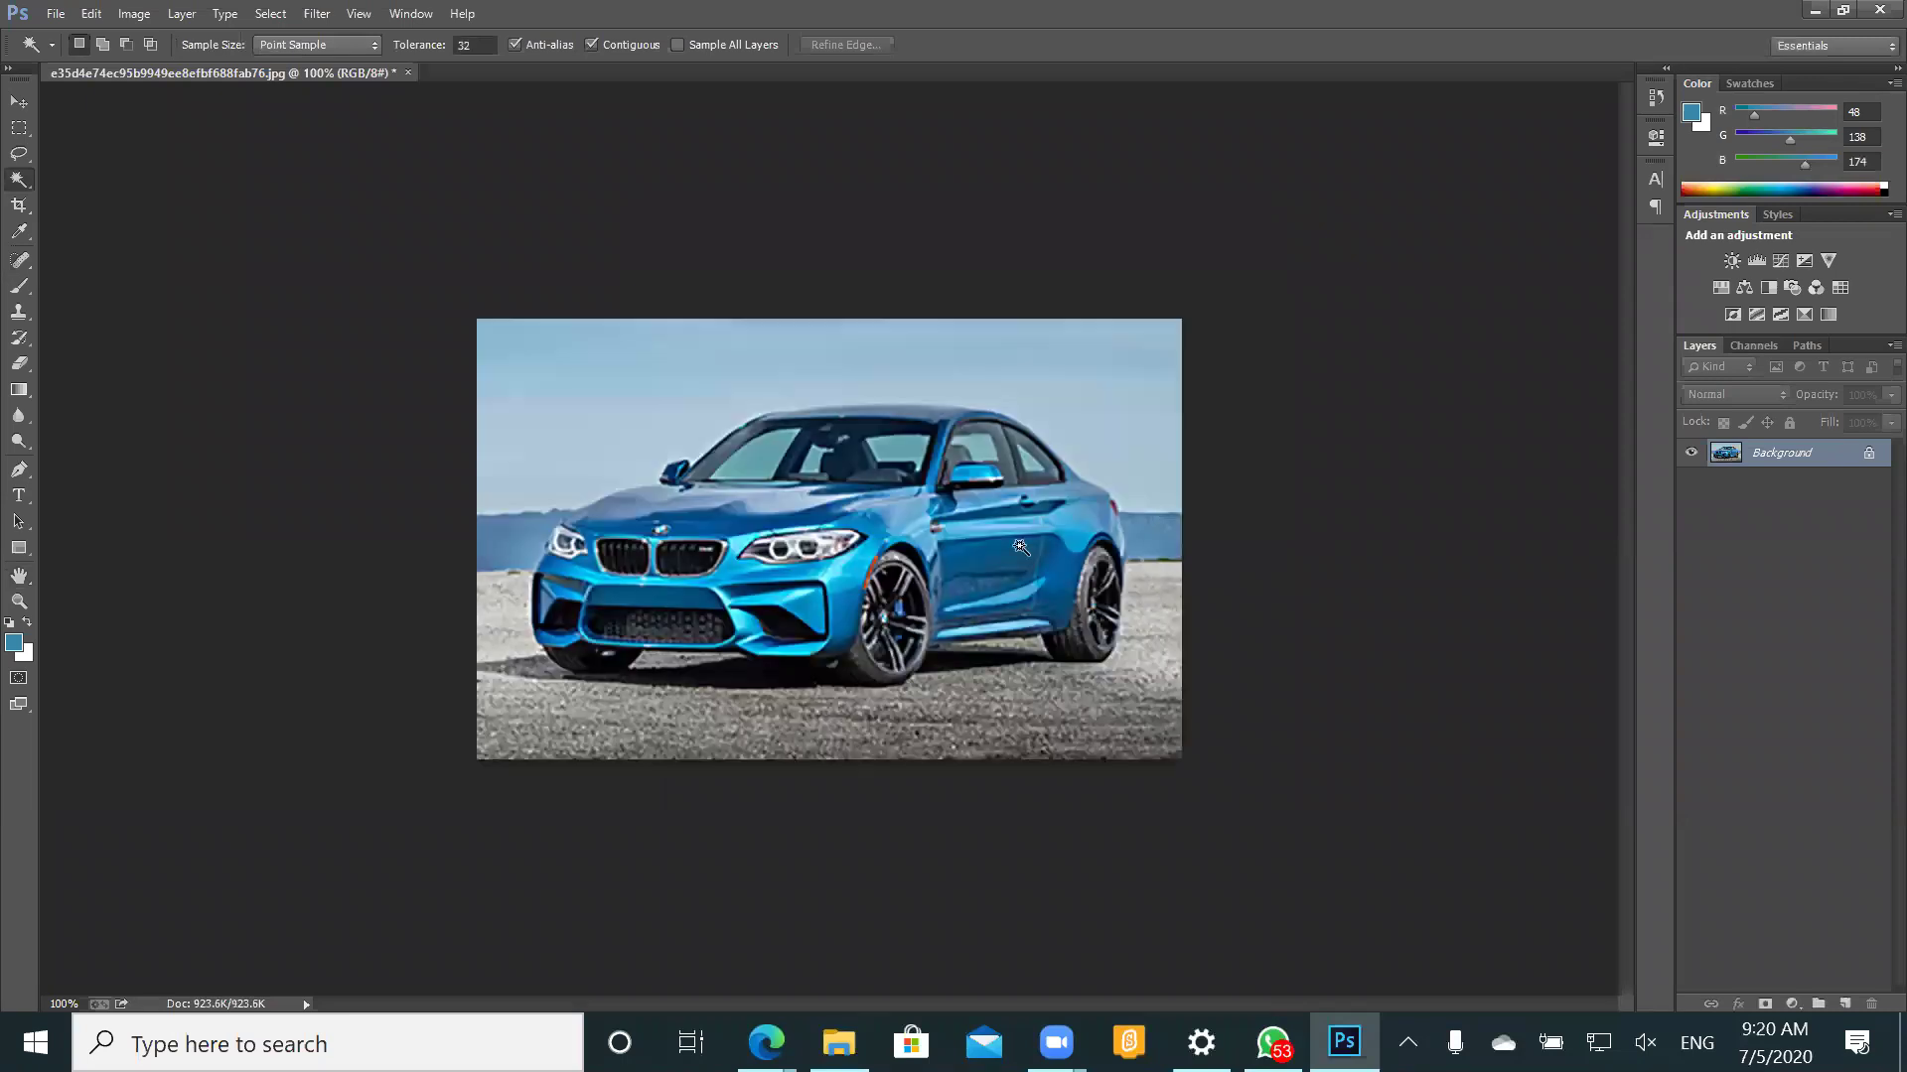
pyautogui.click(983, 752)
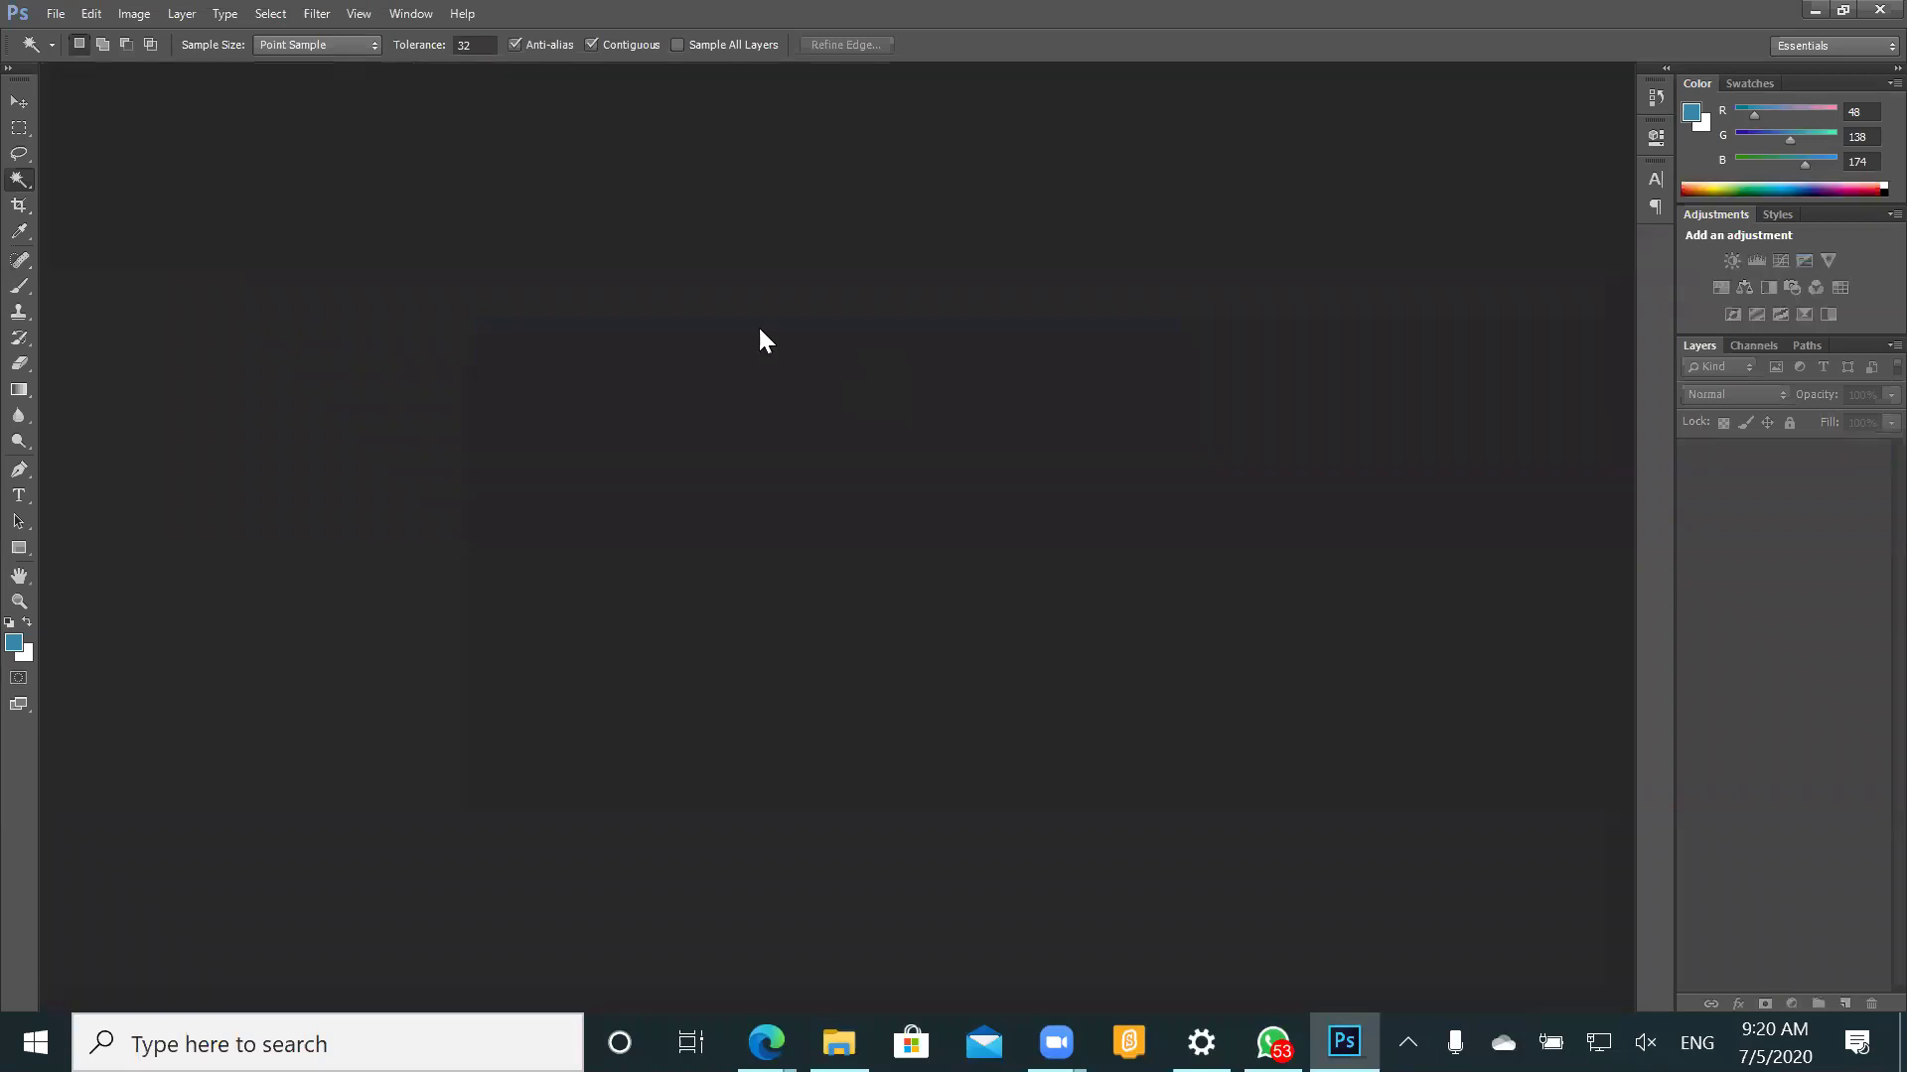
# - Open the purple car photo "color change" from the Photos folder and close it again
pyautogui.hotkey('ctrl', 'o')
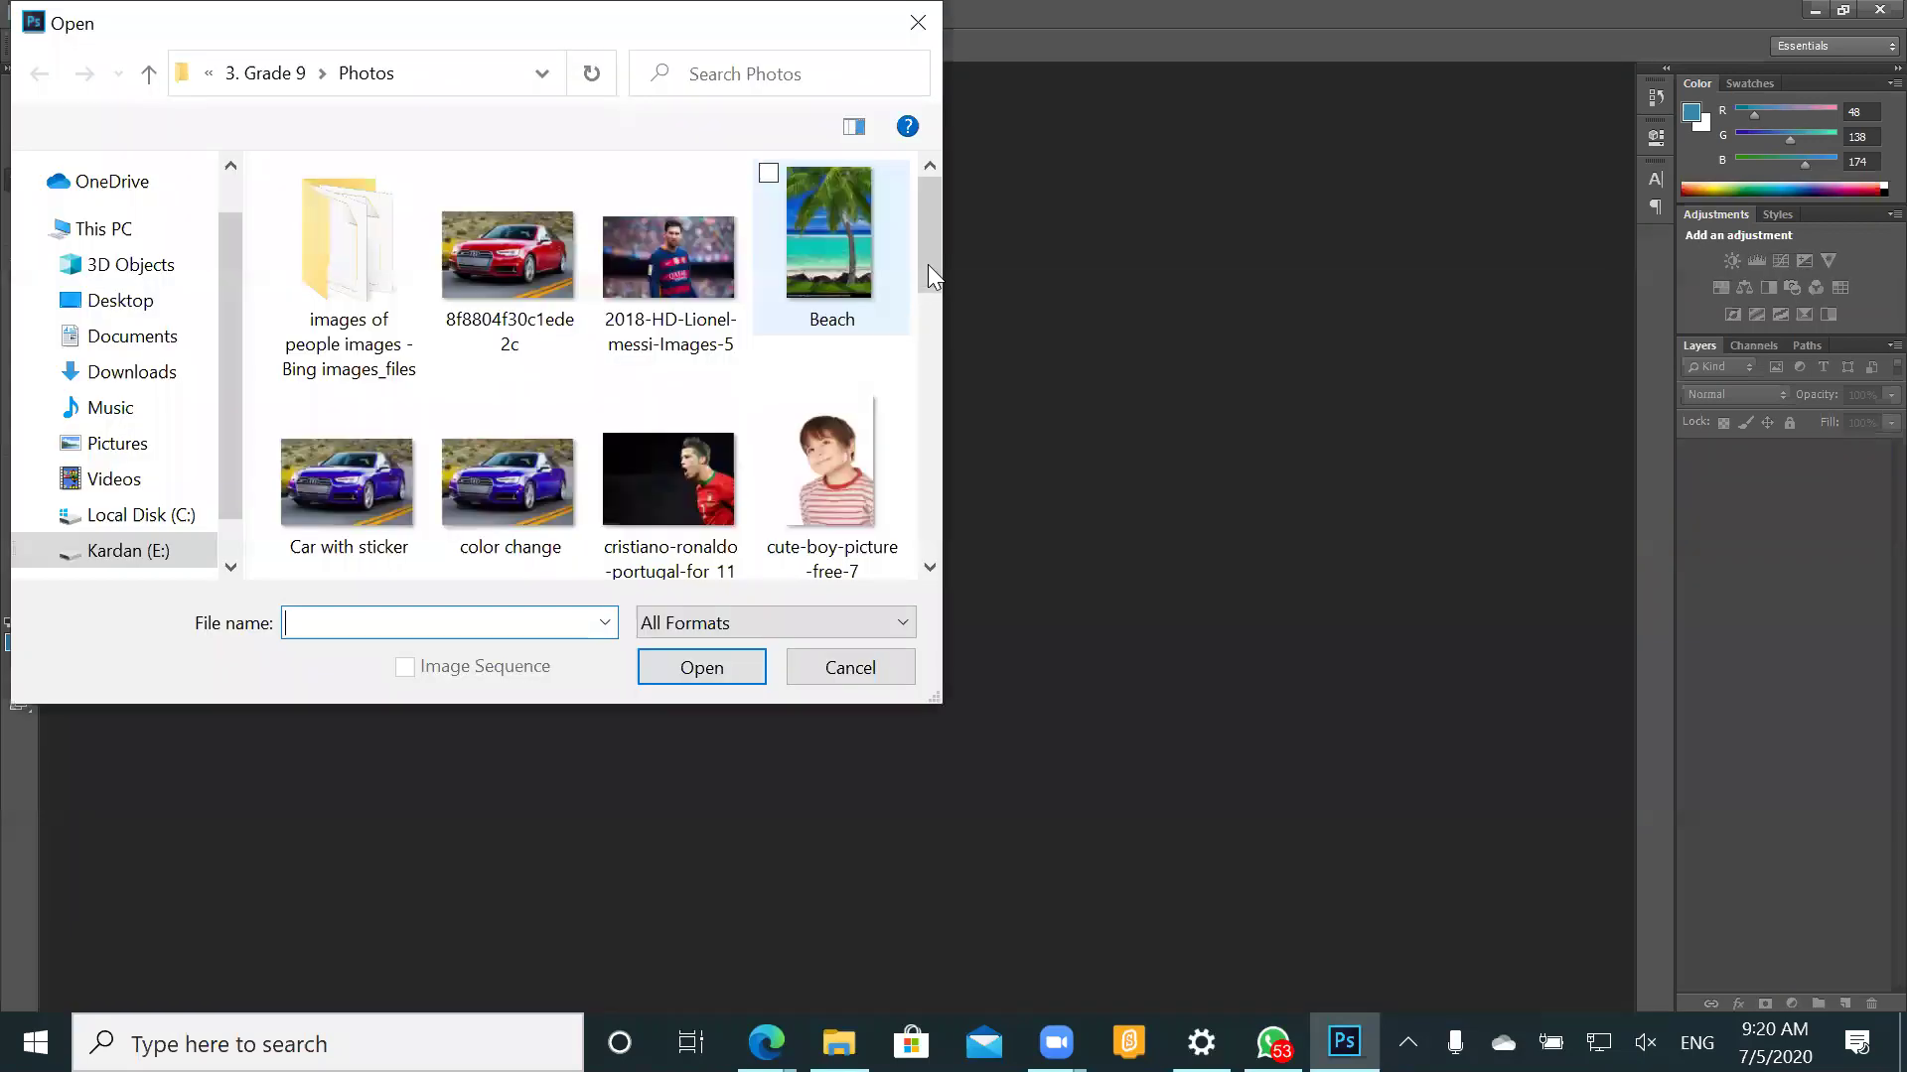
pyautogui.moveTo(930, 286); pyautogui.dragTo(927, 546)
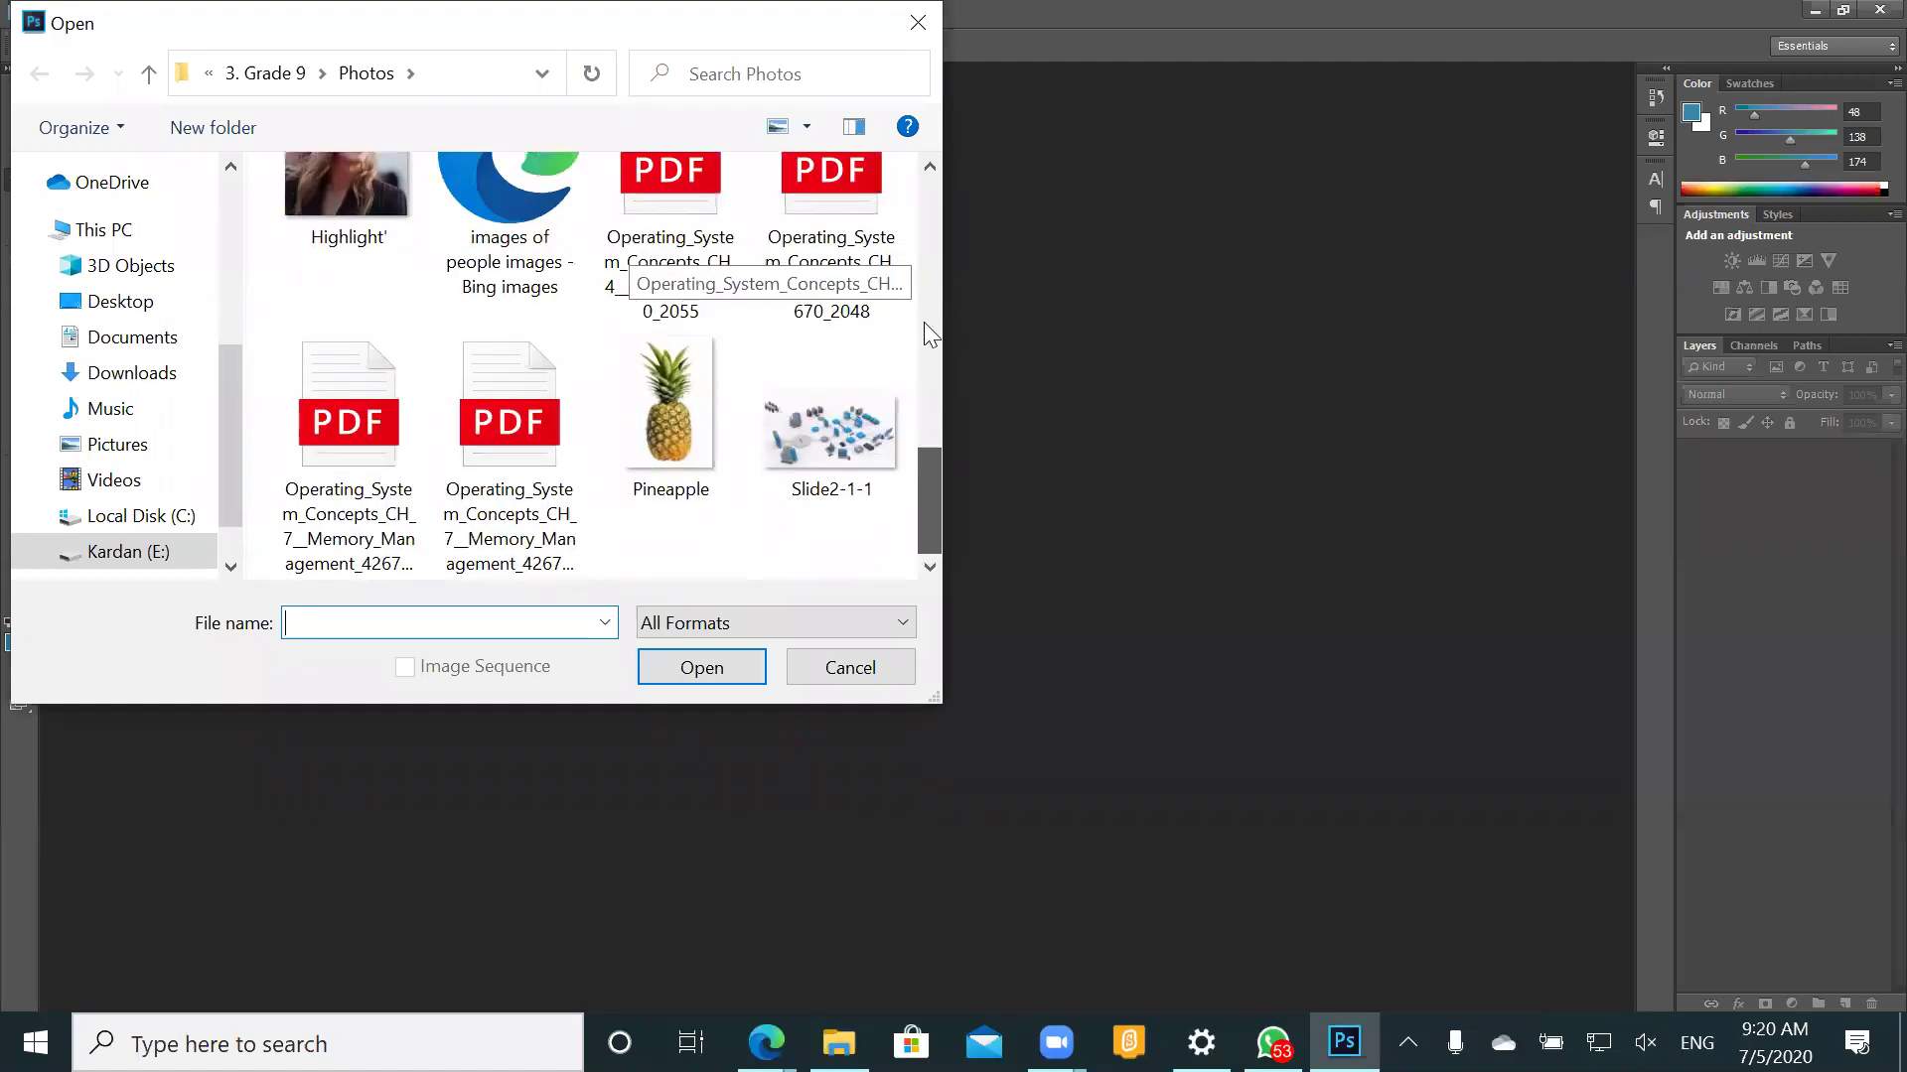
pyautogui.click(925, 296)
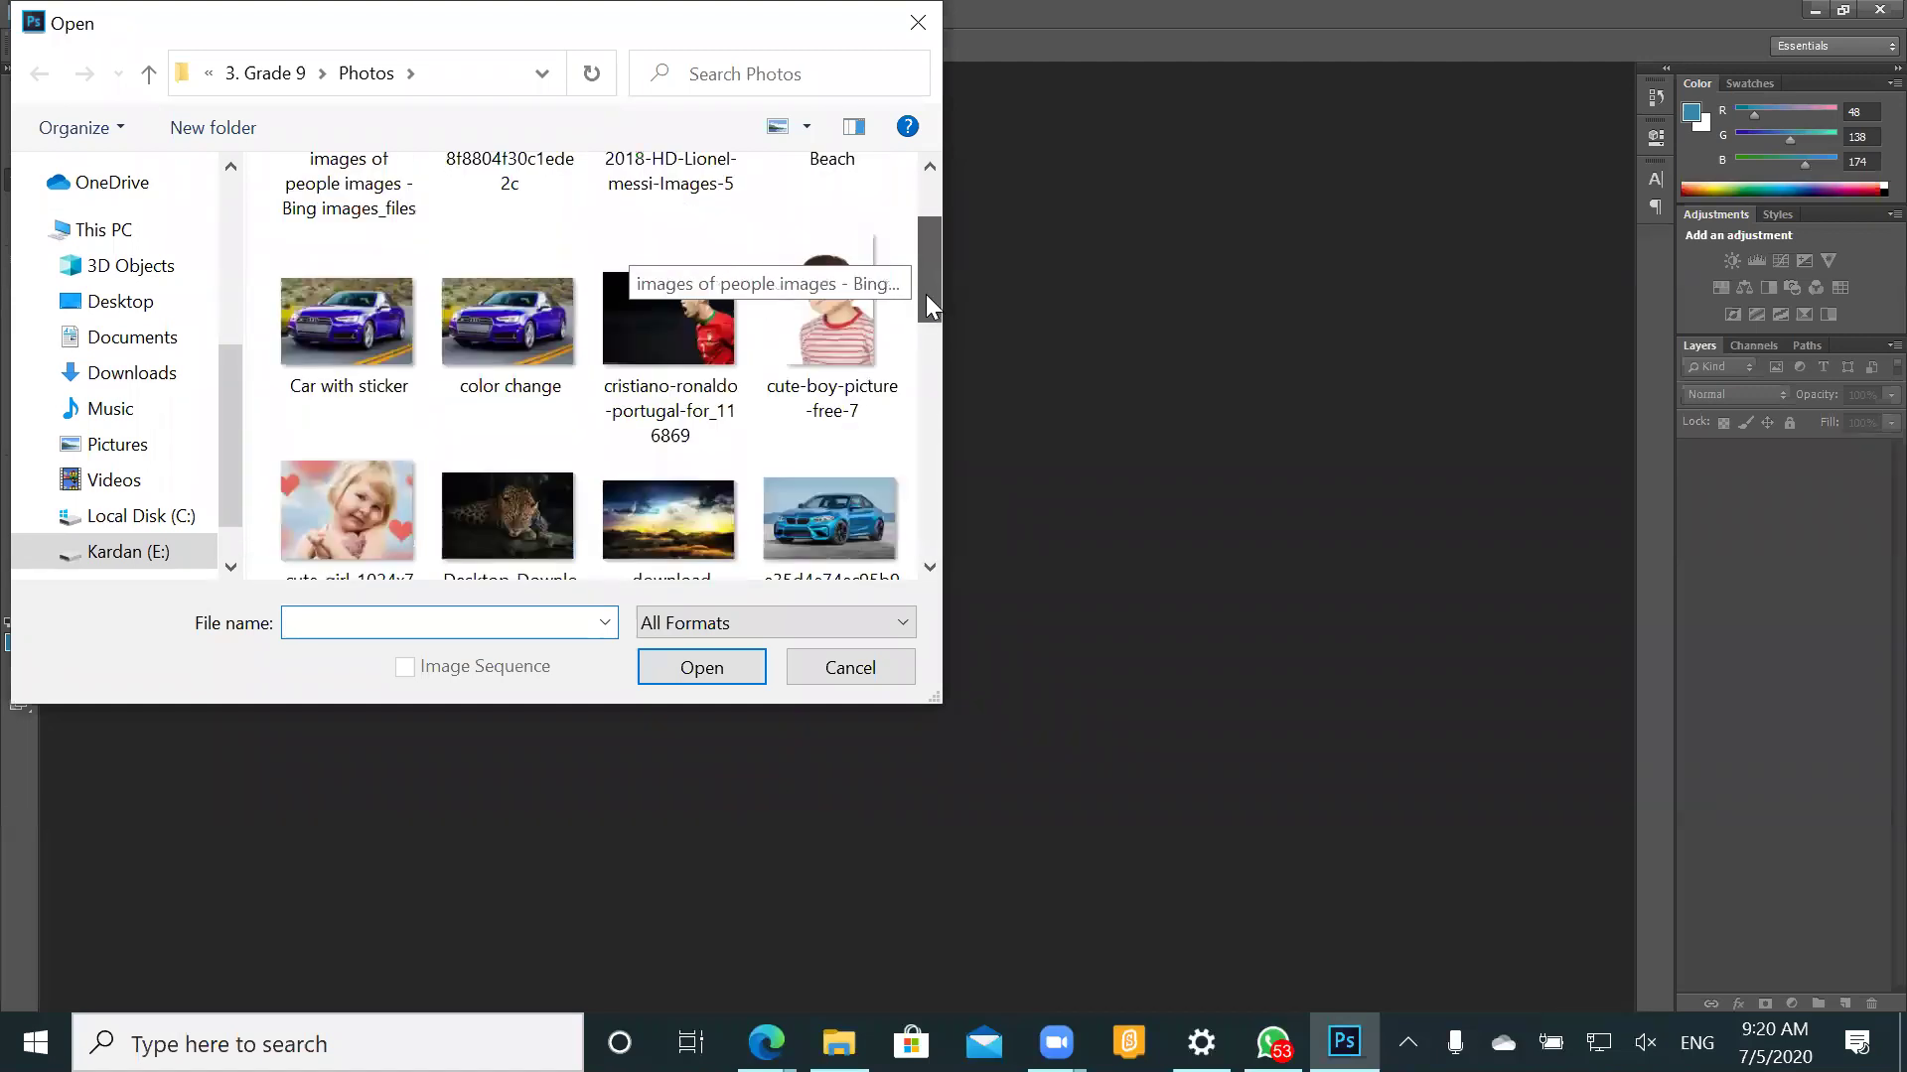
pyautogui.click(556, 383)
pyautogui.click(701, 668)
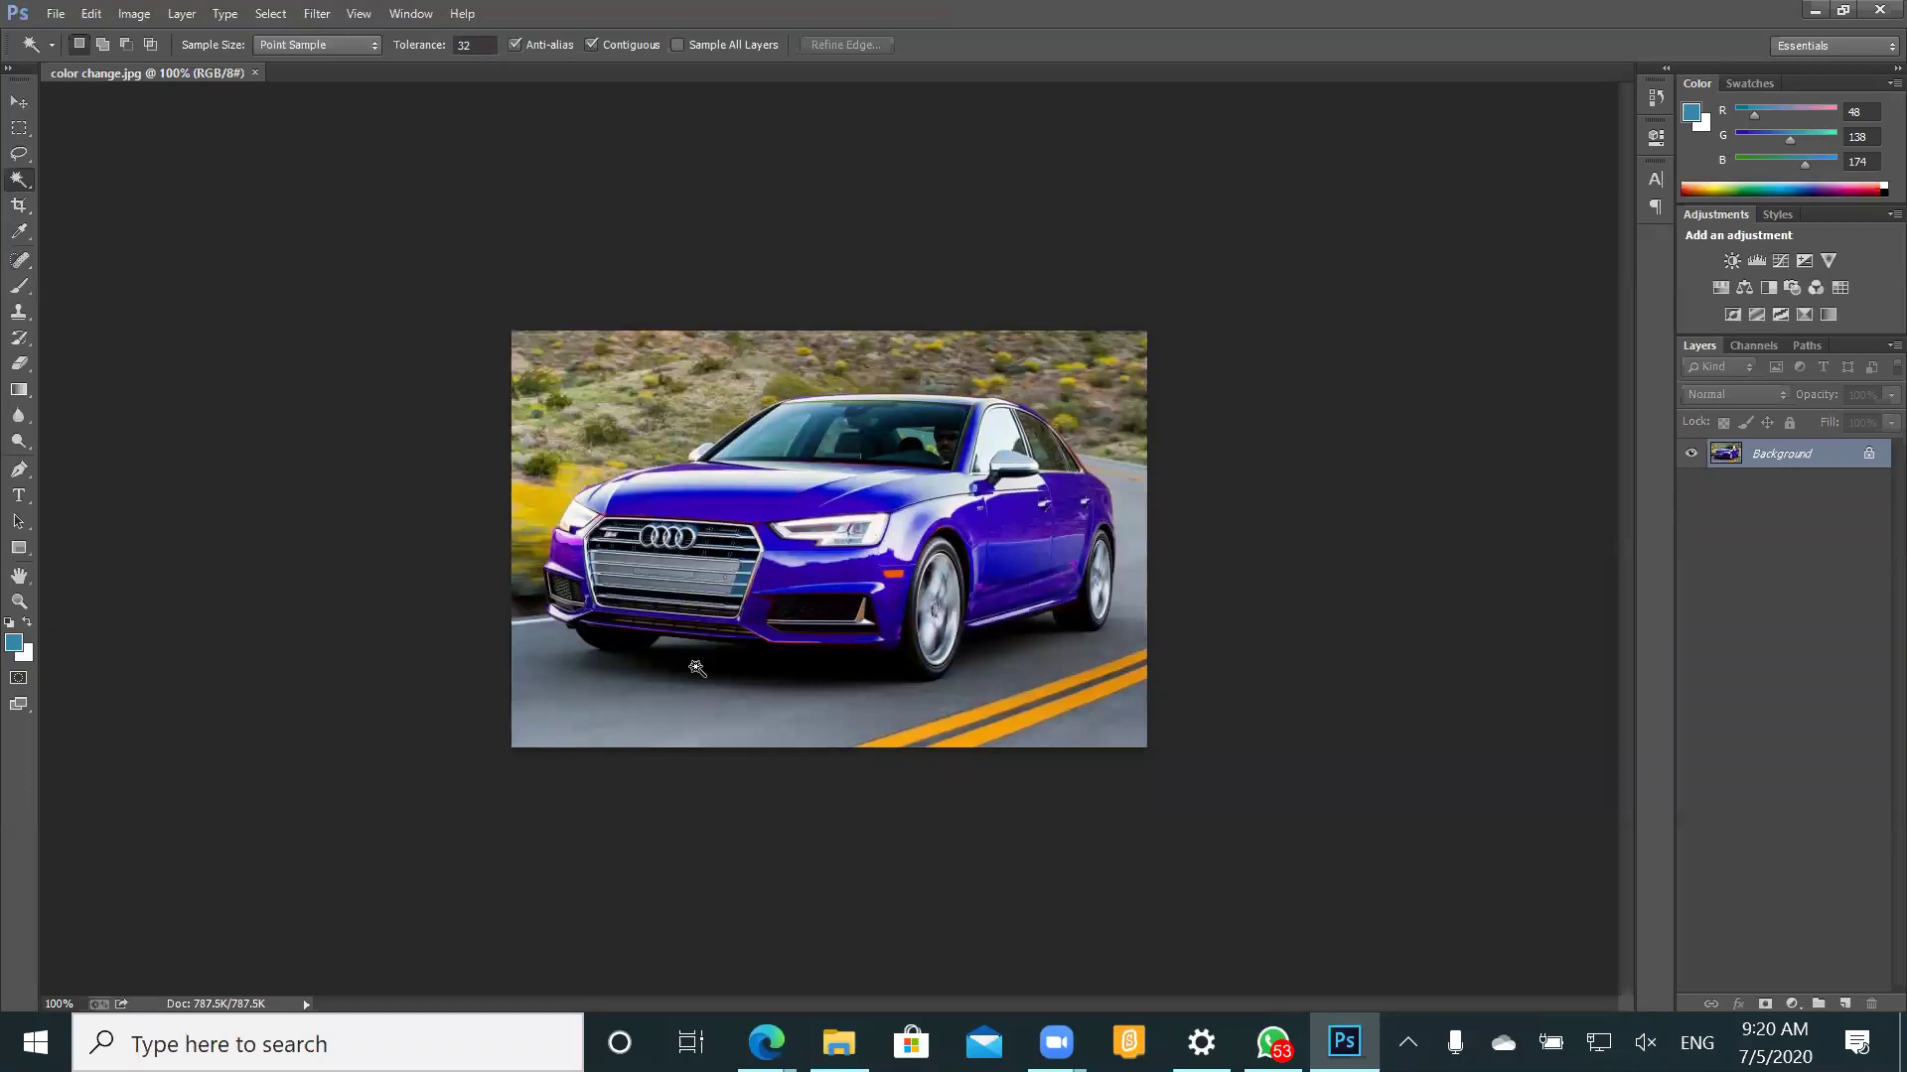
pyautogui.hotkey('ctrl', 'w')
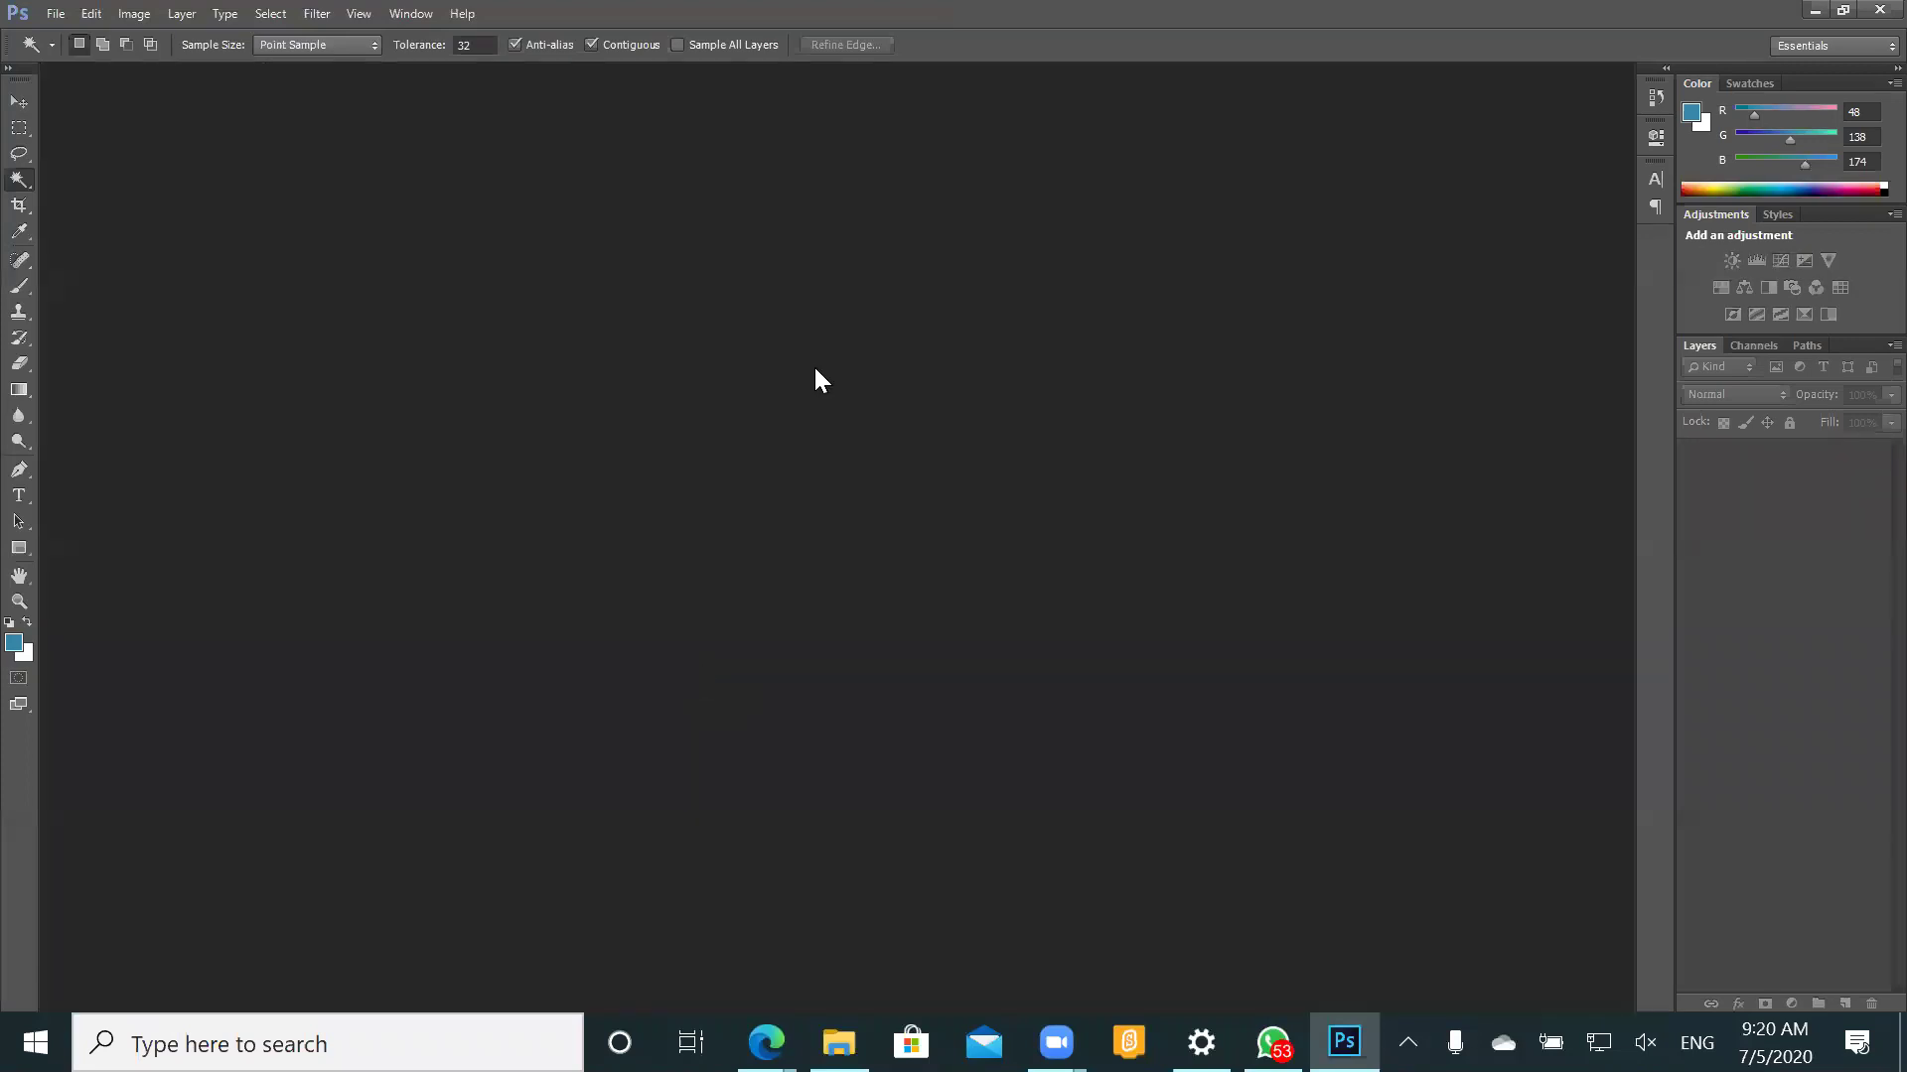
# - Open the red car photo 8f8804f30c1ede2c from the Photos folder
pyautogui.hotkey('ctrl', 'o')
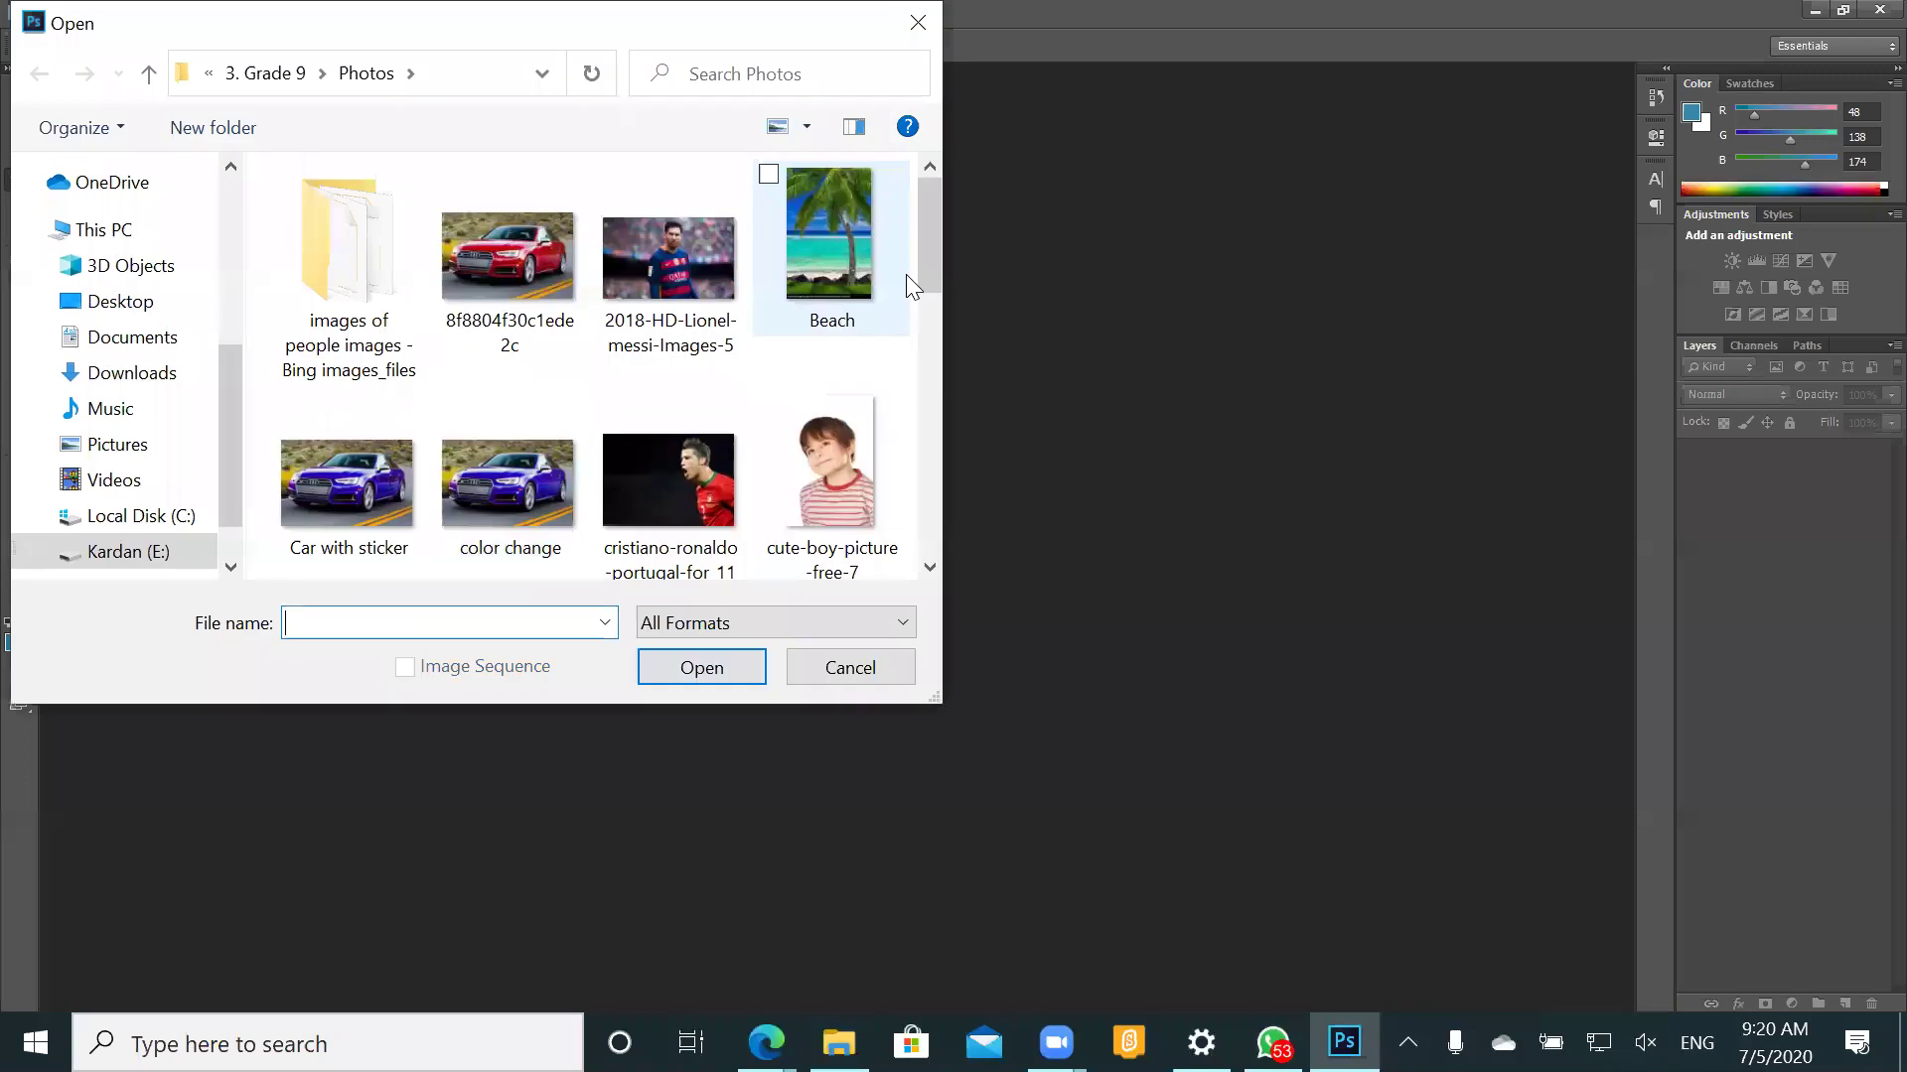
pyautogui.click(488, 246)
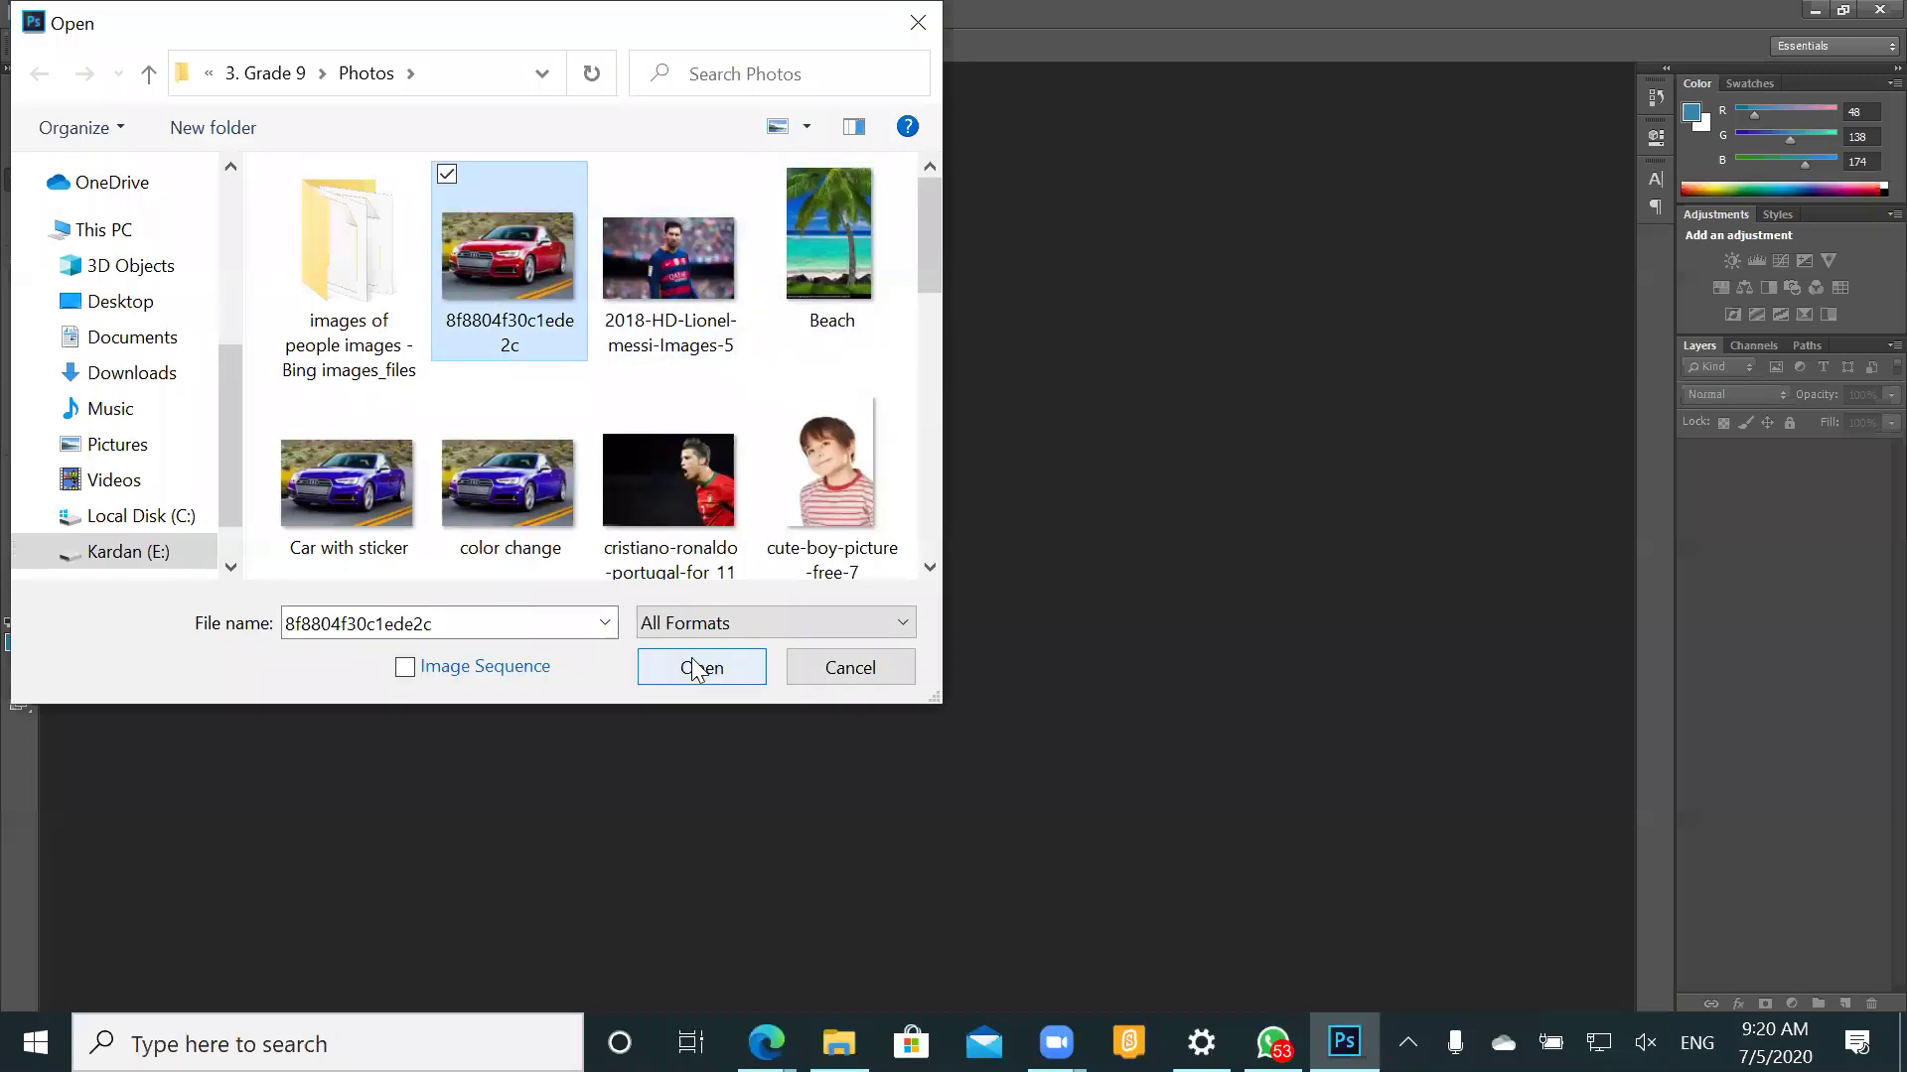
pyautogui.click(698, 670)
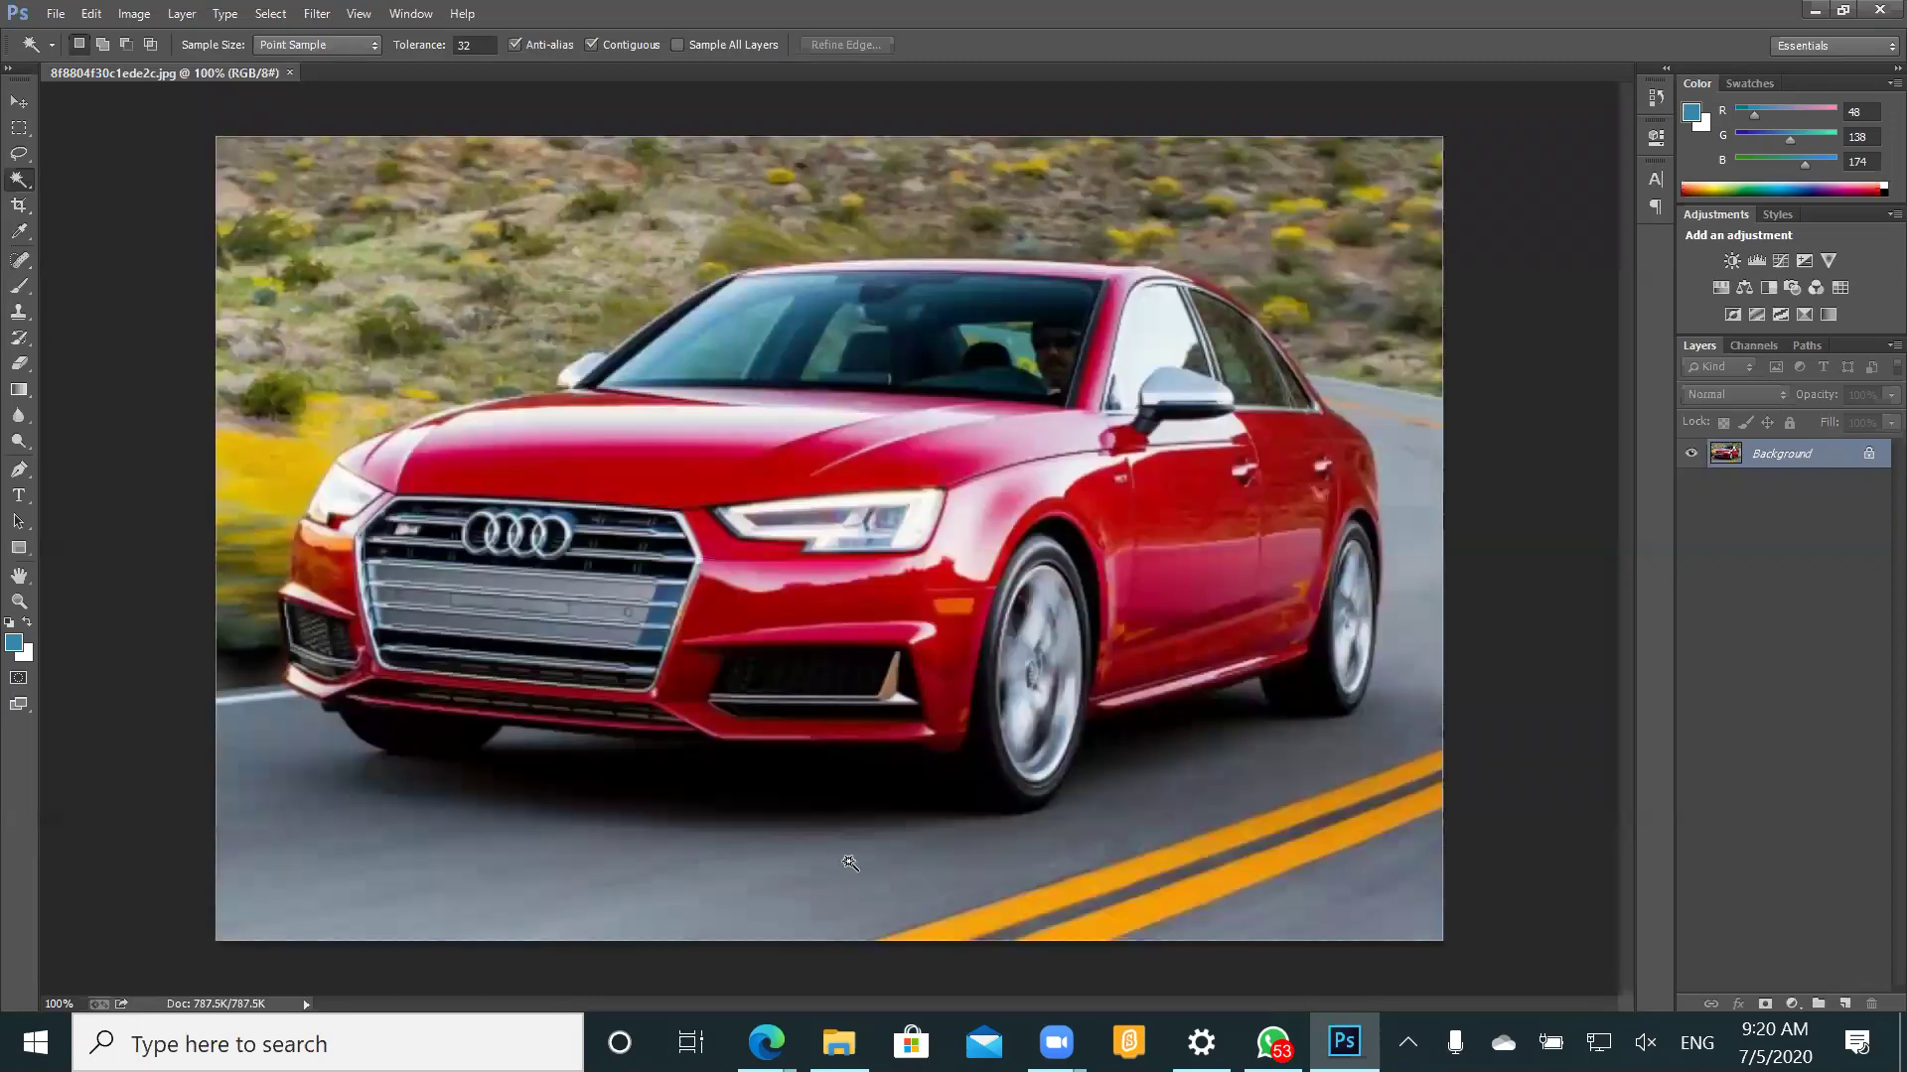
# - Select part of the red car's front with the Polygonal Lasso, tracing the hood, around the headlight and along the bumper's lower edge, closing across the grille
pyautogui.hotkey('ctrl', '+')
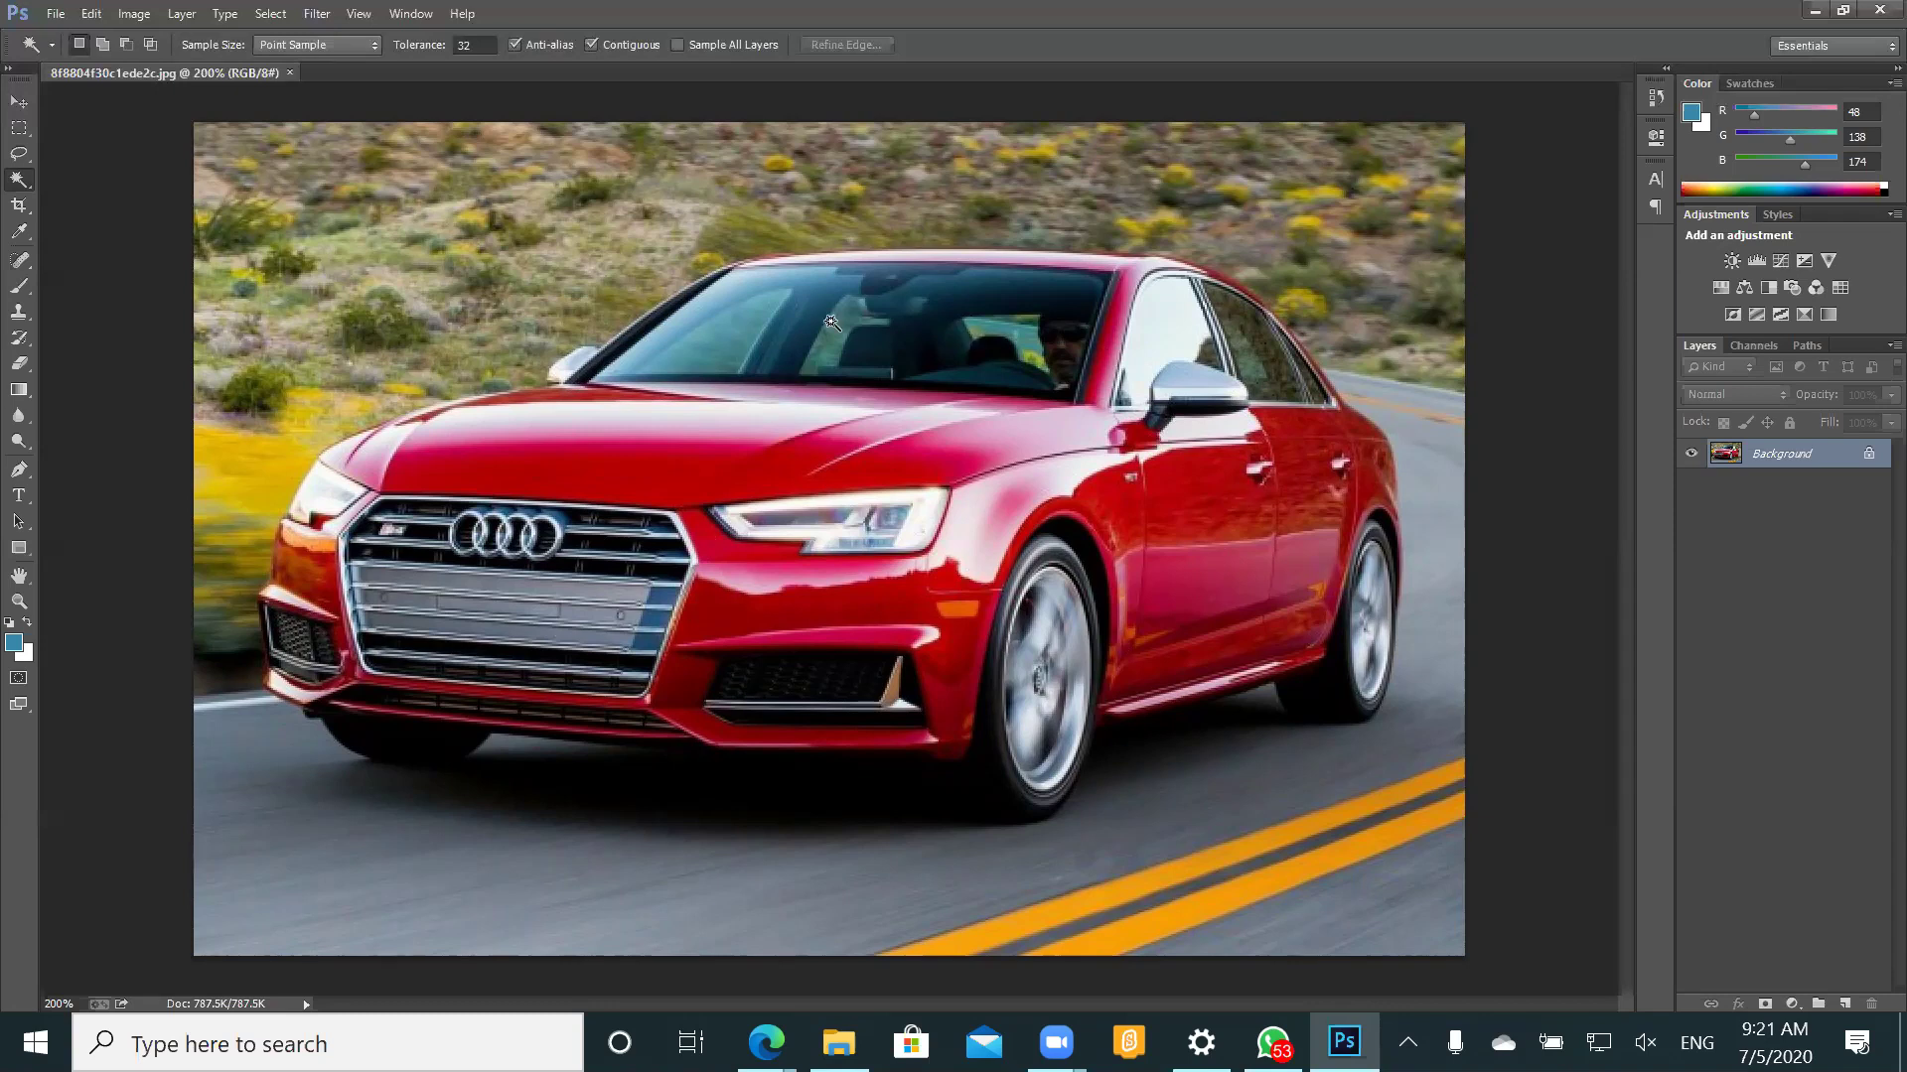
pyautogui.rightClick(44, 175)
pyautogui.click(19, 181)
pyautogui.rightClick(19, 181)
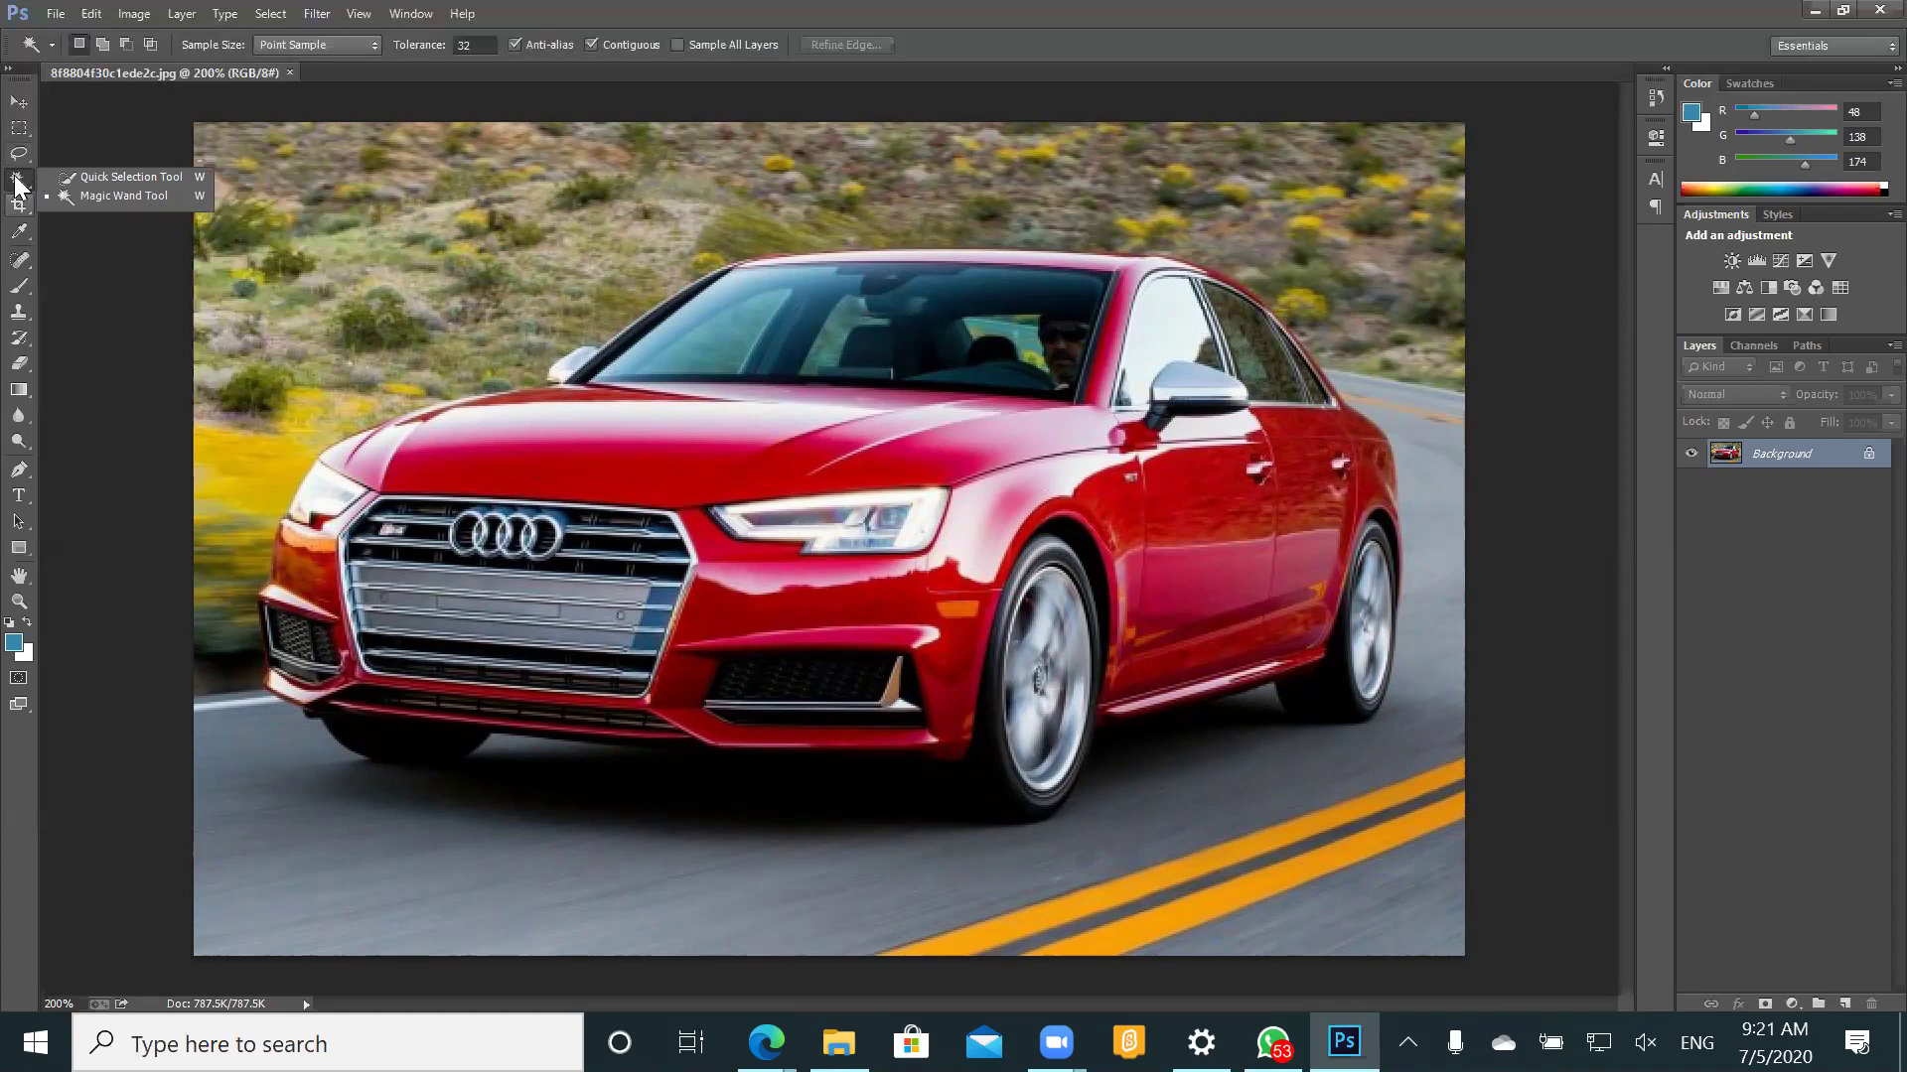
pyautogui.click(16, 162)
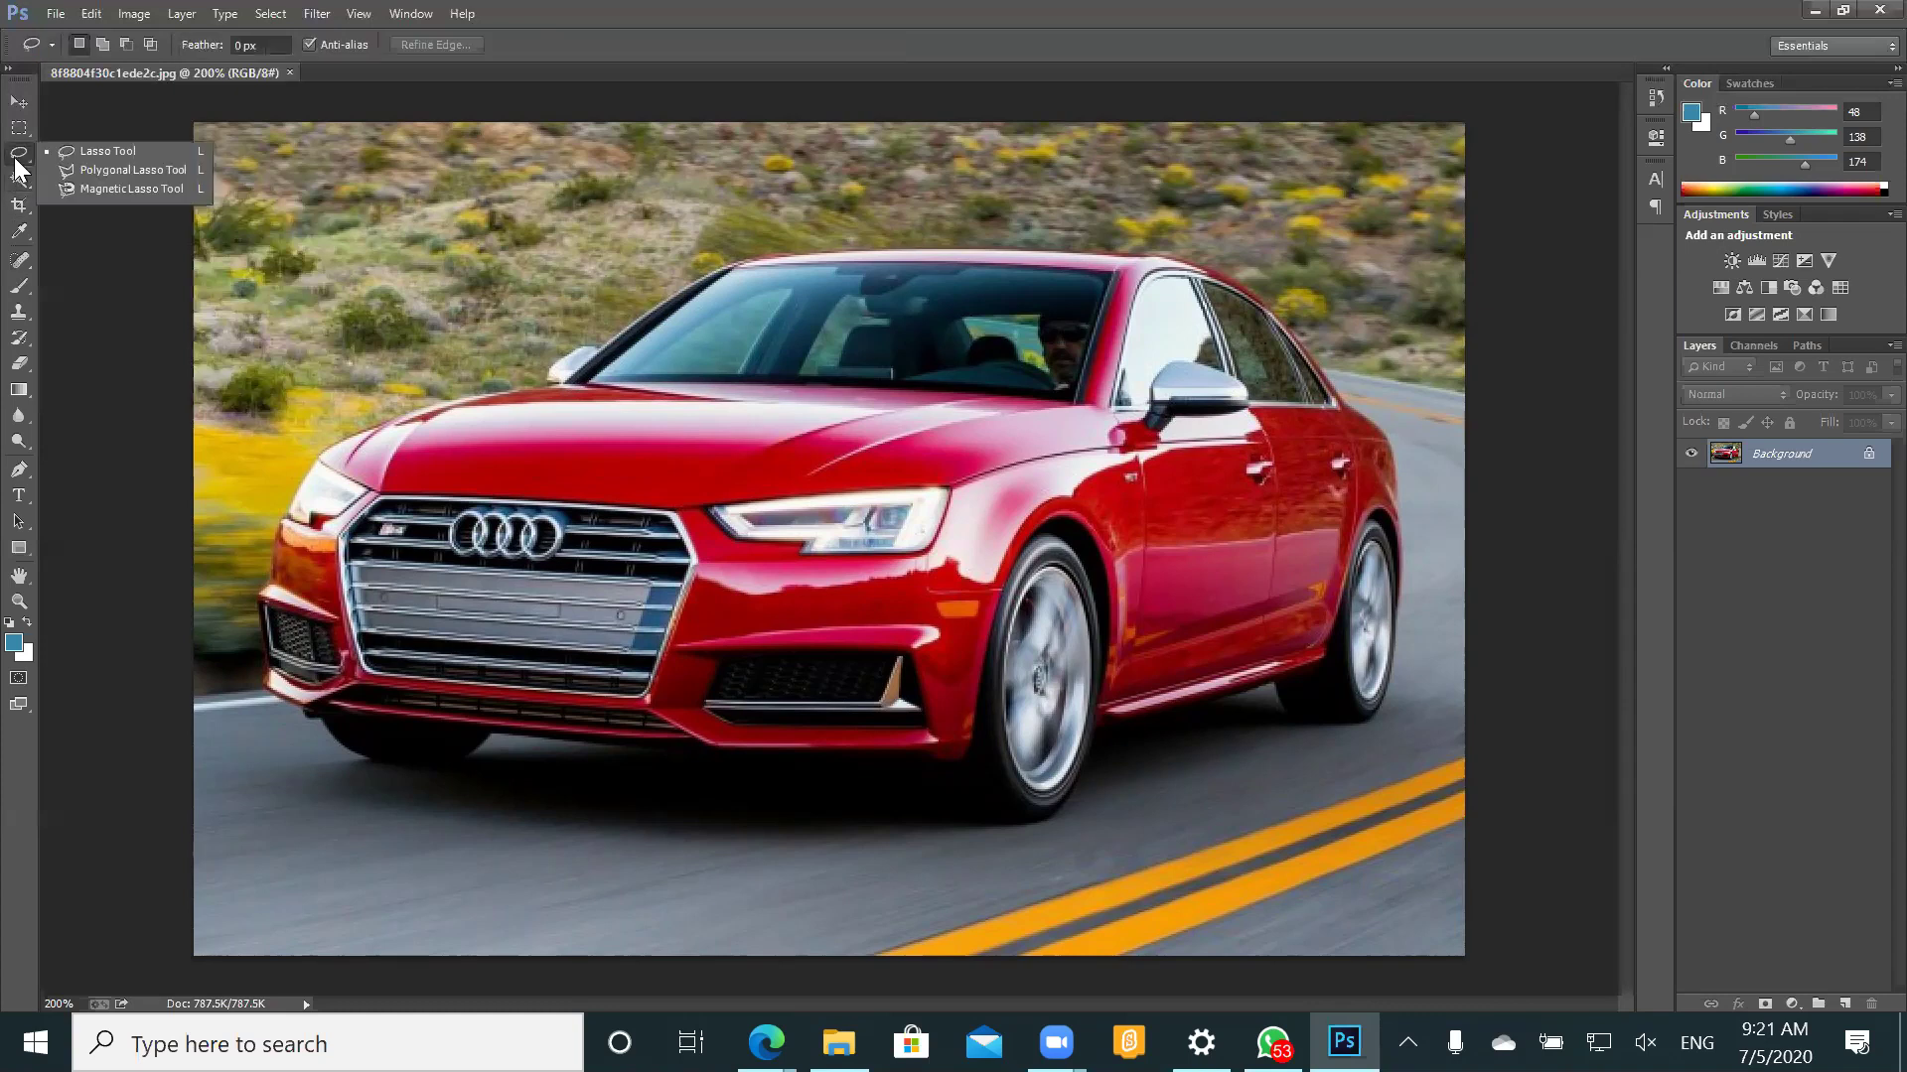
pyautogui.click(125, 171)
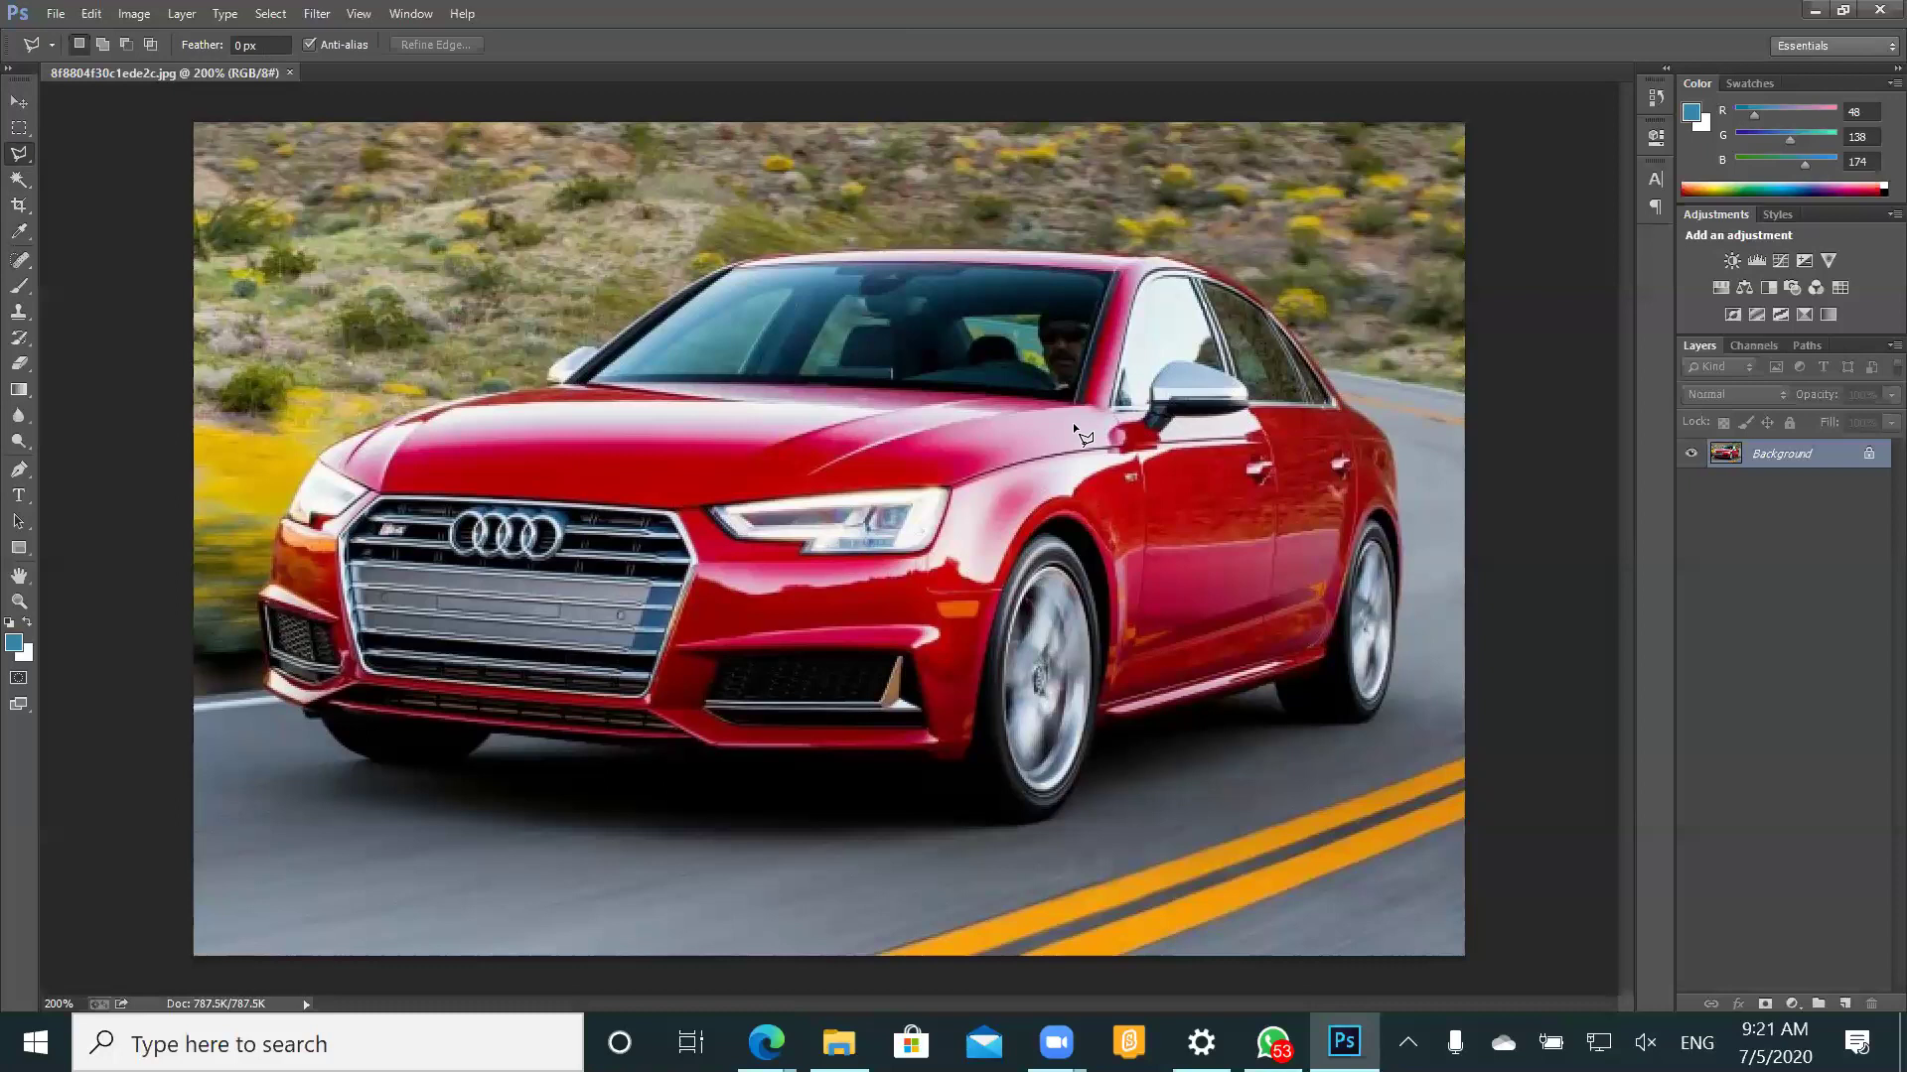
pyautogui.hotkey('ctrl', '+')
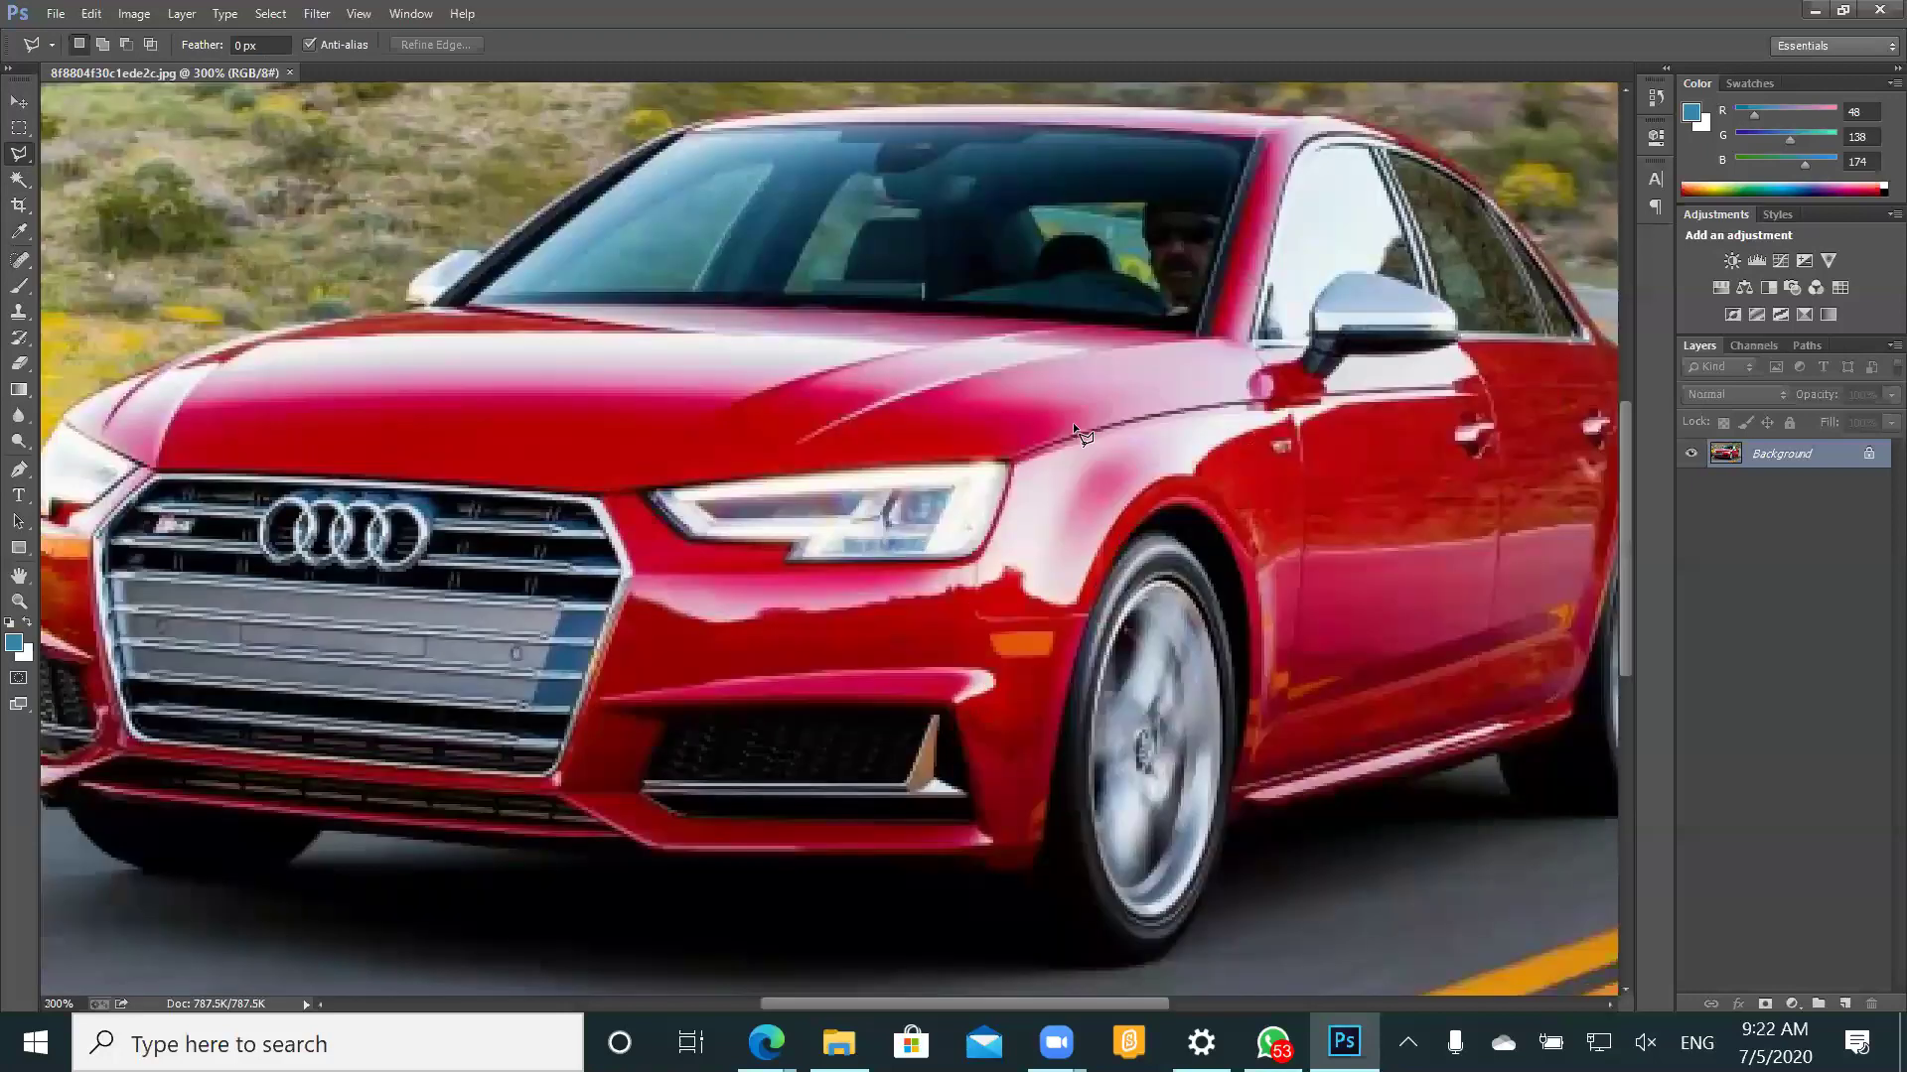
pyautogui.hotkey('ctrl', '+')
pyautogui.hotkey('ctrl', '+')
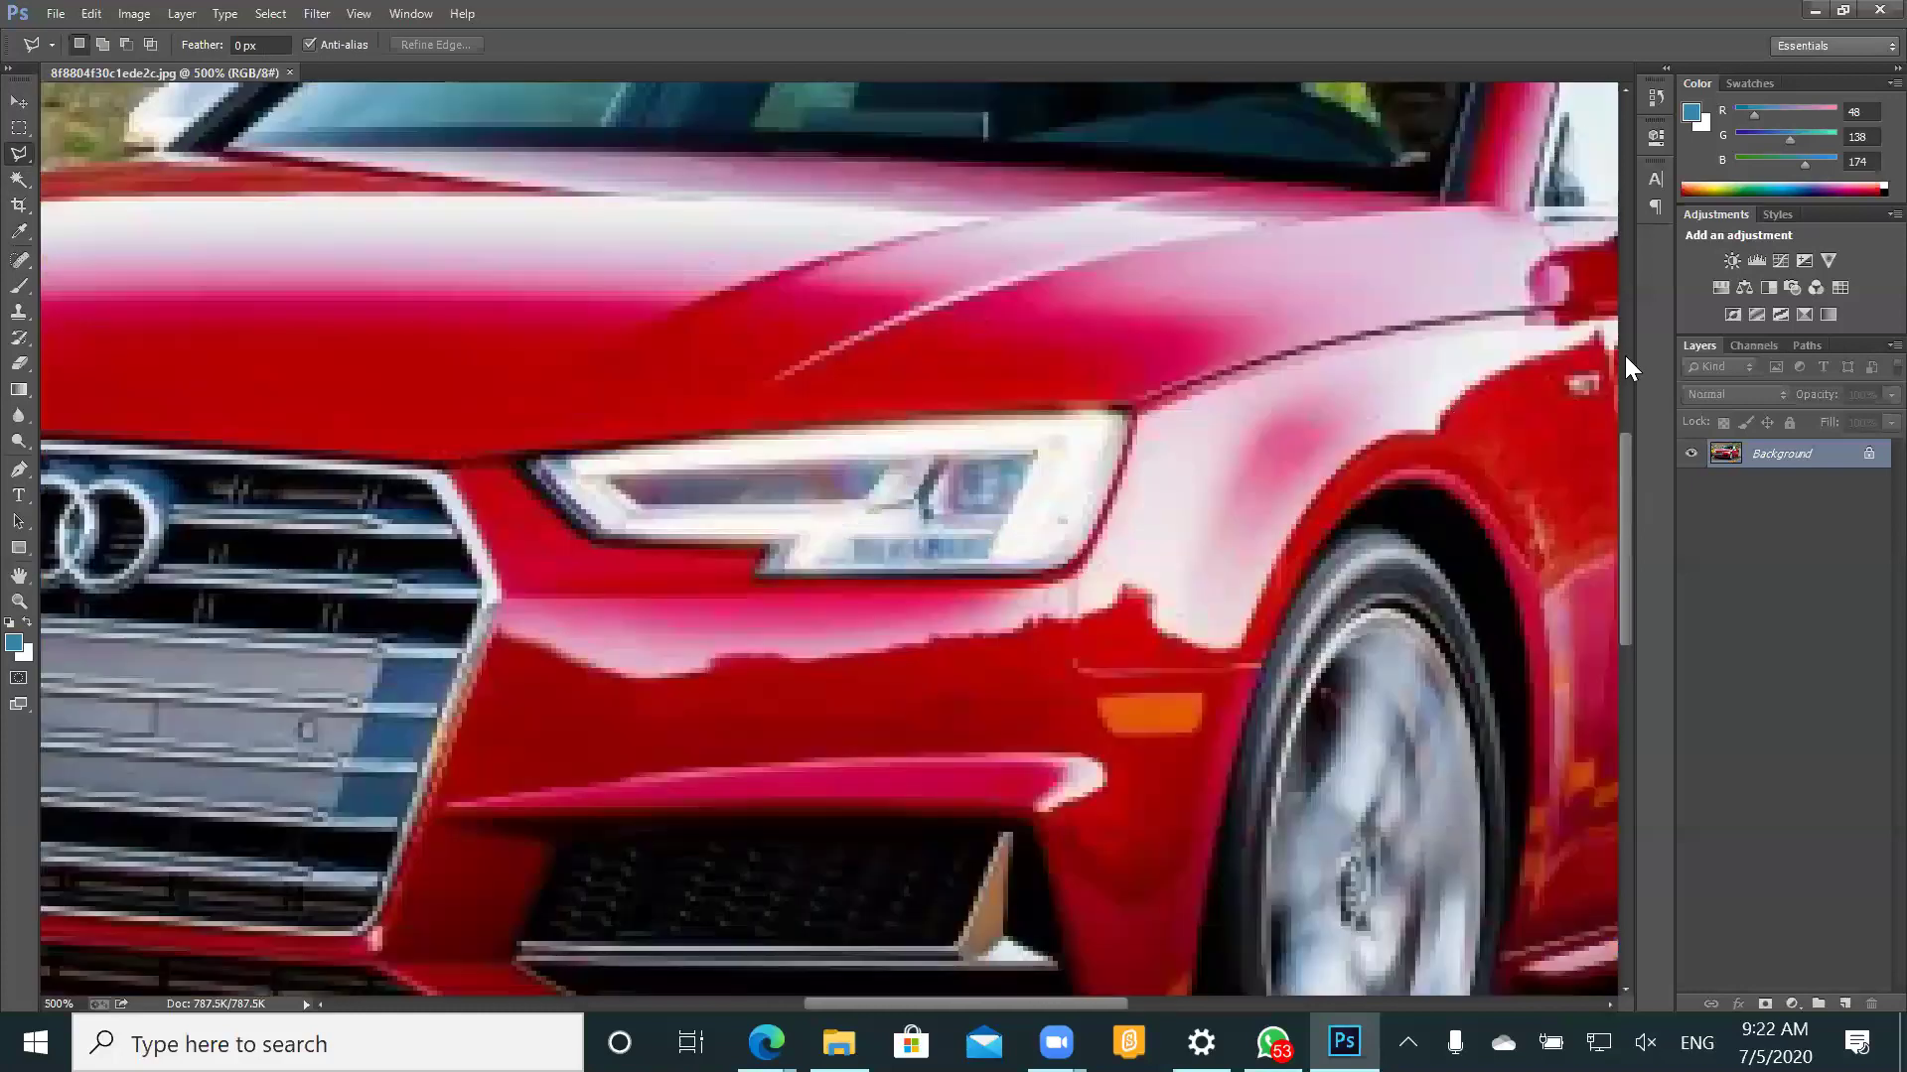
pyautogui.scroll(5, 1506, 377)
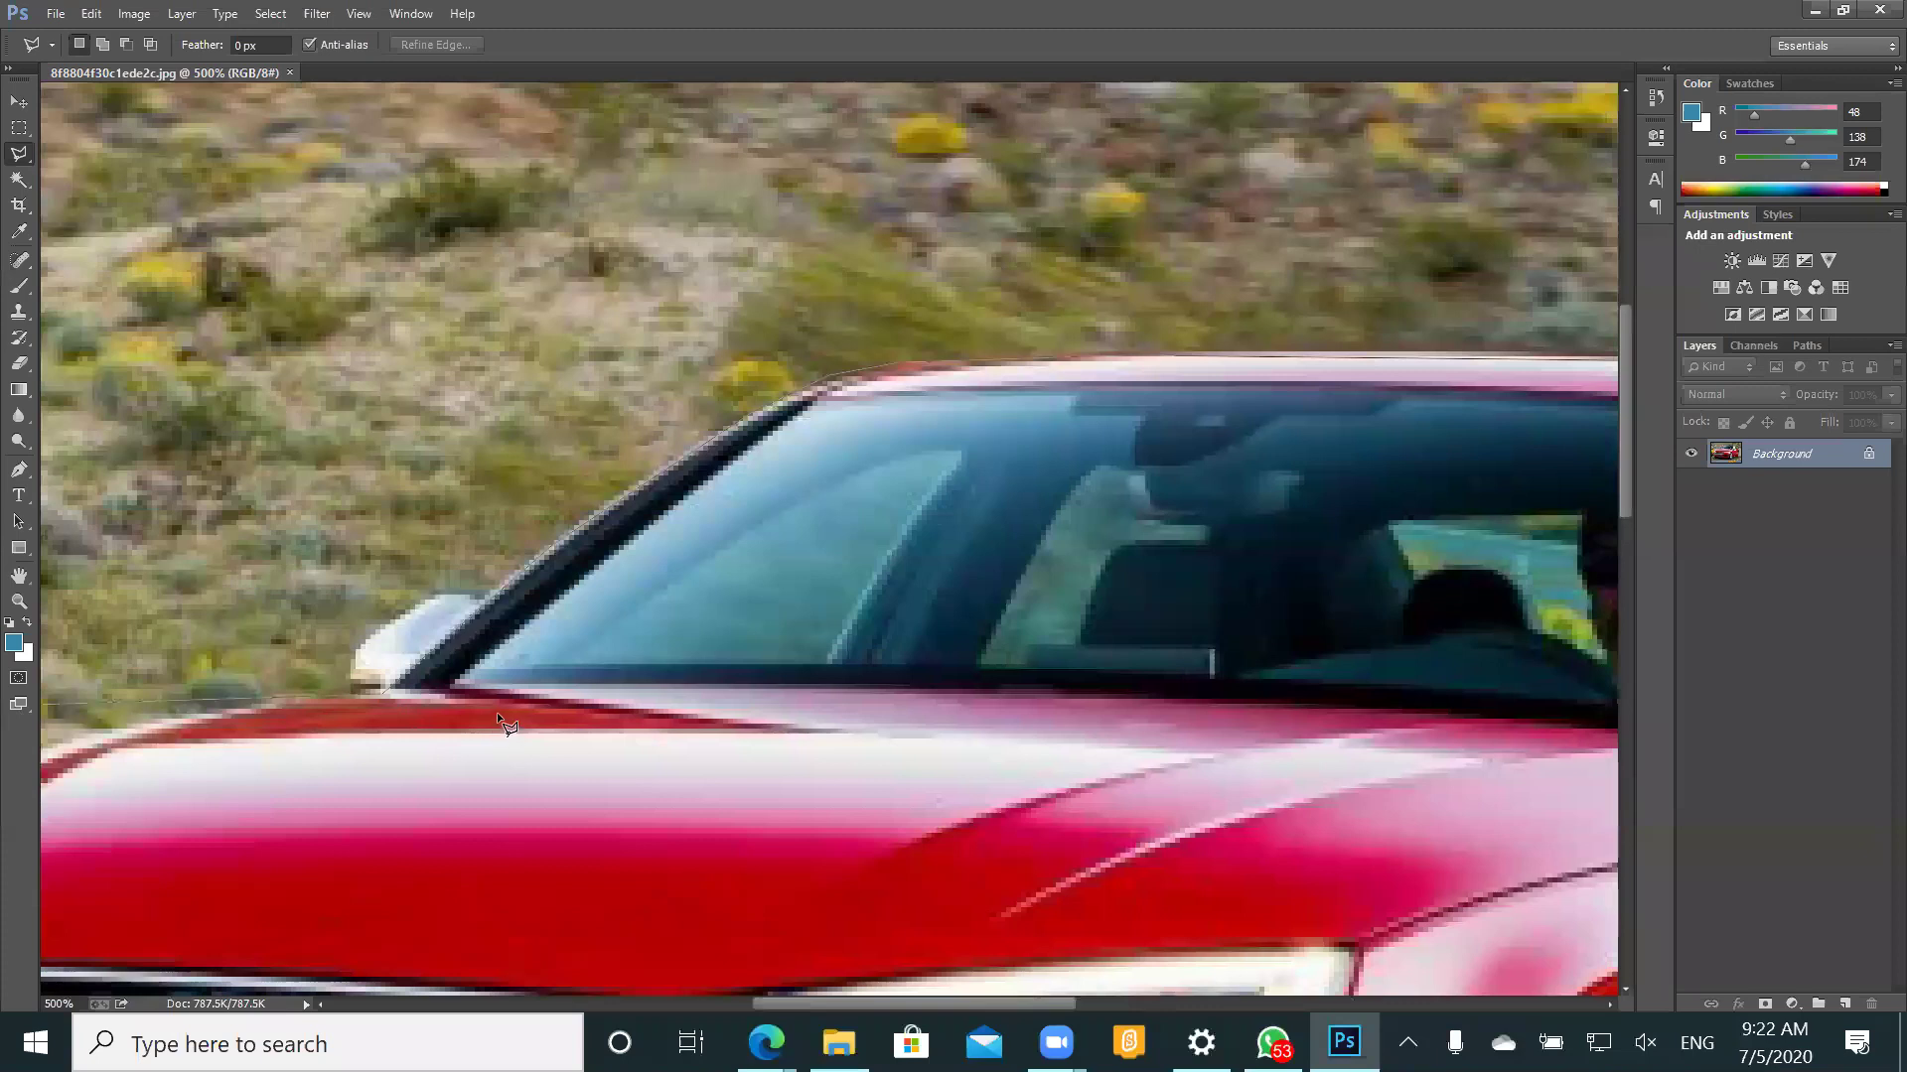
pyautogui.hscroll(-3, 489, 707)
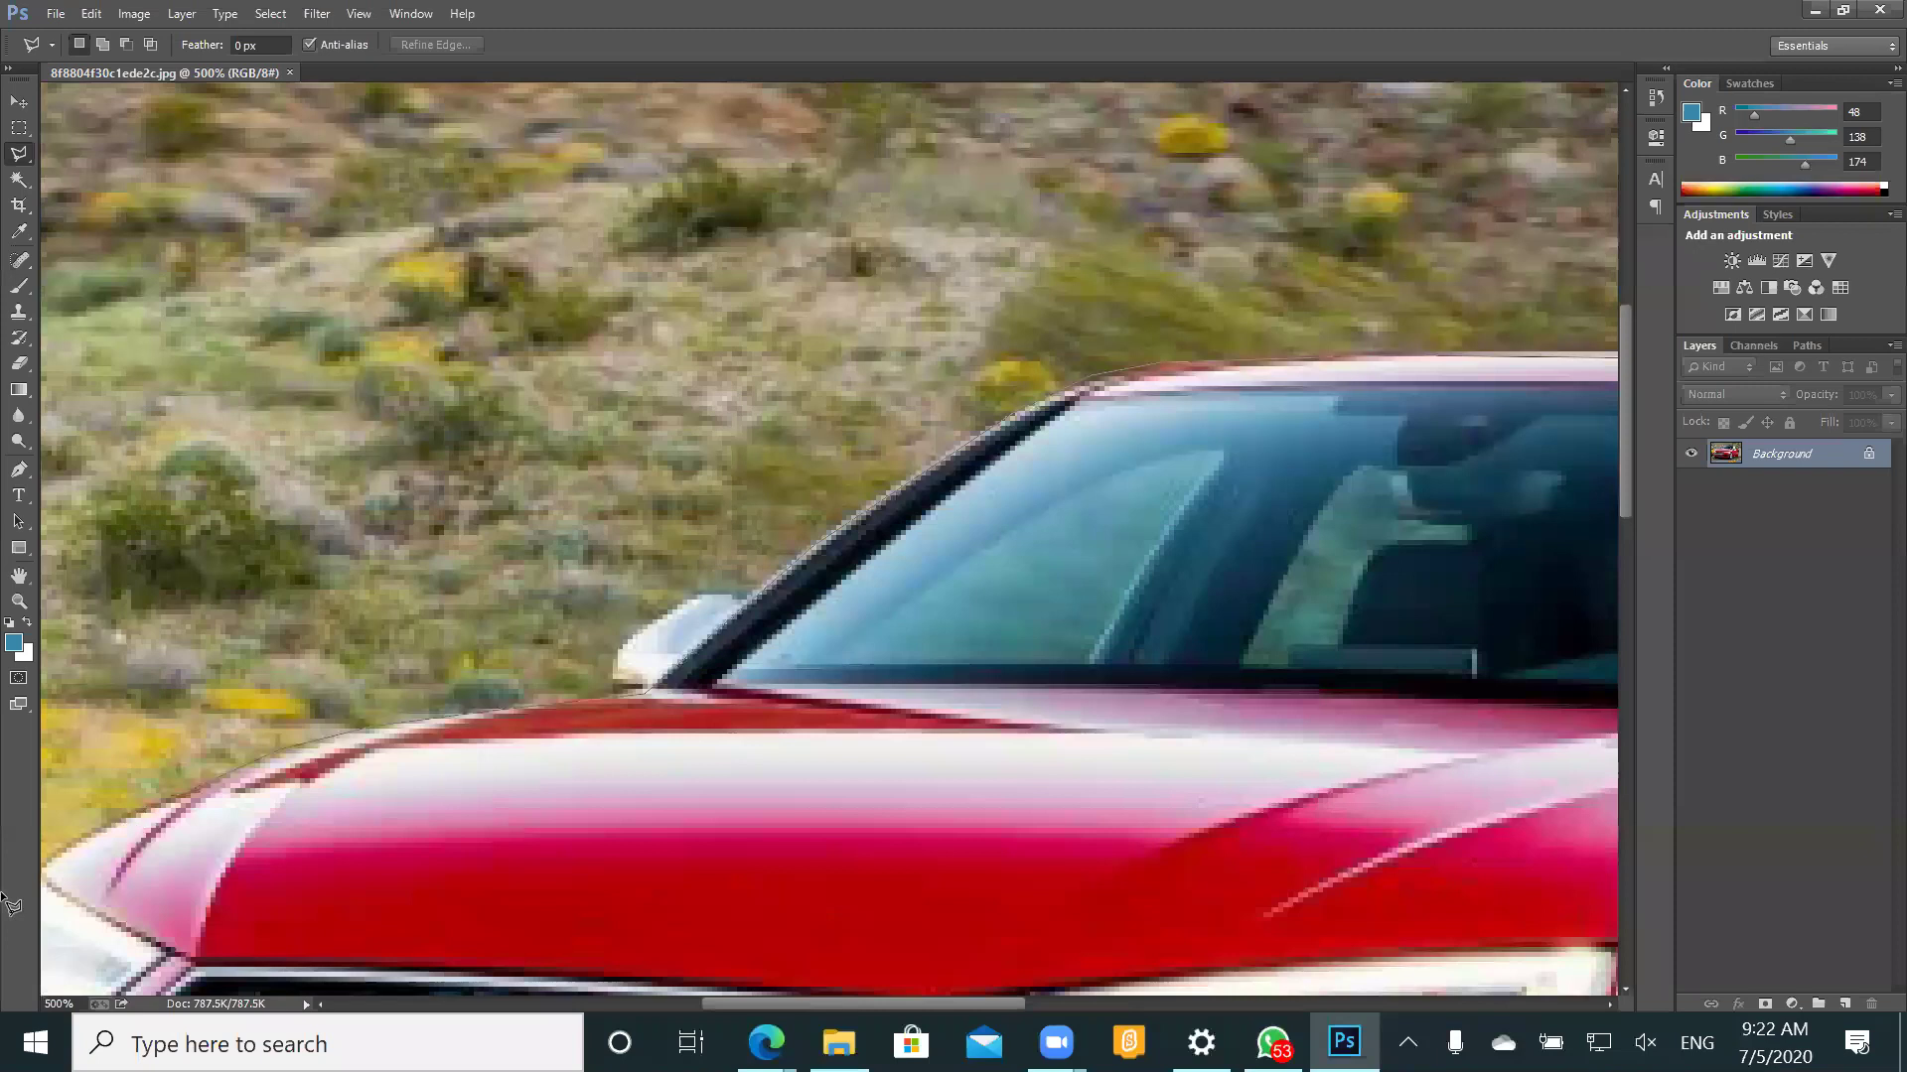
pyautogui.hscroll(-2, 254, 867)
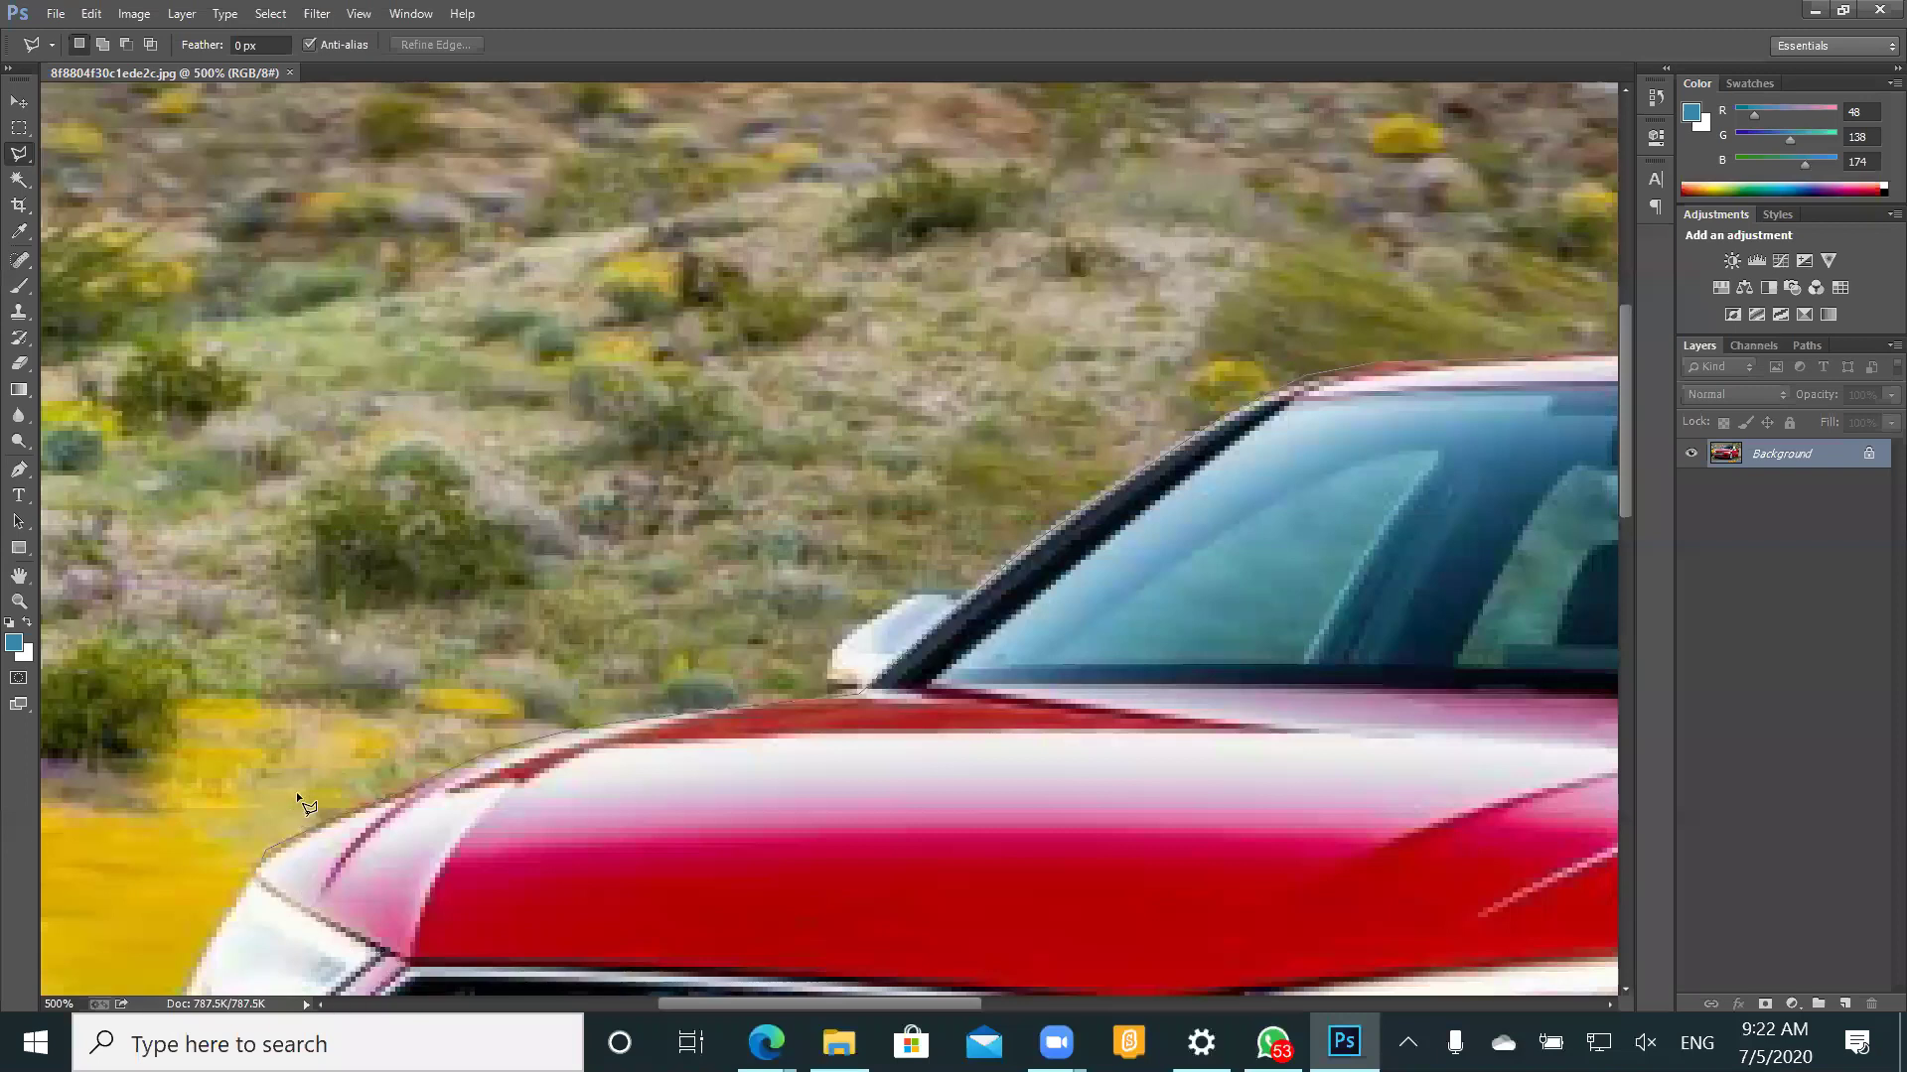
pyautogui.scroll(-3, 296, 785)
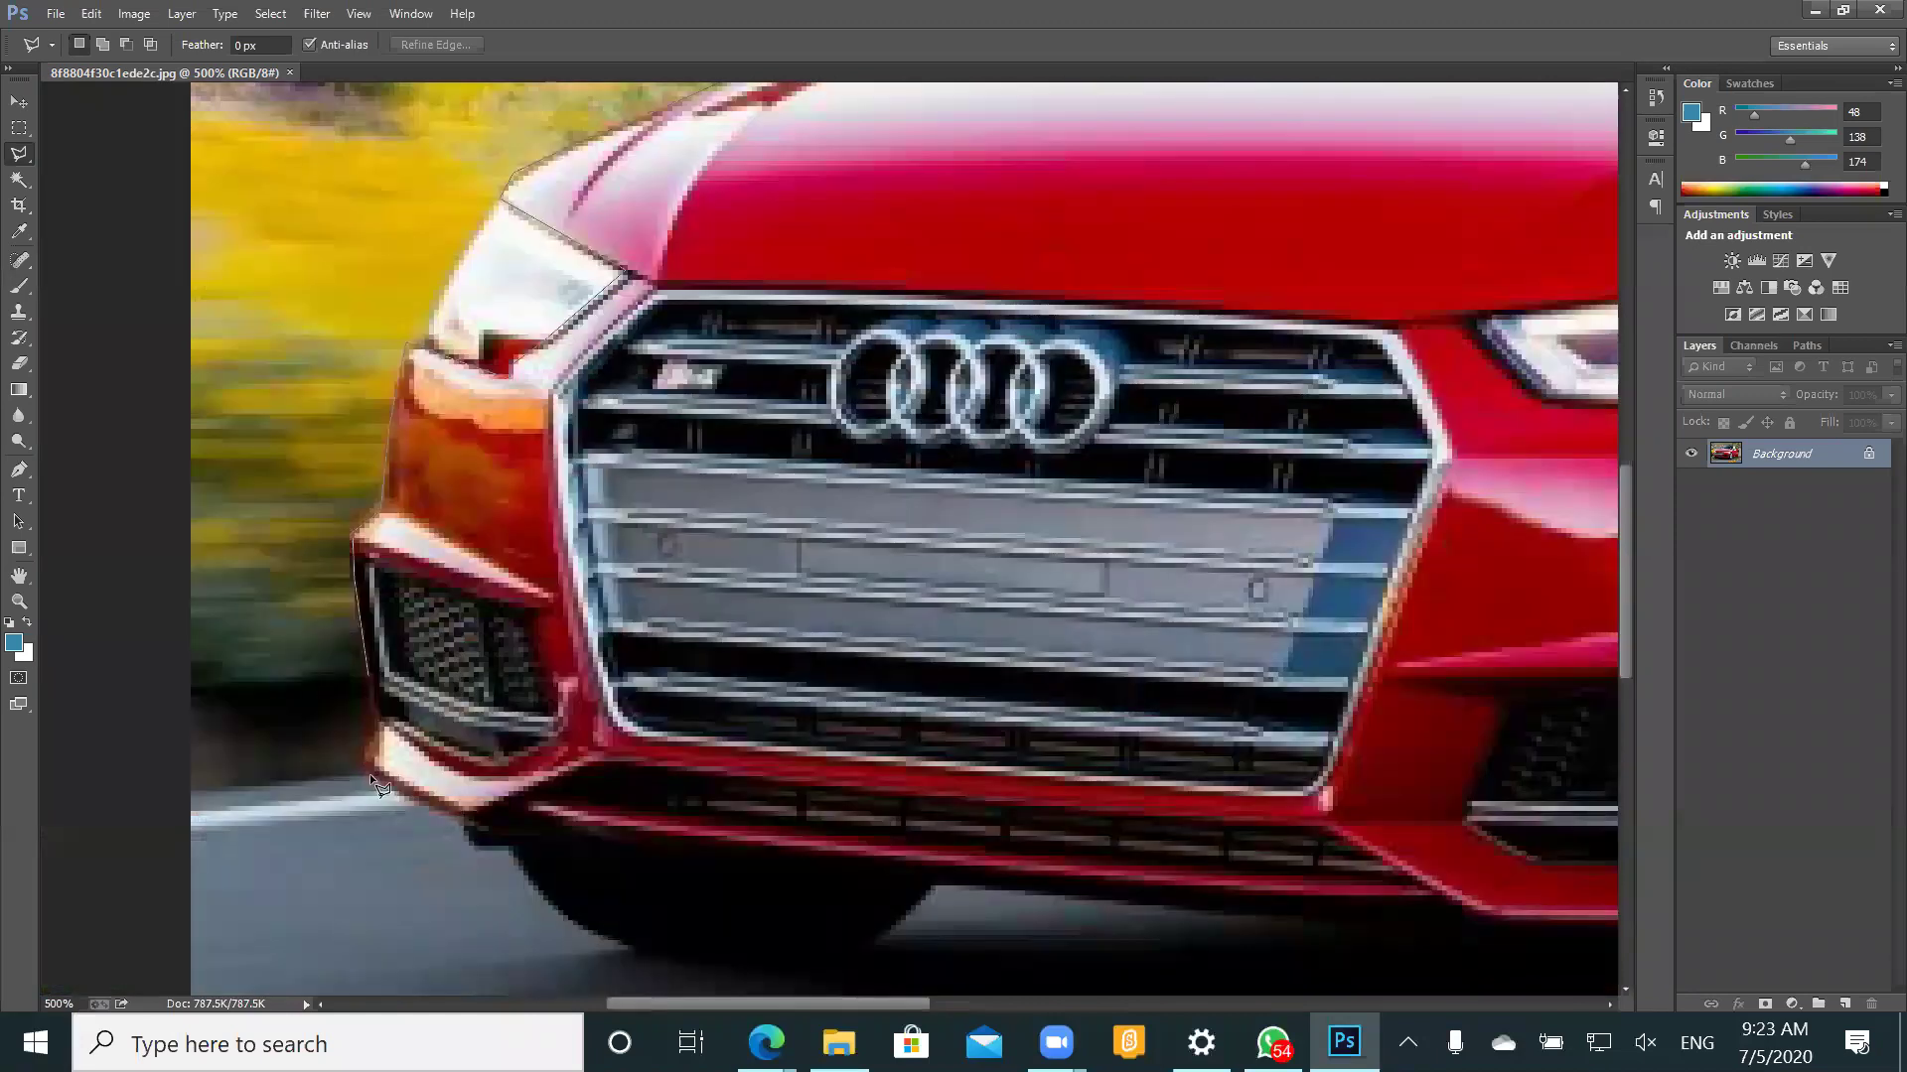
pyautogui.click(443, 807)
pyautogui.click(1438, 899)
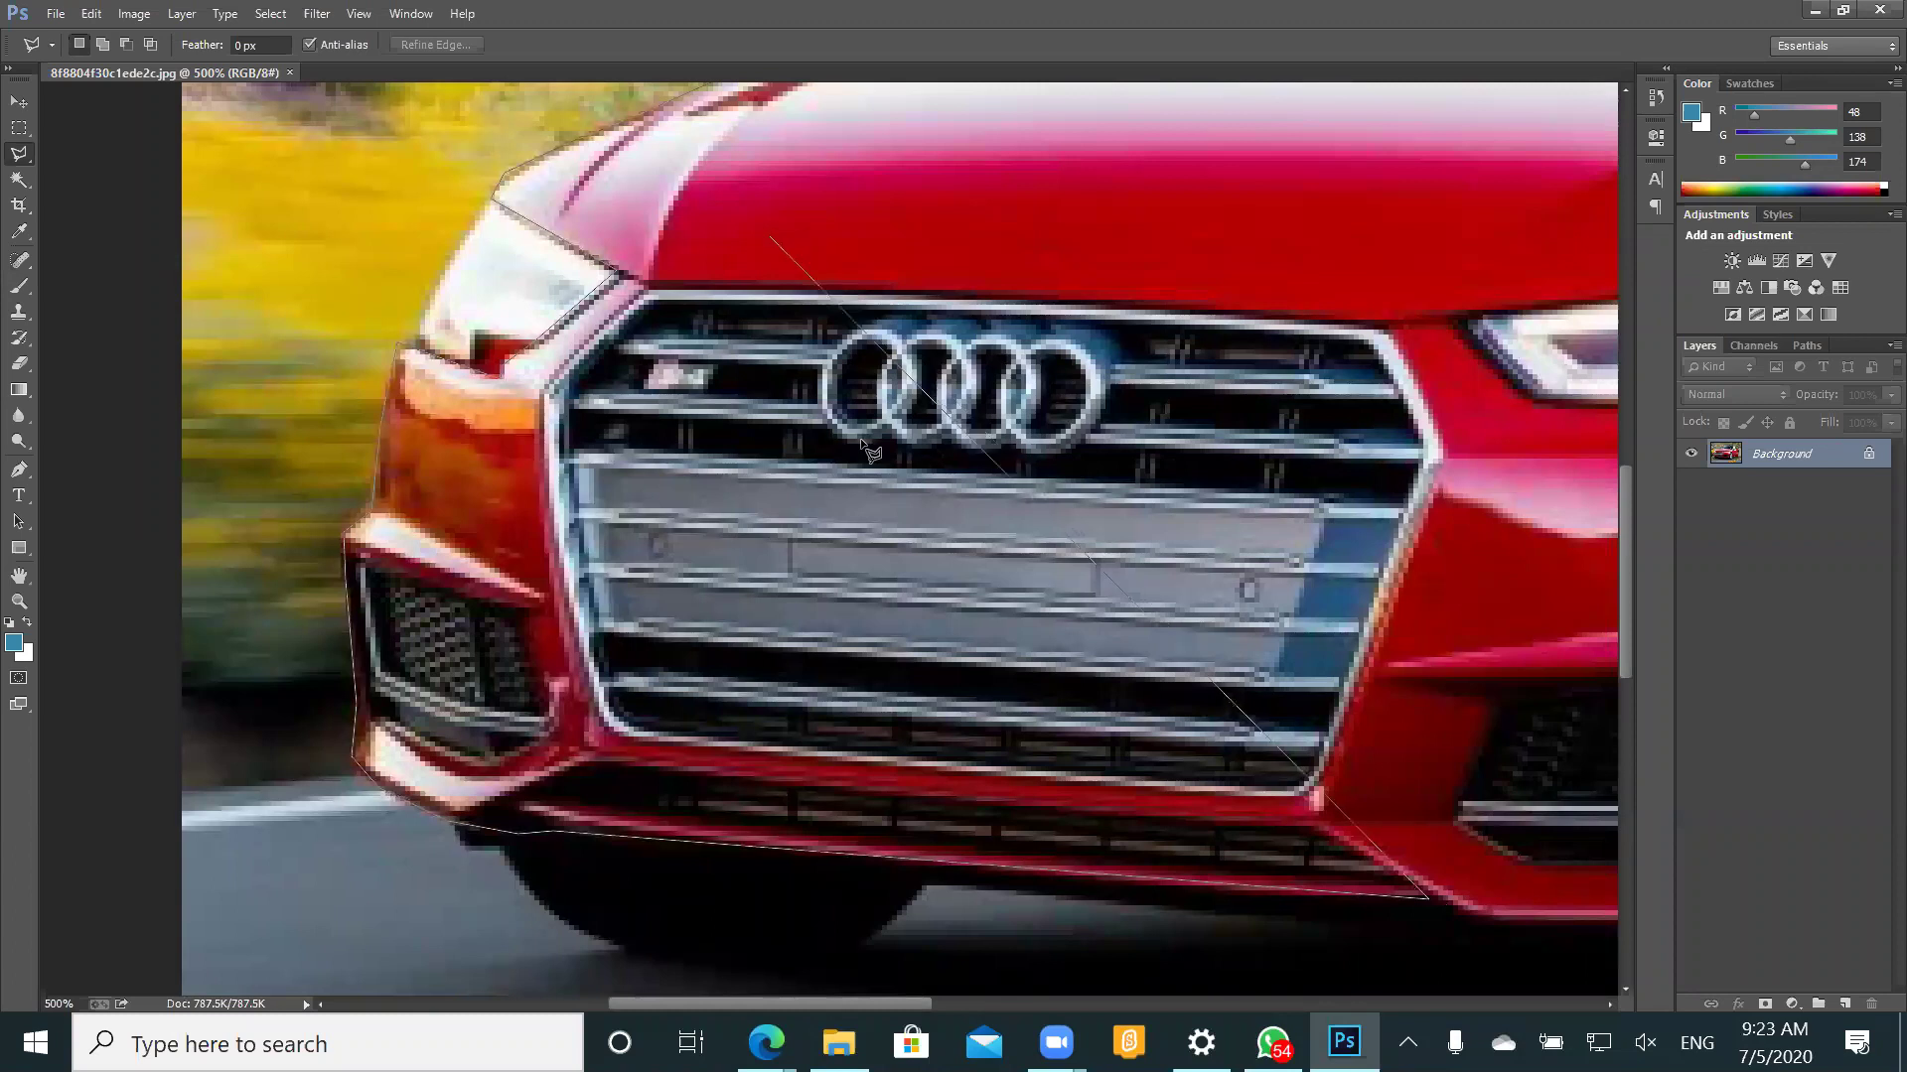
pyautogui.press('Return')
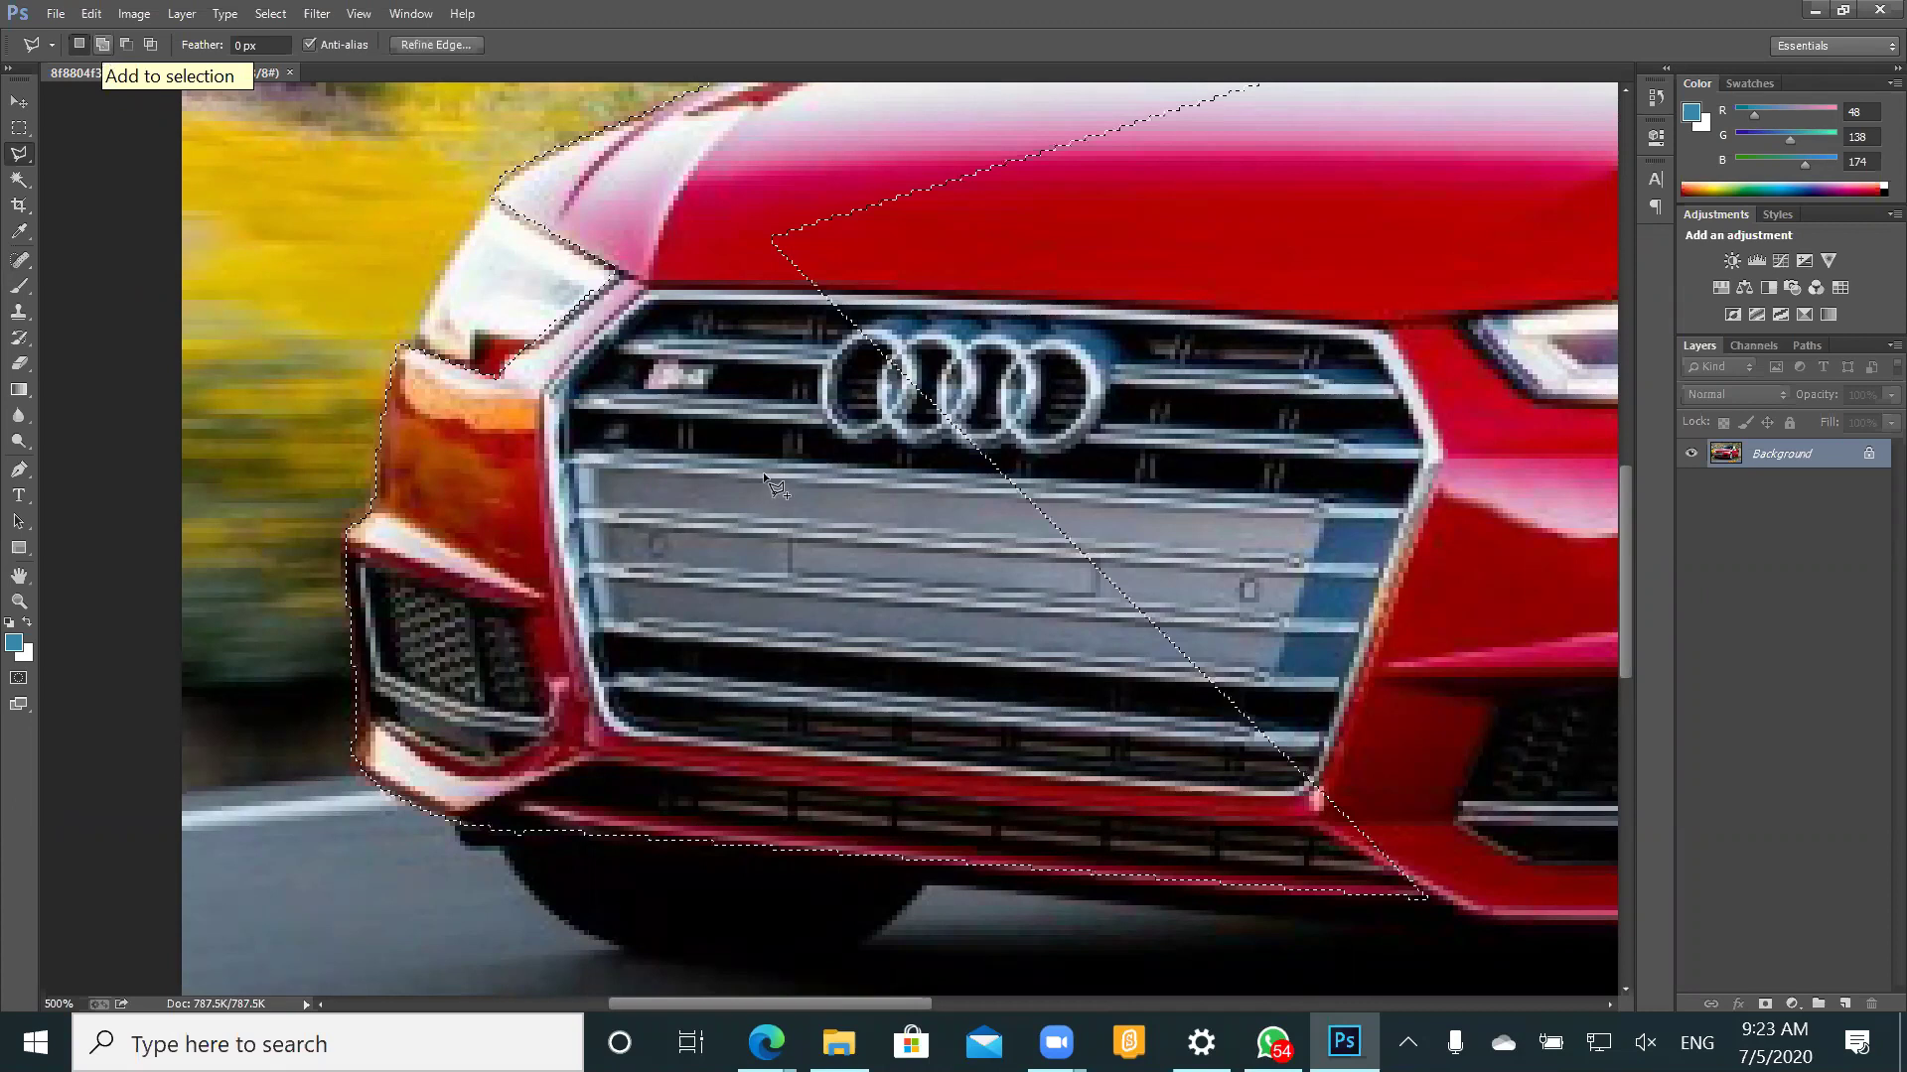
# - In add-to-selection mode, trace with the Polygonal Lasso along the front bumper's lower edge and up beside the front wheel
pyautogui.click(102, 44)
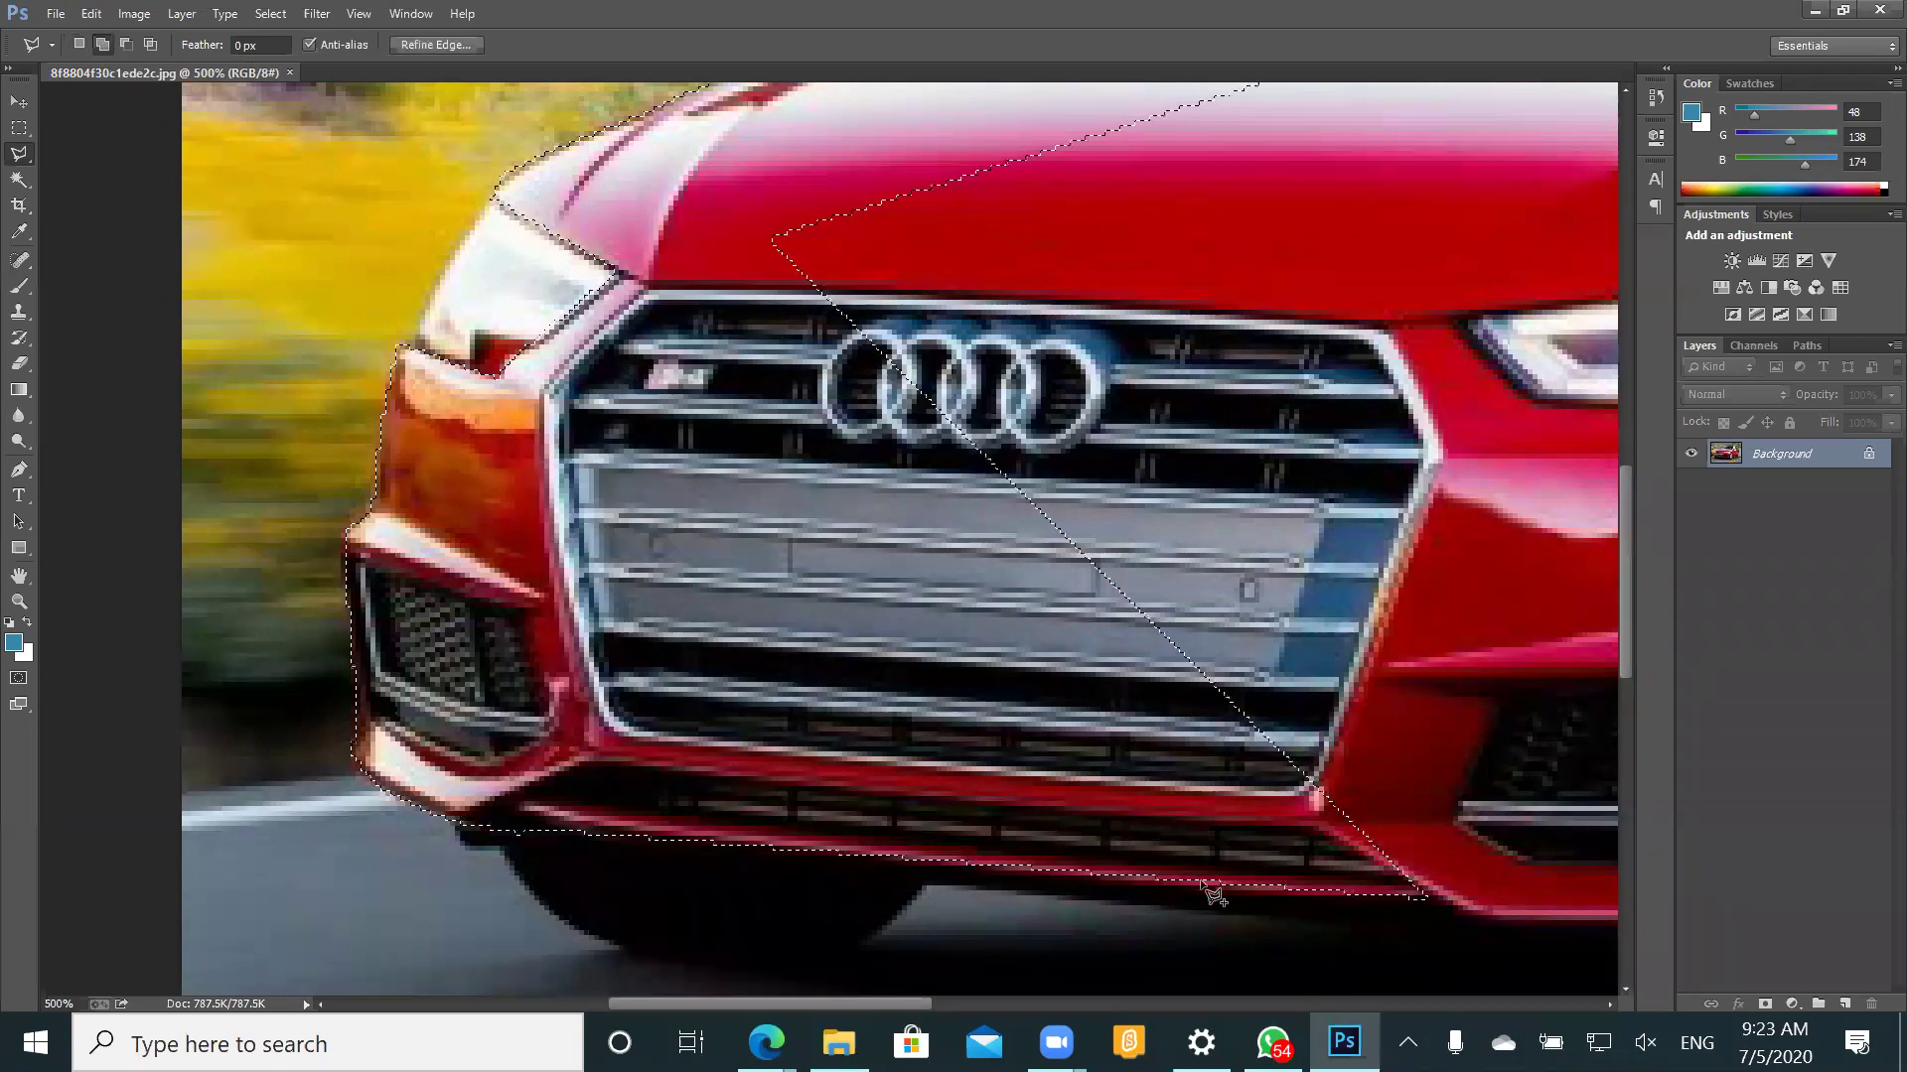
pyautogui.click(1424, 897)
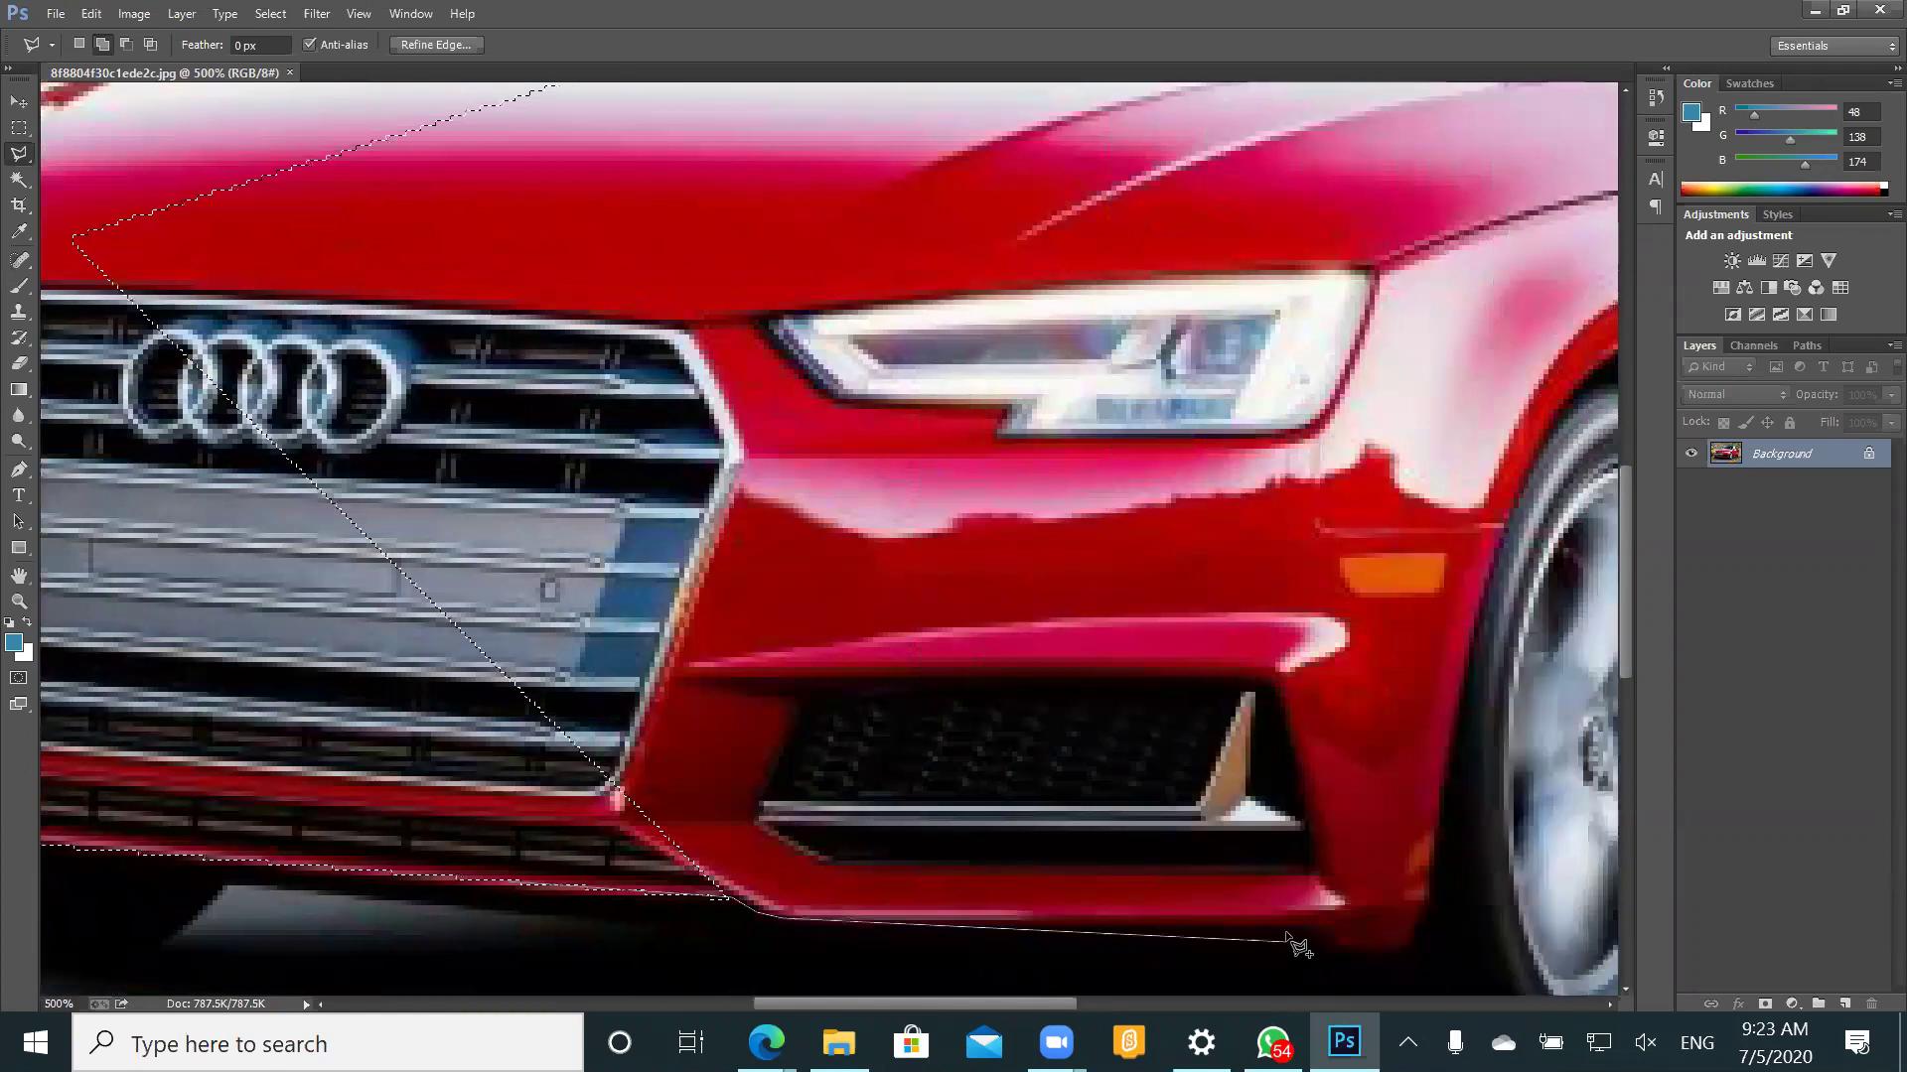
pyautogui.click(1290, 929)
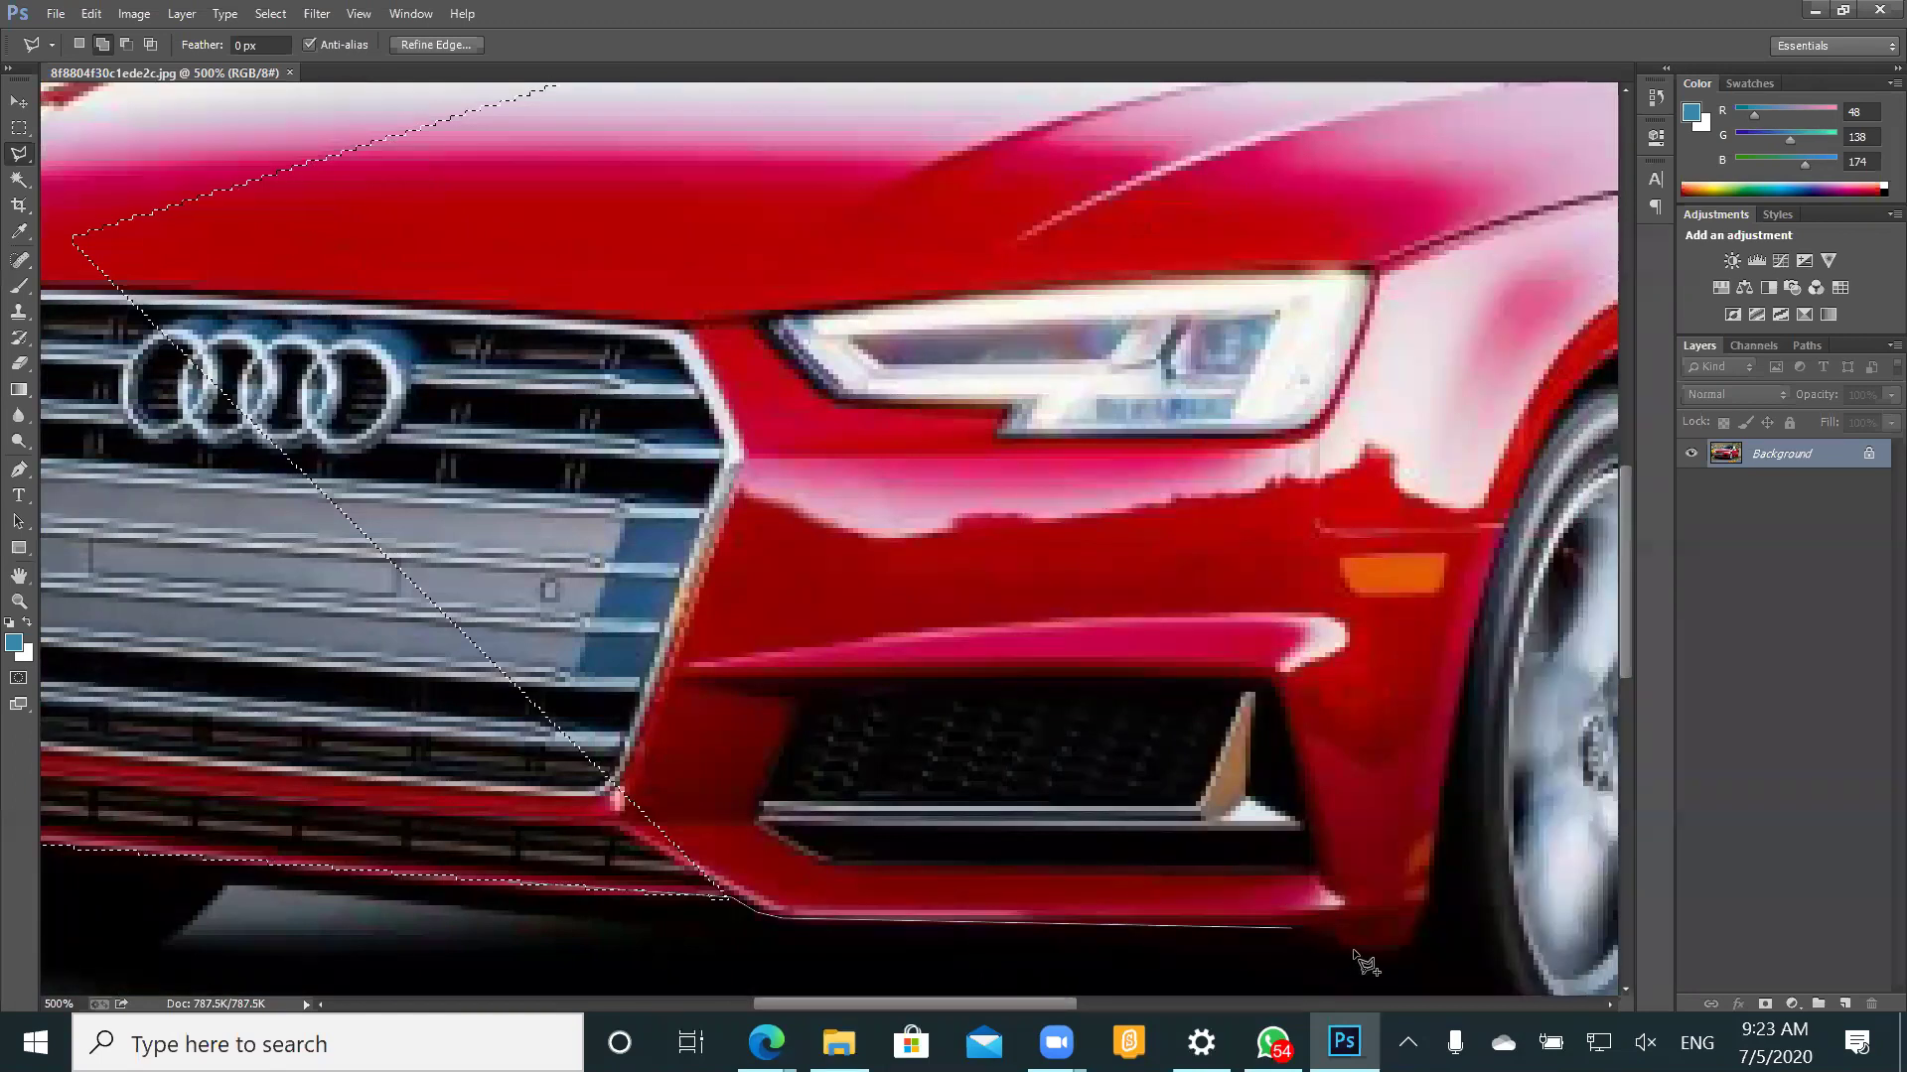
pyautogui.click(1420, 902)
pyautogui.click(1432, 874)
pyautogui.click(1436, 829)
pyautogui.click(1451, 752)
pyautogui.click(1494, 533)
pyautogui.click(1509, 503)
pyautogui.click(1545, 429)
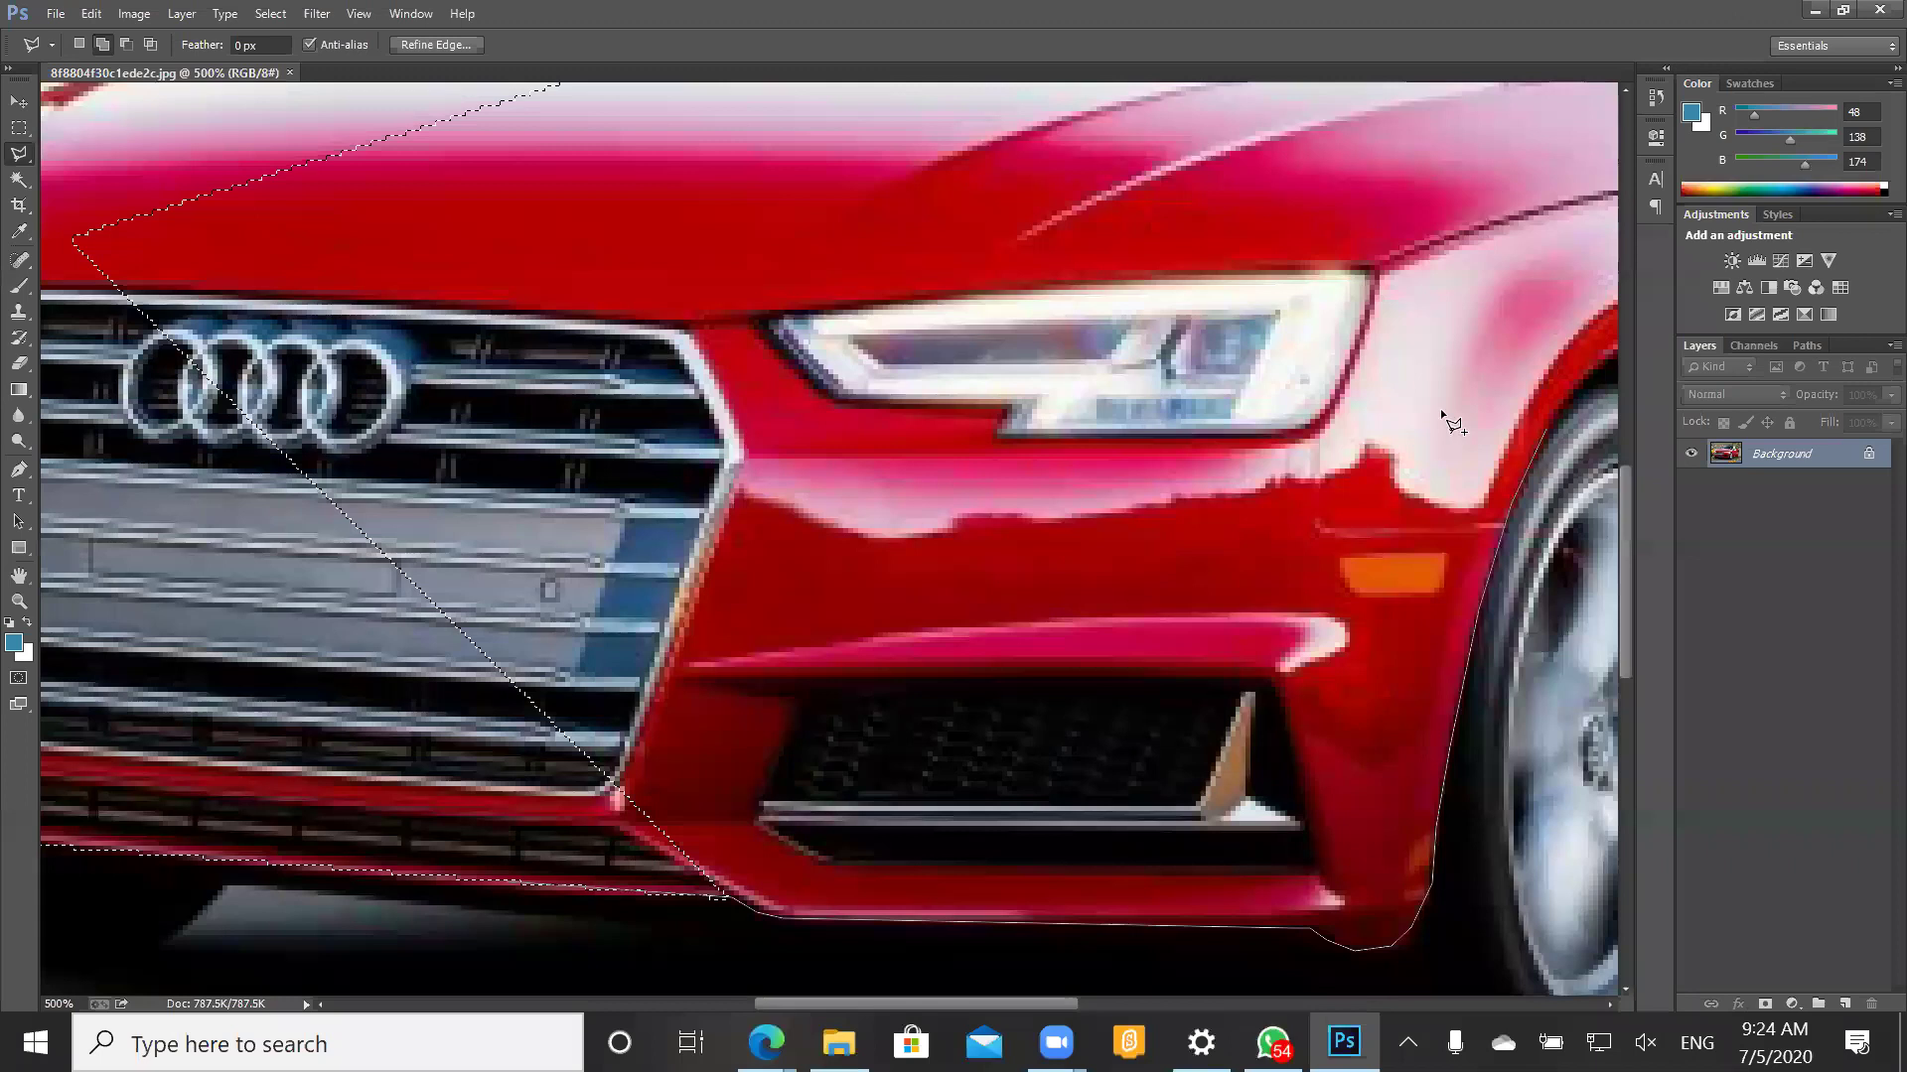
# - Continue the lasso outline over the front wheel arch and down its rear side to the door sill
pyautogui.press('space')
pyautogui.moveTo(1440, 409); pyautogui.dragTo(1247, 515)
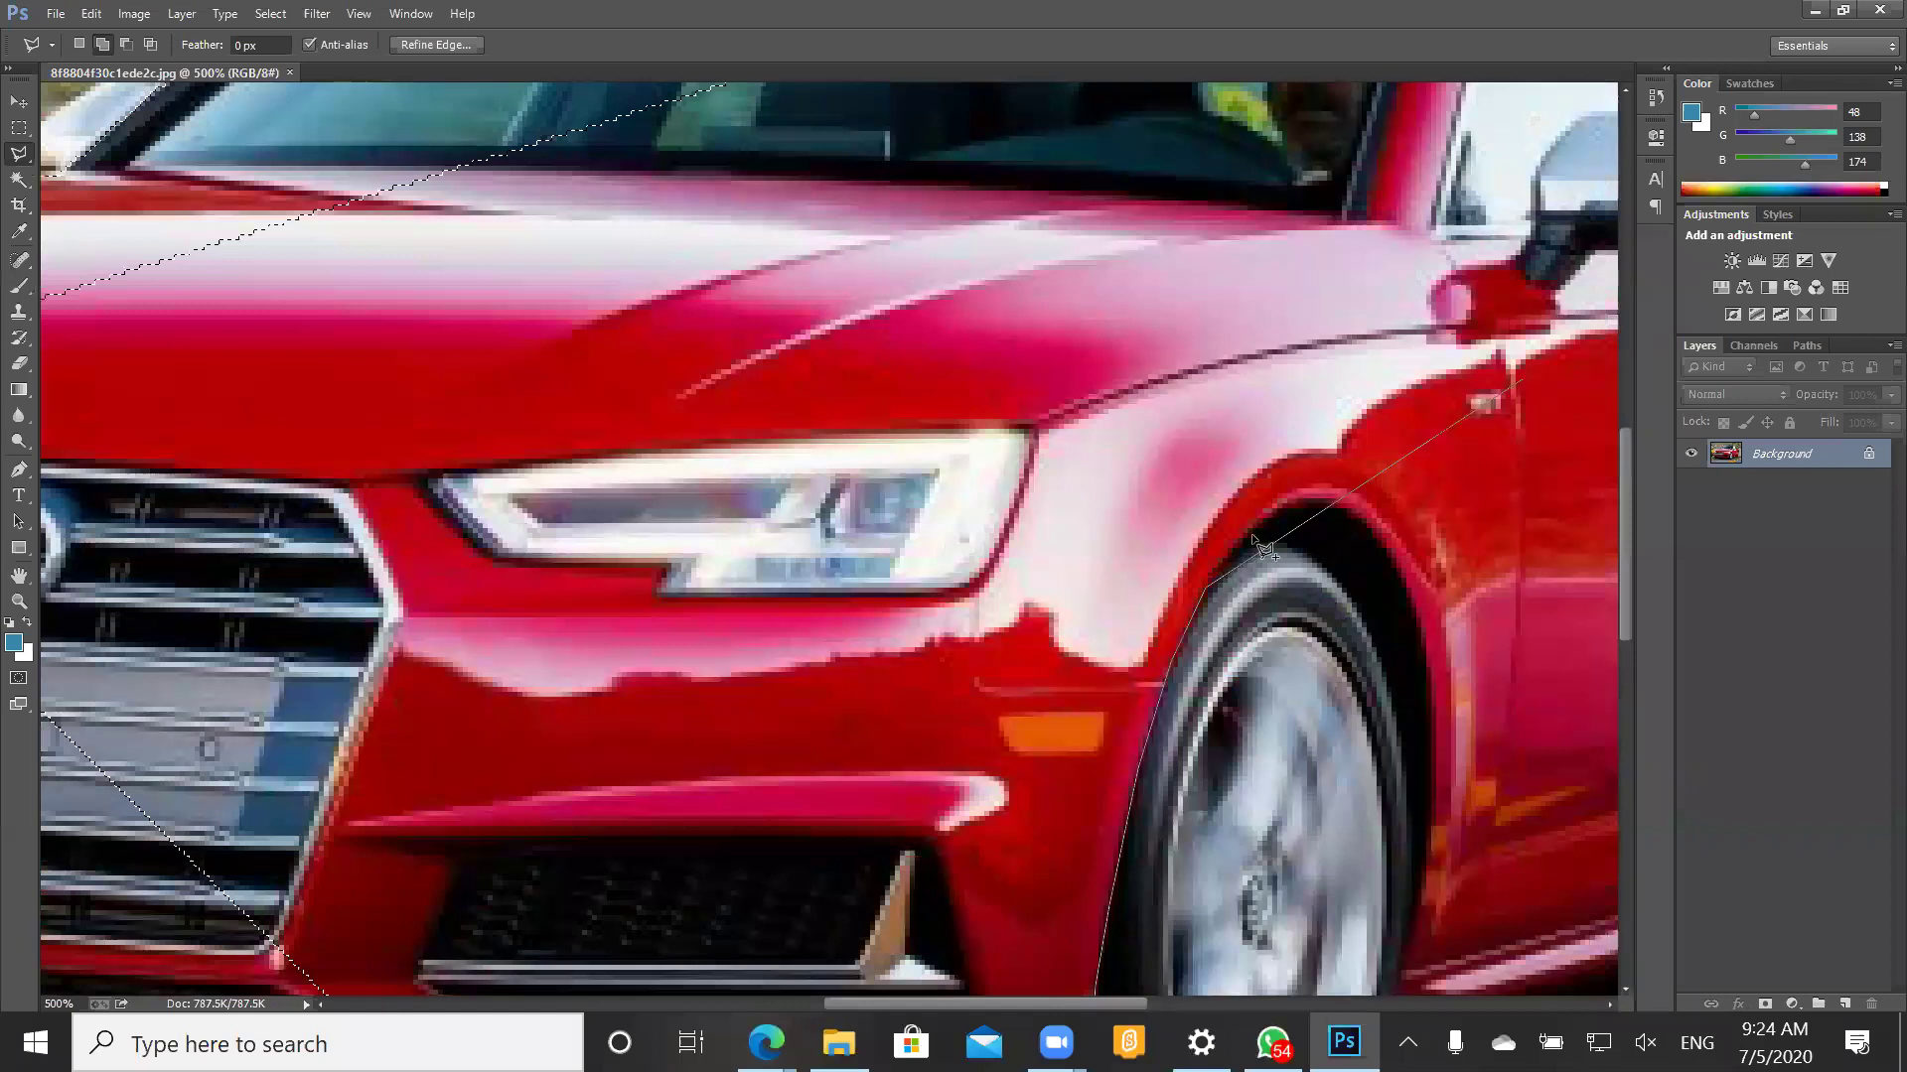
pyautogui.click(1309, 503)
pyautogui.click(1390, 991)
pyautogui.scroll(-1, 1405, 812)
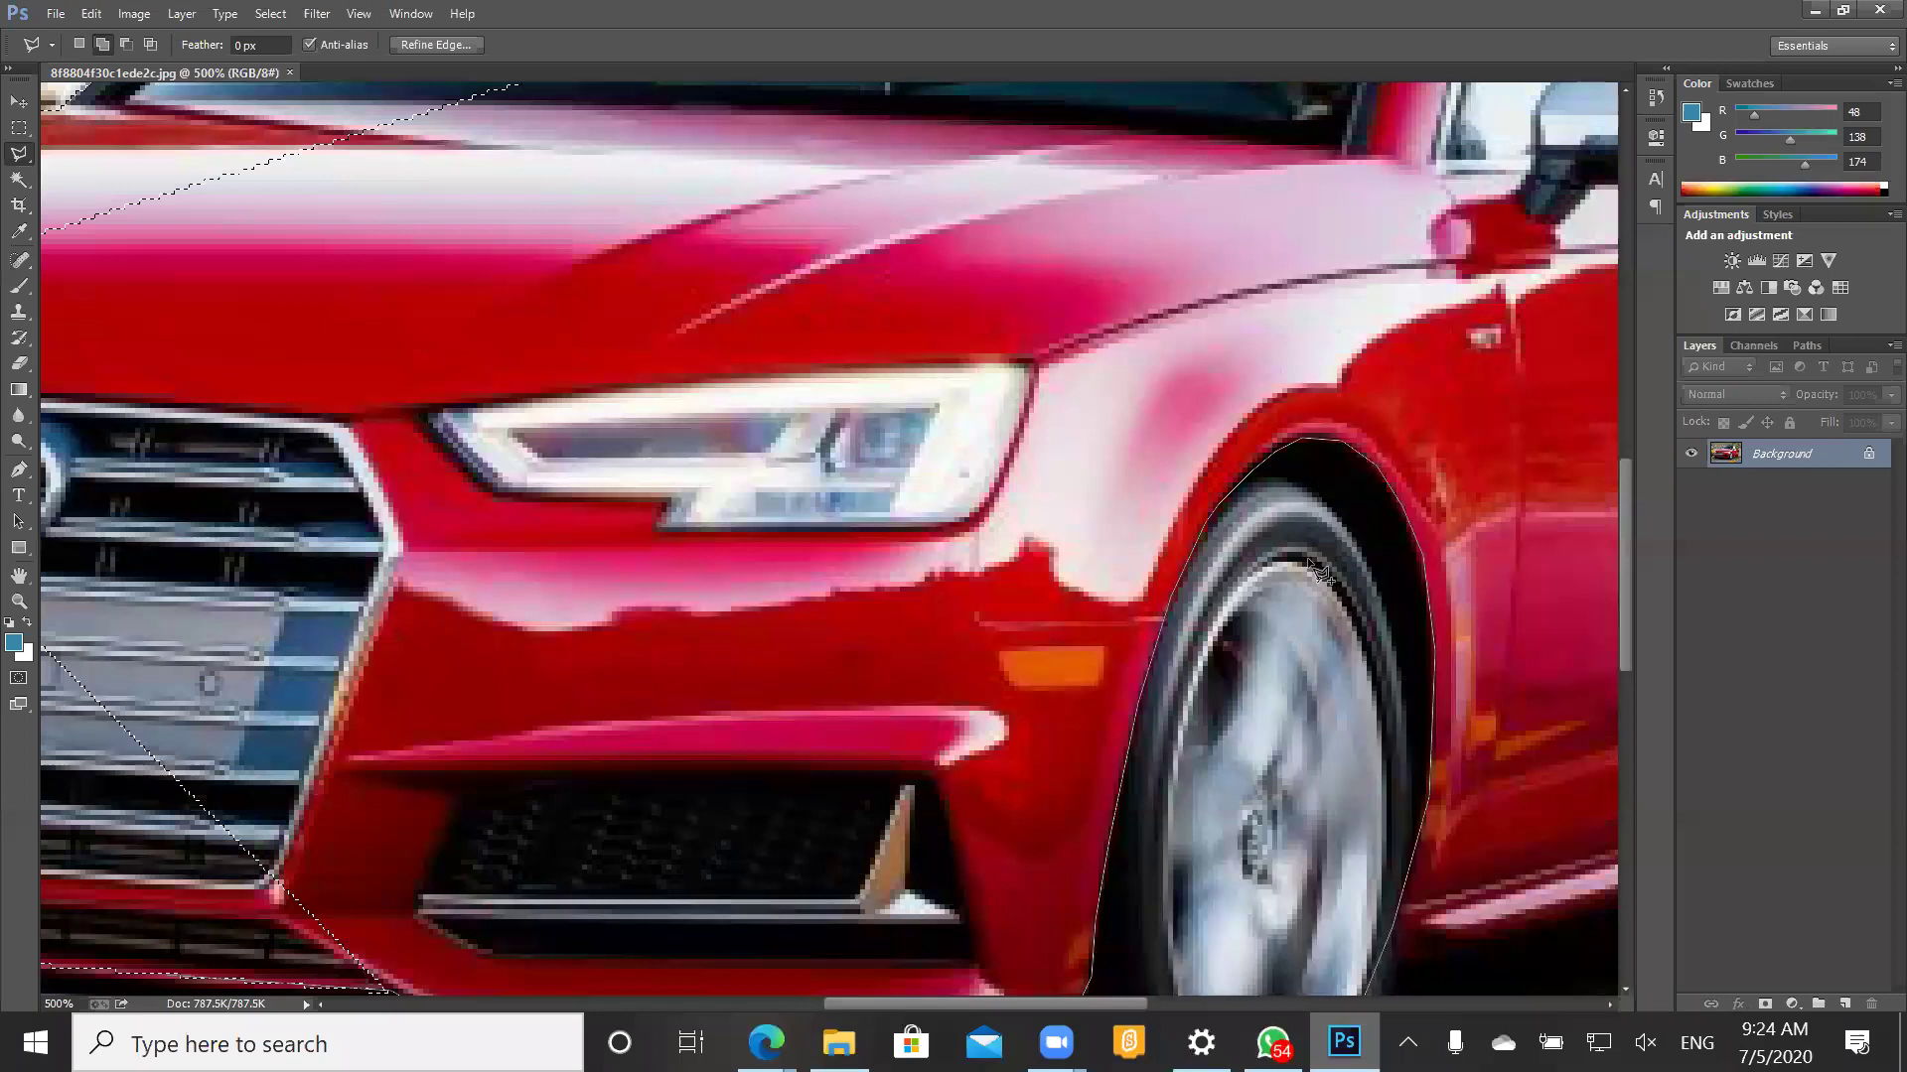
# - Continue the lasso outline along the door sill and around the rear wheel arch to the car's rear edge
pyautogui.moveTo(1319, 571); pyautogui.dragTo(722, 442)
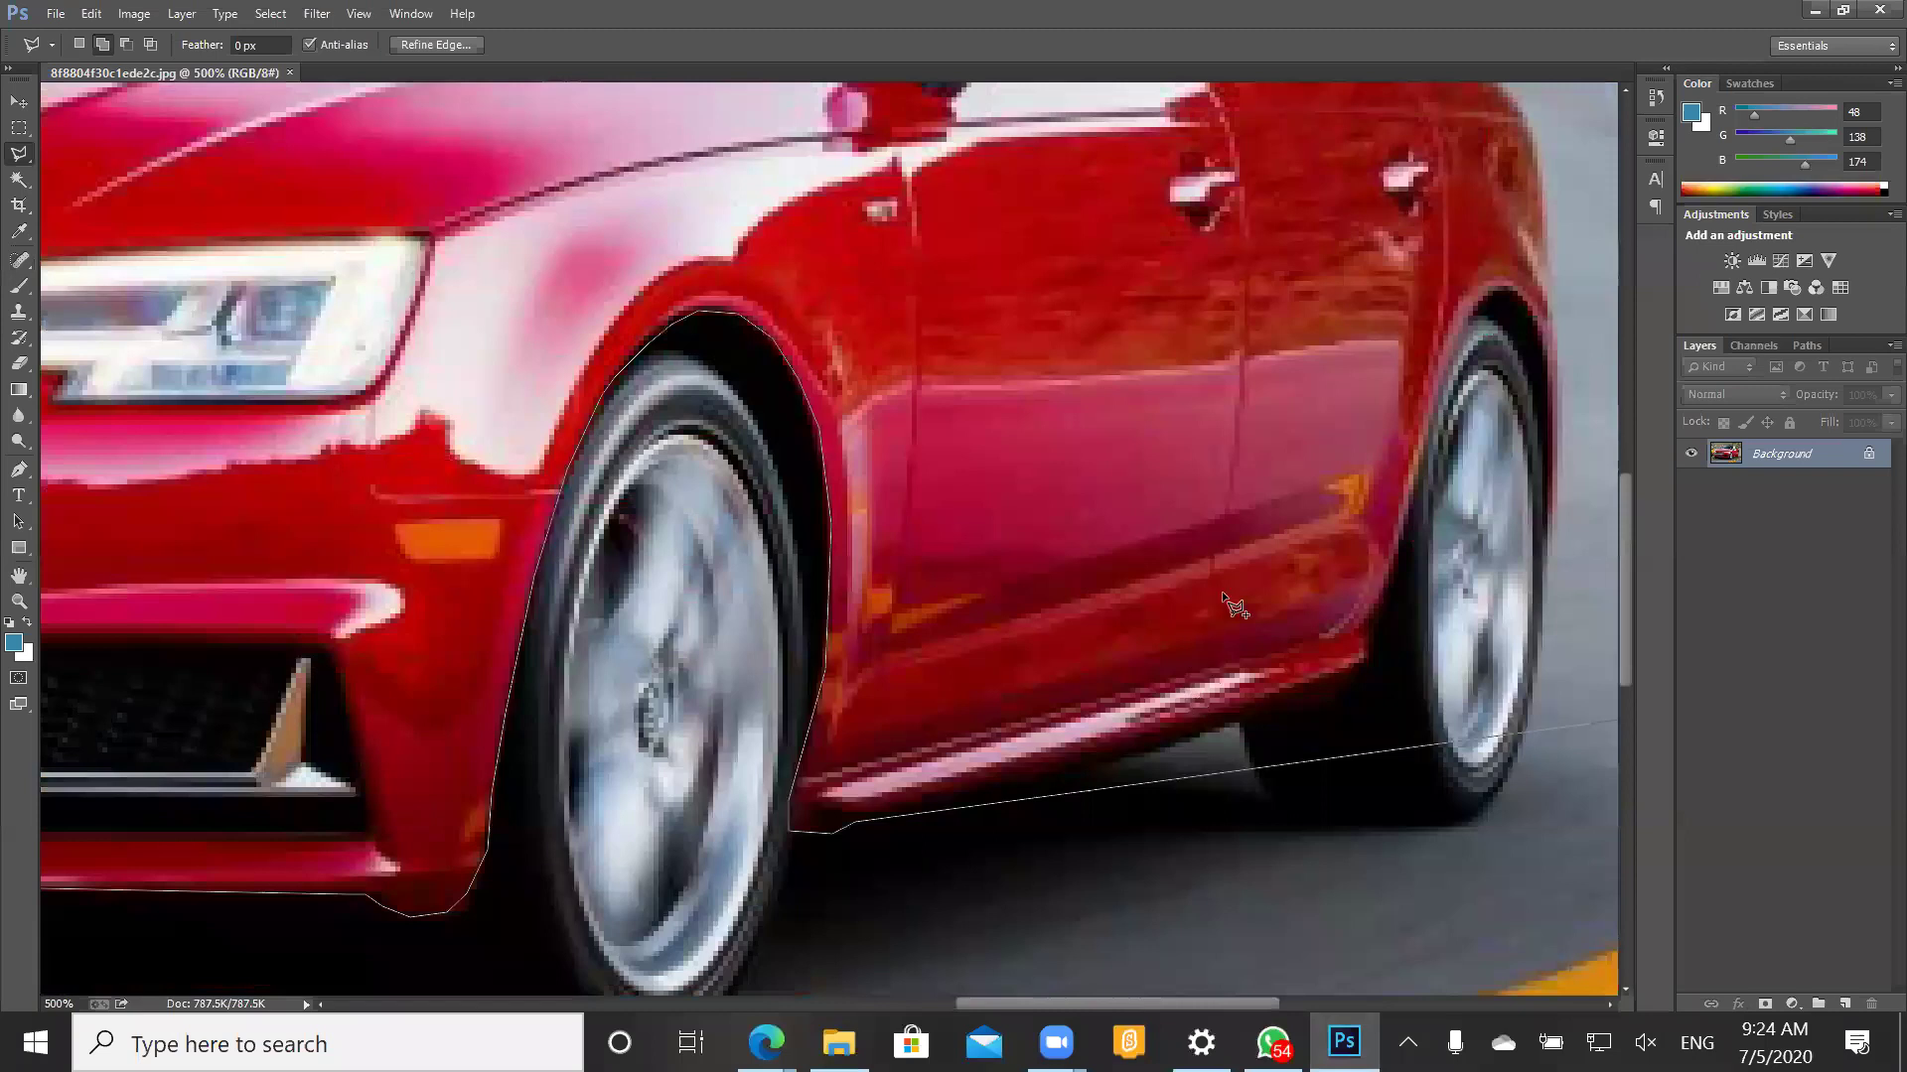
pyautogui.hscroll(3, 1221, 592)
pyautogui.click(1199, 625)
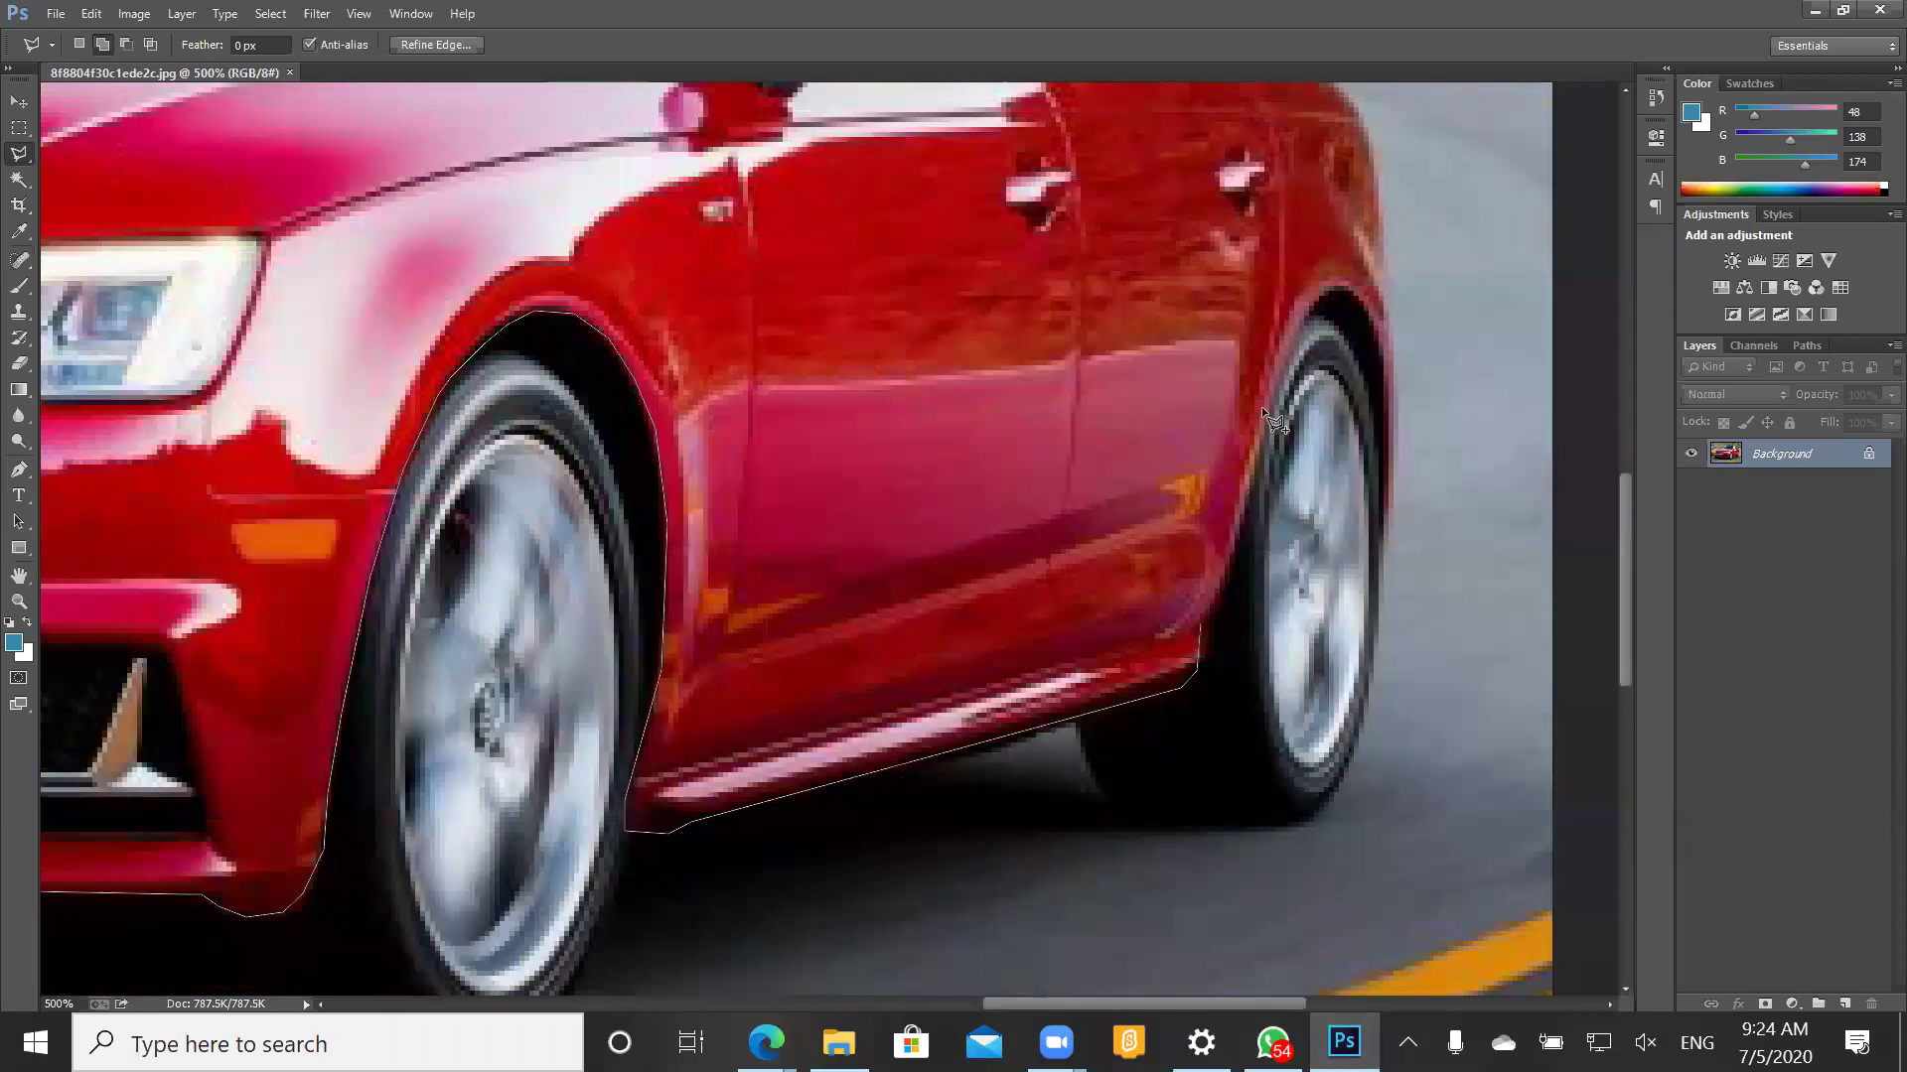
pyautogui.click(1291, 336)
pyautogui.click(1340, 291)
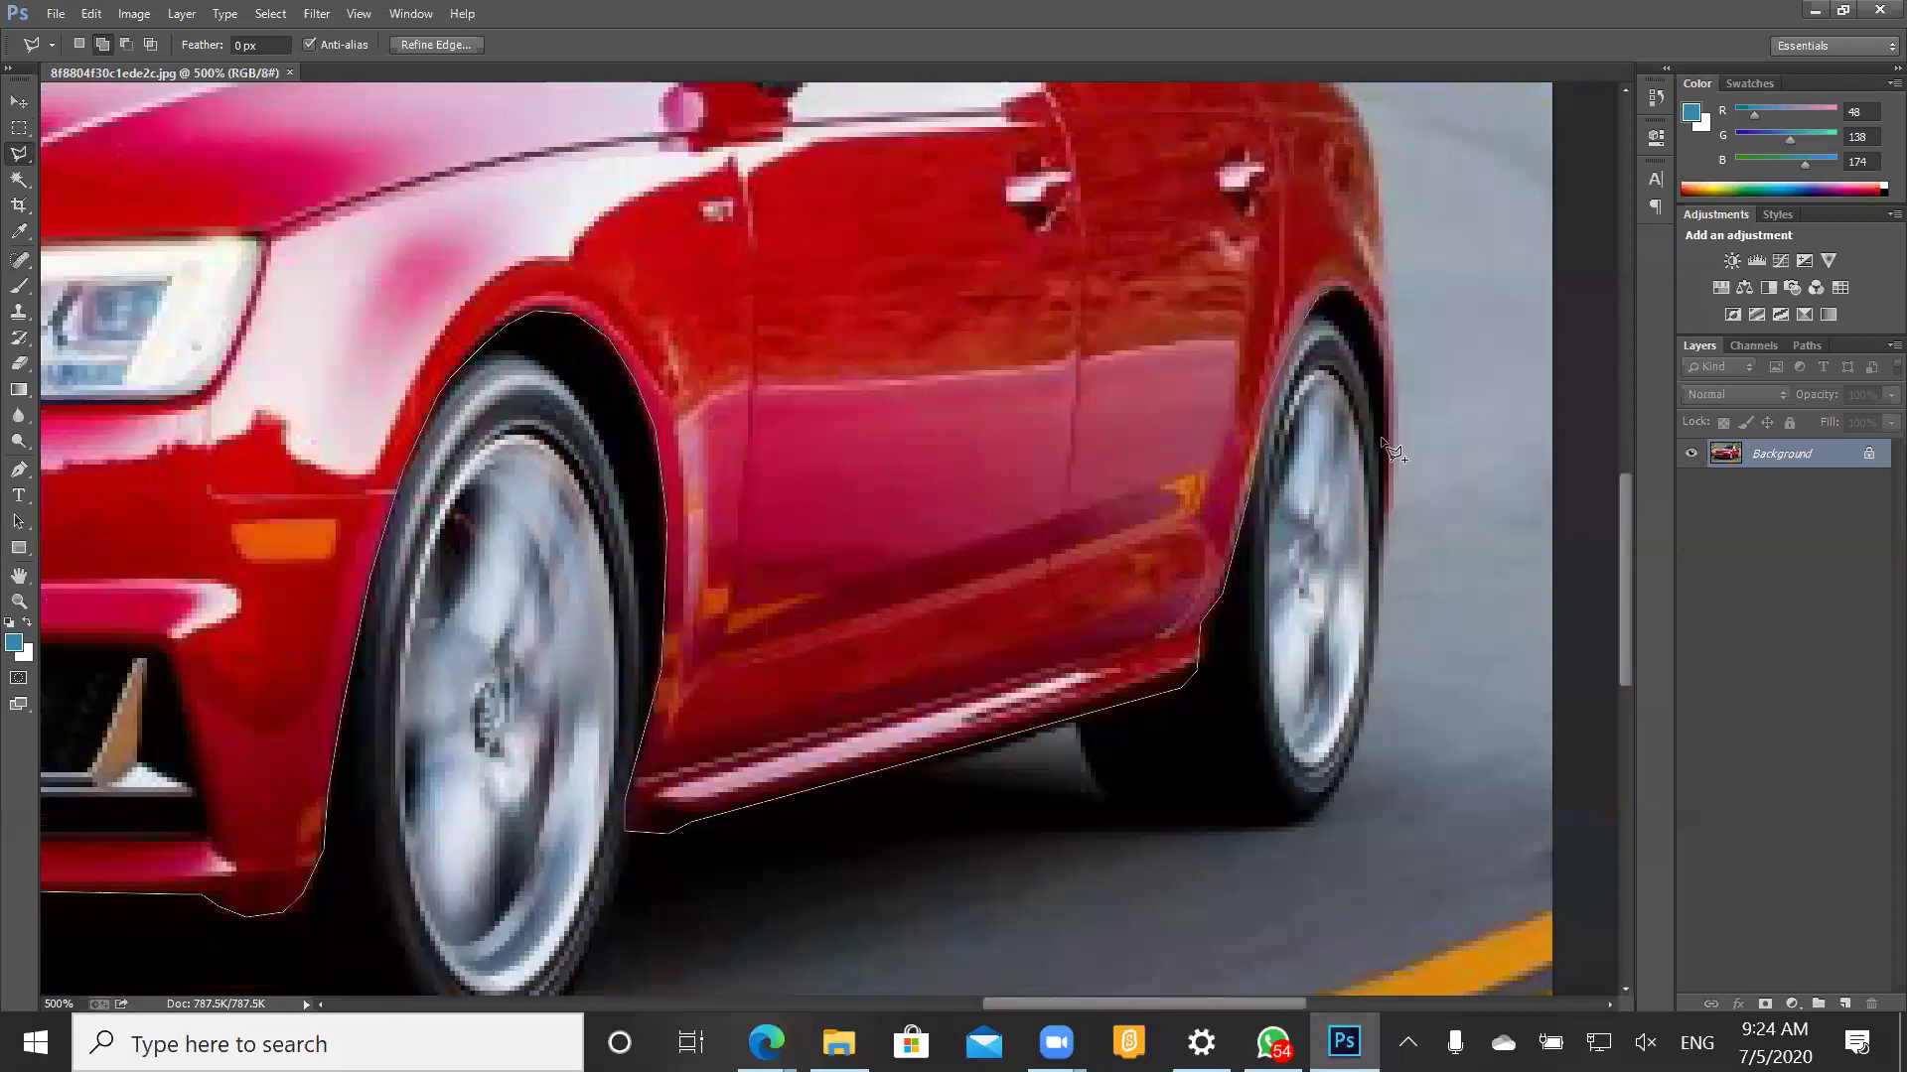
pyautogui.click(1390, 499)
# - Trace up the car's rear edge to the roof and add the remaining inner areas, so the selection covers the whole body
pyautogui.scroll(2, 1329, 75)
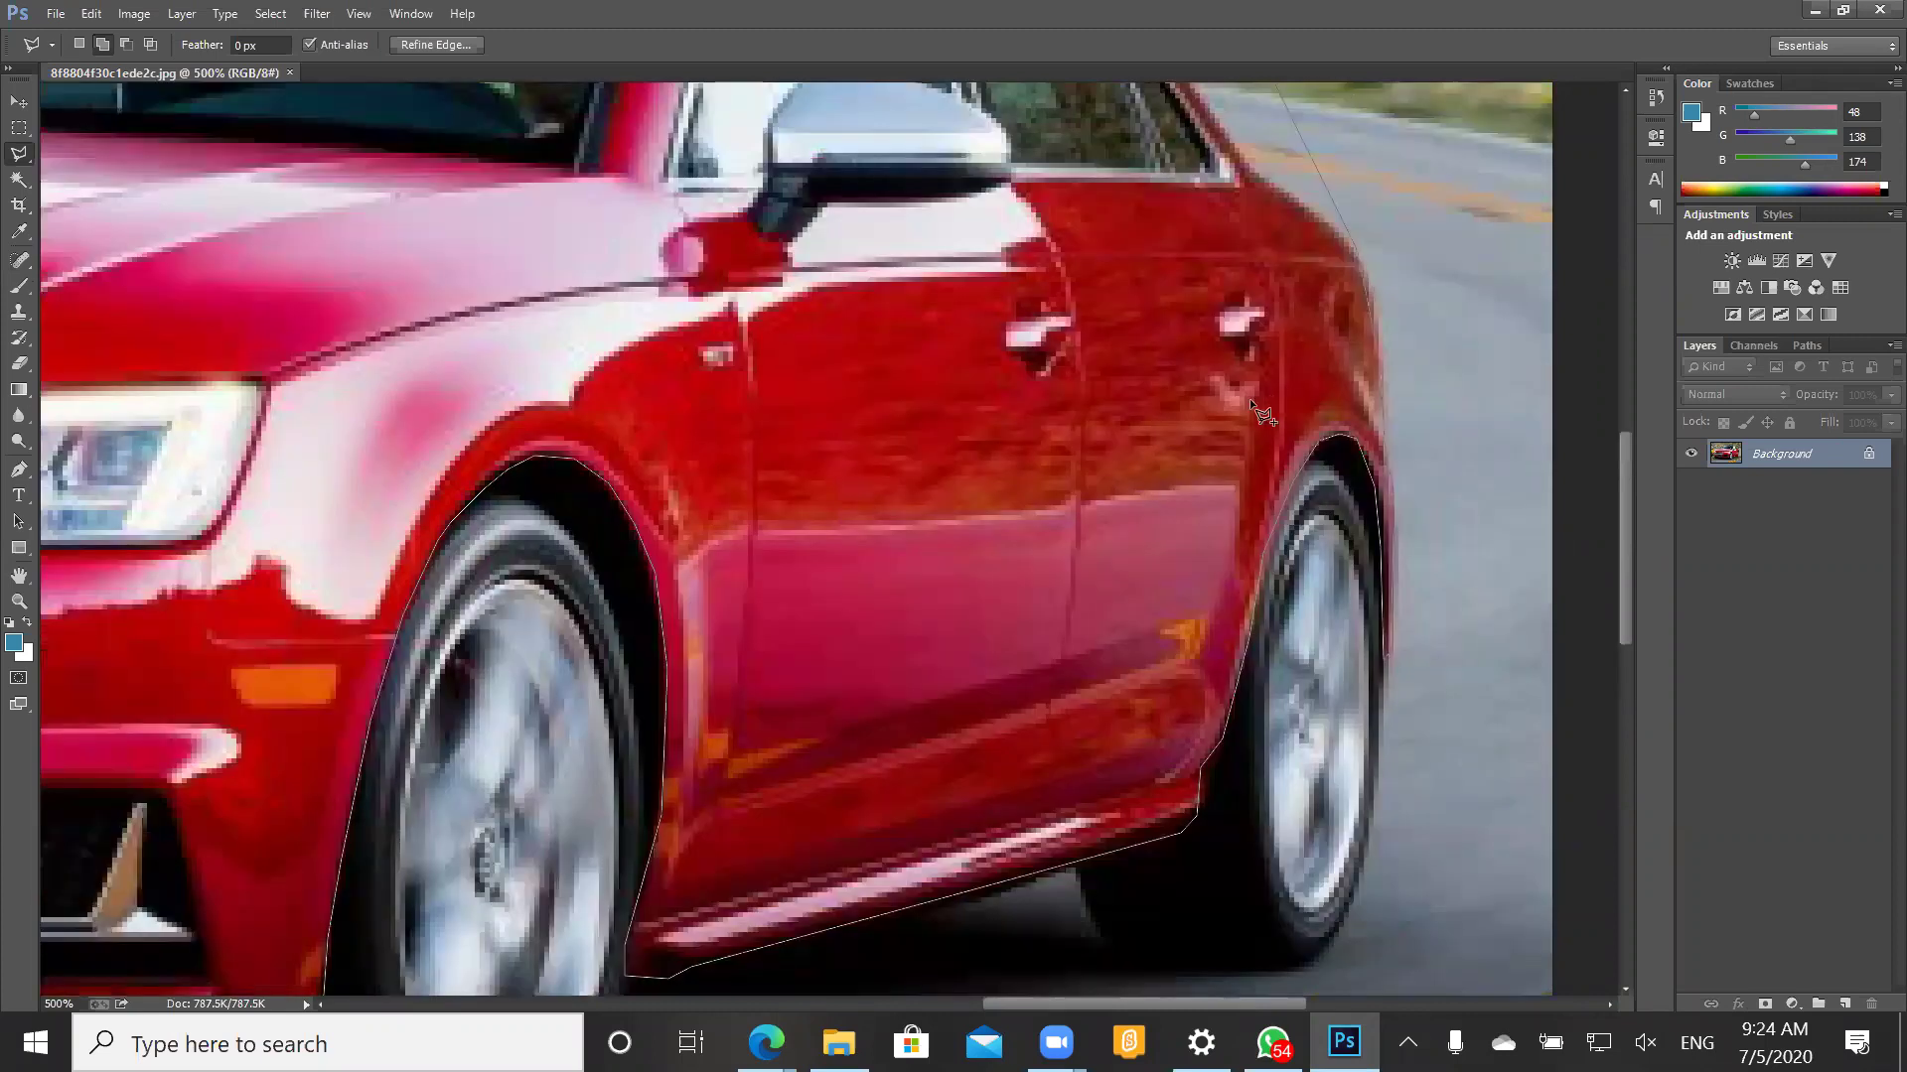
pyautogui.scroll(3, 1249, 397)
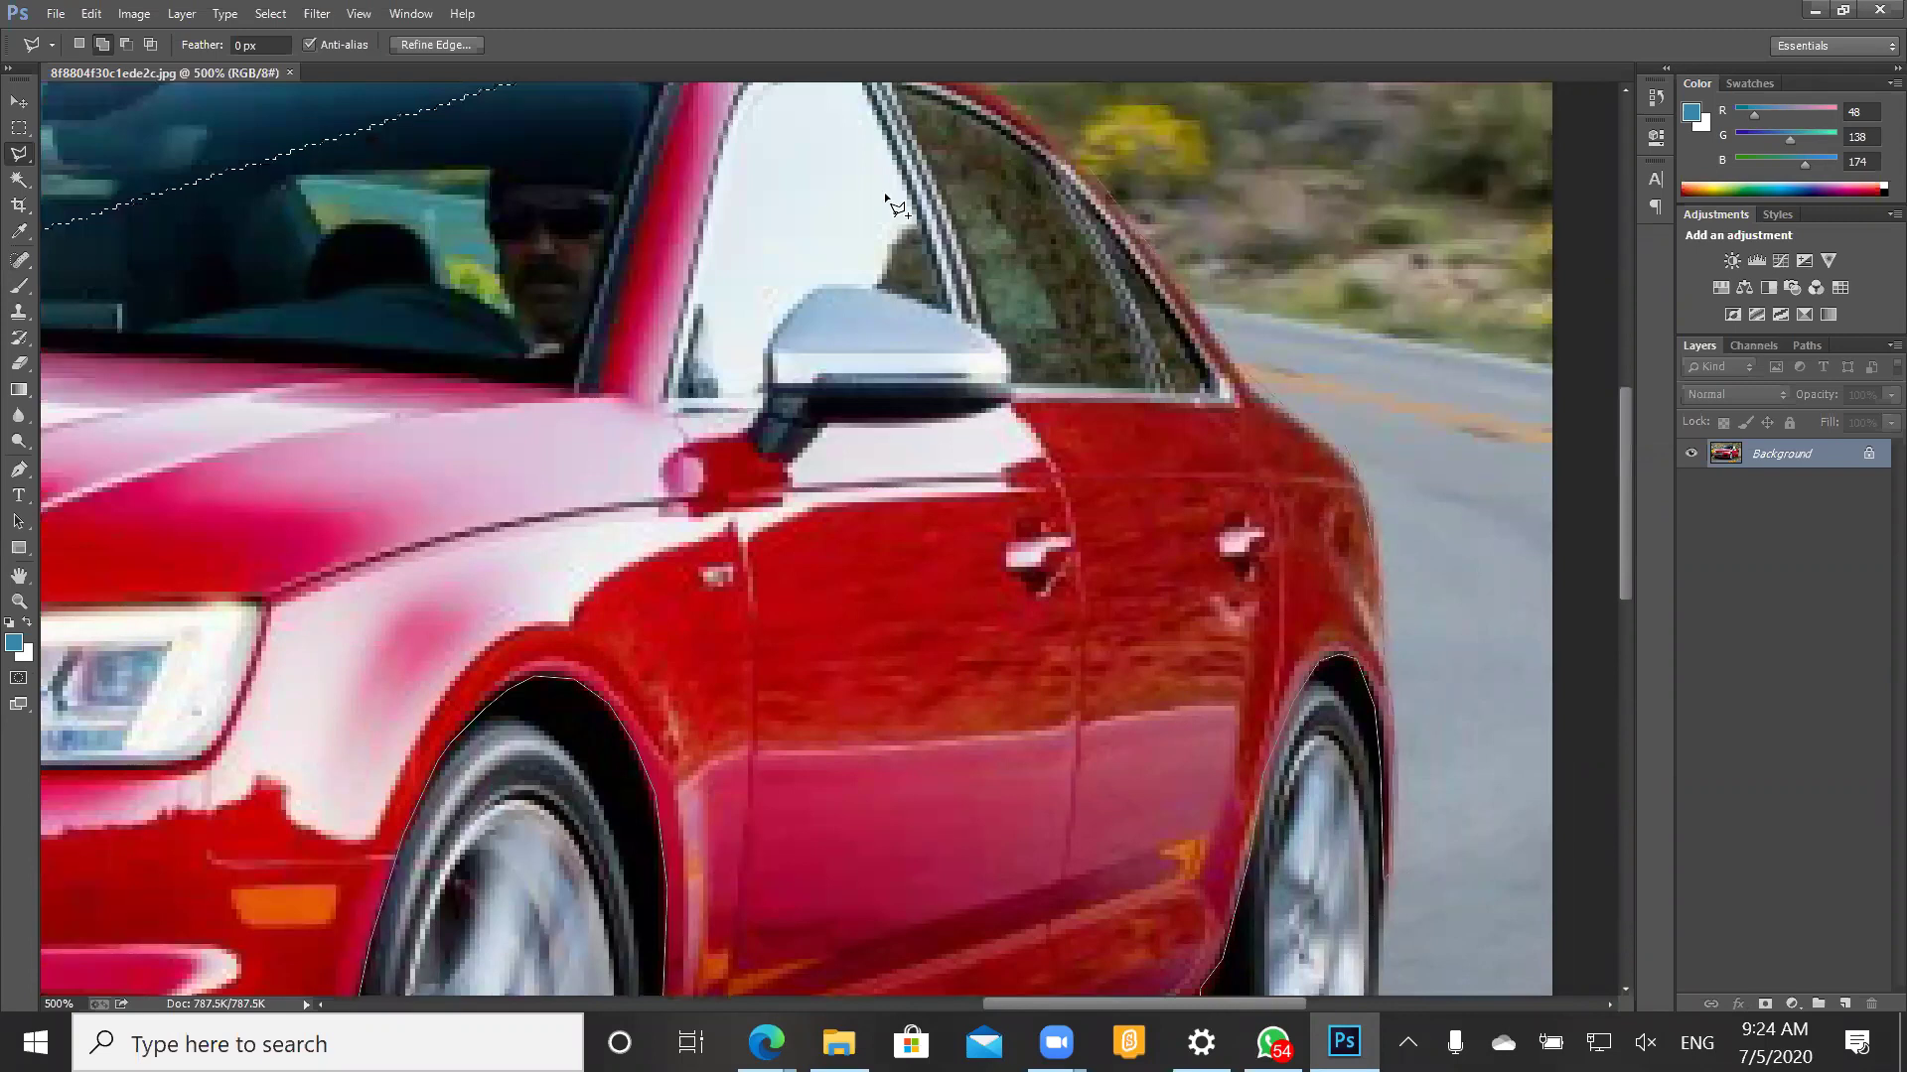
pyautogui.scroll(2, 841, 151)
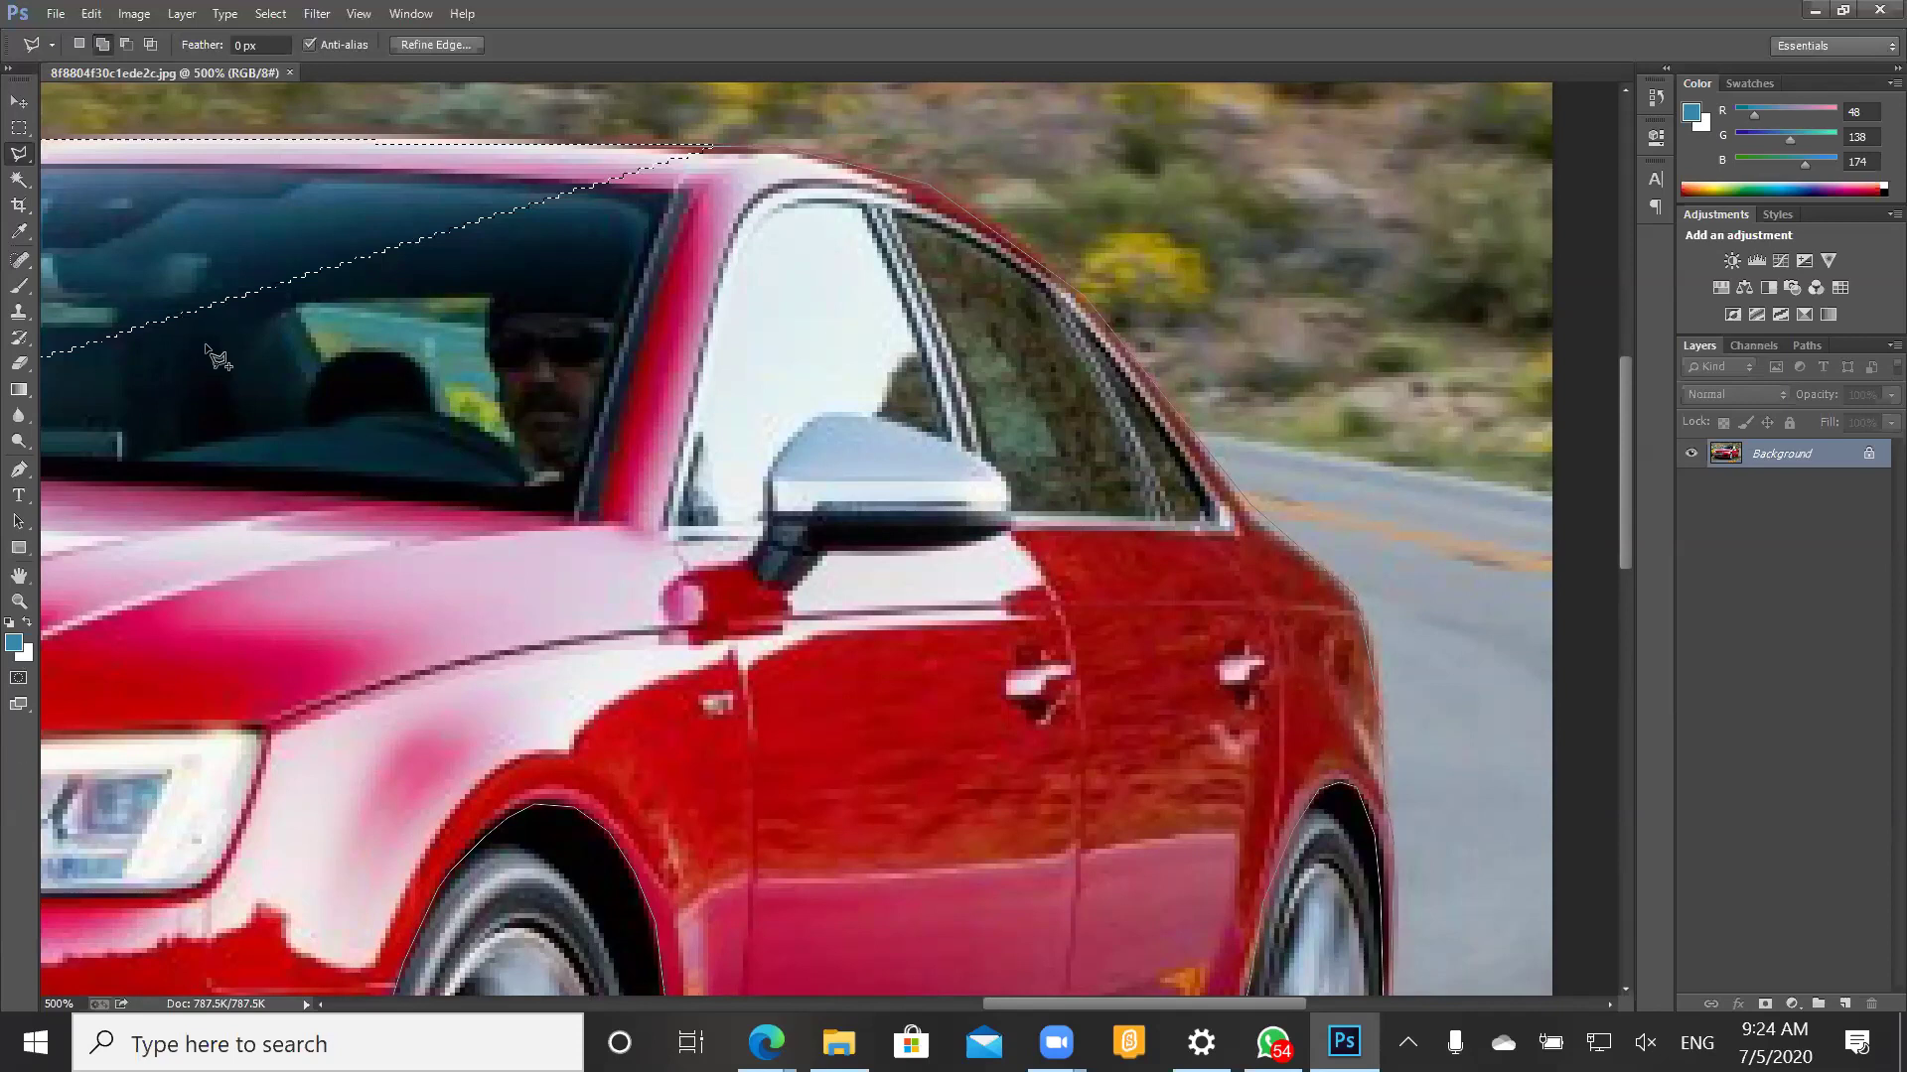
pyautogui.hscroll(-3, 207, 345)
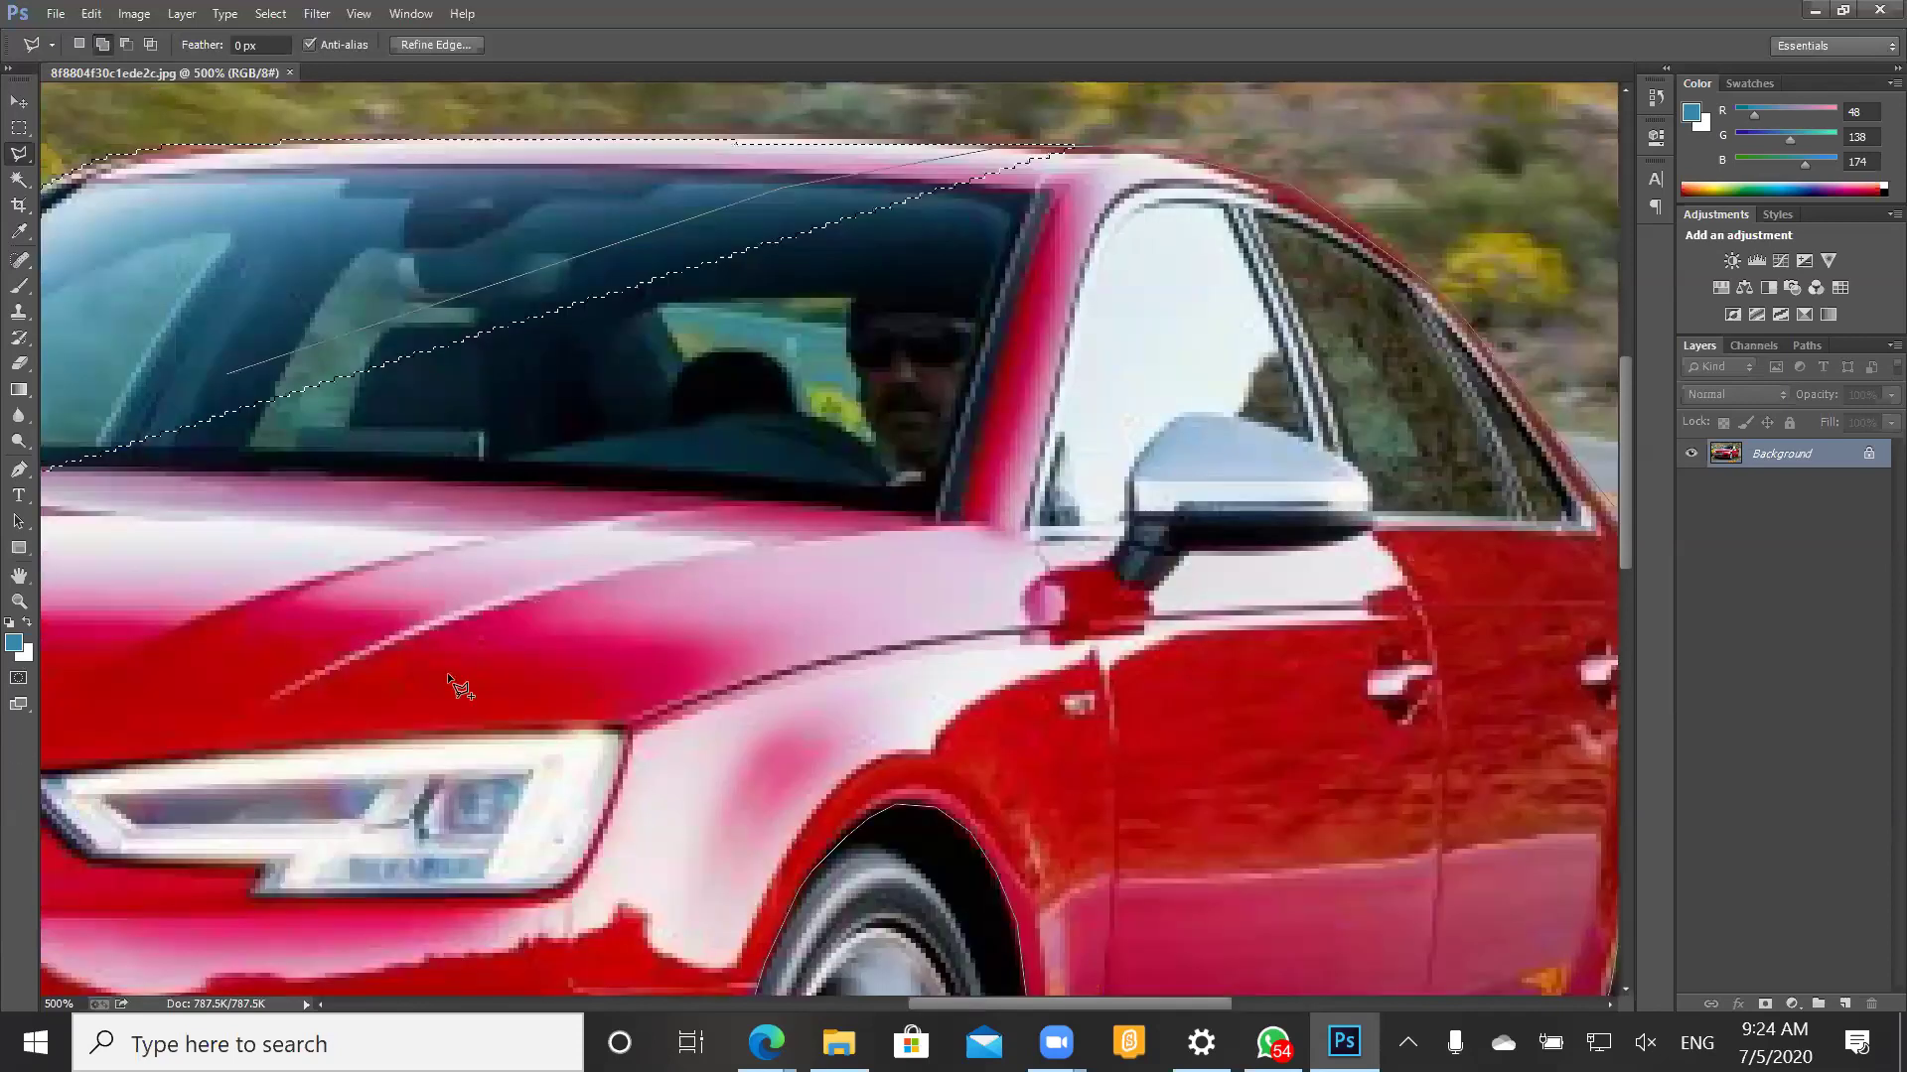
pyautogui.hscroll(-1, 447, 672)
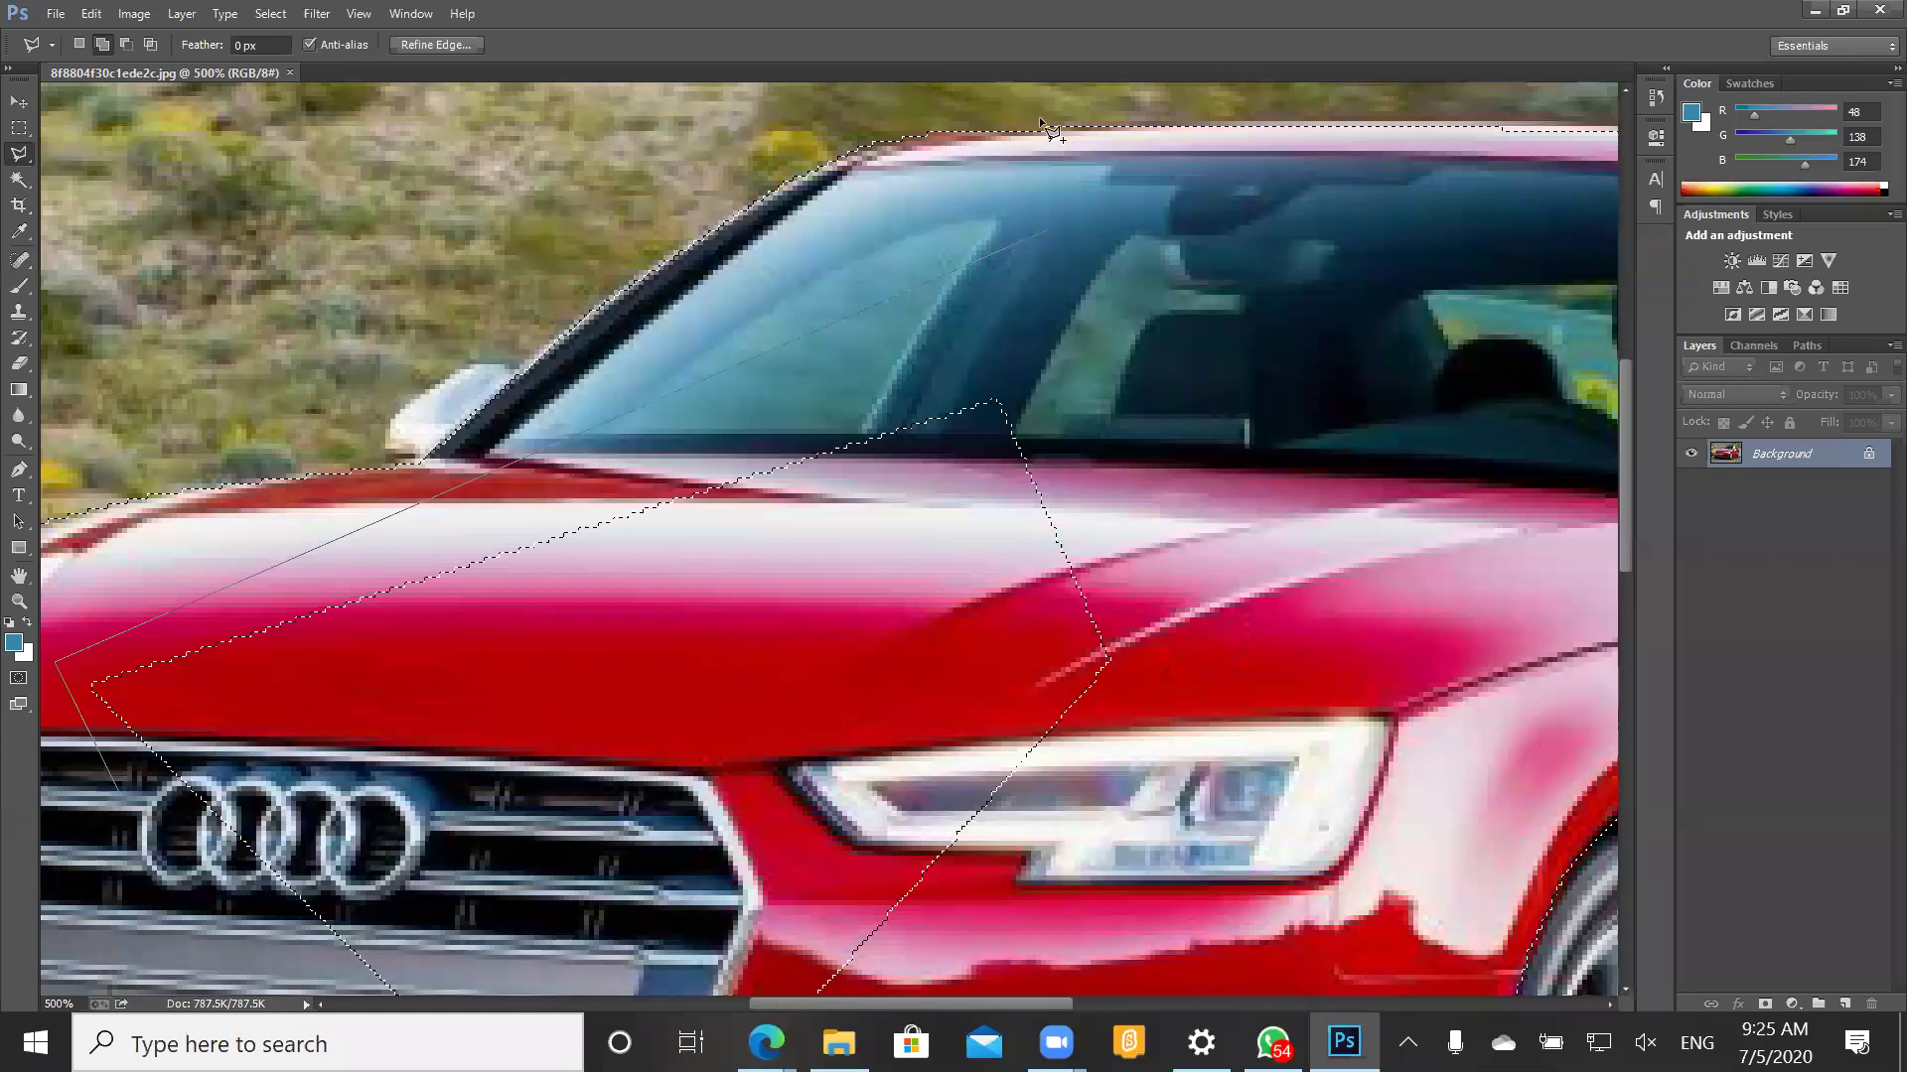
pyautogui.scroll(-3, 1039, 116)
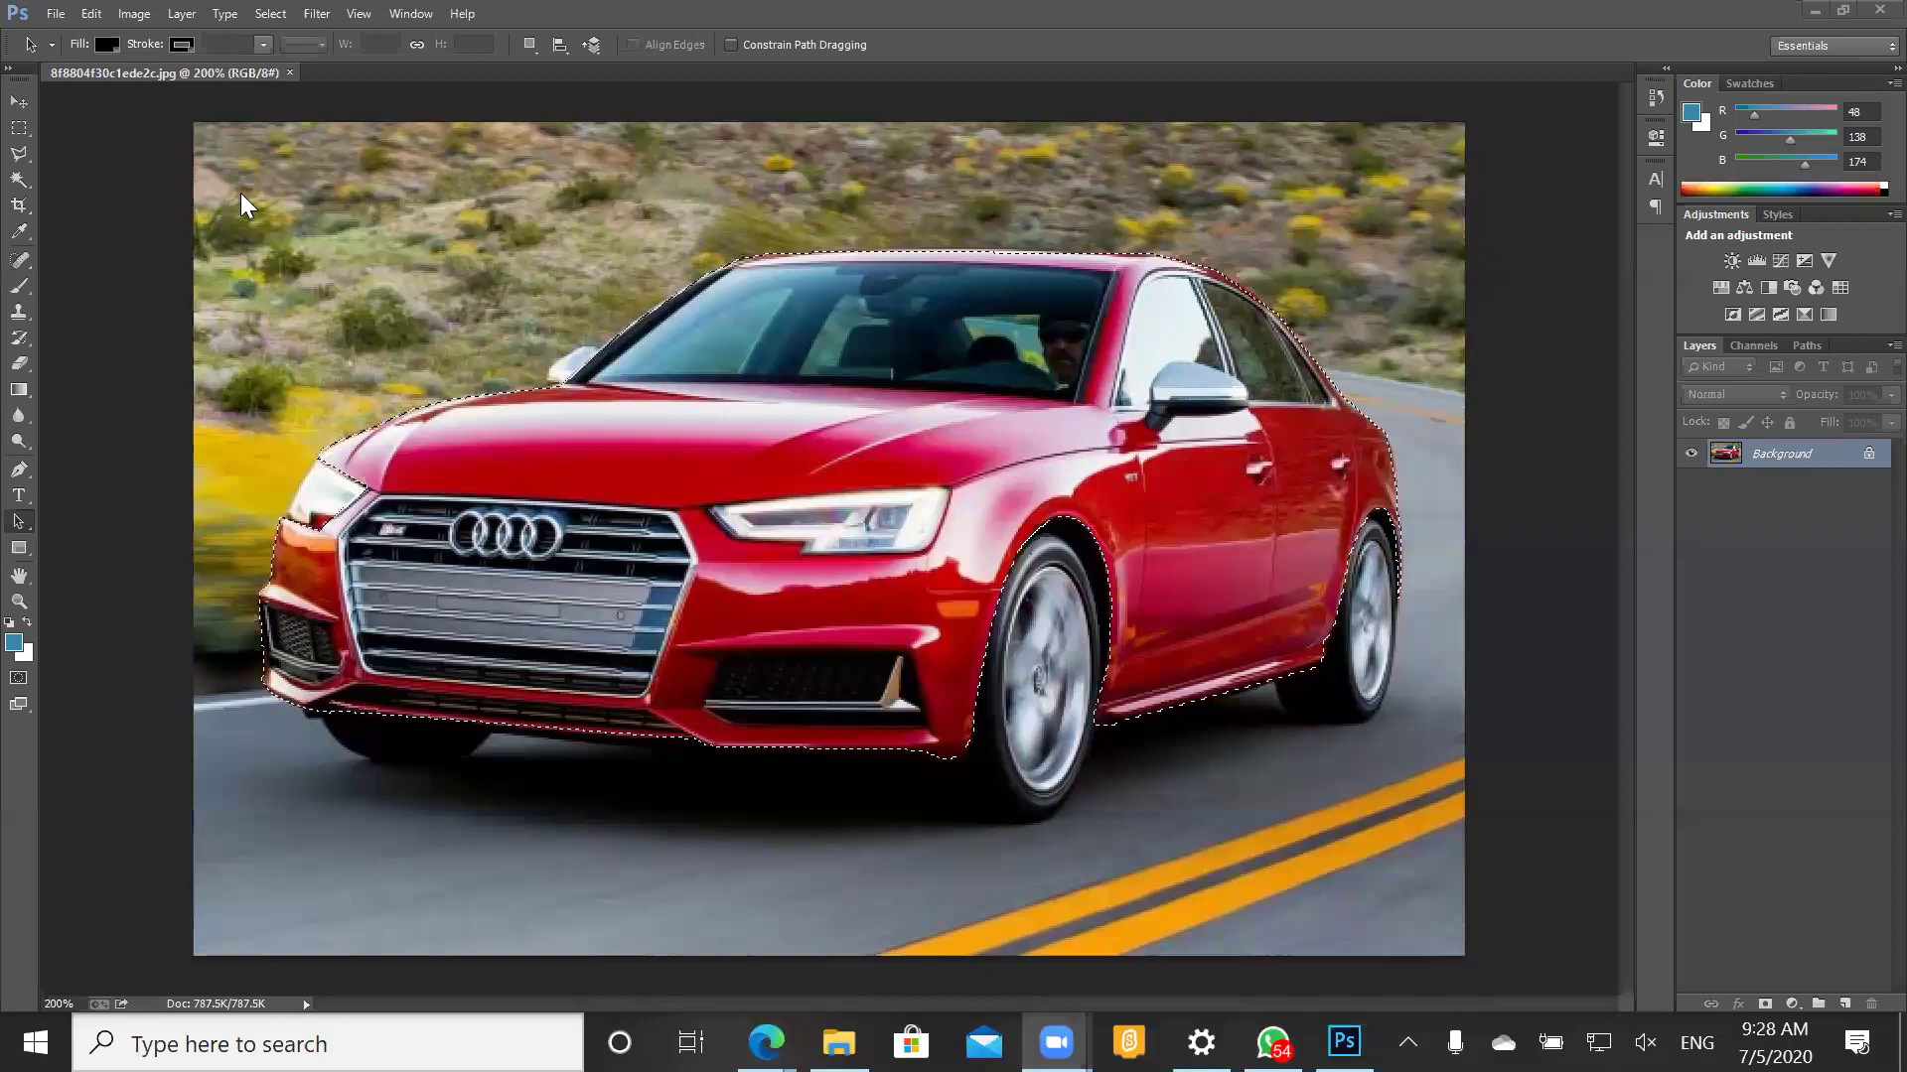
# - Set the Polygonal Lasso to subtract from the selection and cut out the headlight nearest the front wheel
pyautogui.click(28, 153)
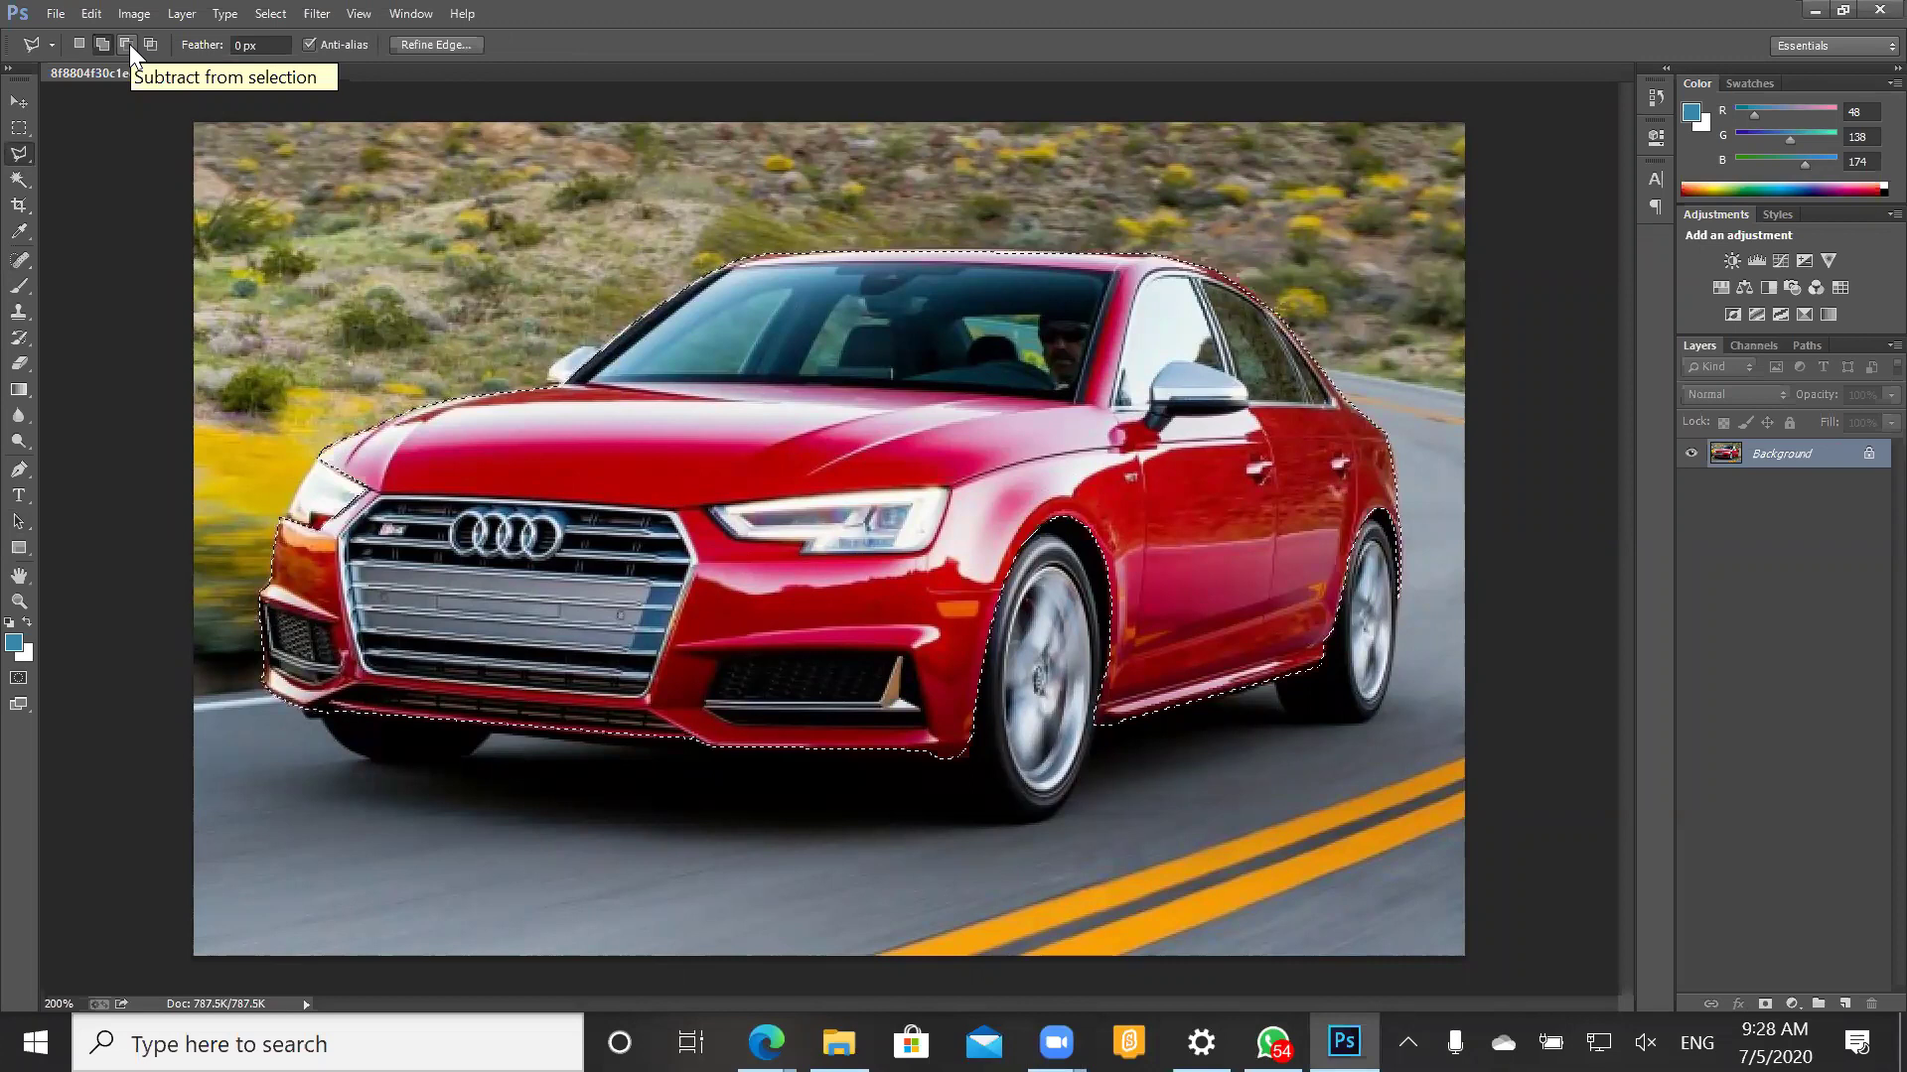
pyautogui.click(127, 43)
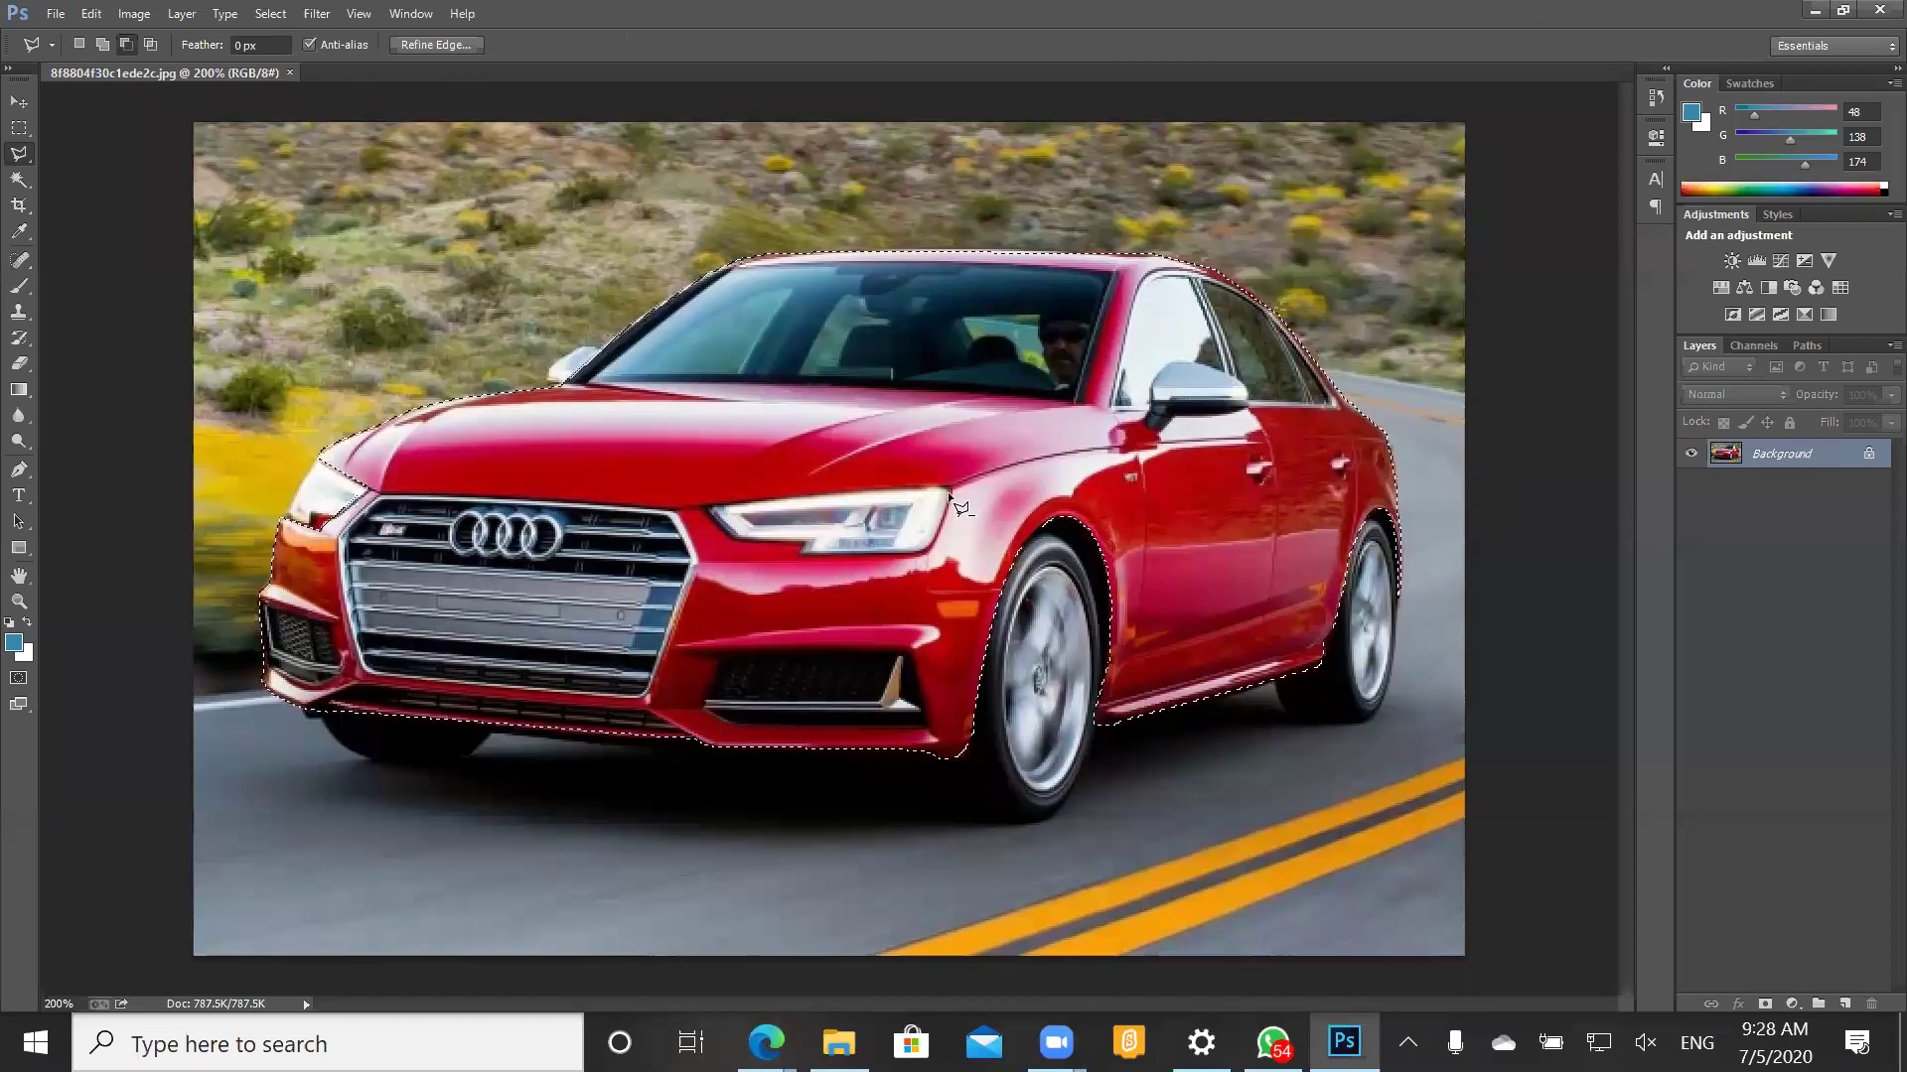
pyautogui.hotkey('ctrl', '+')
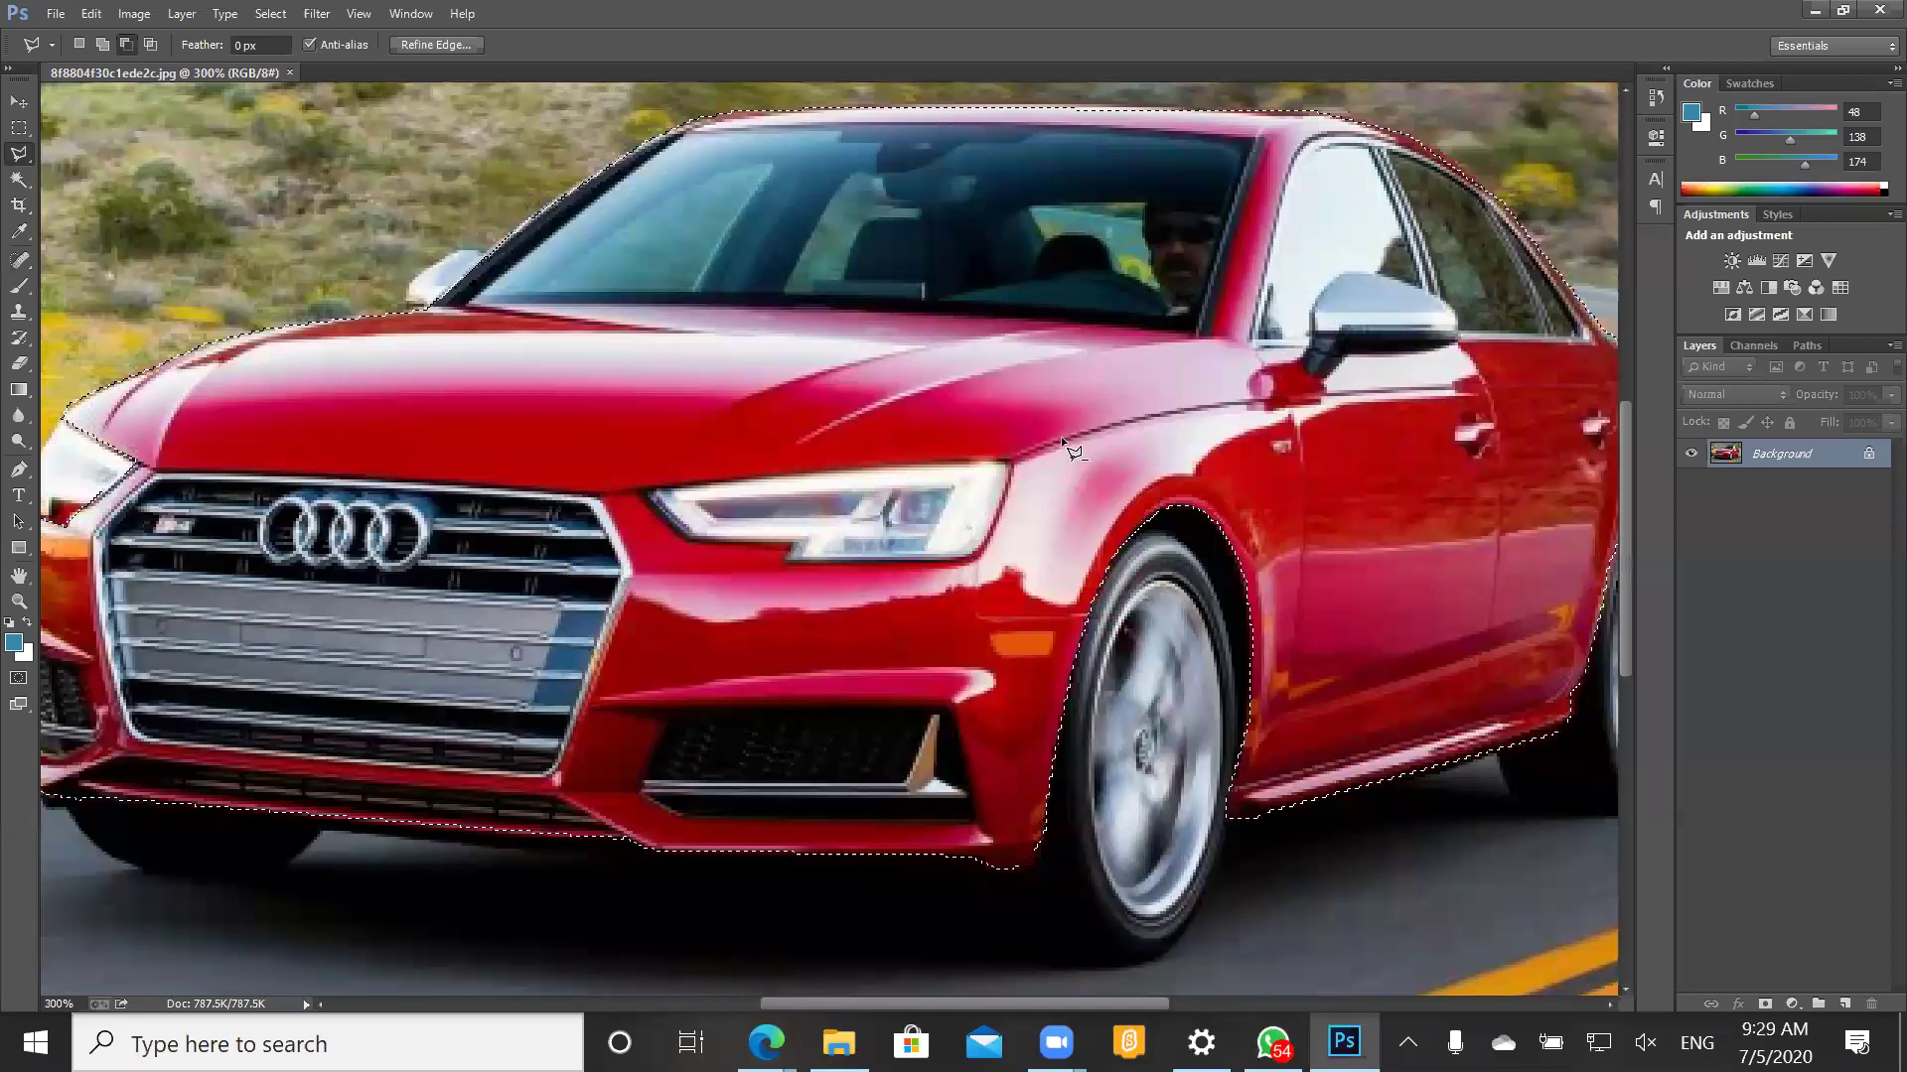
pyautogui.hotkey('ctrl', '+')
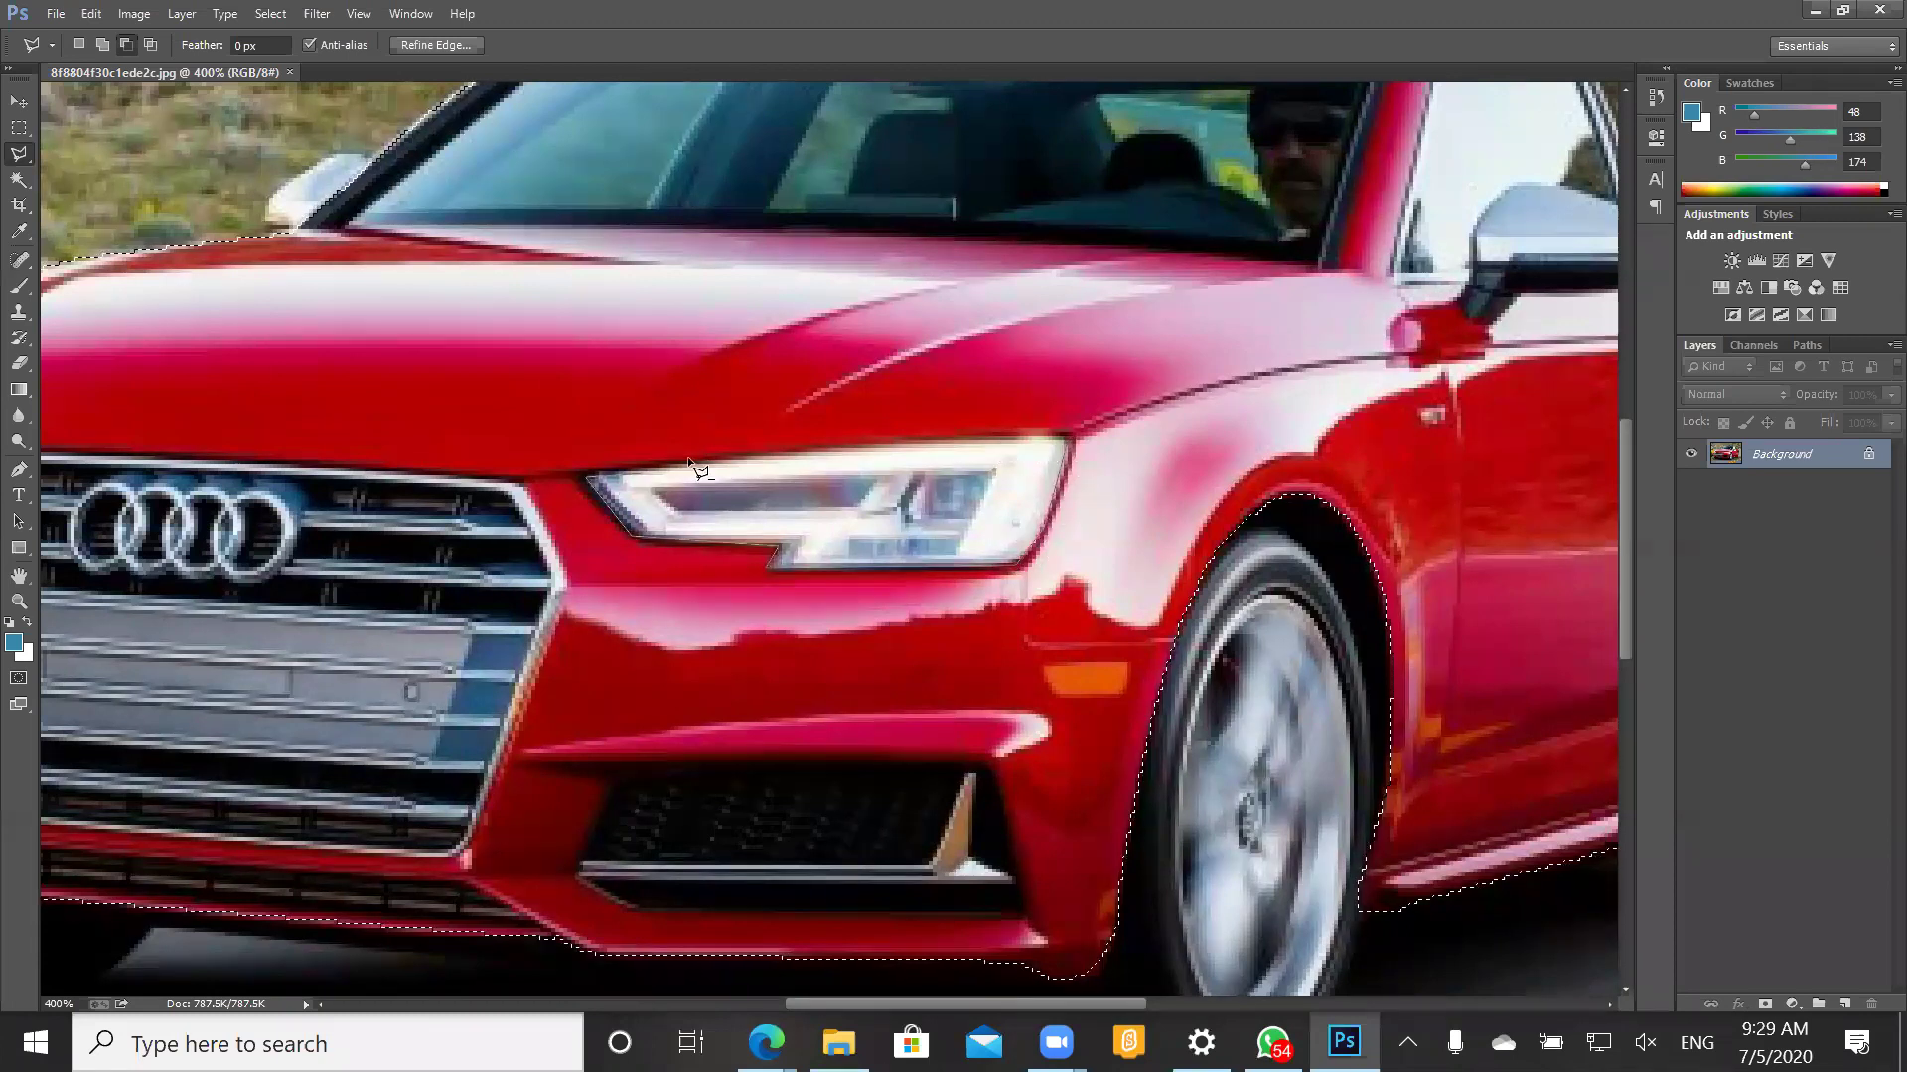
pyautogui.click(596, 485)
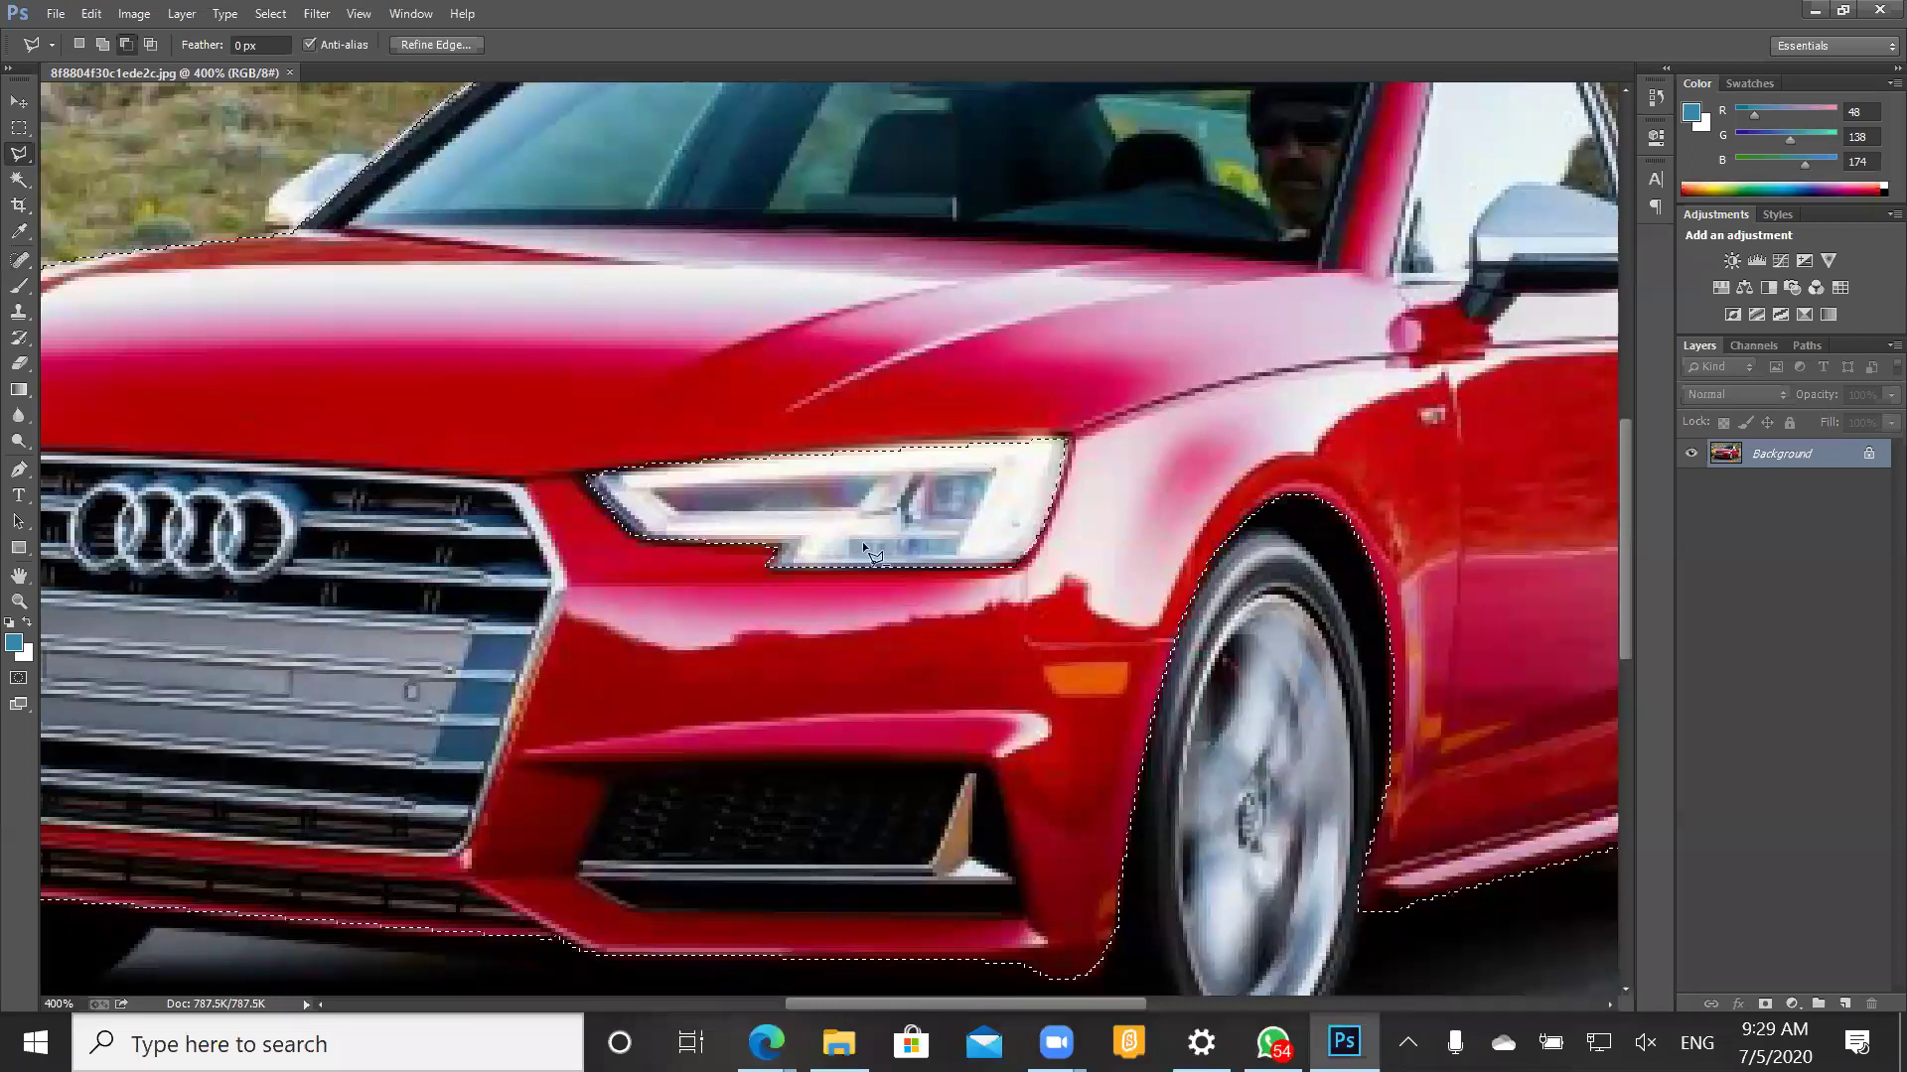
# - Subtract the black bumper air intake below that headlight from the selection
pyautogui.click(1023, 902)
pyautogui.click(993, 777)
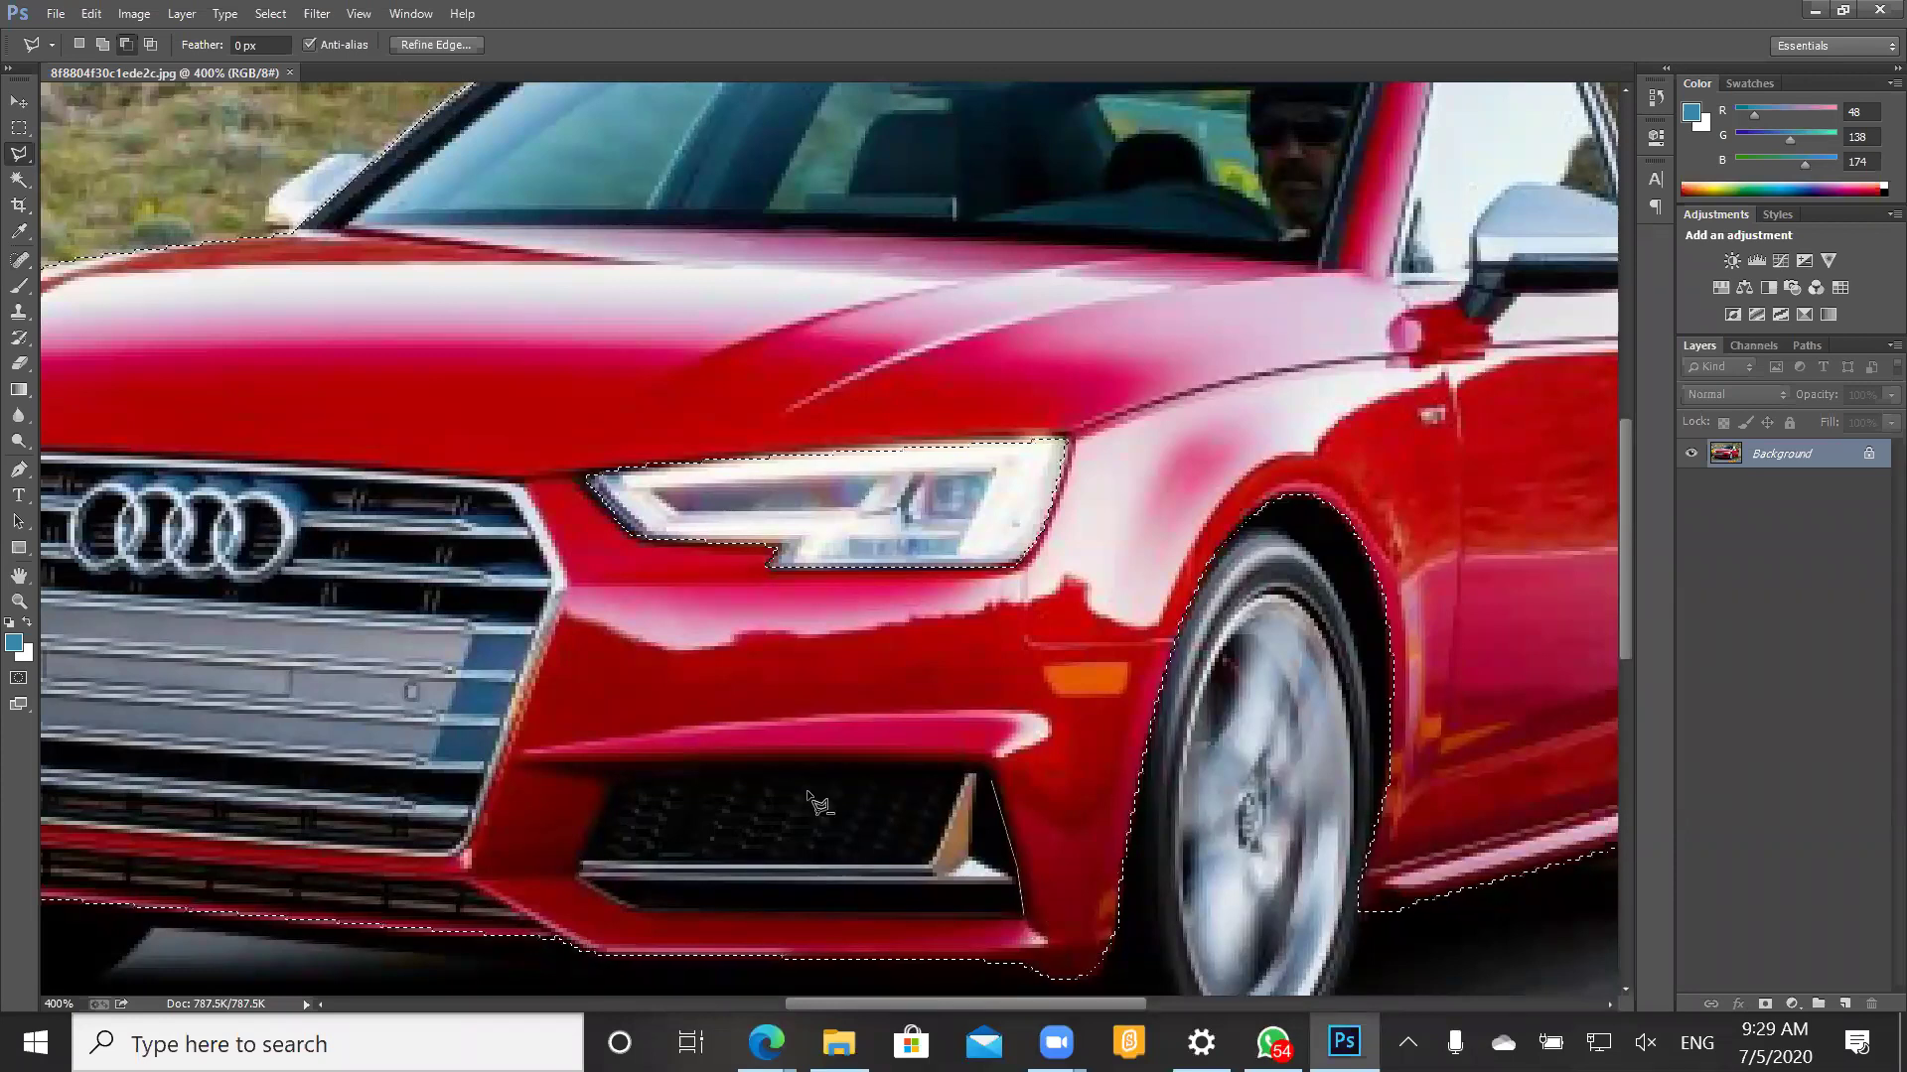
pyautogui.click(607, 780)
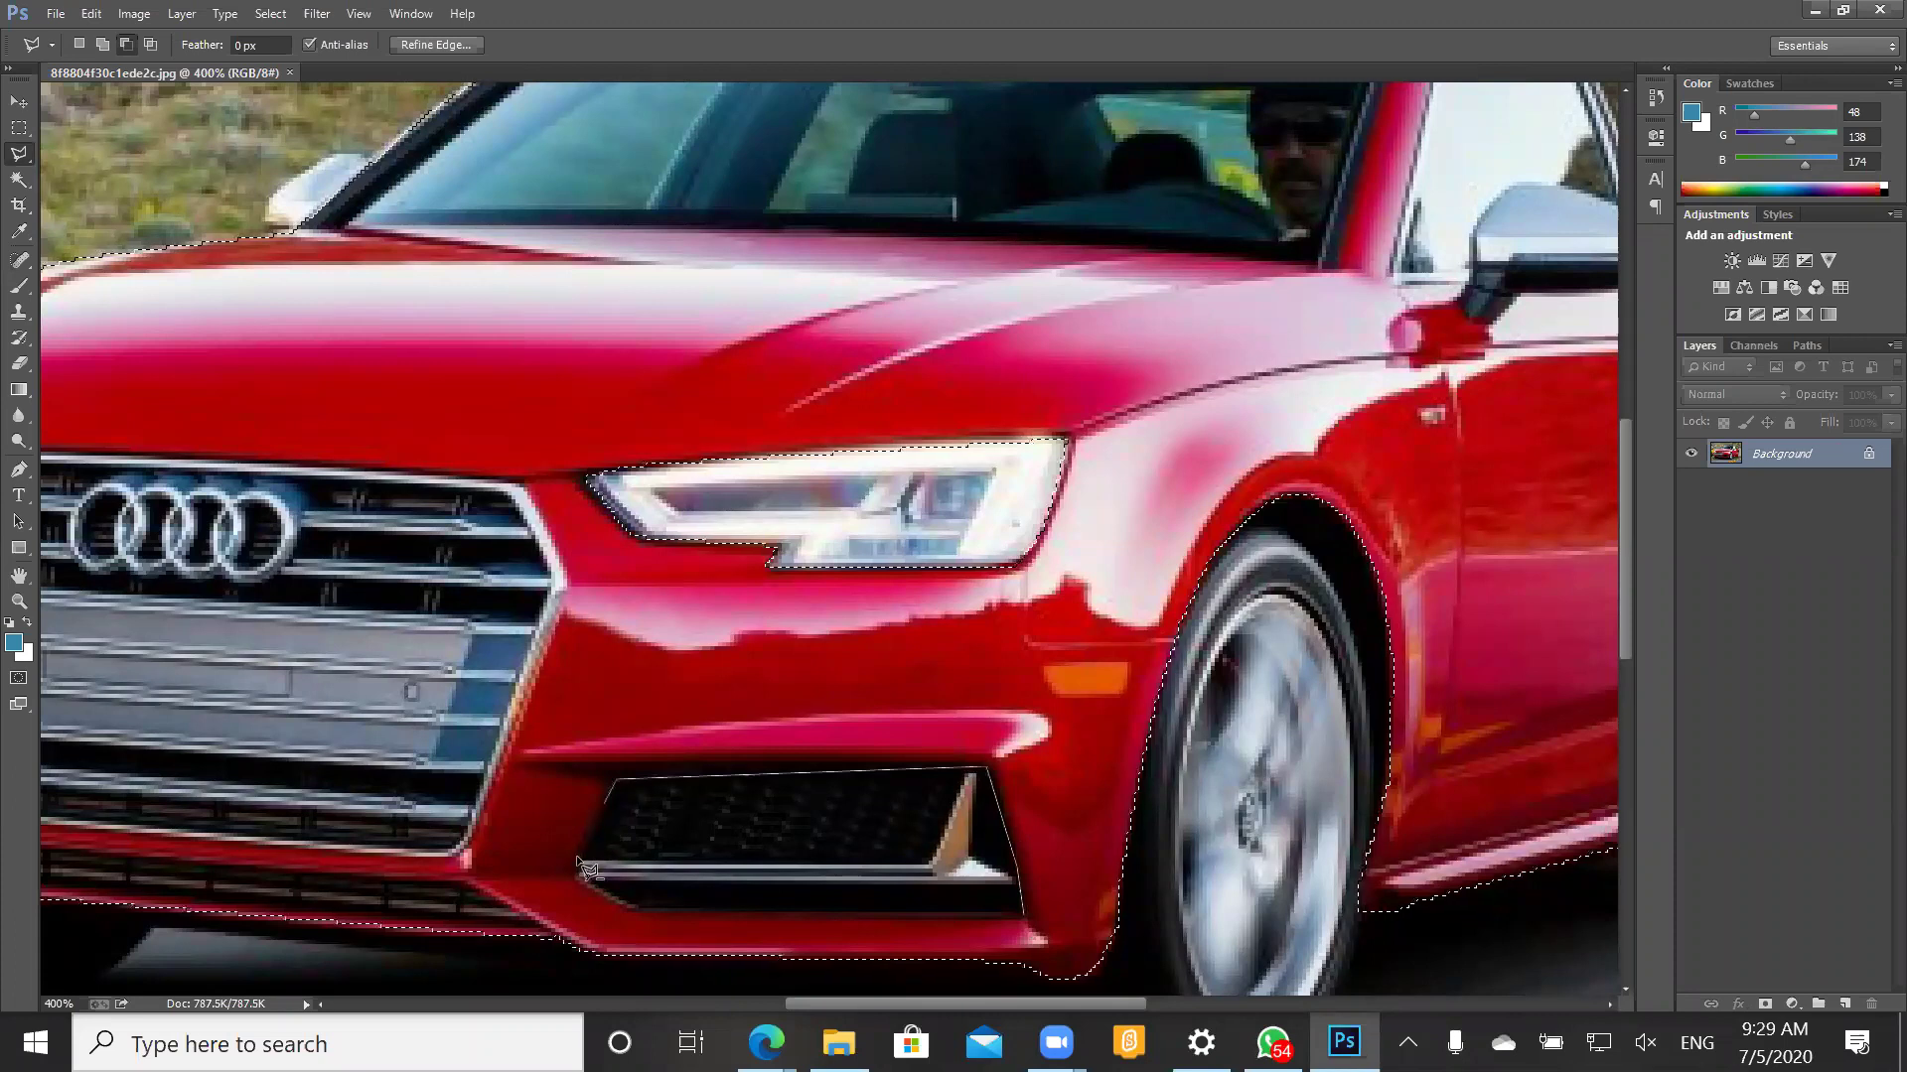
pyautogui.click(635, 912)
pyautogui.press('Return')
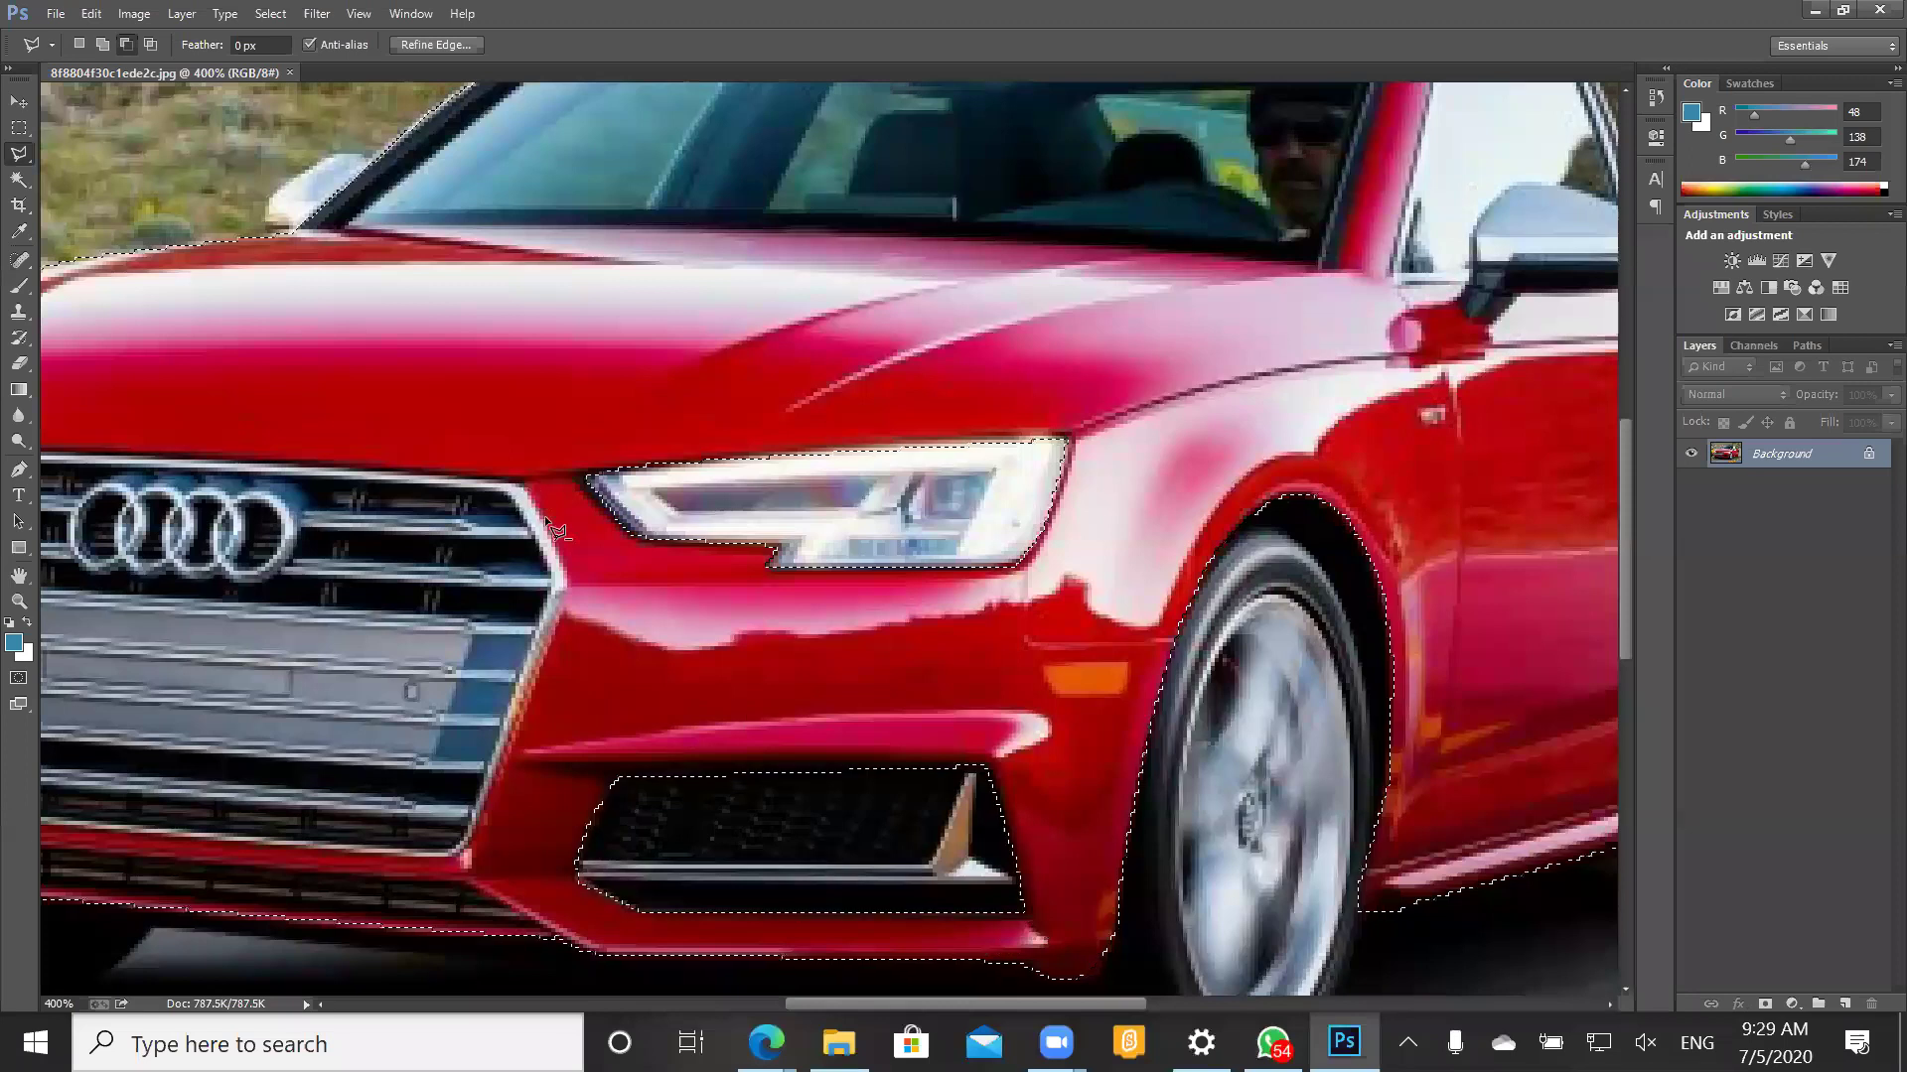
# - Subtract the front grille and the smaller air intake on the bumper's far side from the selection
pyautogui.click(549, 640)
pyautogui.press('Escape')
pyautogui.hscroll(-3, 149, 814)
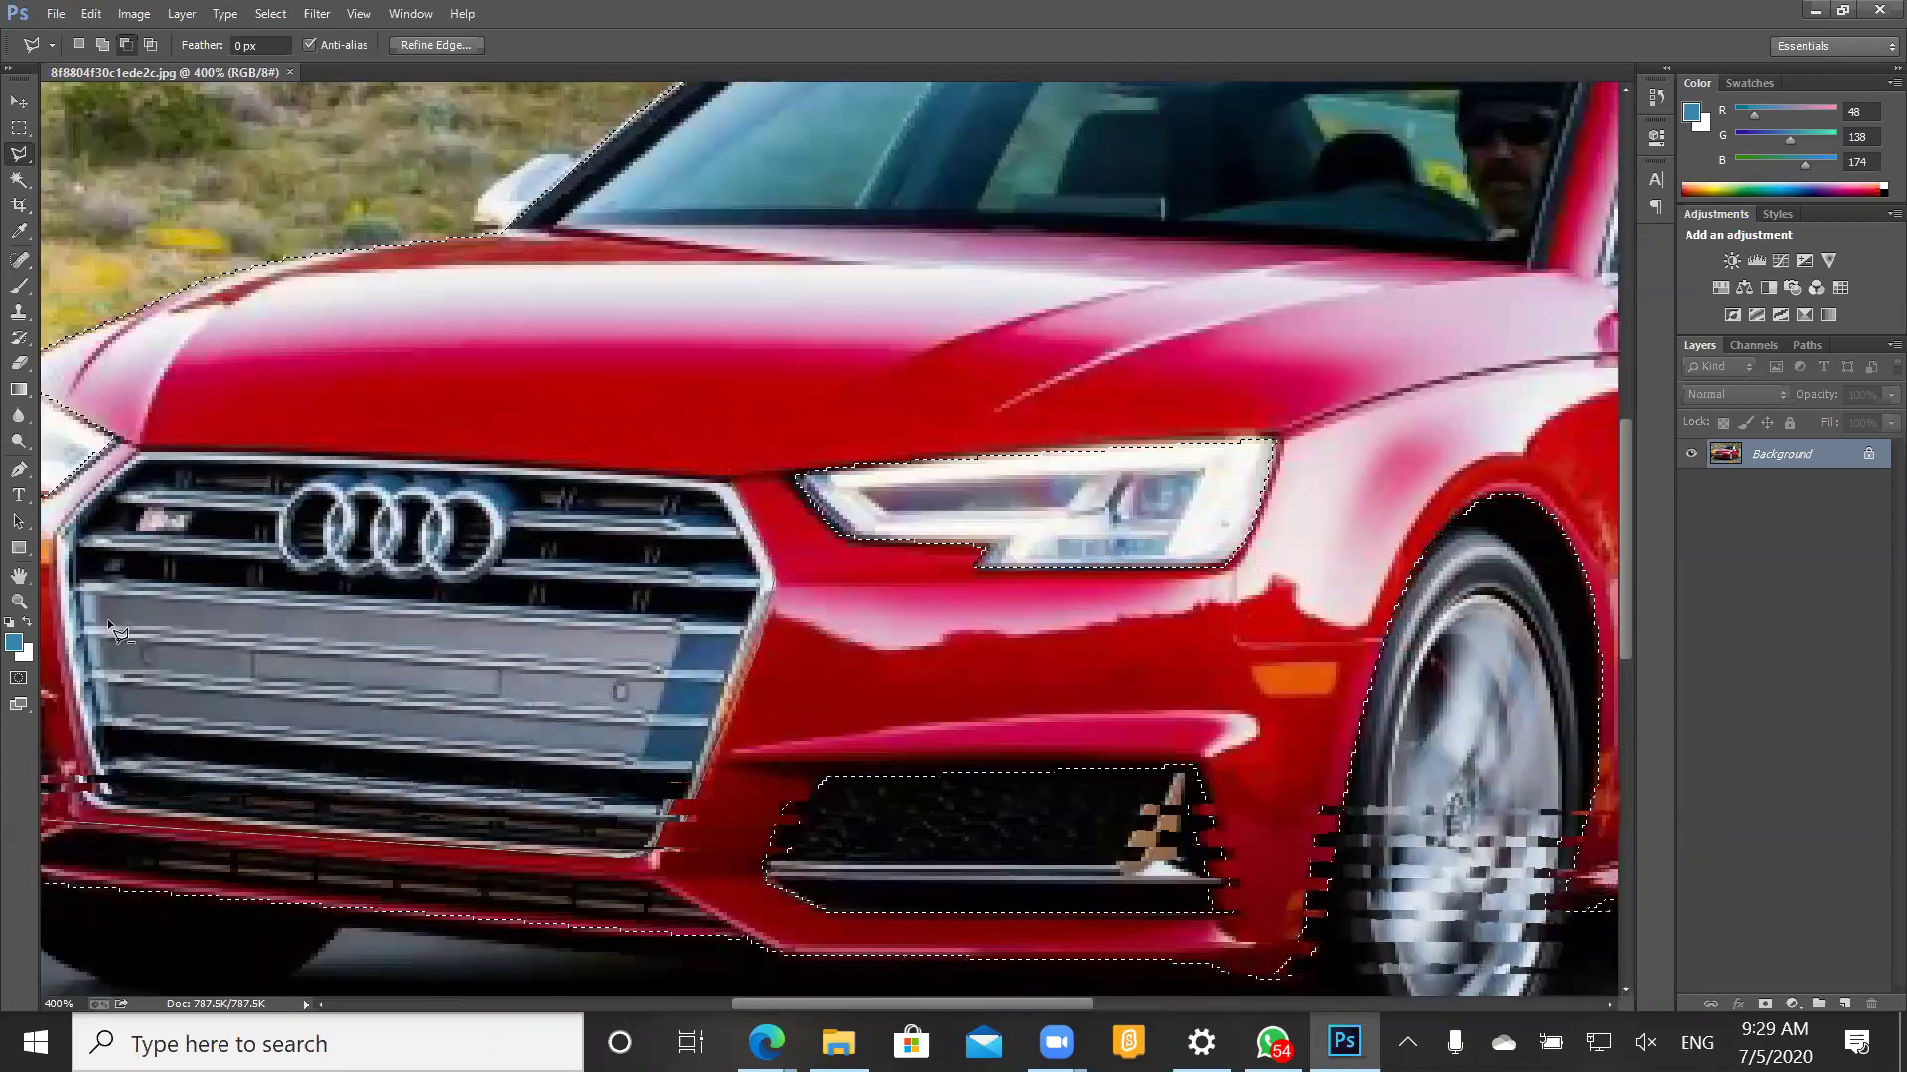
pyautogui.hscroll(-1, 108, 658)
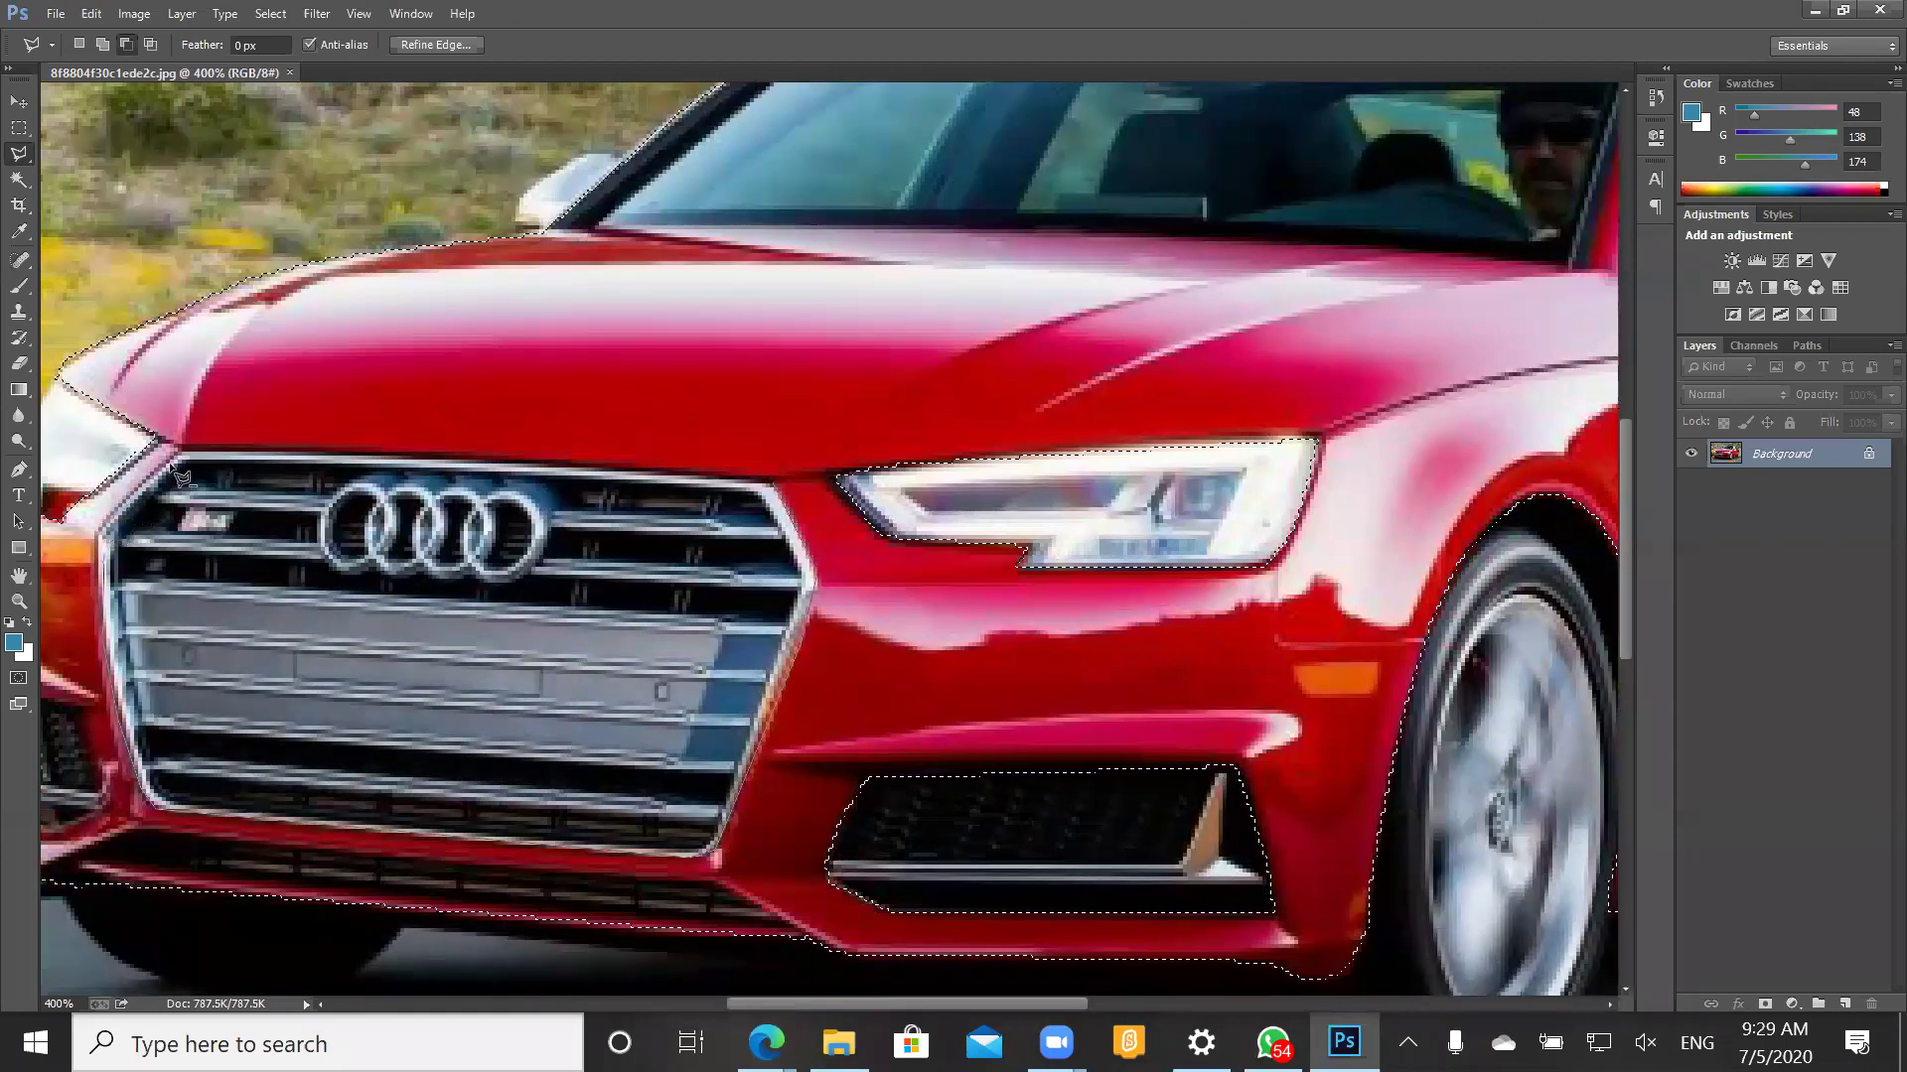
pyautogui.click(777, 488)
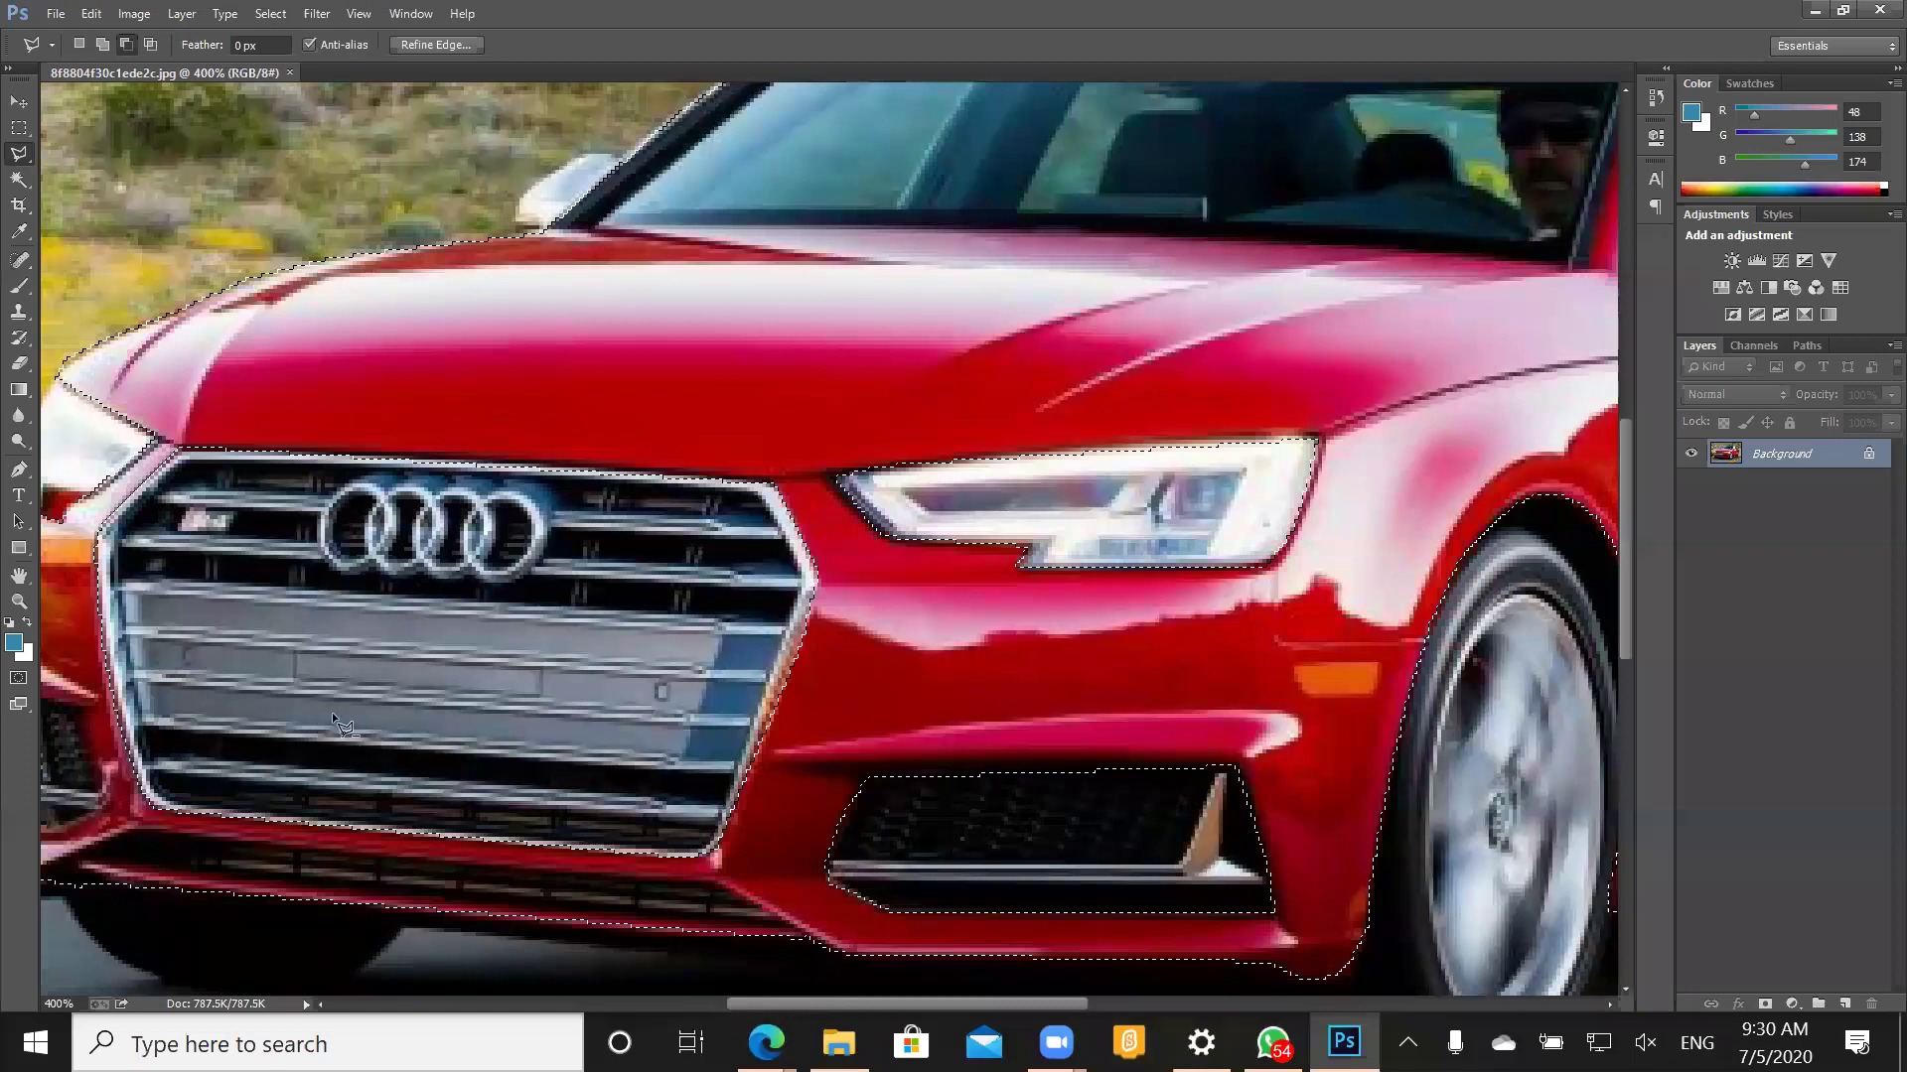
pyautogui.hscroll(-3, 333, 714)
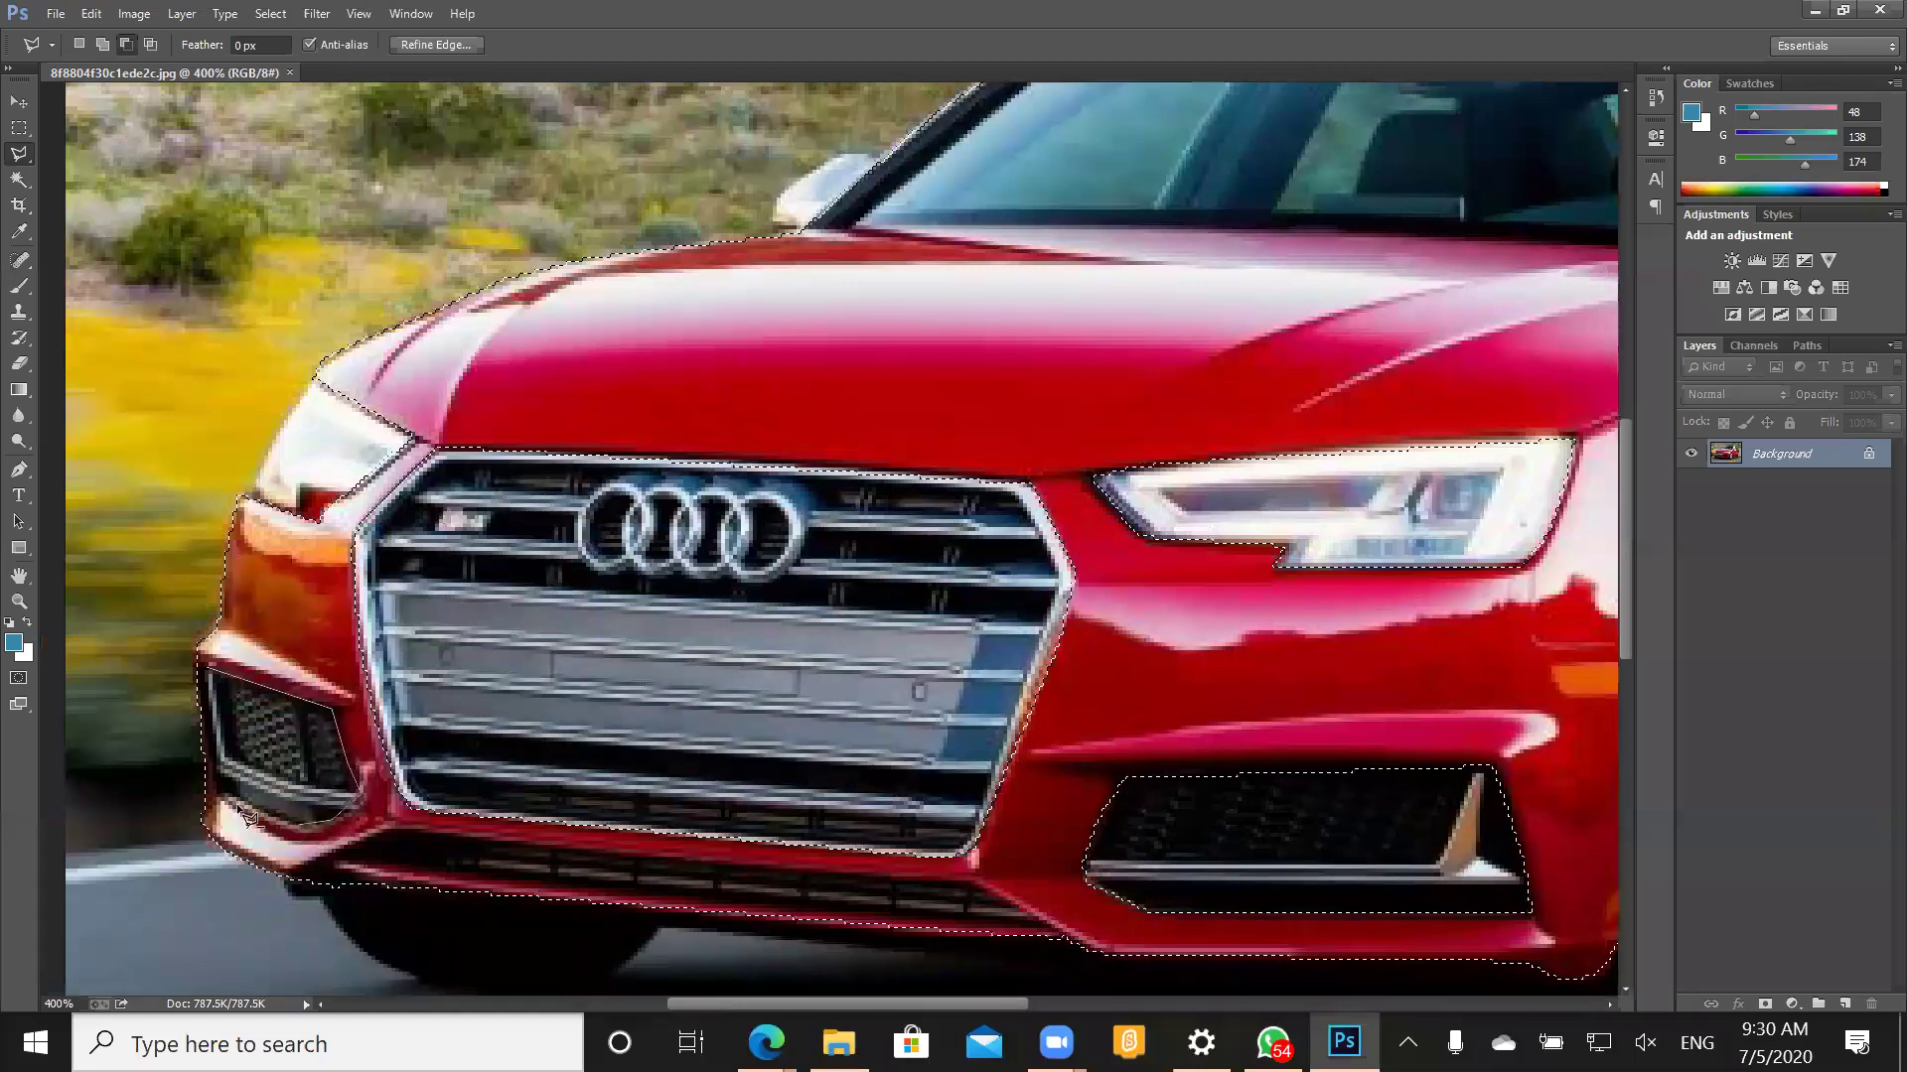
pyautogui.click(217, 679)
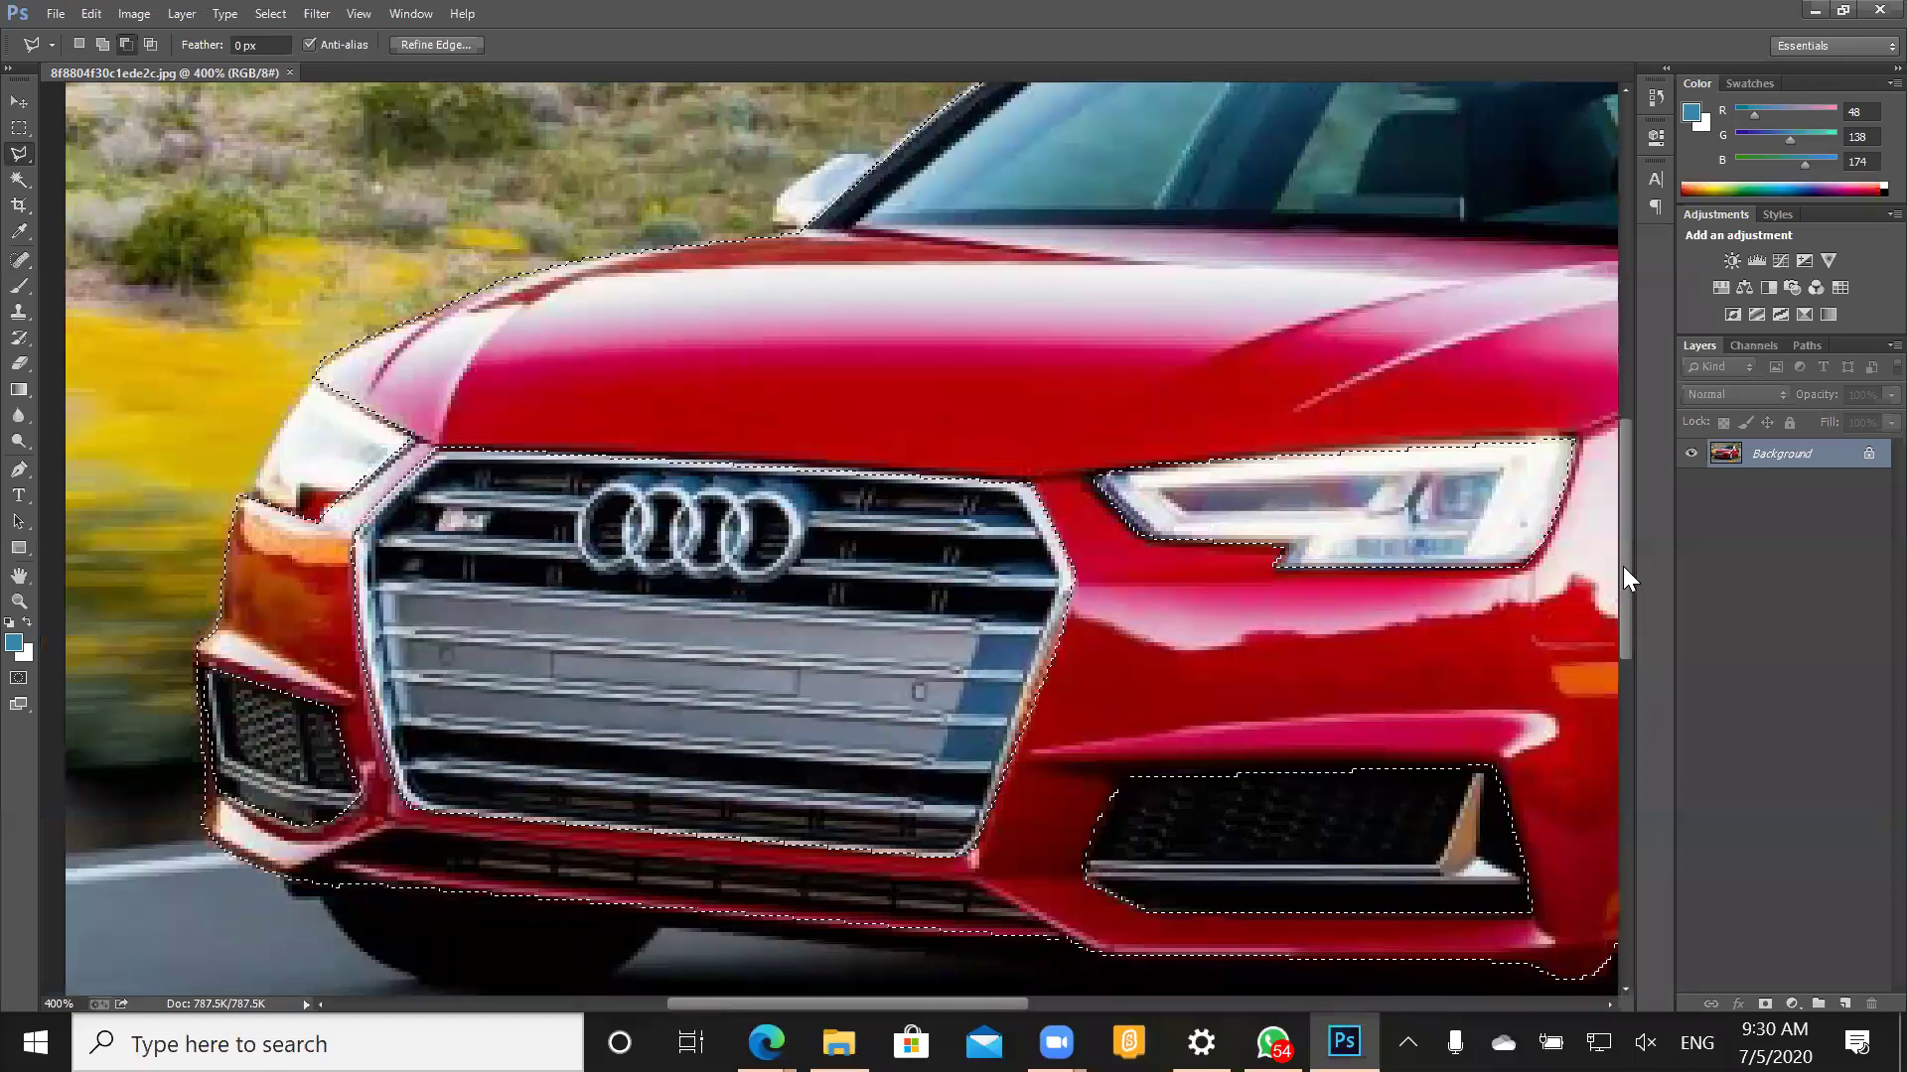
# - Subtract the windshield and the side windows from the car selection by tracing their edges
pyautogui.scroll(5, 832, 1003)
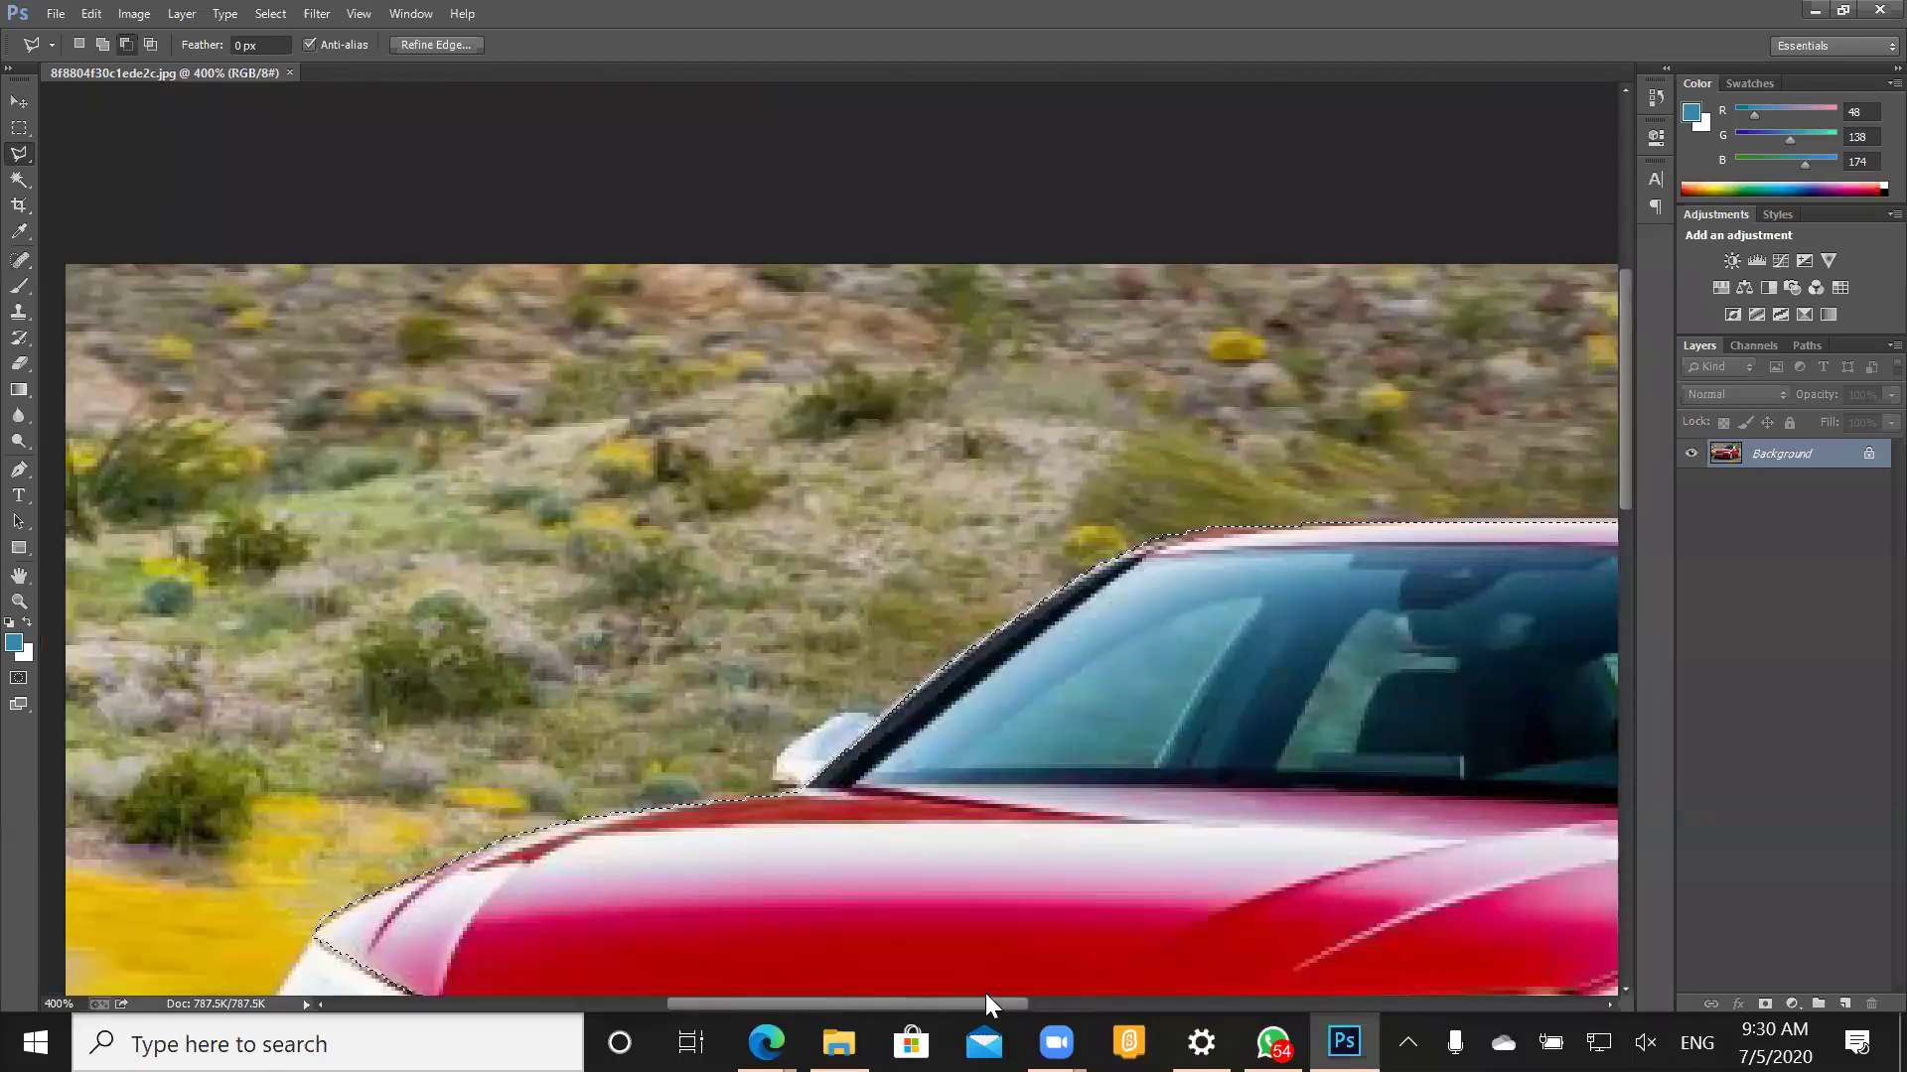
pyautogui.hscroll(7, 1232, 568)
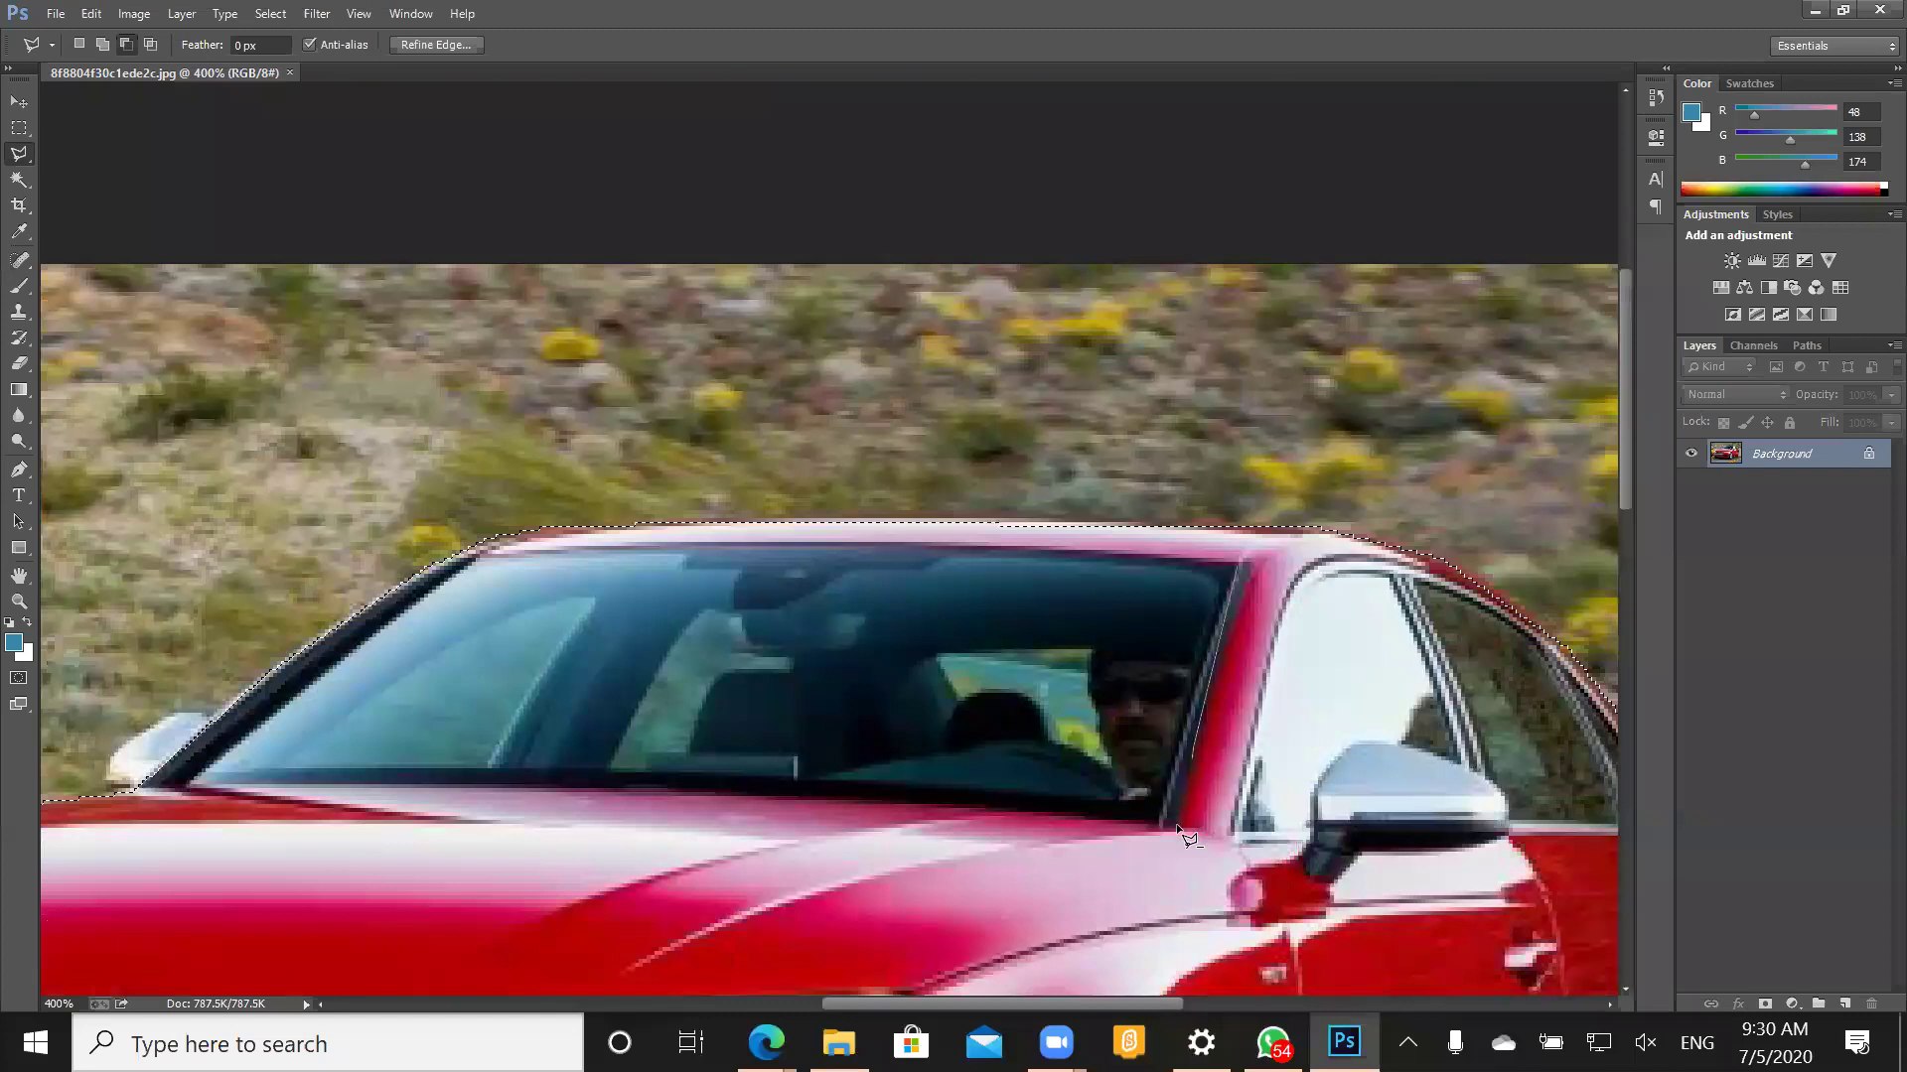
pyautogui.click(959, 804)
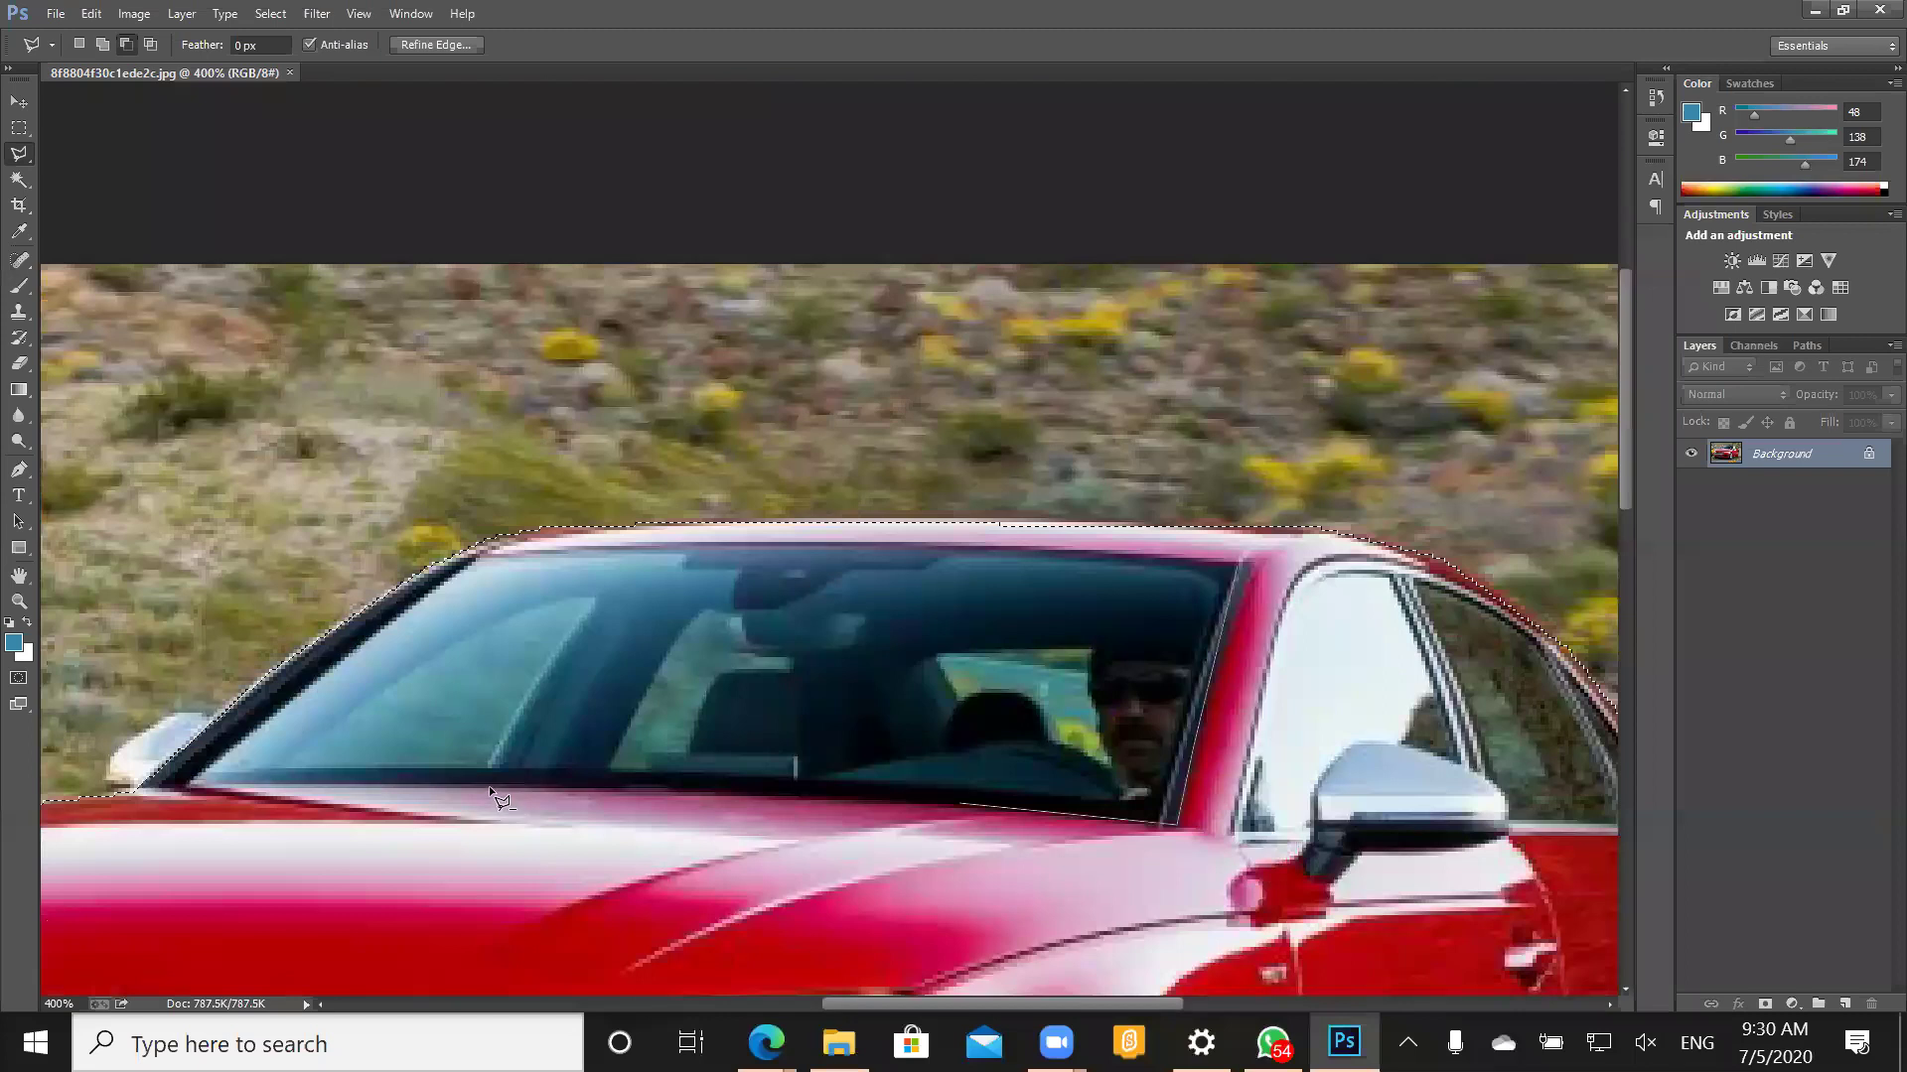
pyautogui.click(274, 773)
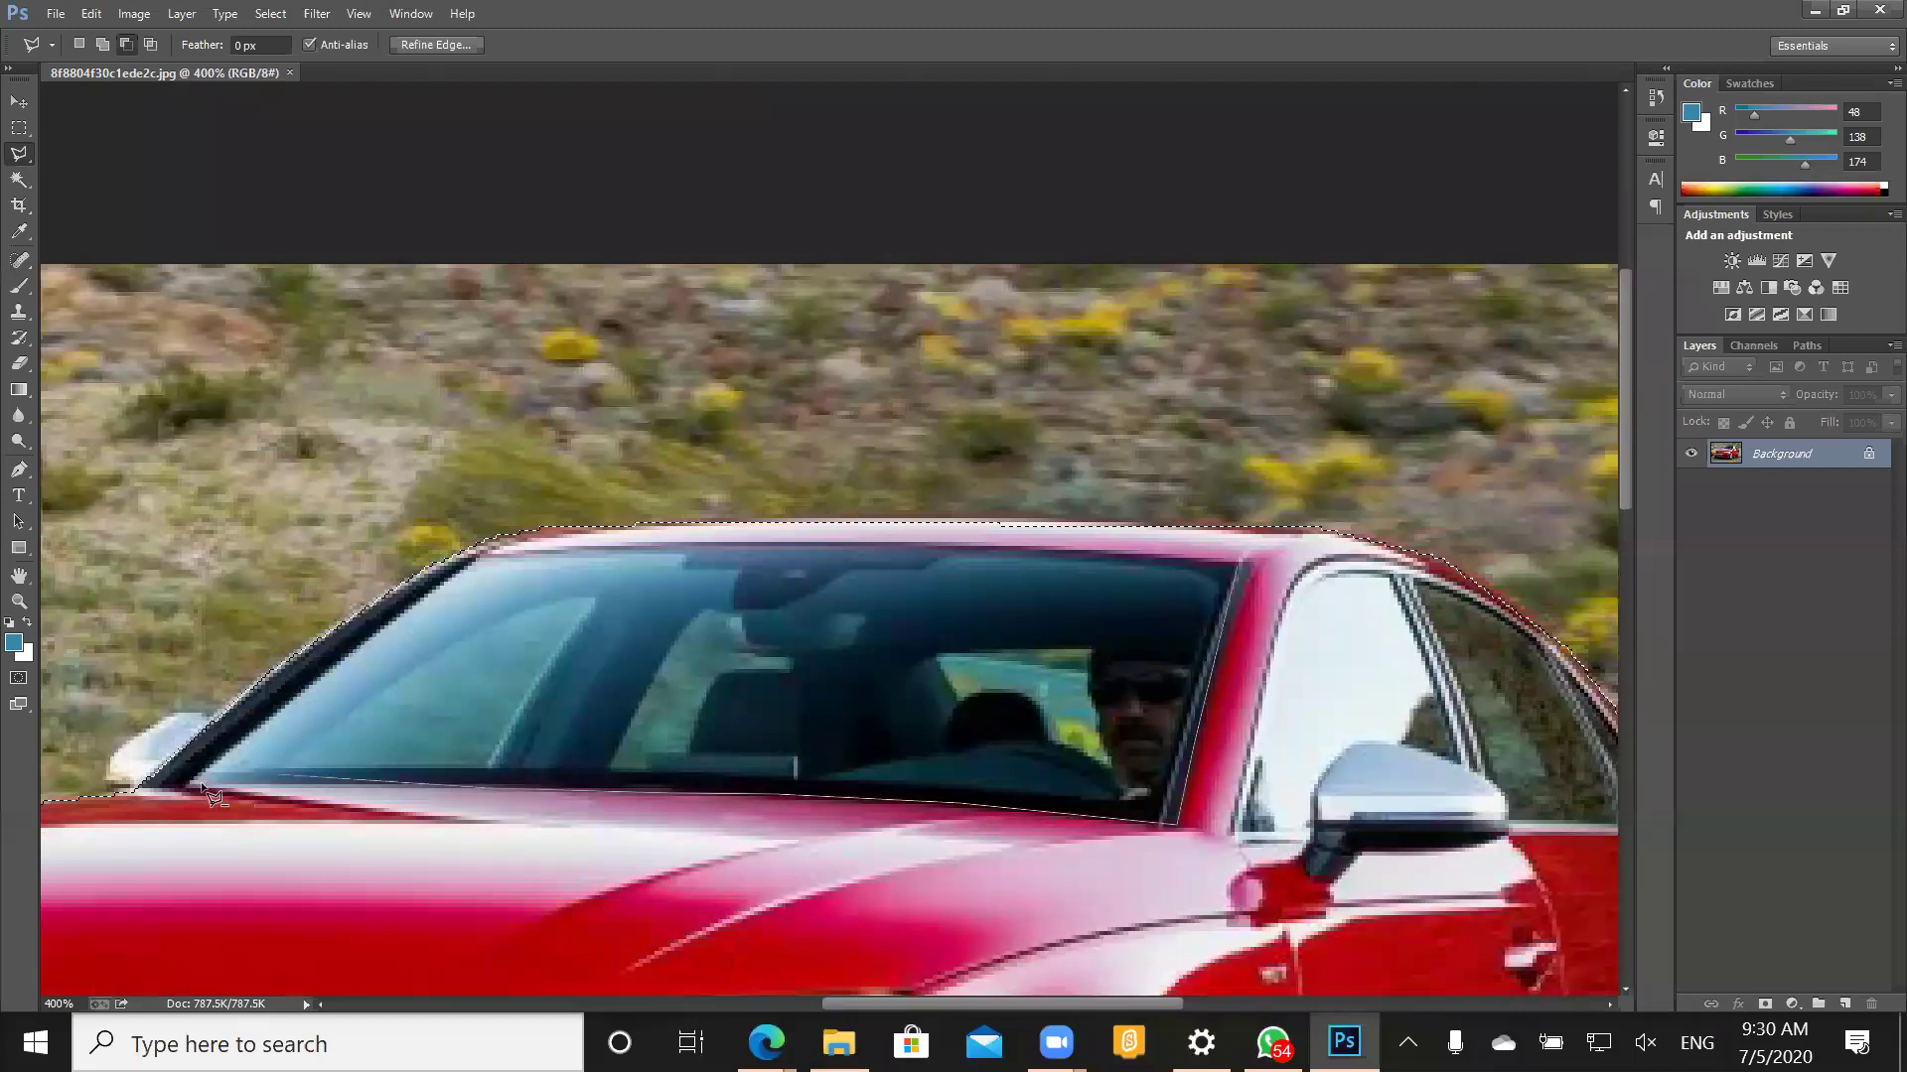
pyautogui.click(325, 676)
pyautogui.click(784, 546)
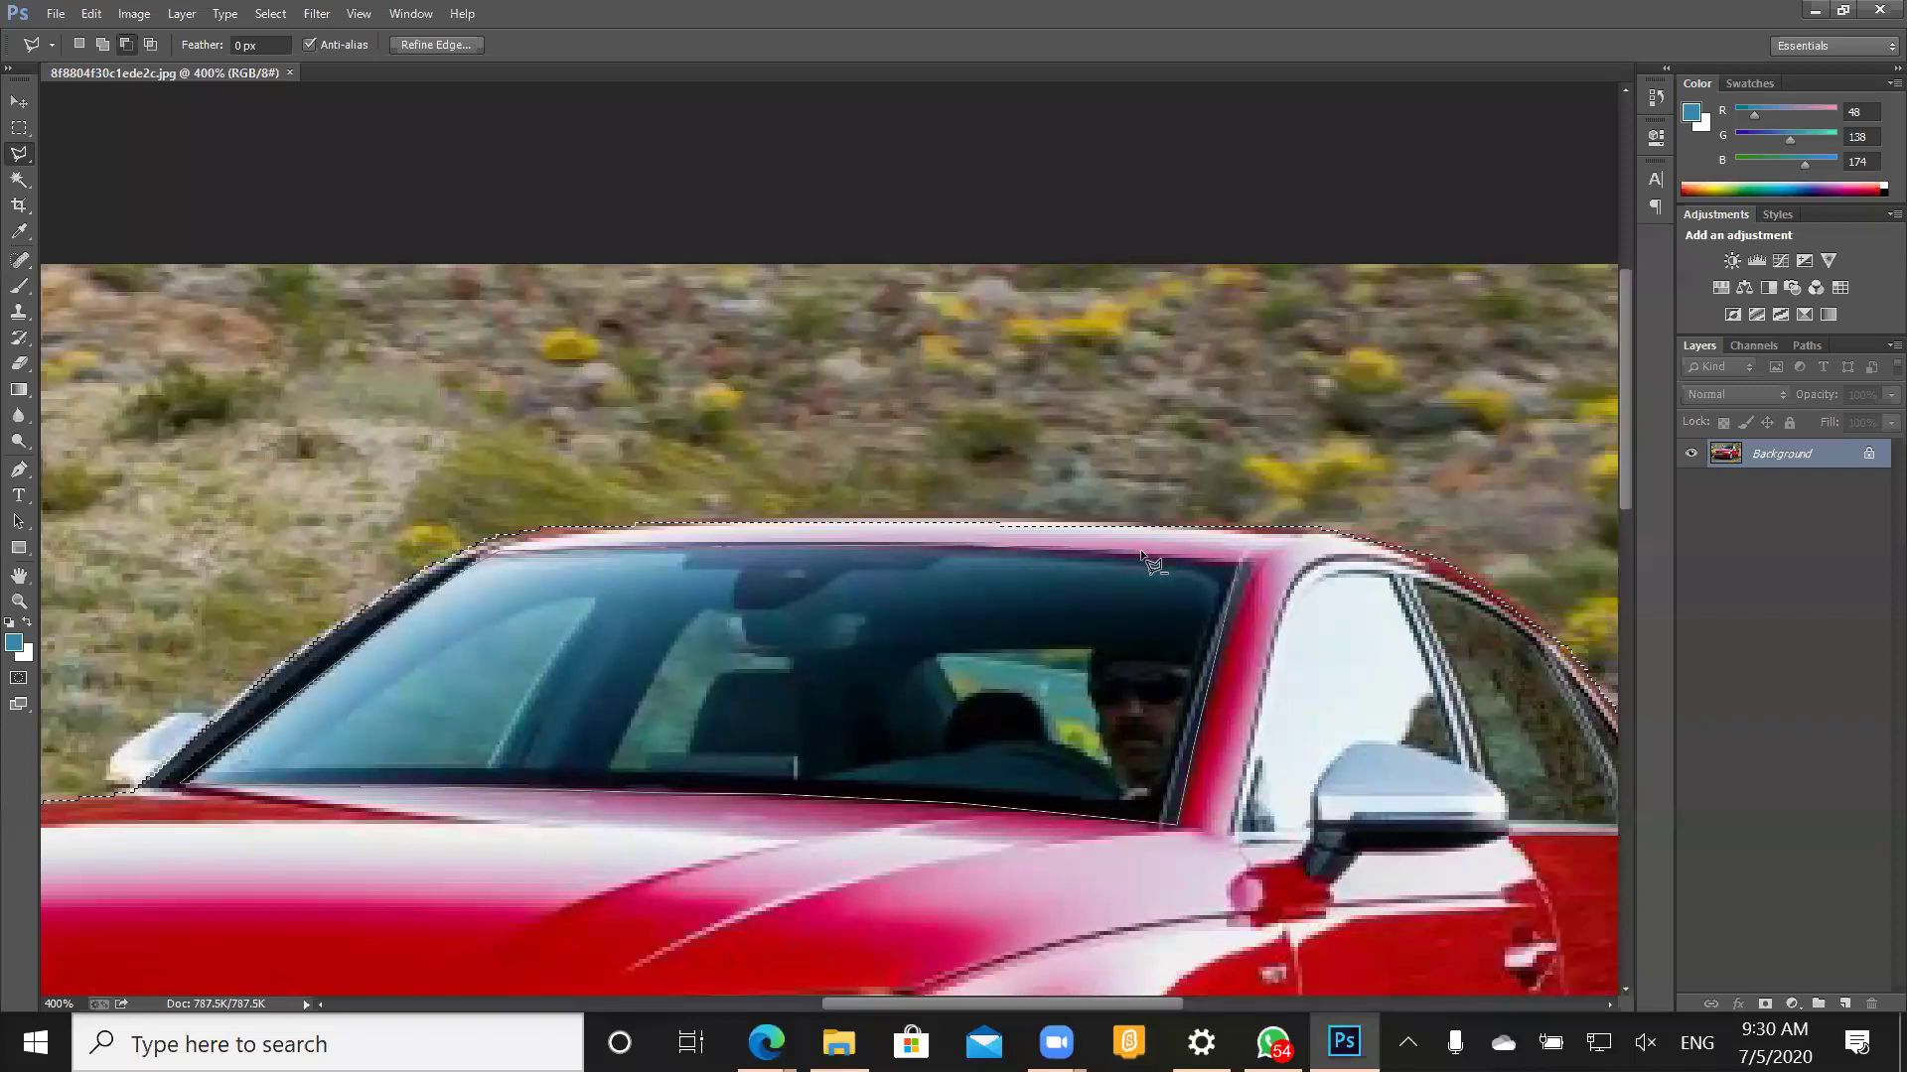
pyautogui.doubleClick(1235, 562)
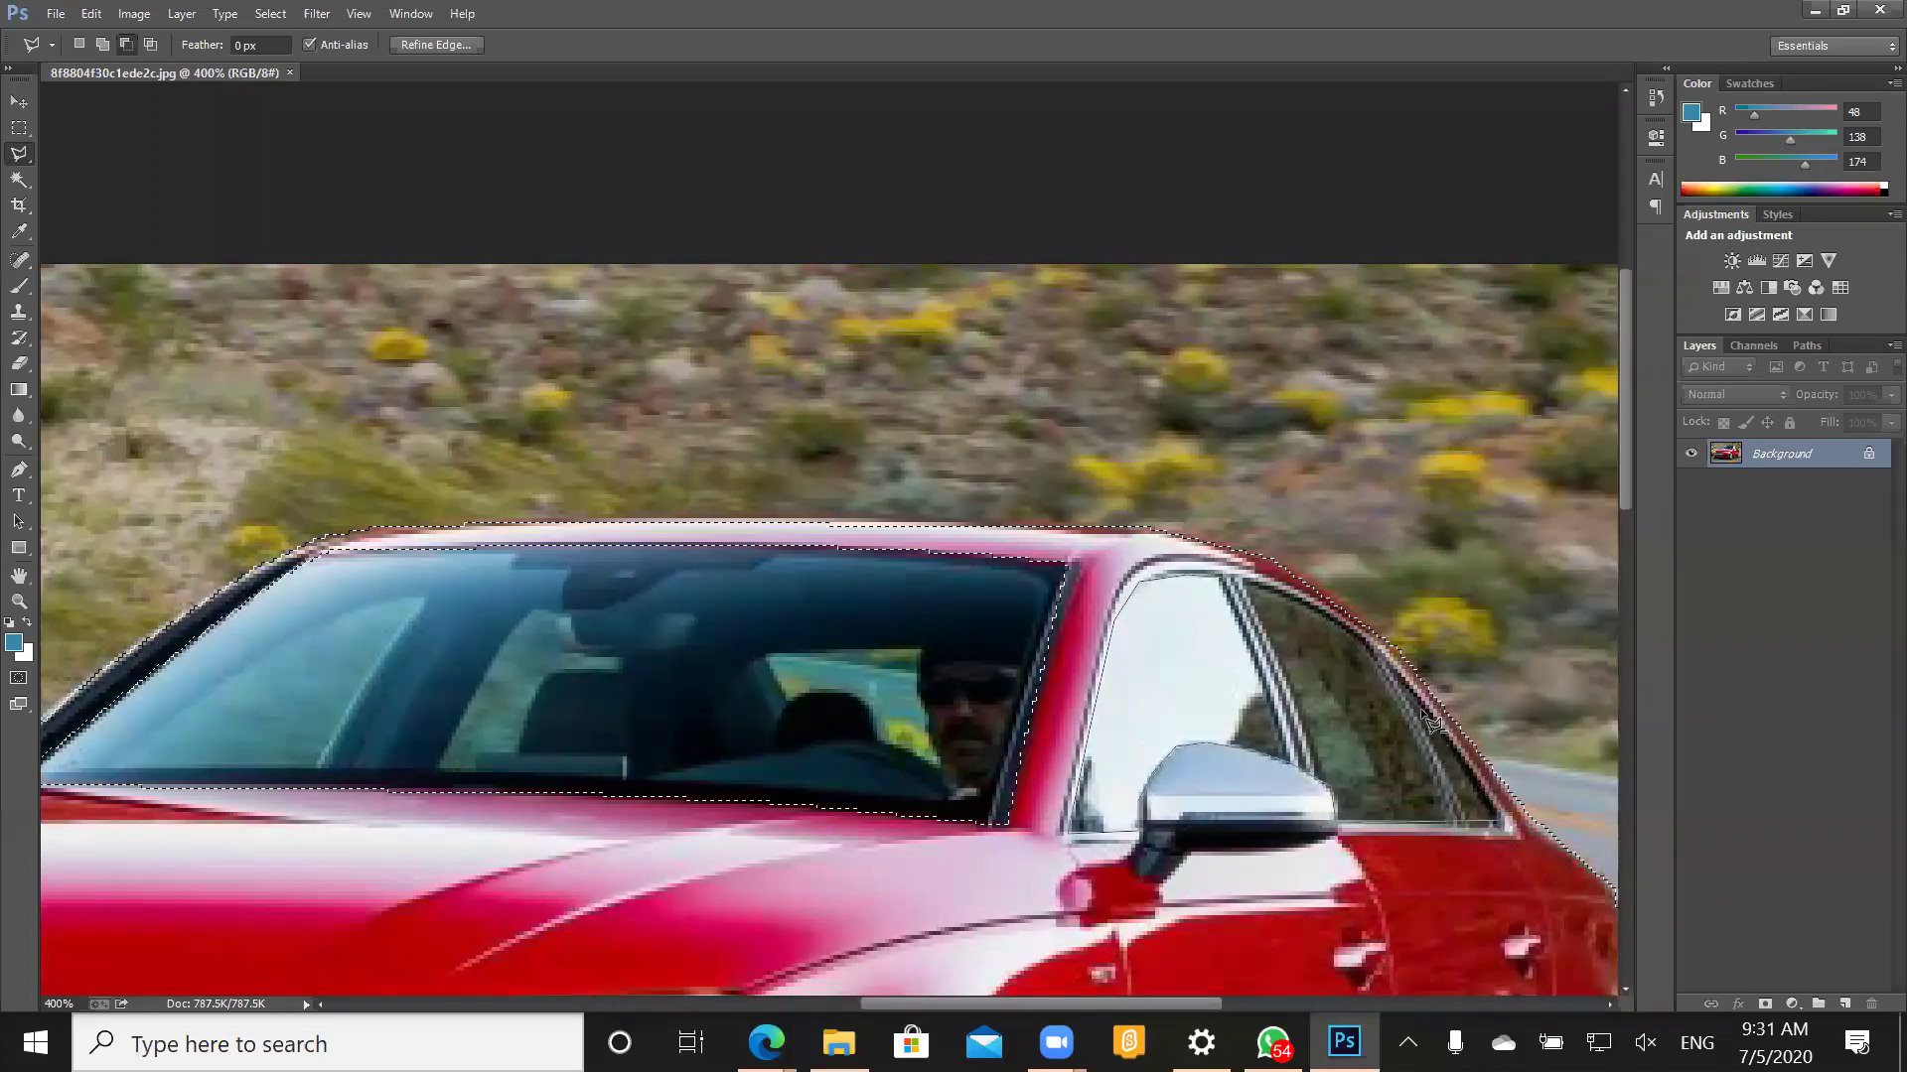
pyautogui.click(1370, 649)
pyautogui.click(1350, 650)
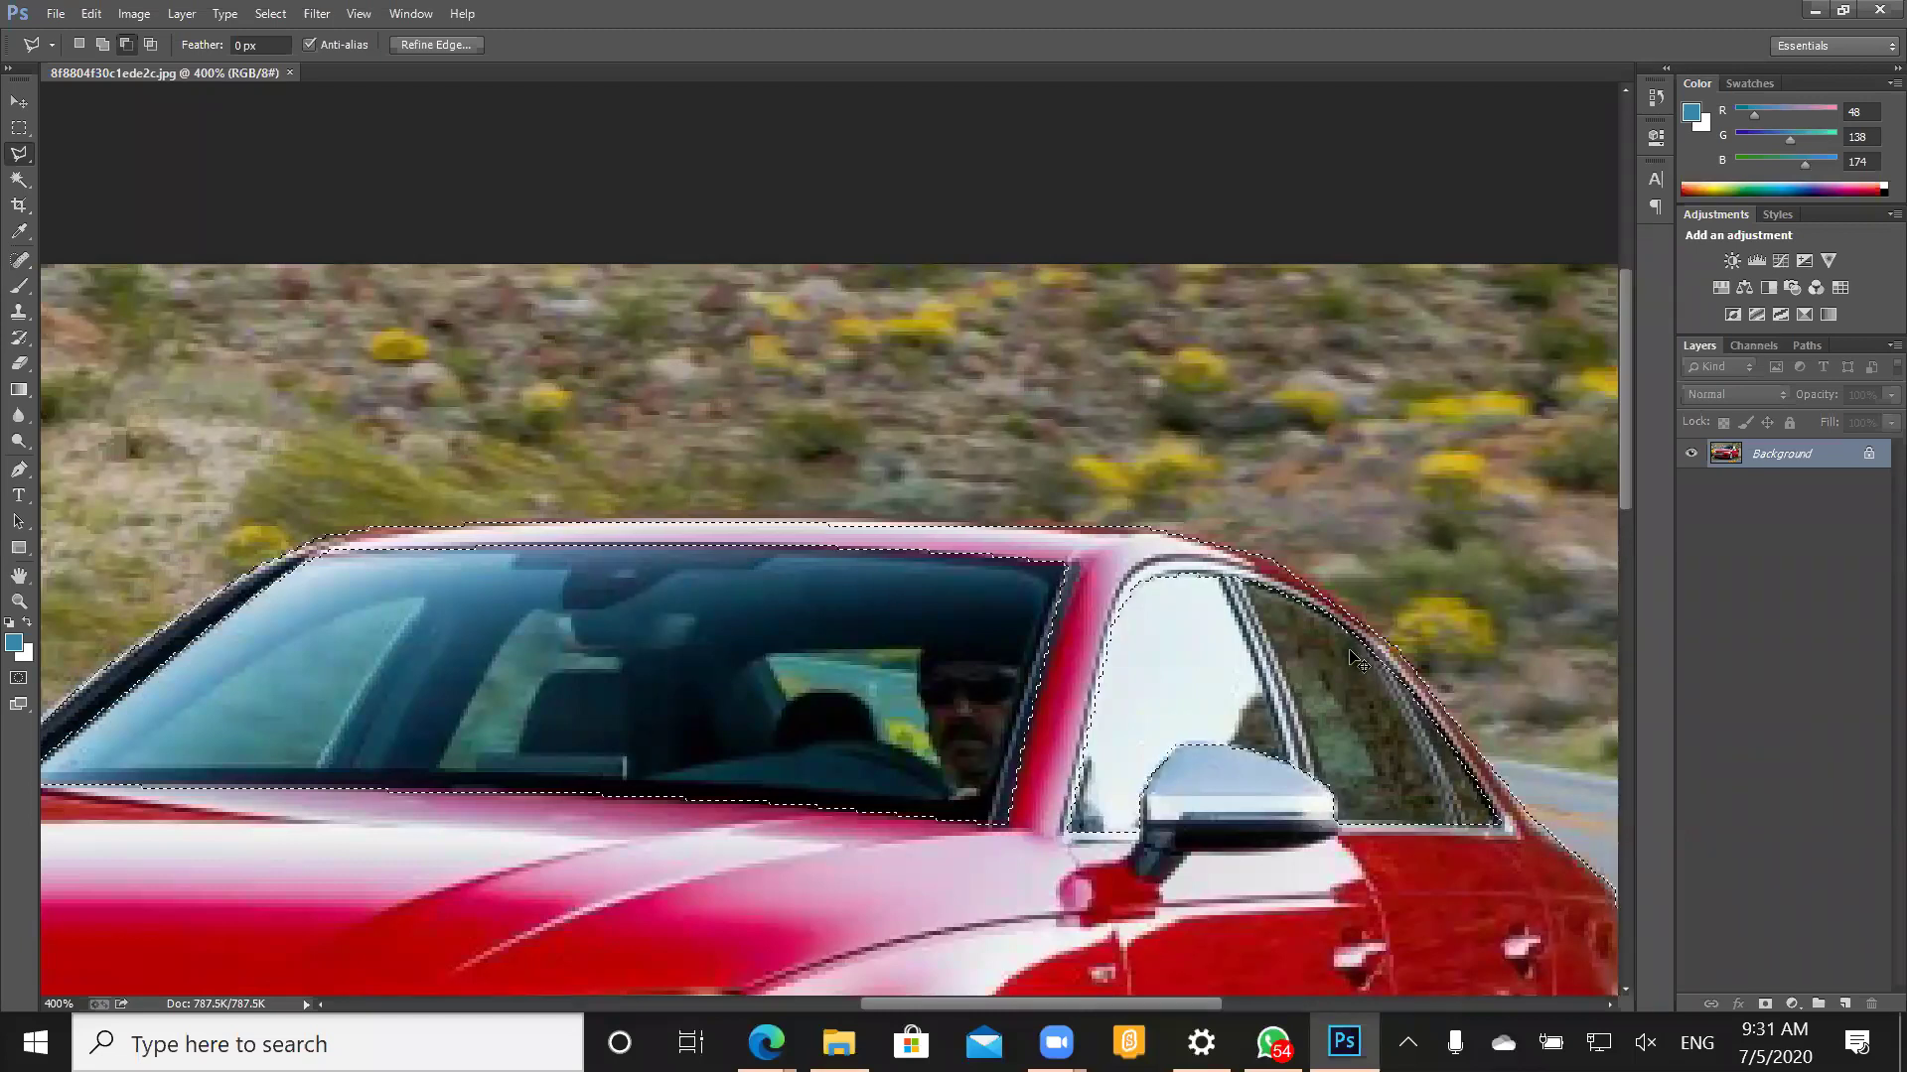
# - Open Hue/Saturation for the selected car body and try positive hue shifts, starting with +43
pyautogui.hotkey('ctrl', '-')
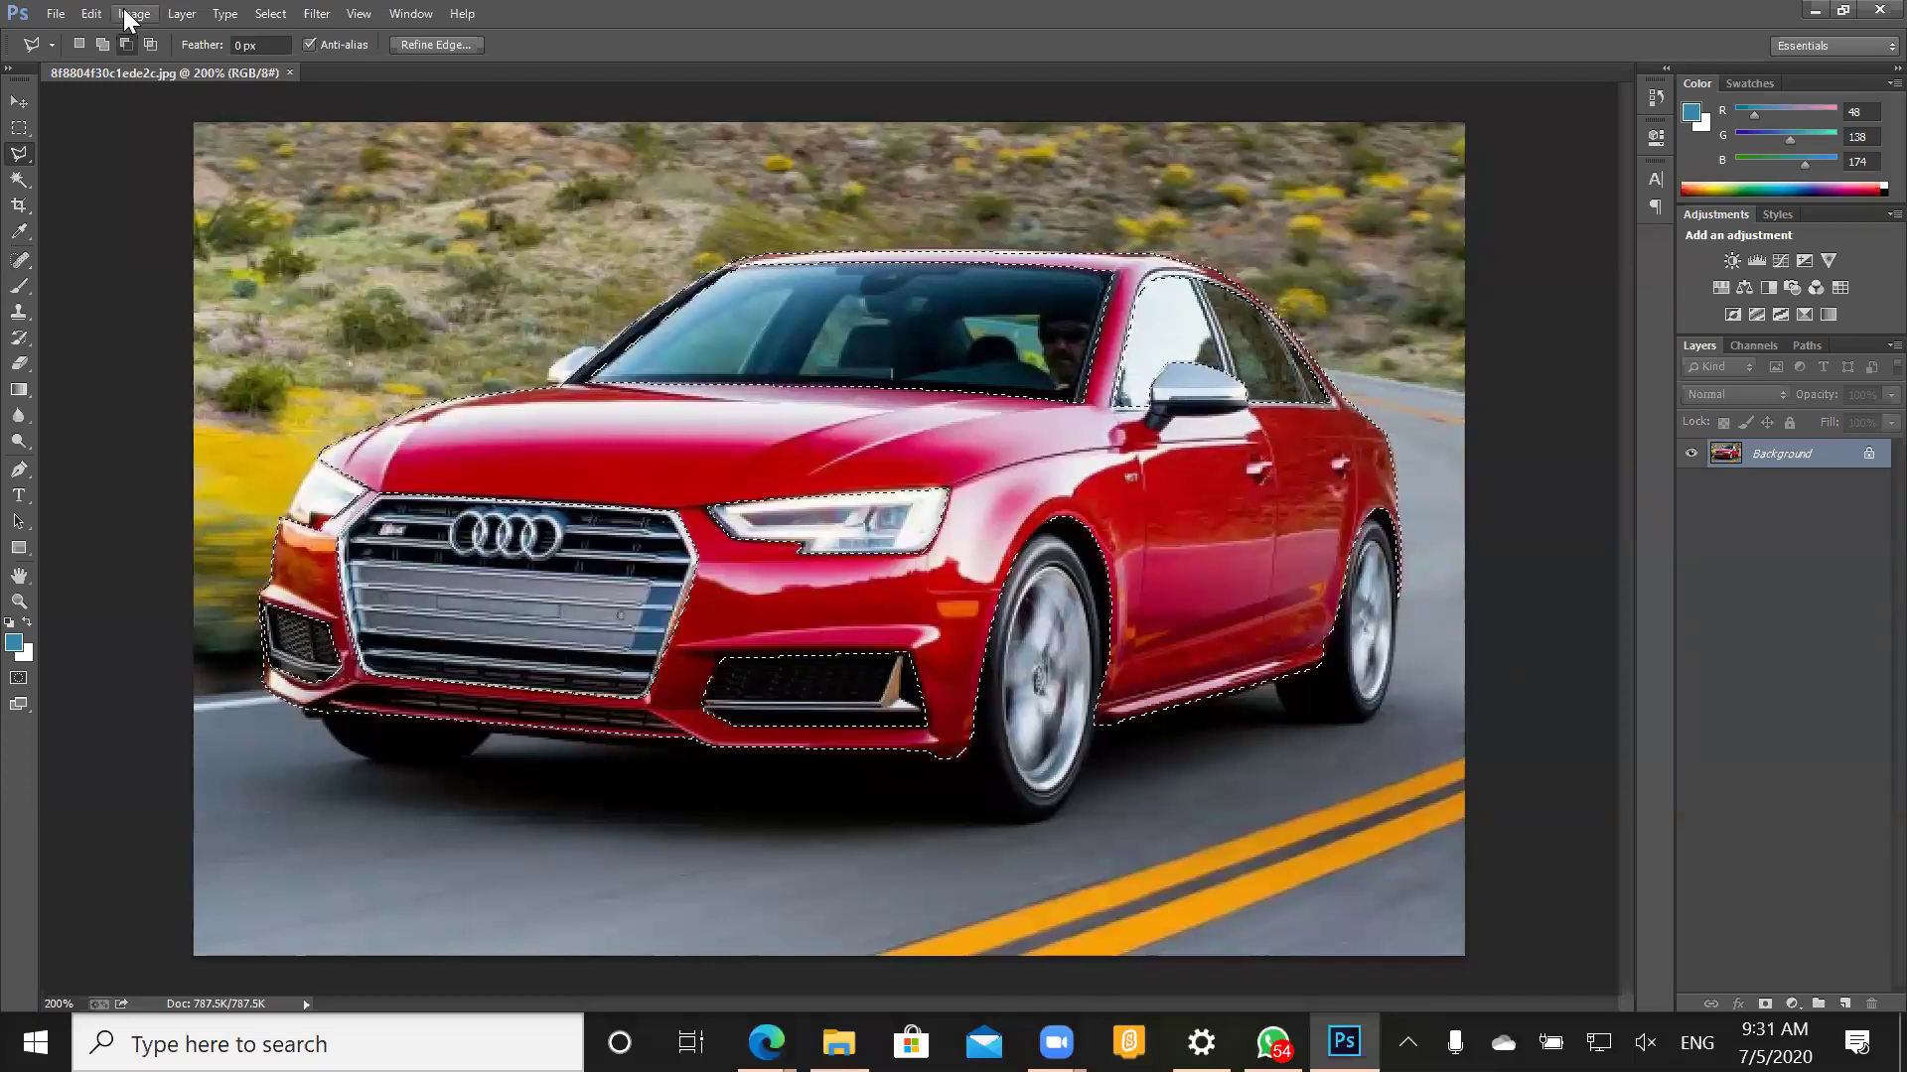
pyautogui.click(128, 20)
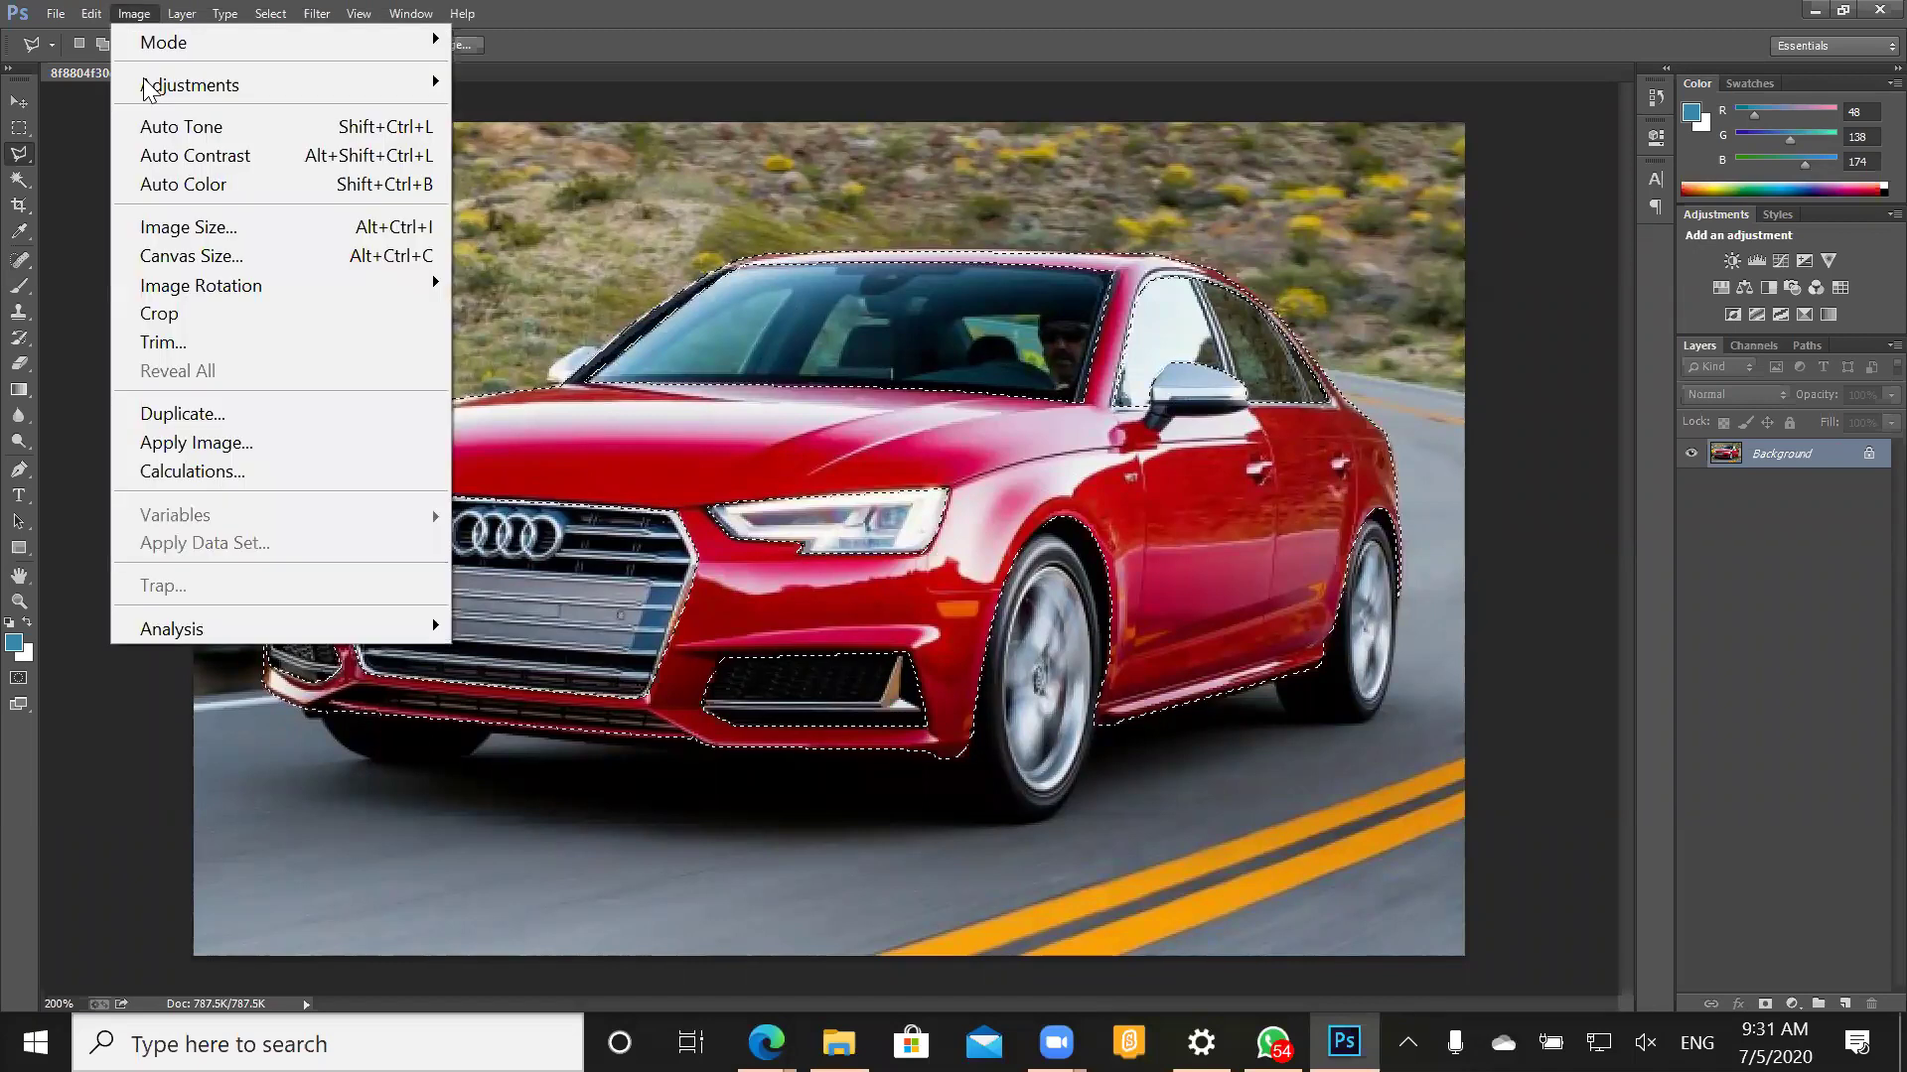
pyautogui.moveTo(149, 89)
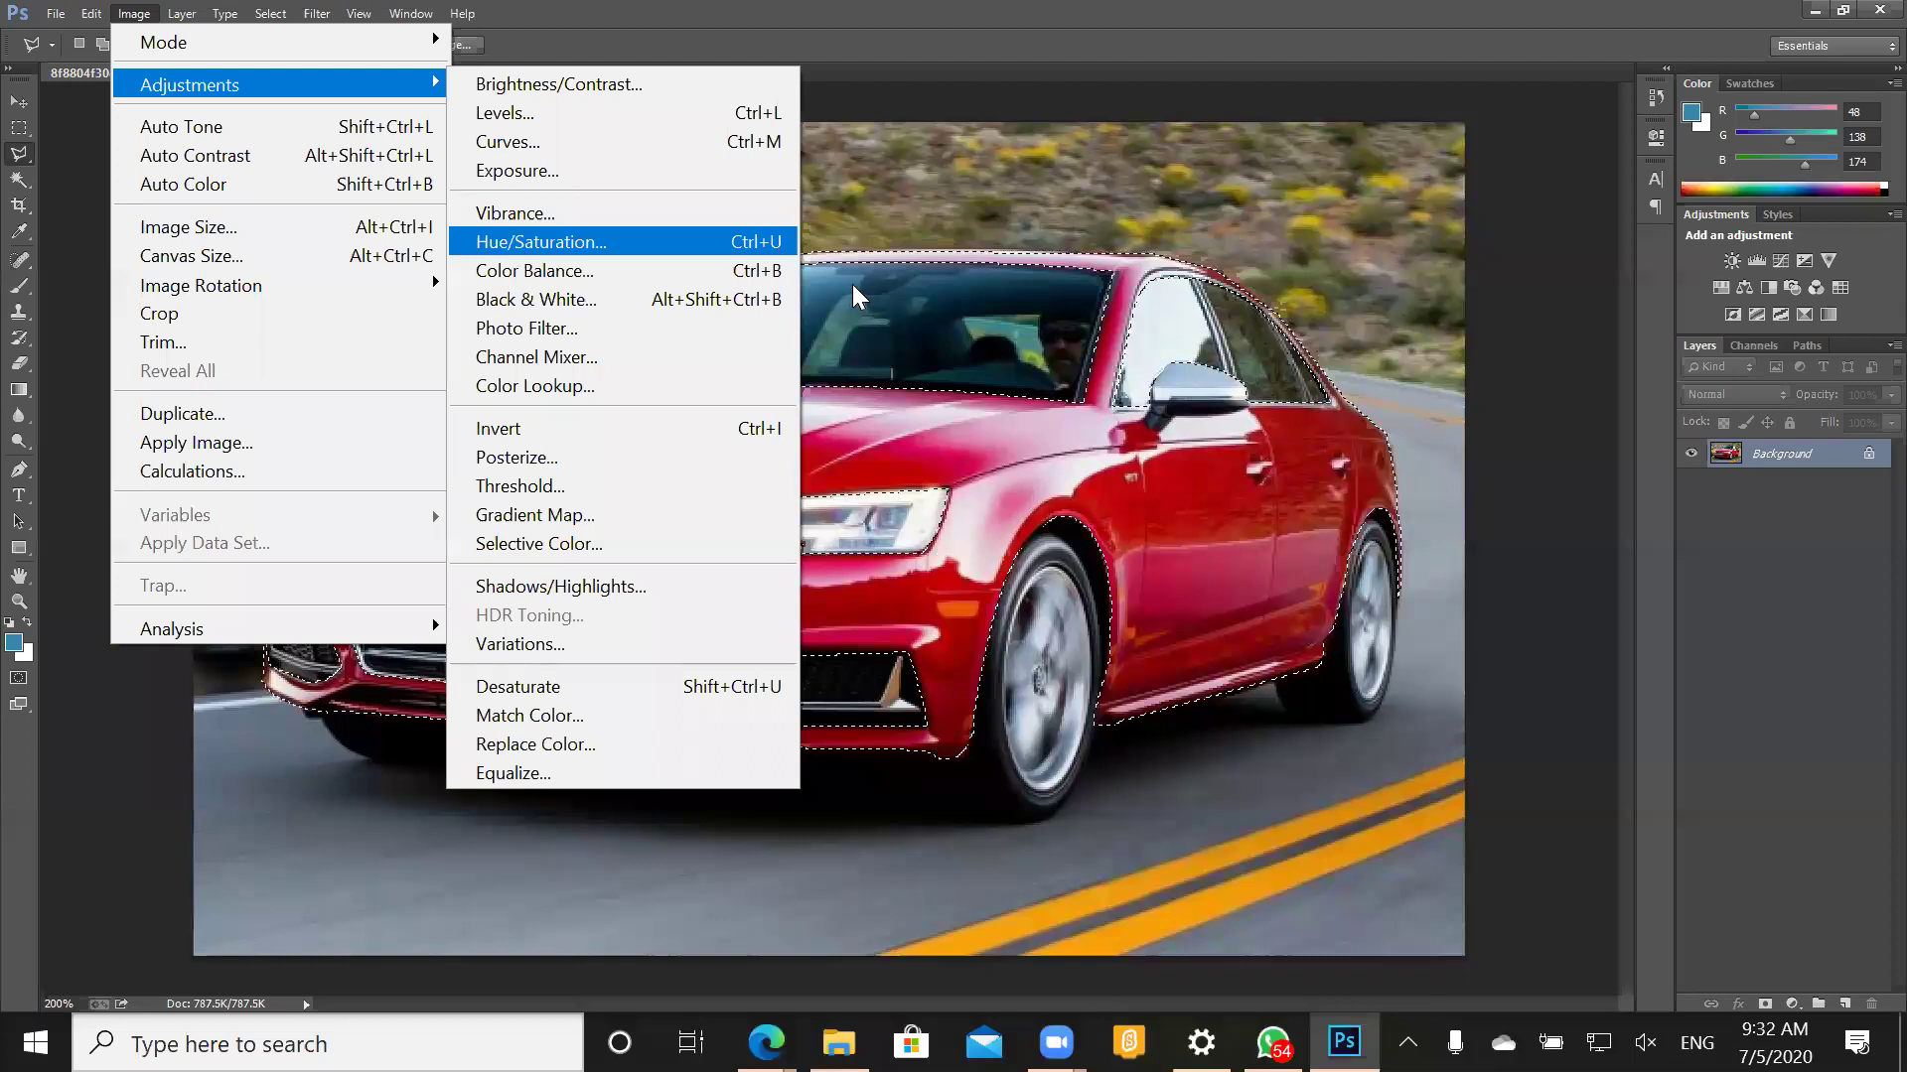
pyautogui.press('Return')
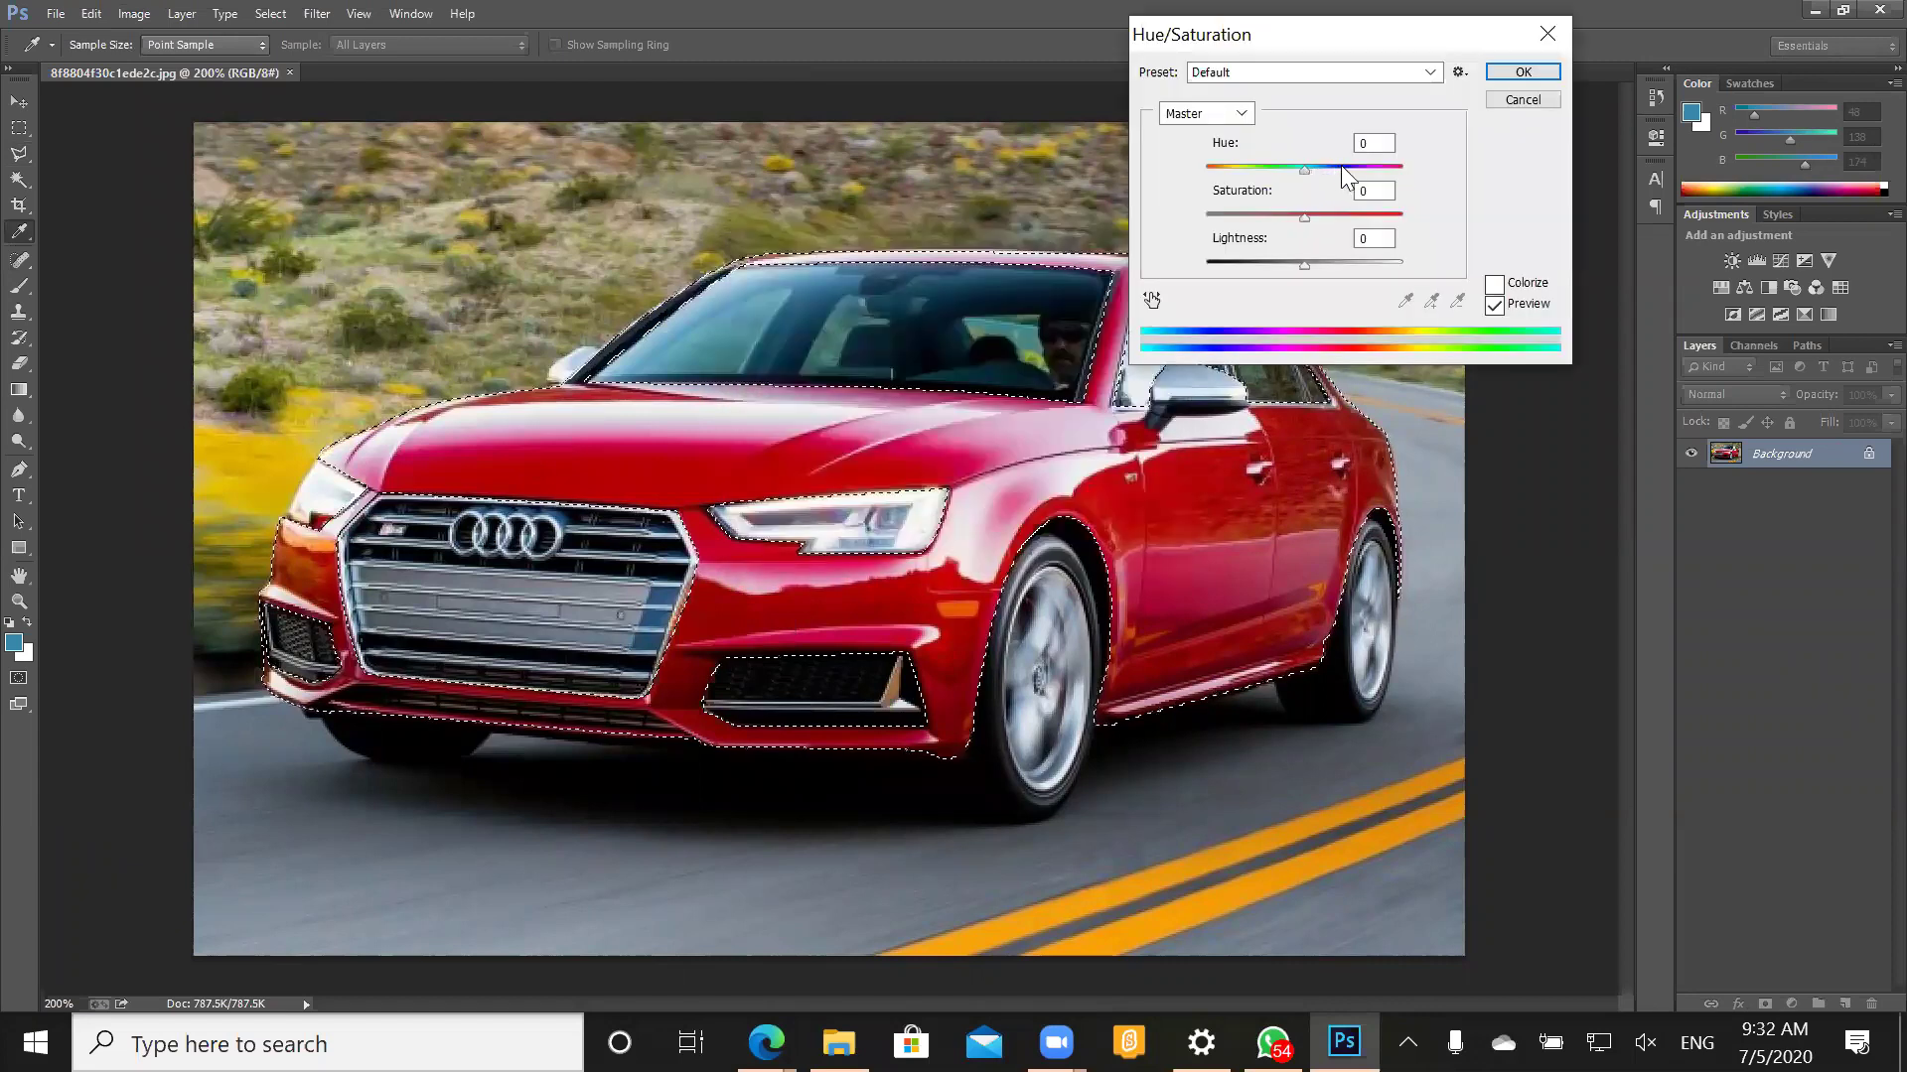
pyautogui.click(1347, 166)
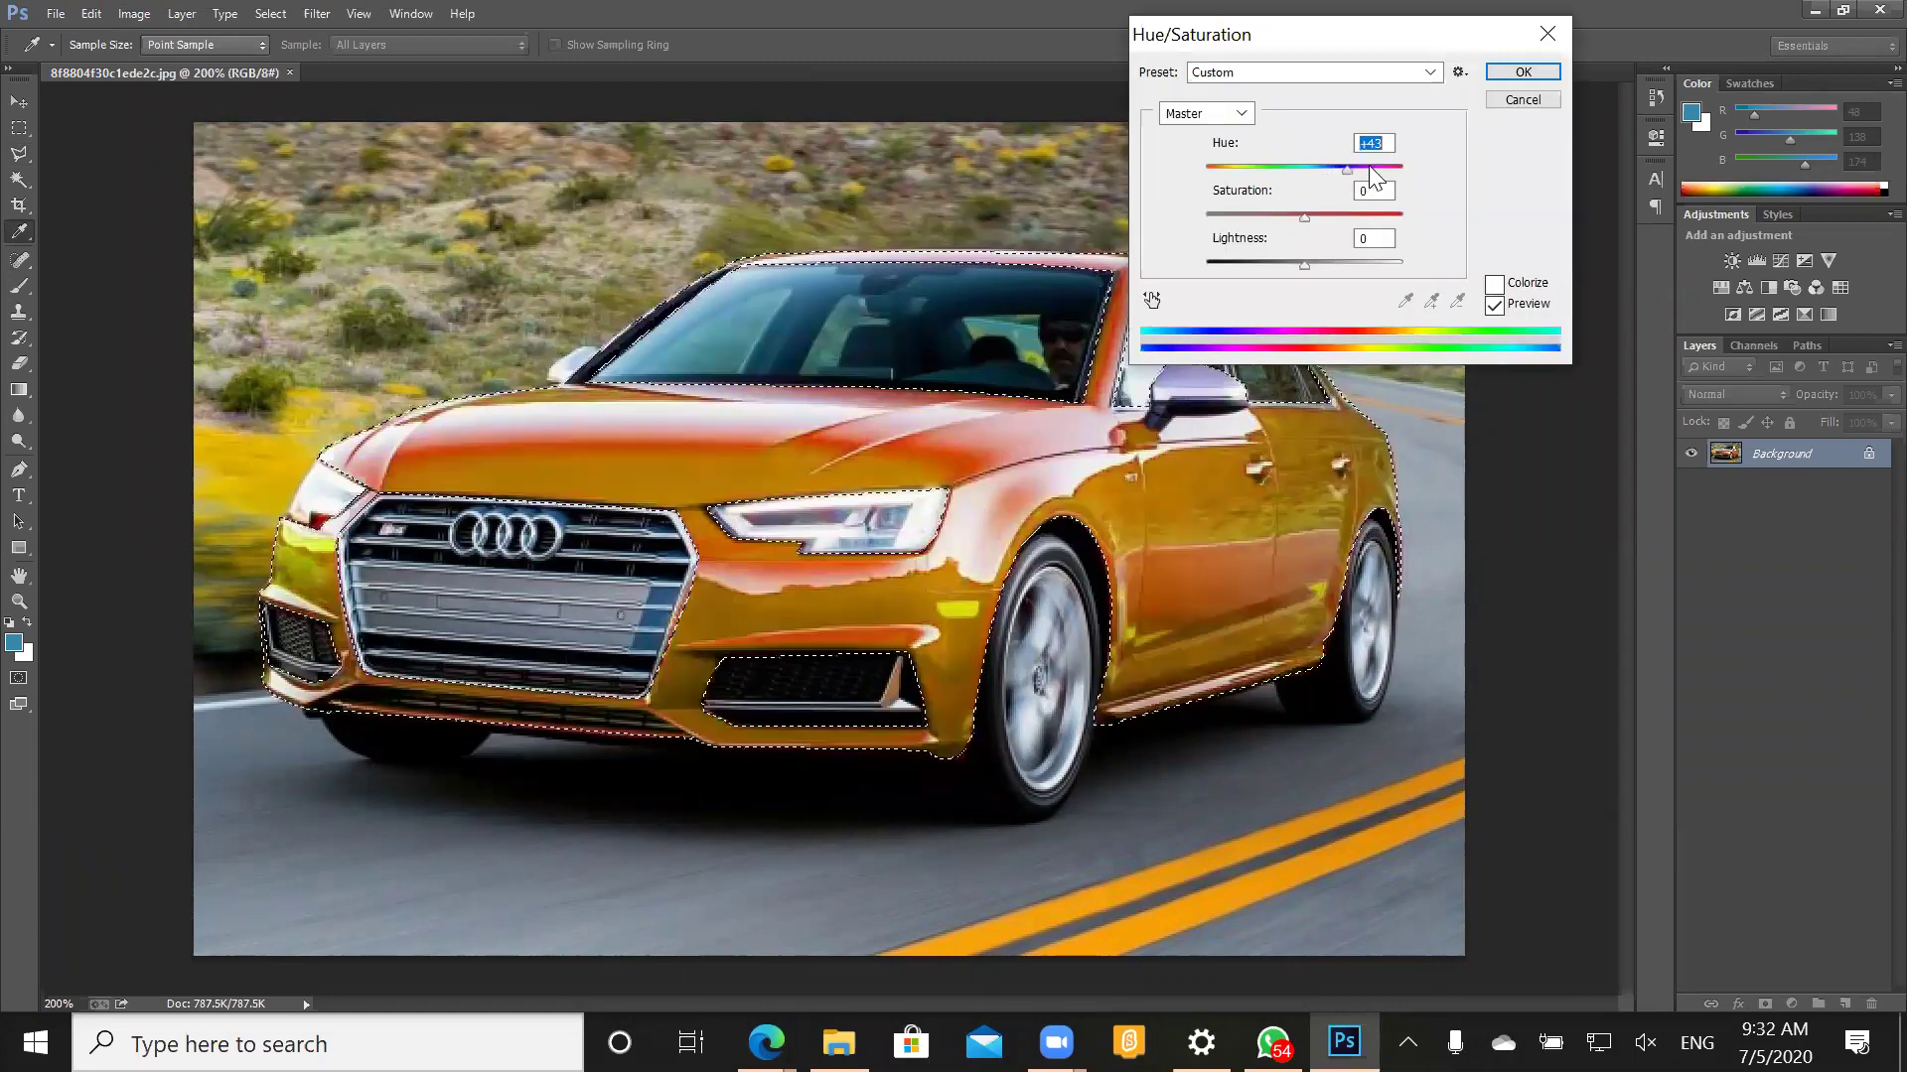
pyautogui.click(1392, 165)
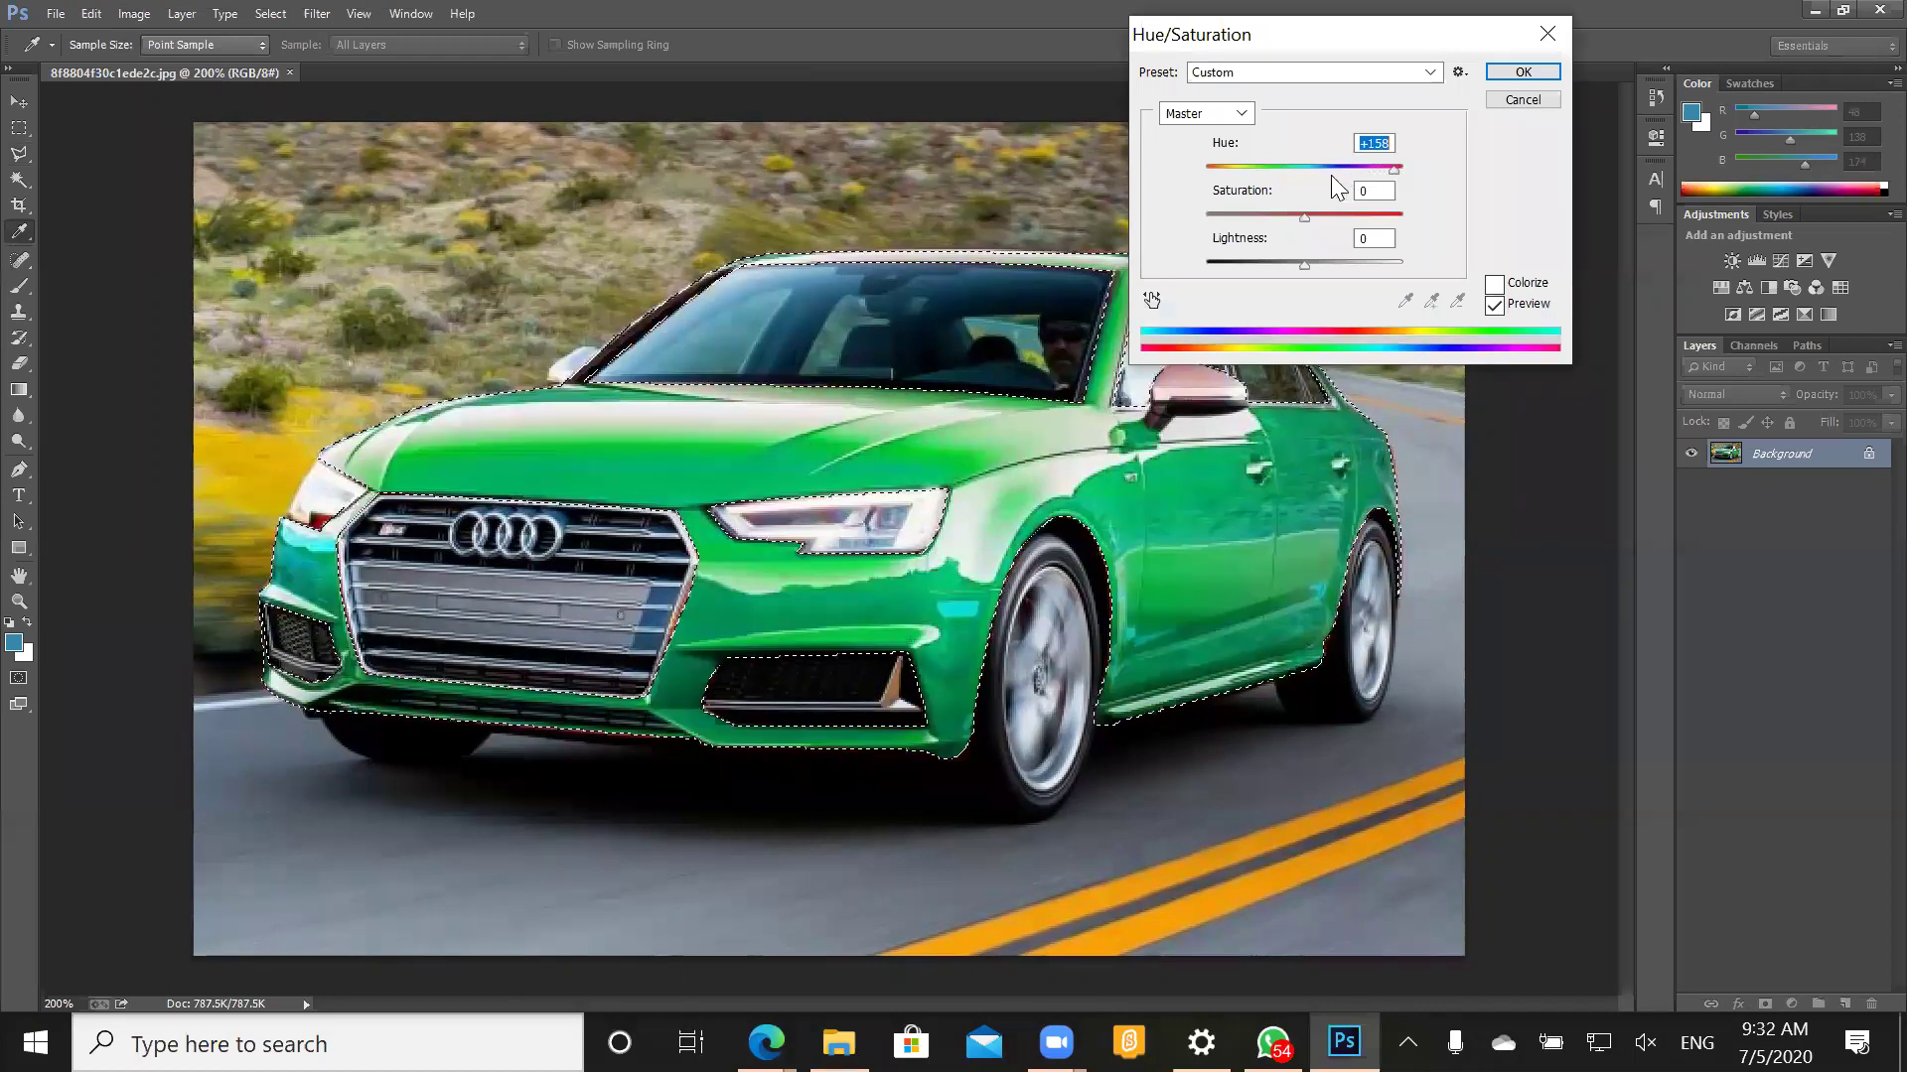
# - Try hue shifts of 0, -66, -103 and -160 on the car body, ending at -116
pyautogui.write('0')
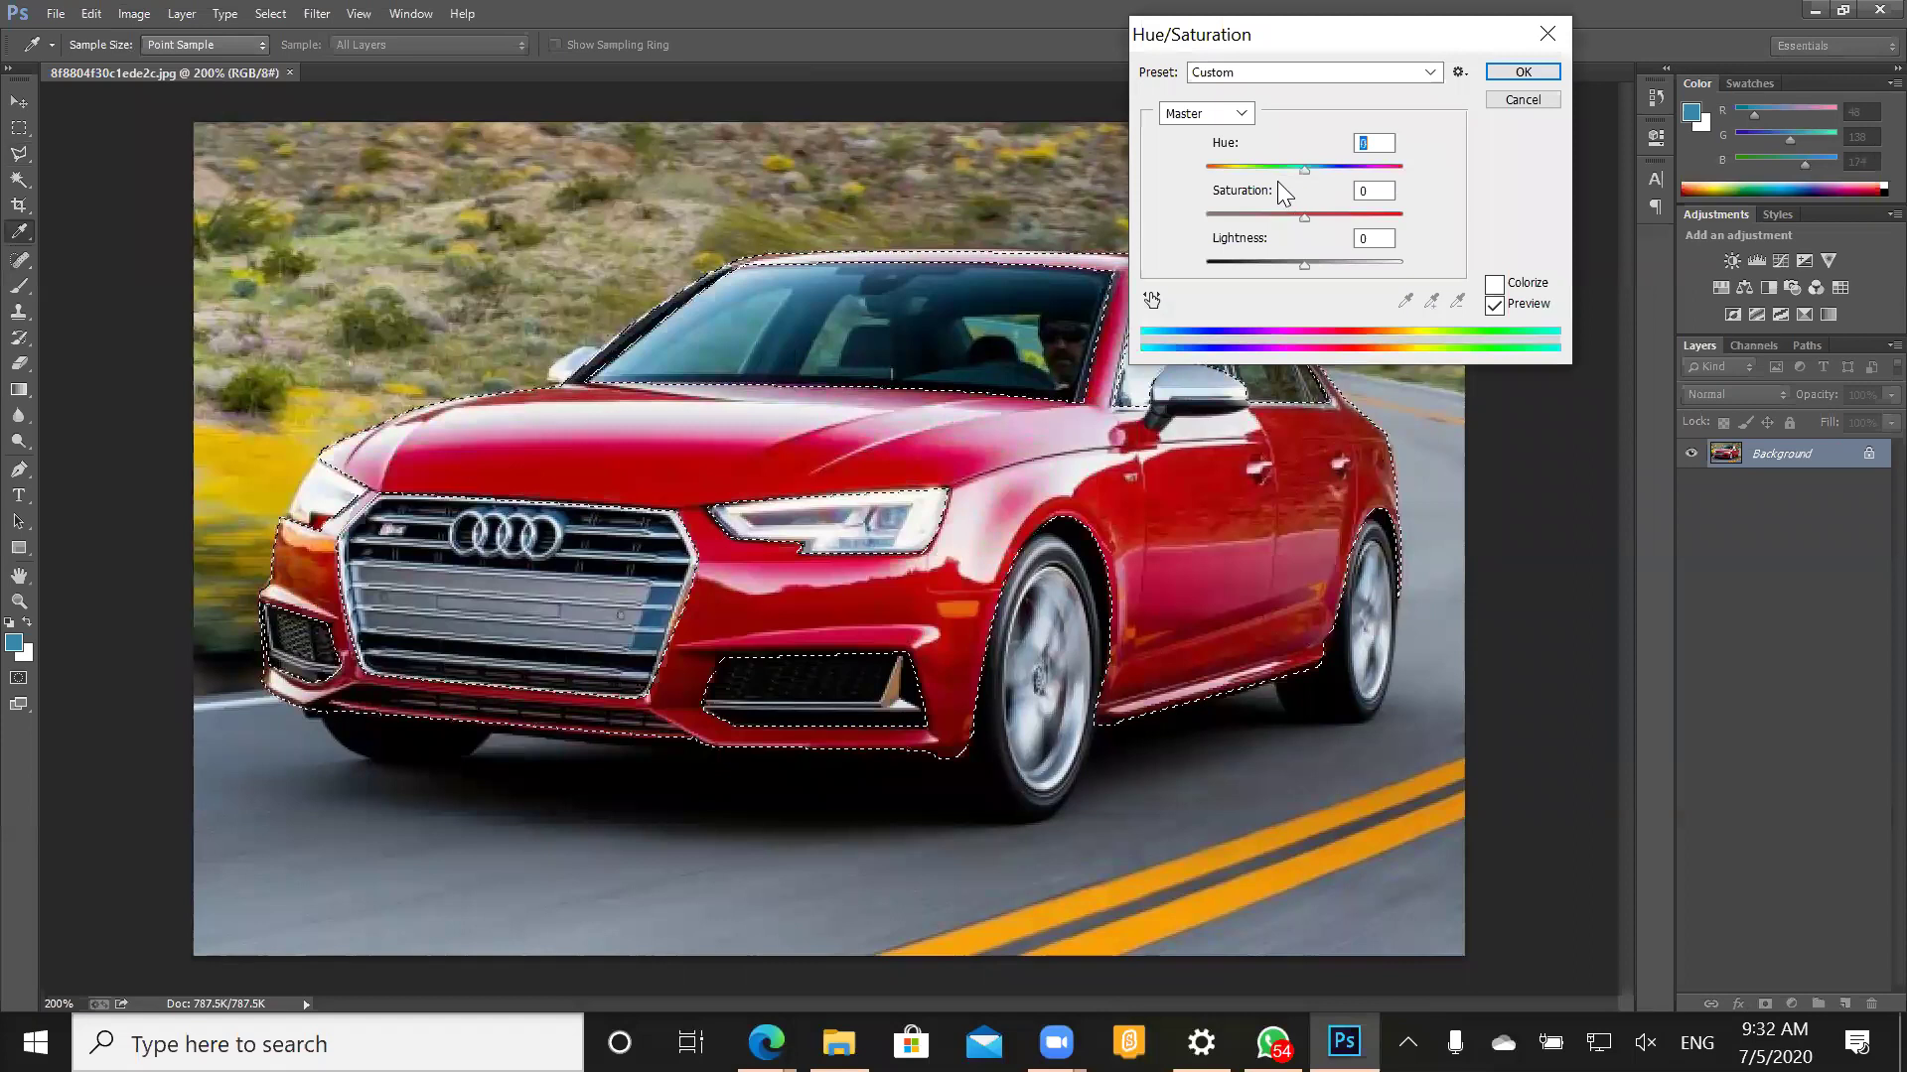
pyautogui.write('-66')
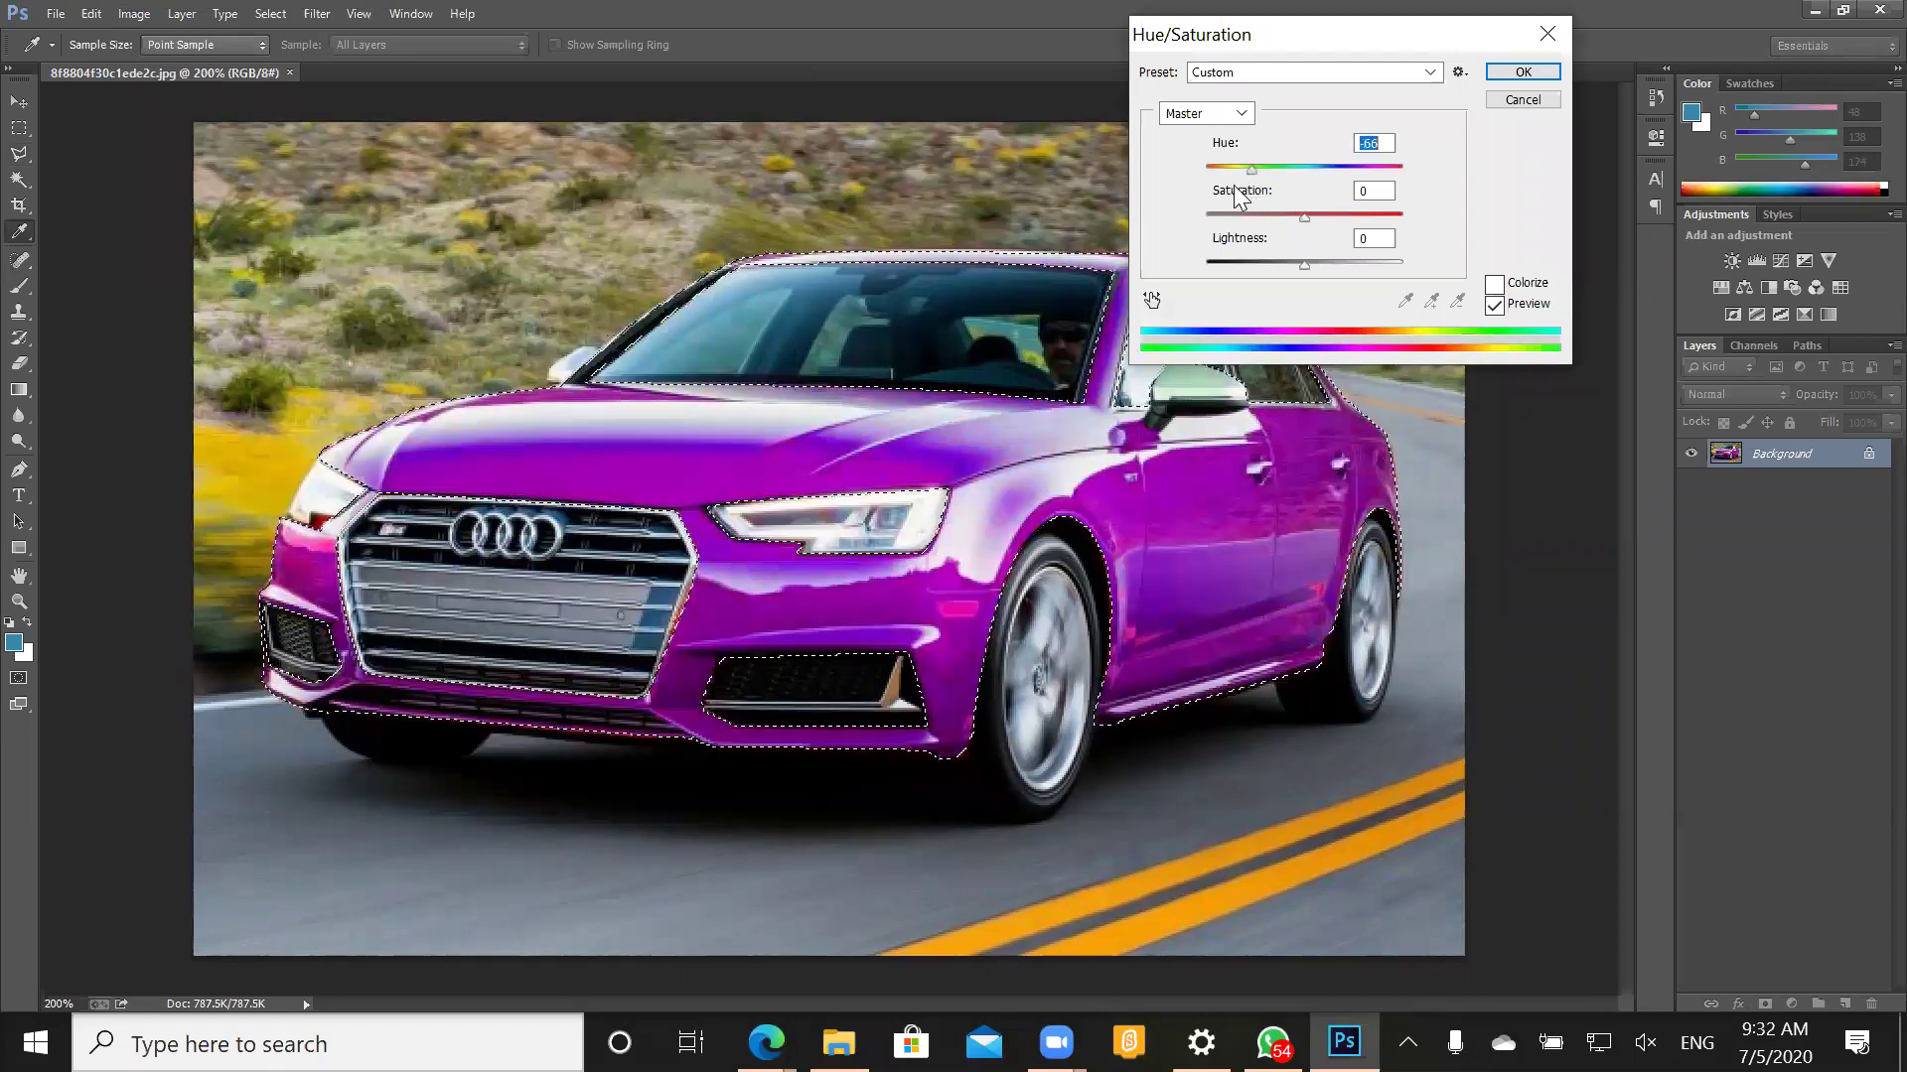
pyautogui.write('-103')
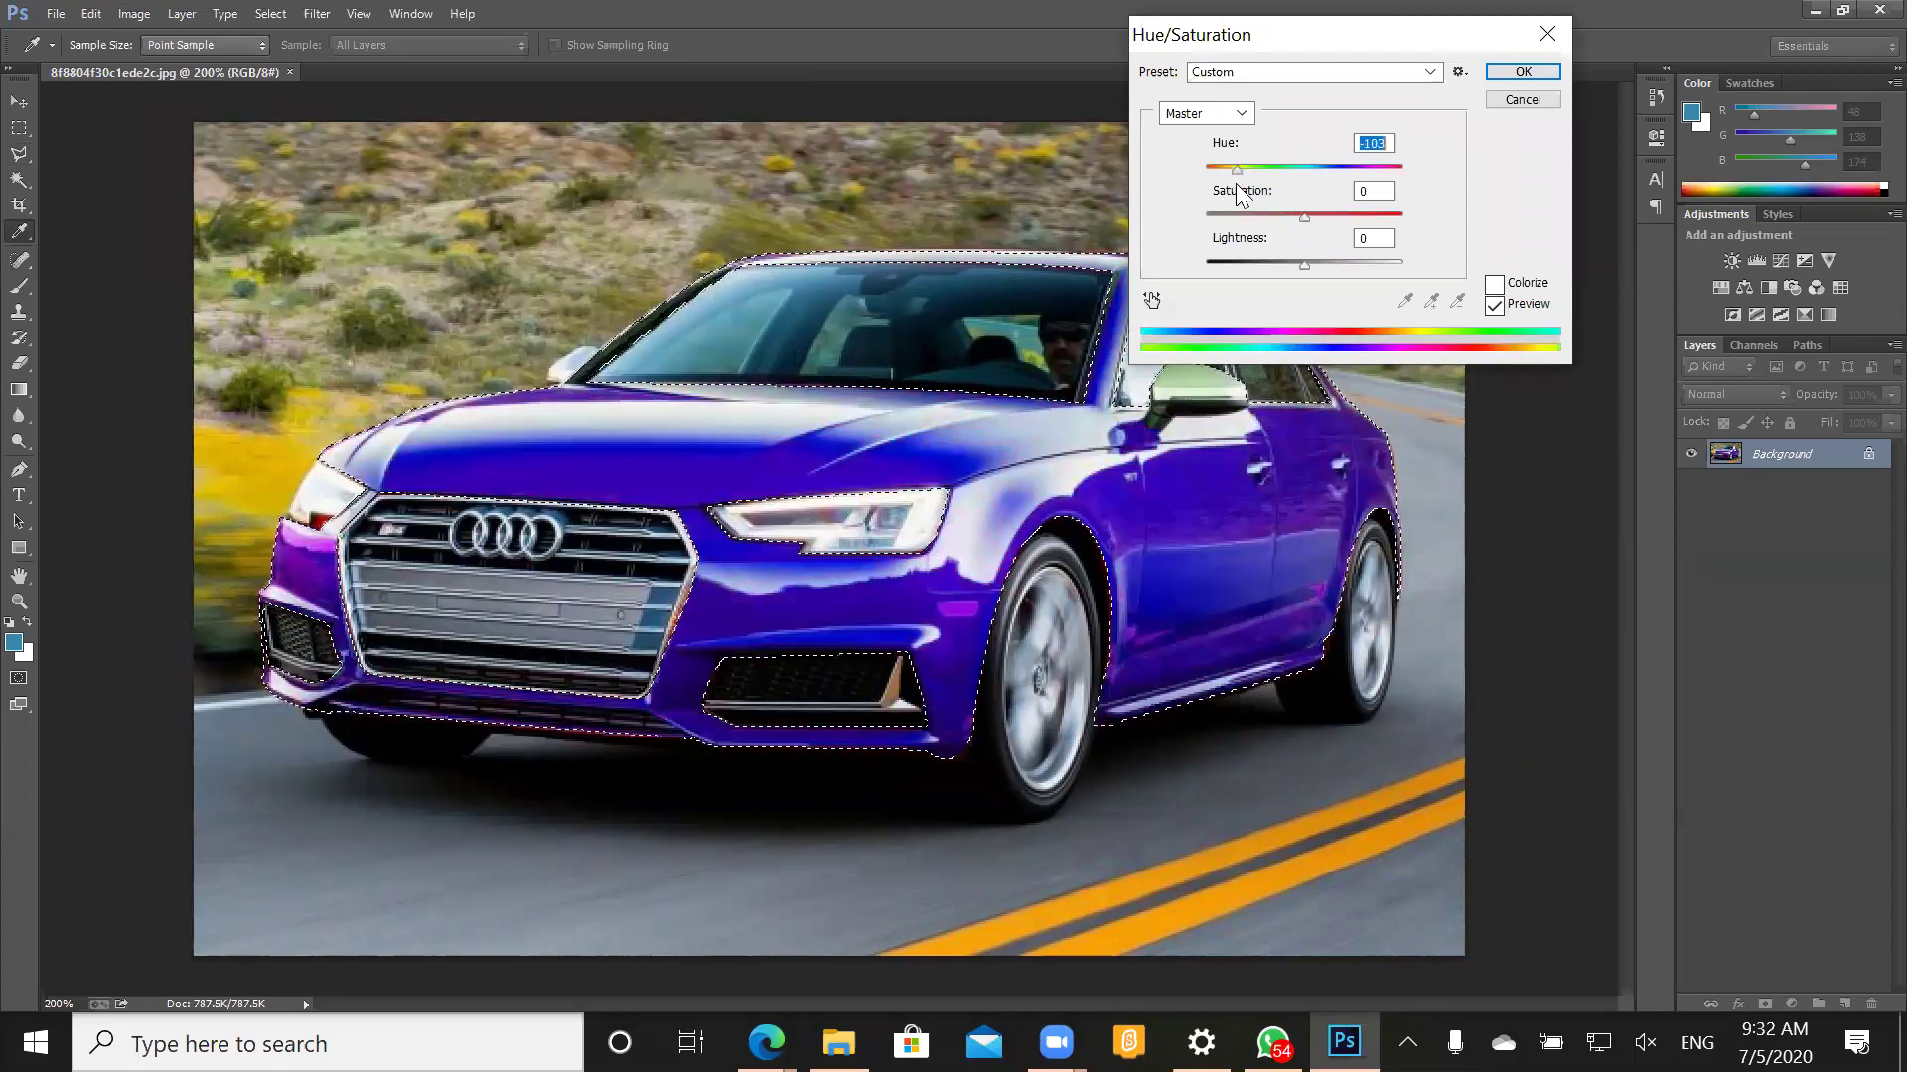
pyautogui.moveTo(1235, 183); pyautogui.dragTo(1213, 194)
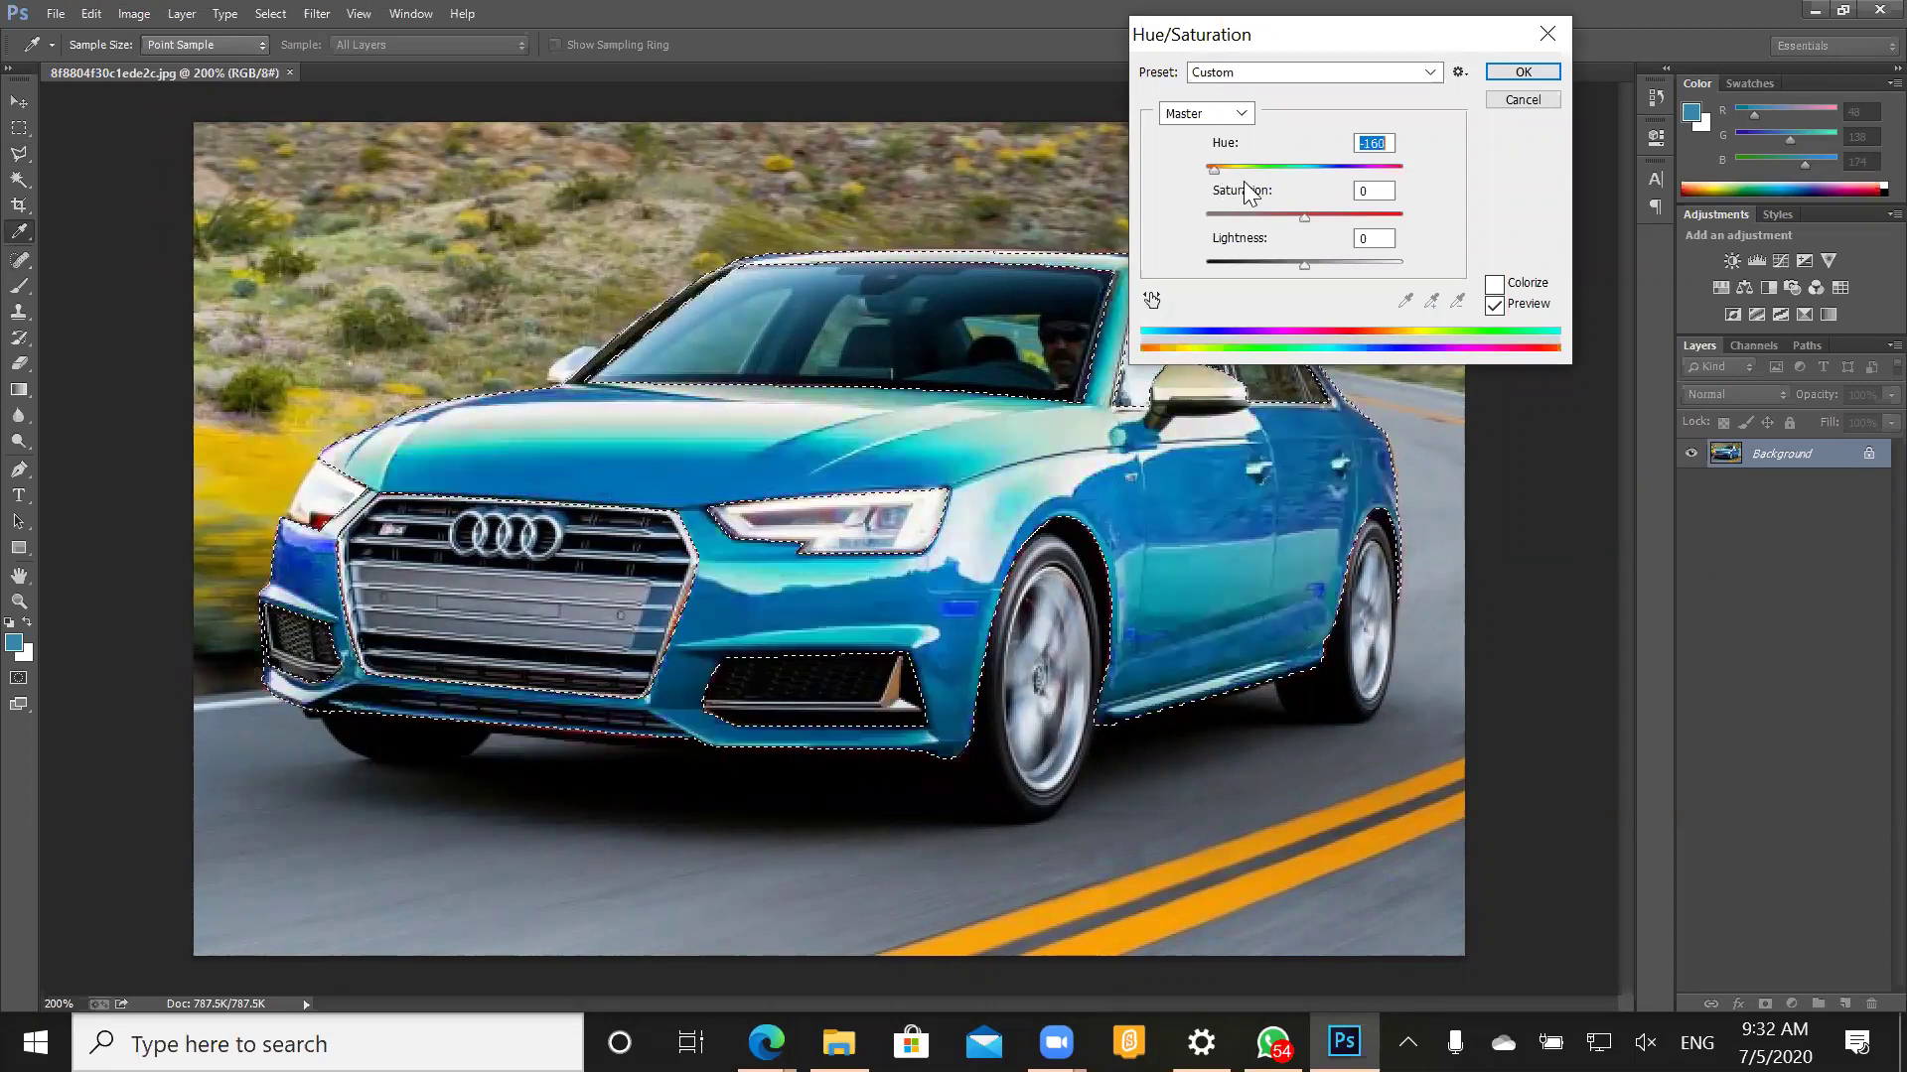
pyautogui.click(1242, 170)
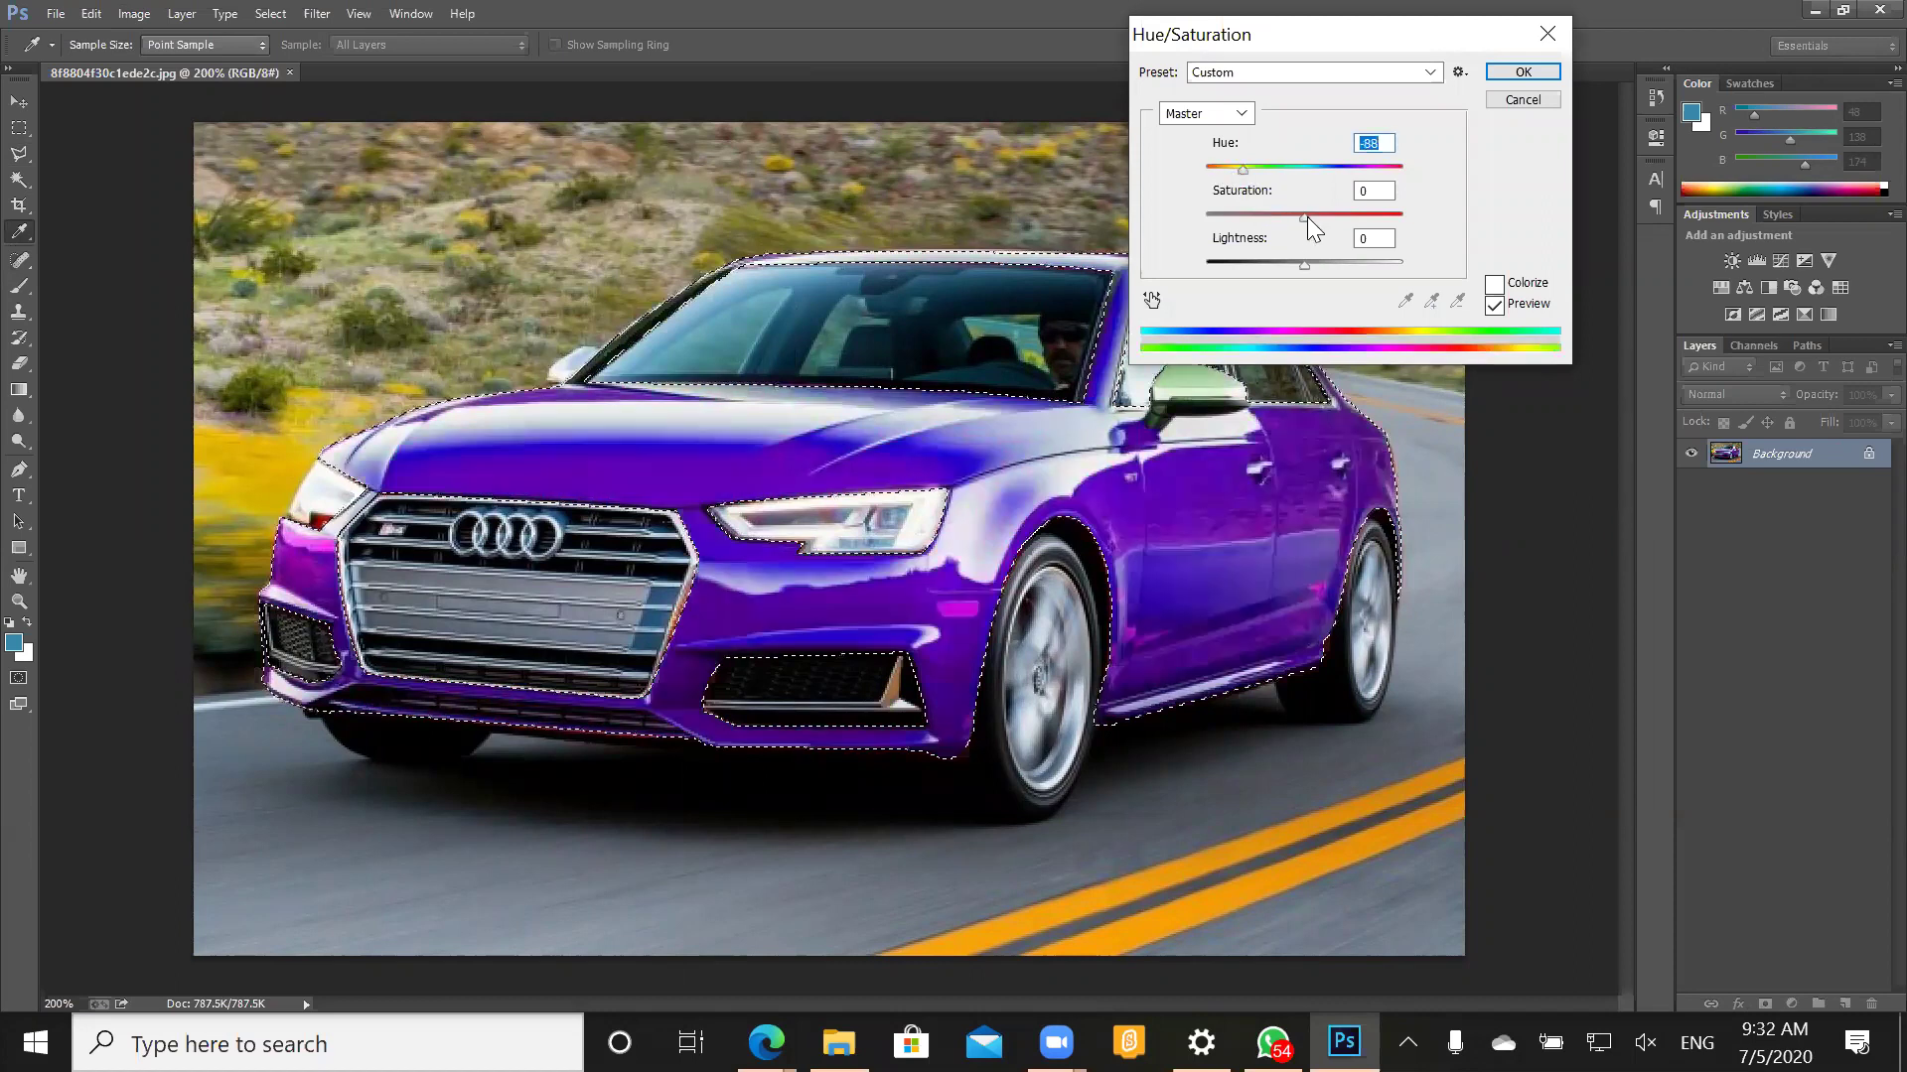
pyautogui.scroll(-20, 1334, 214)
# - Try saturation values of +93 and -100 on the car body, ending at -22
pyautogui.click(1393, 215)
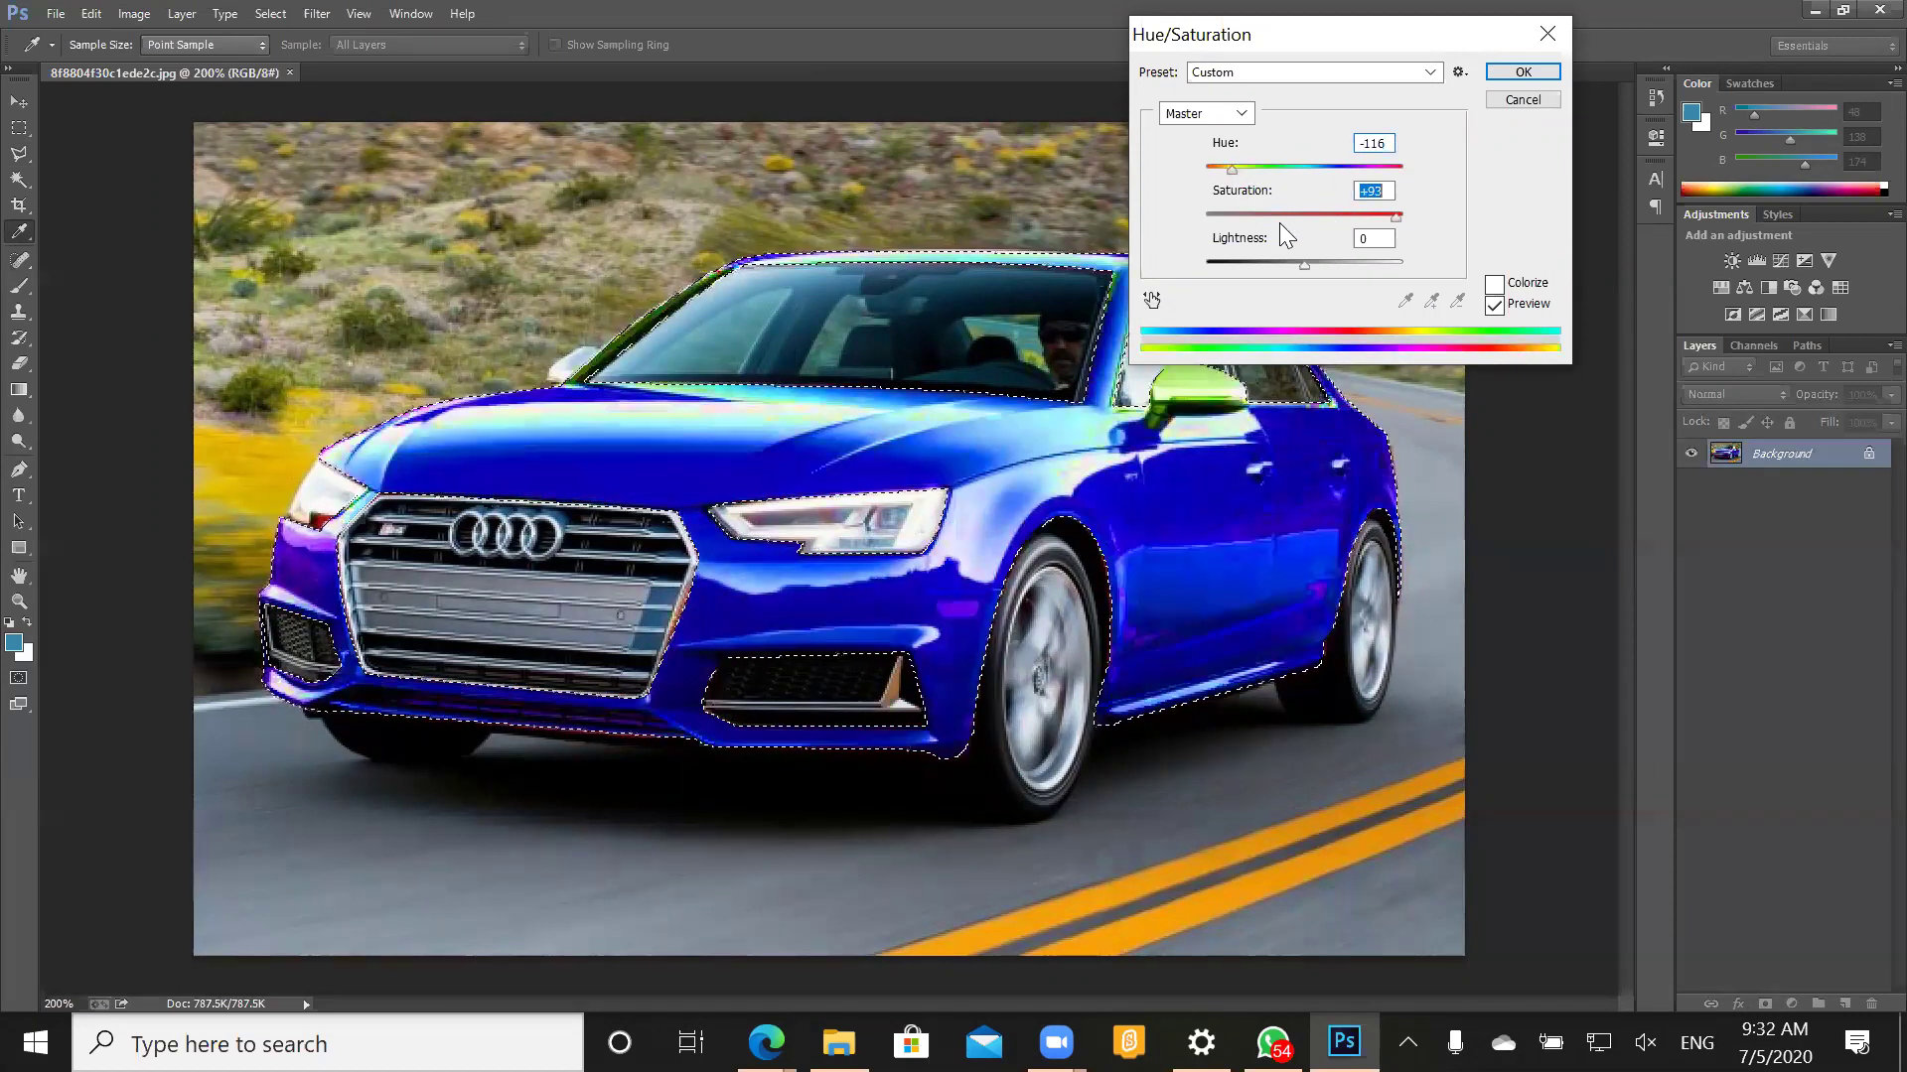
pyautogui.write('51')
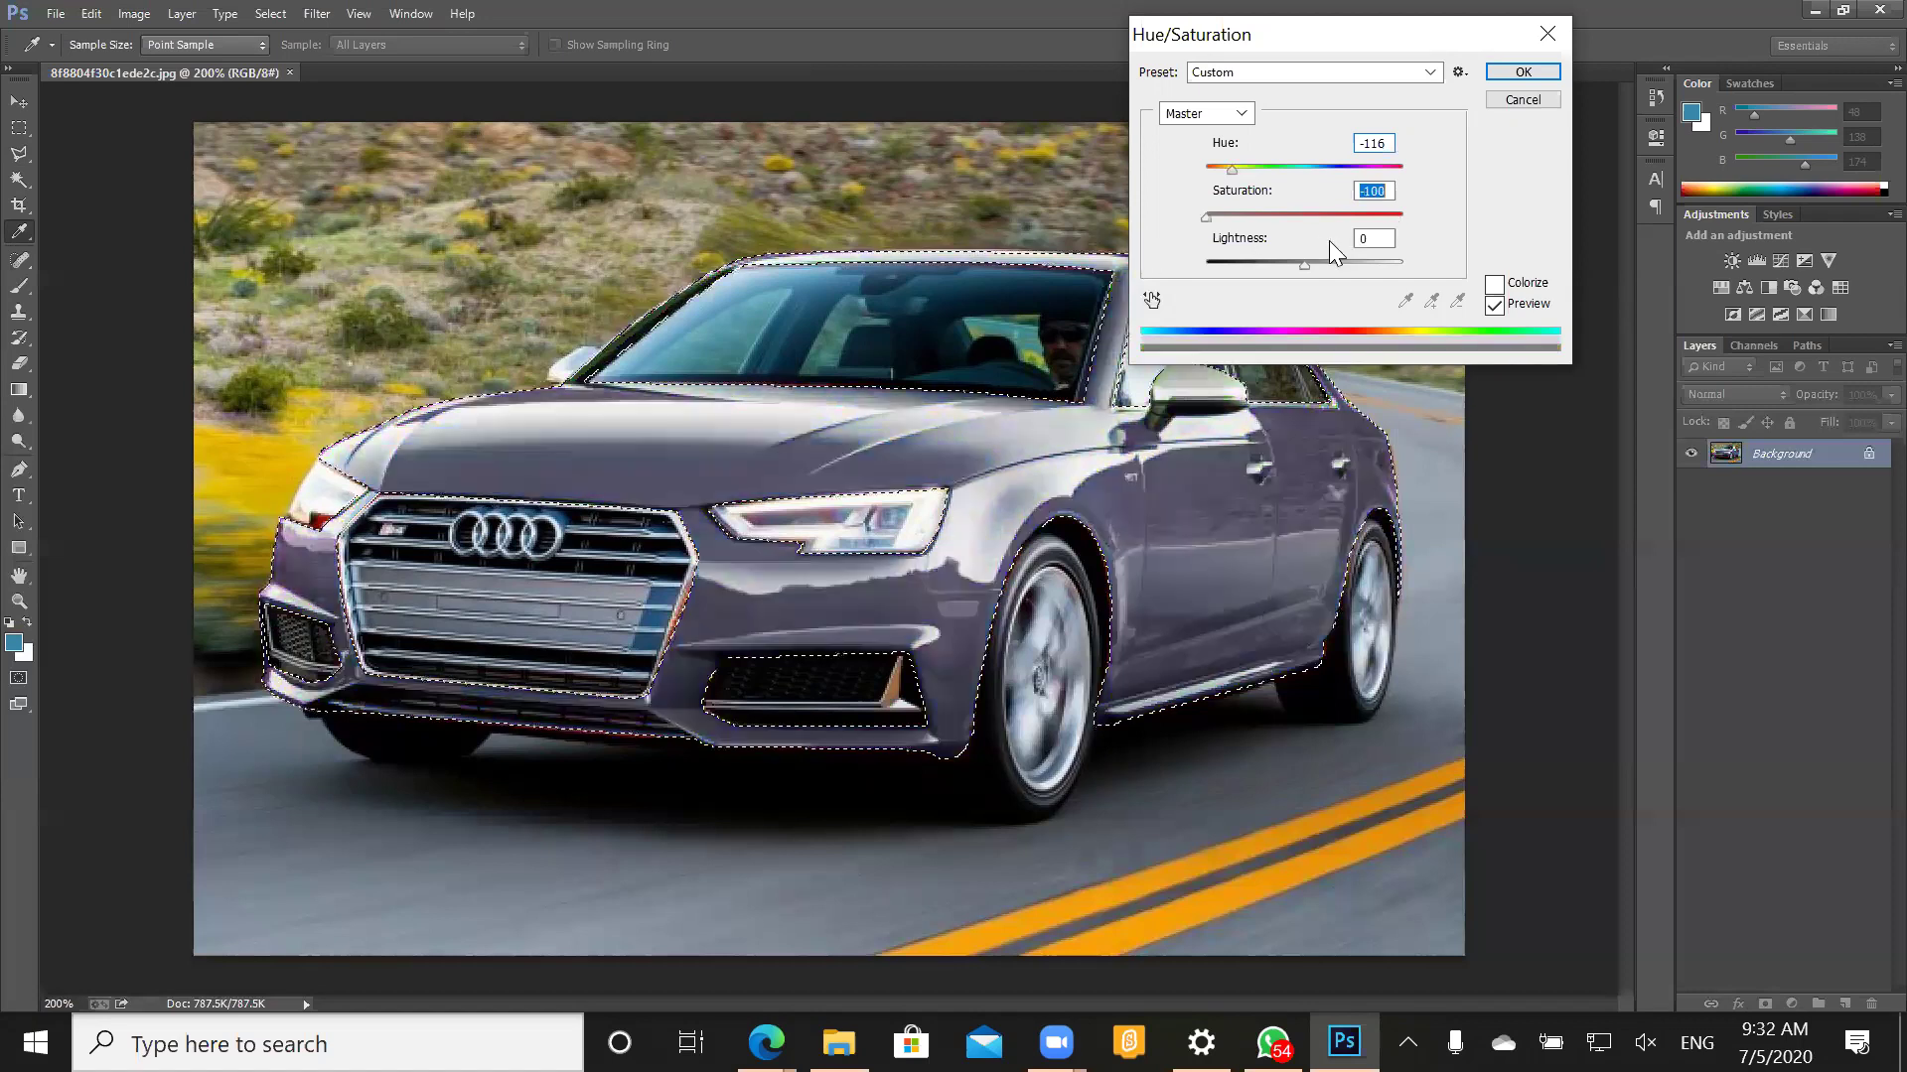
pyautogui.write('-100')
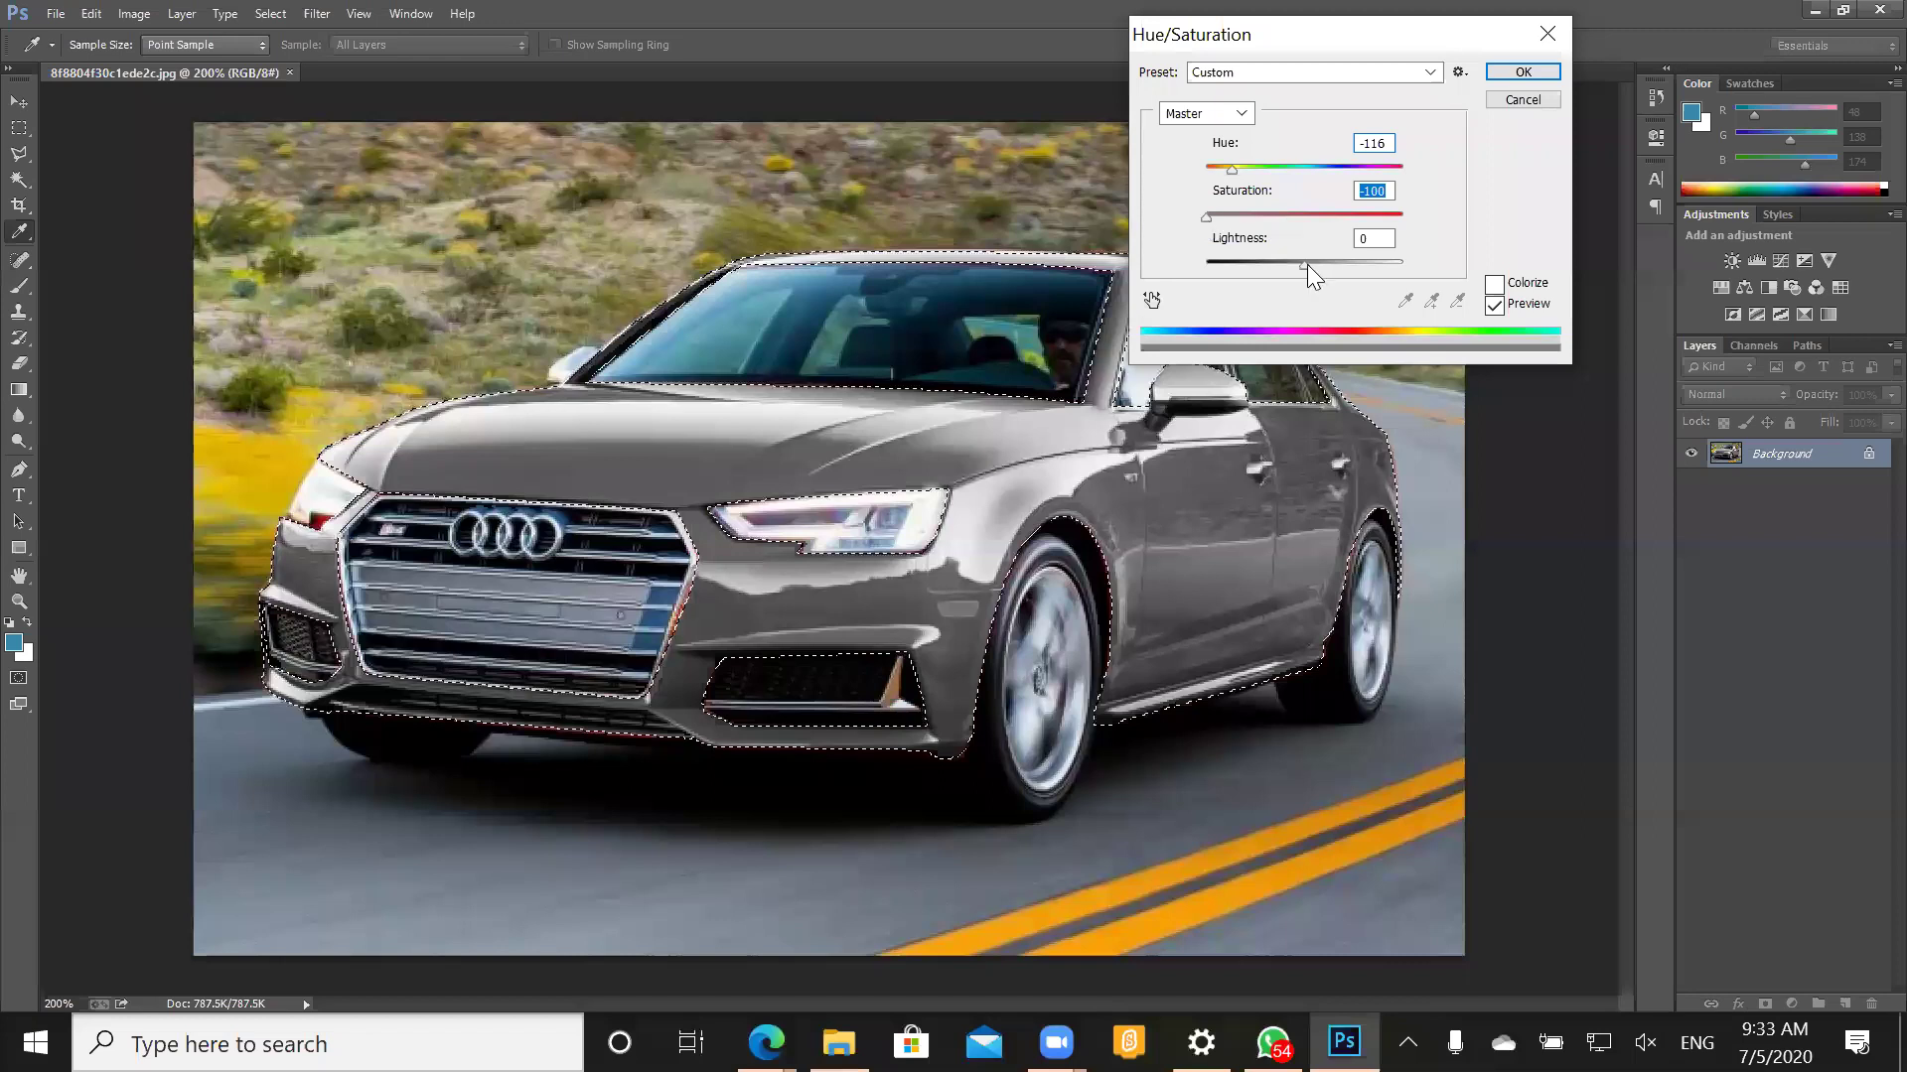
pyautogui.write('-22')
# - Try lightness values of -20, +41 and -9 on the car body and cancel the Hue/Saturation adjustment
pyautogui.press('Tab')
pyautogui.write('-20')
pyautogui.moveTo(1323, 260); pyautogui.dragTo(1345, 260)
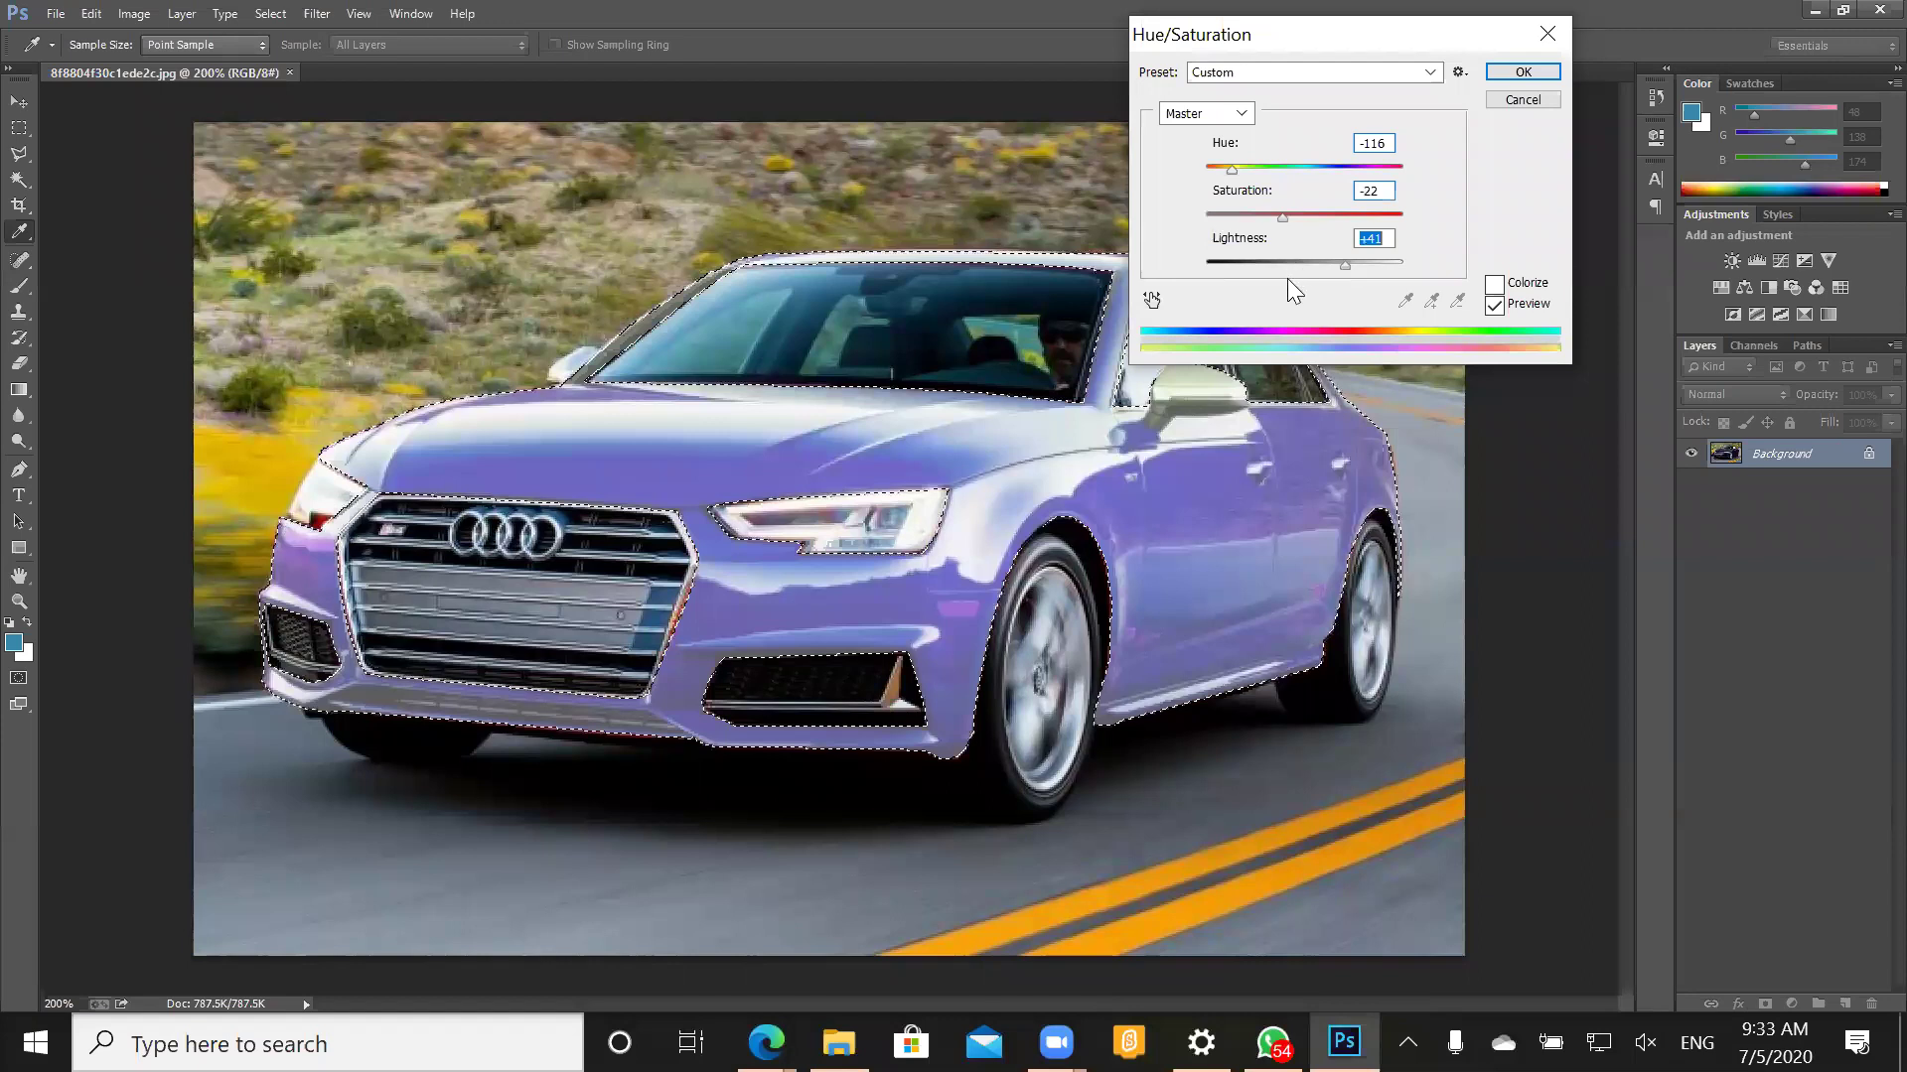
pyautogui.hotkey('shift', 'Down')
pyautogui.hotkey('shift', 'Down')
pyautogui.hotkey('shift', 'Down')
pyautogui.hotkey('shift', 'Down')
pyautogui.hotkey('shift', 'Down')
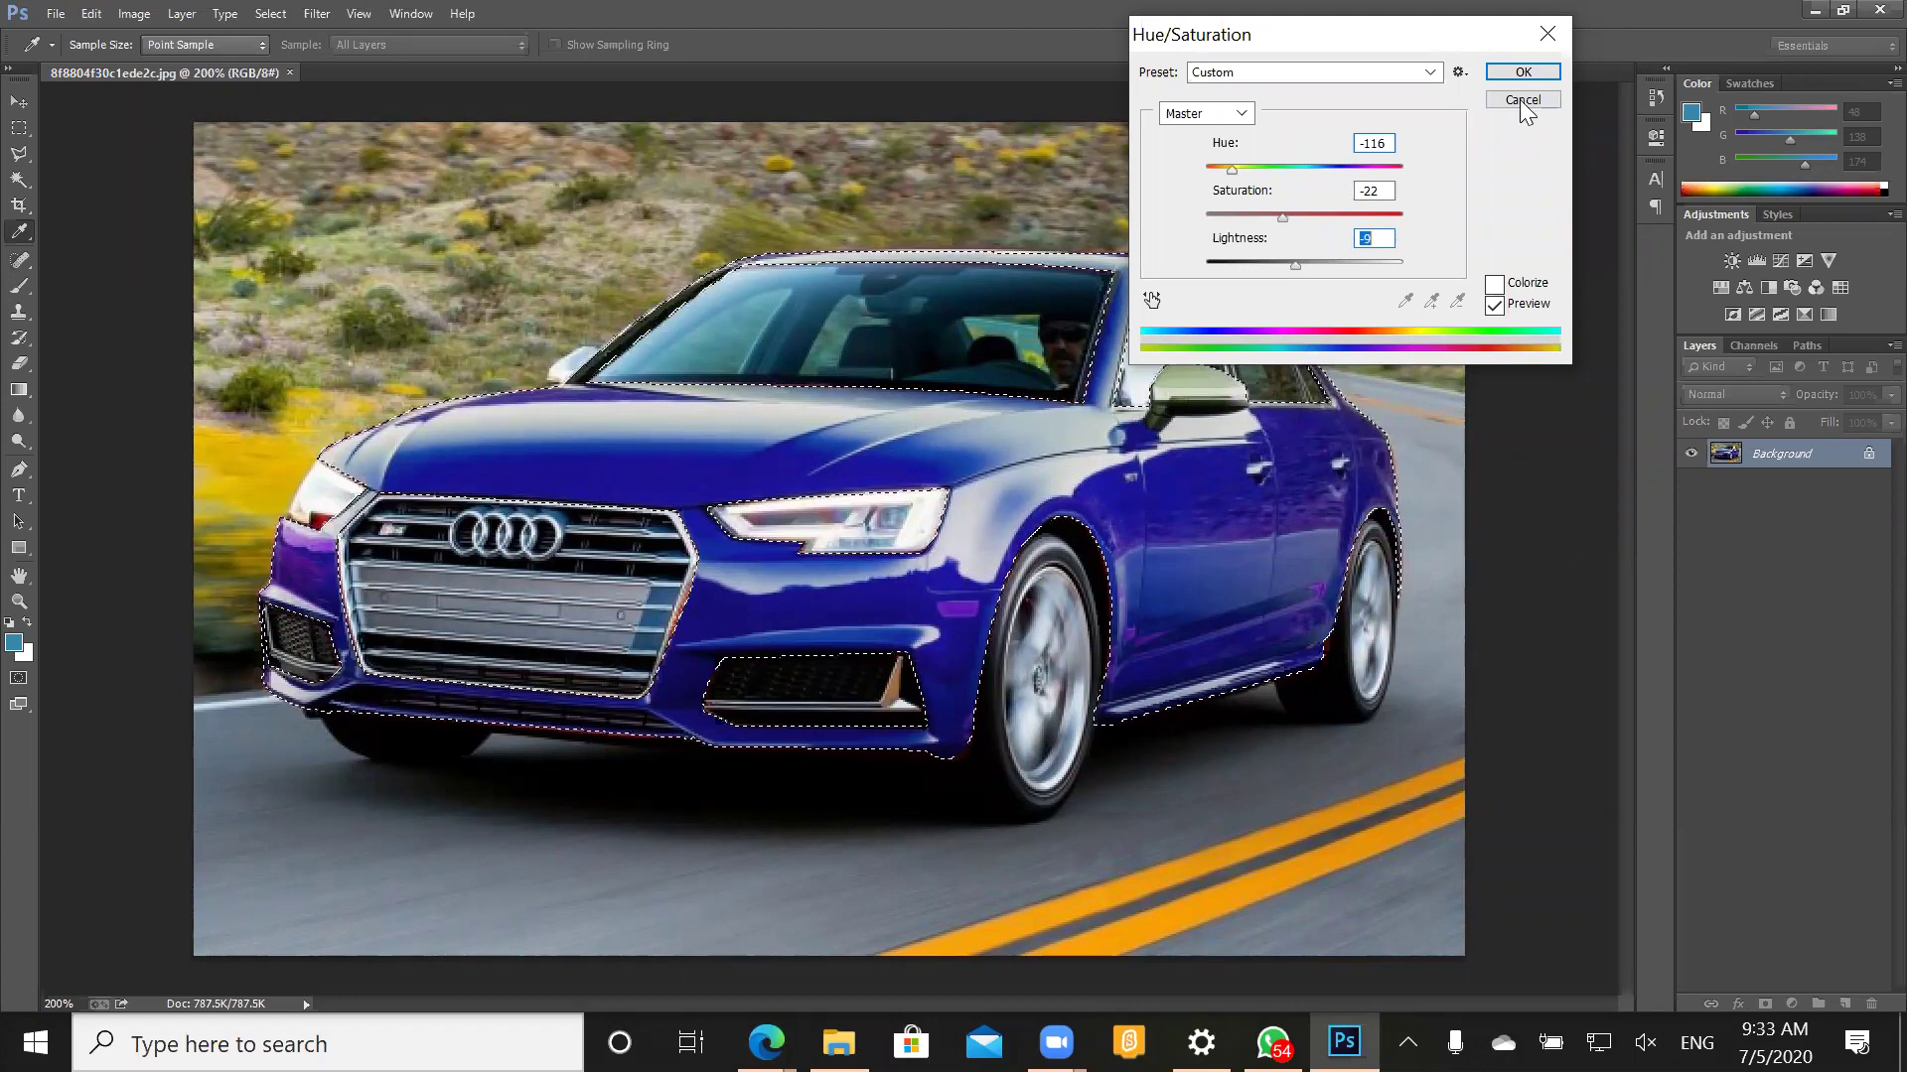
pyautogui.press('Return')
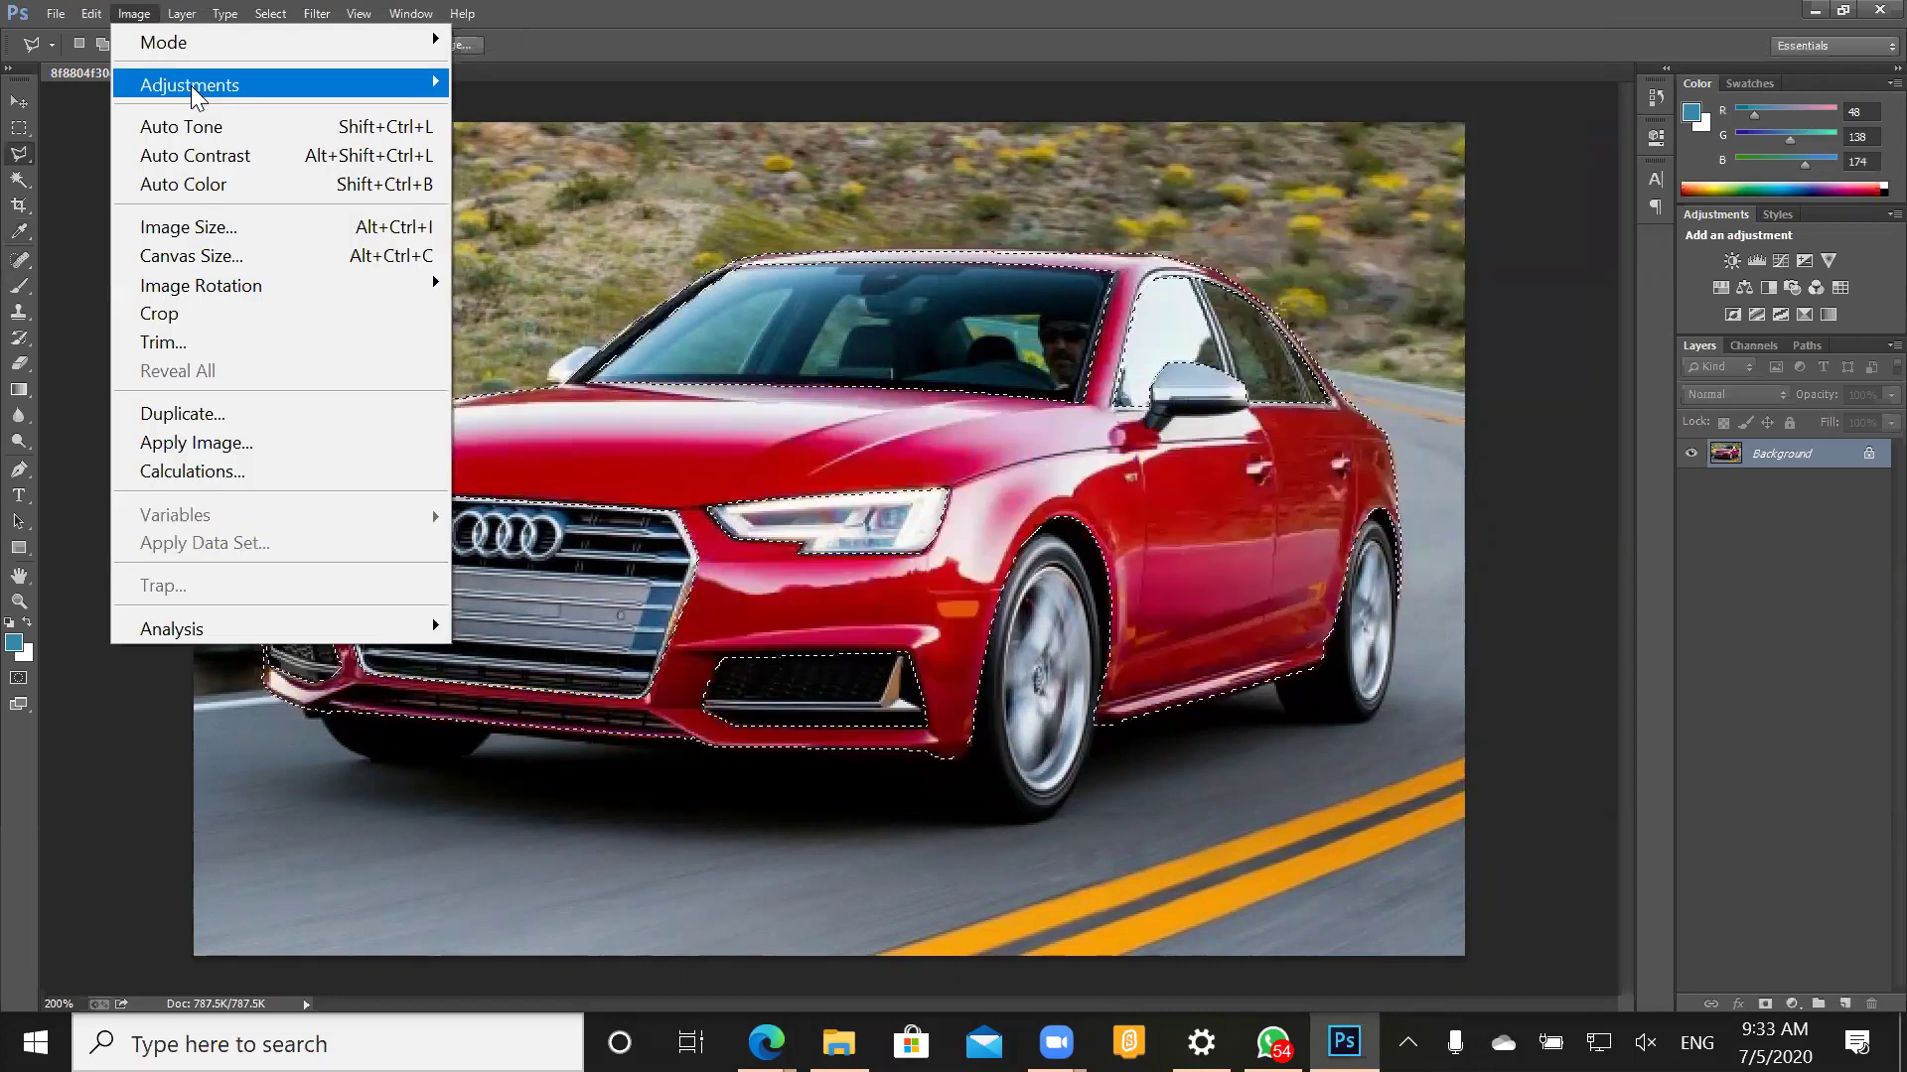
# - Open Color Balance for the selected car body, keep its dialog clear of the car, and display the image's colour channels
pyautogui.moveTo(238, 85)
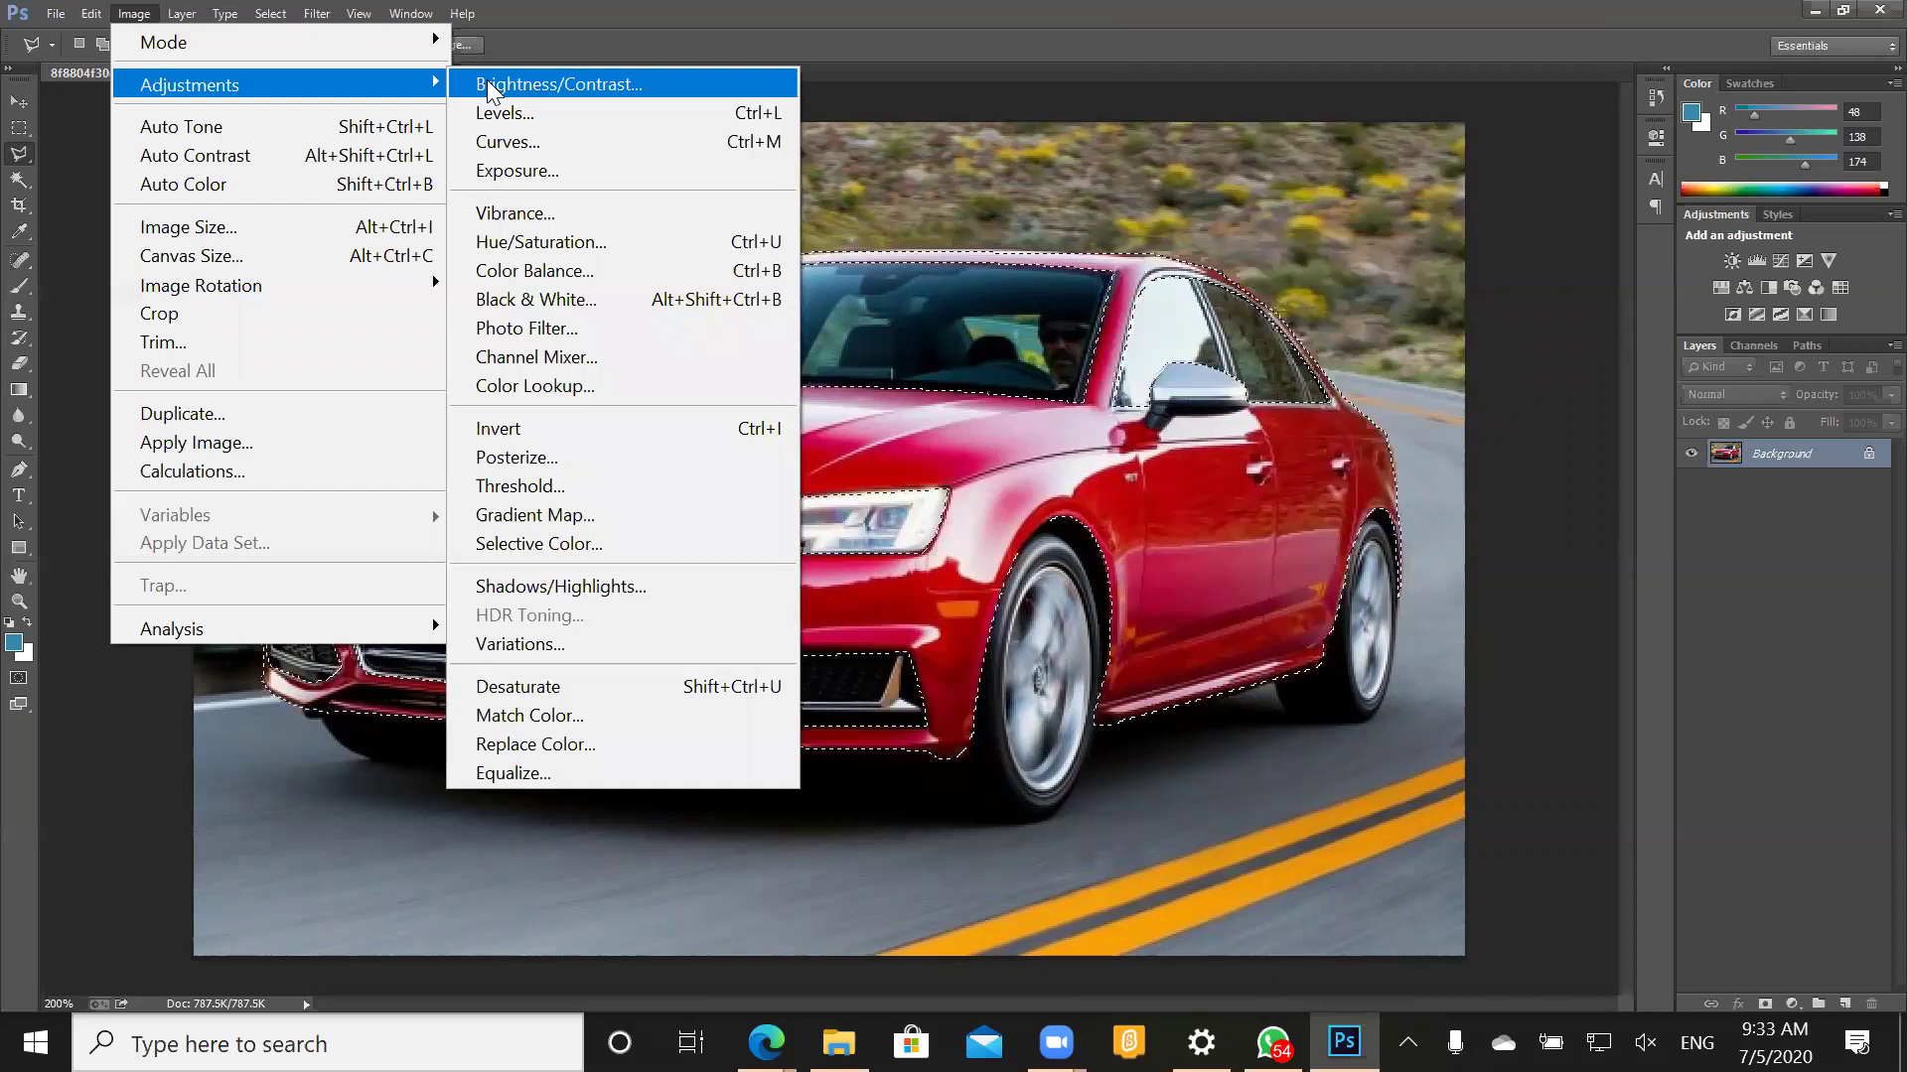
pyautogui.click(531, 273)
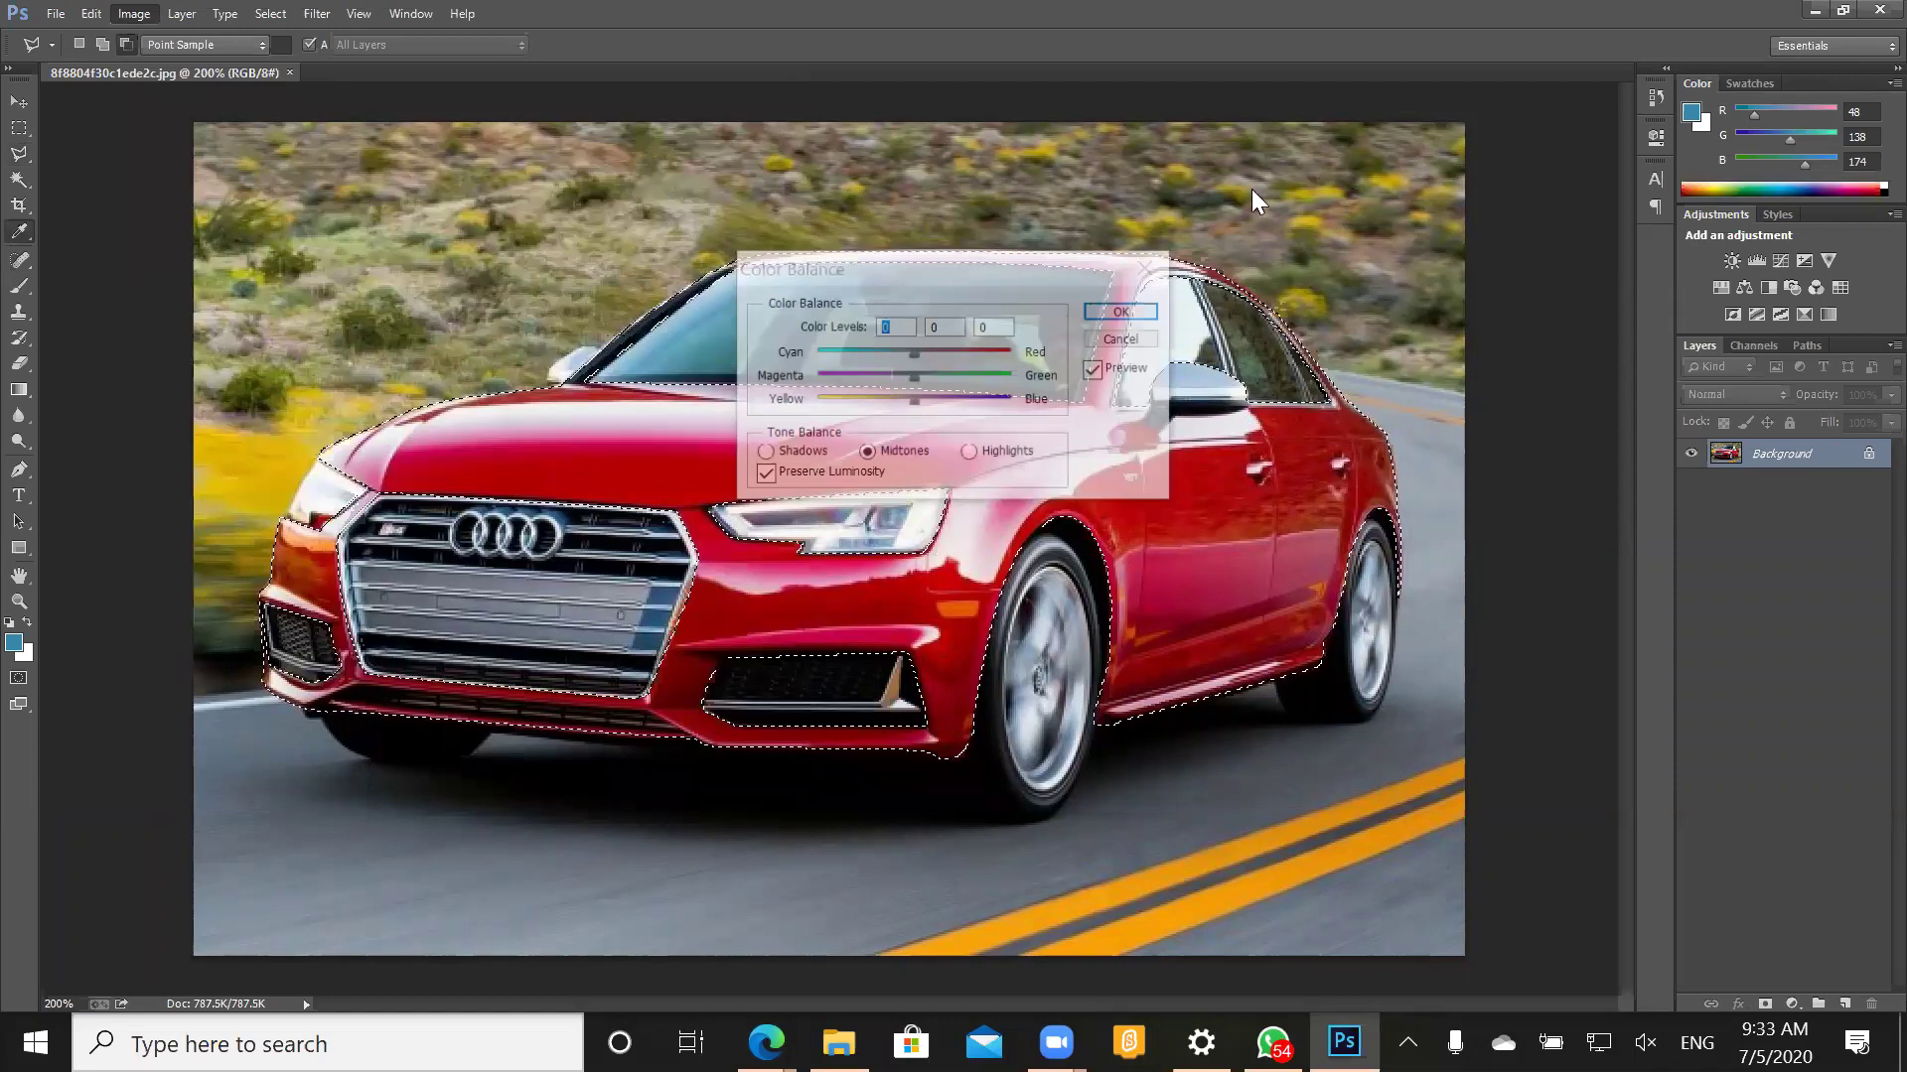
pyautogui.click(1233, 236)
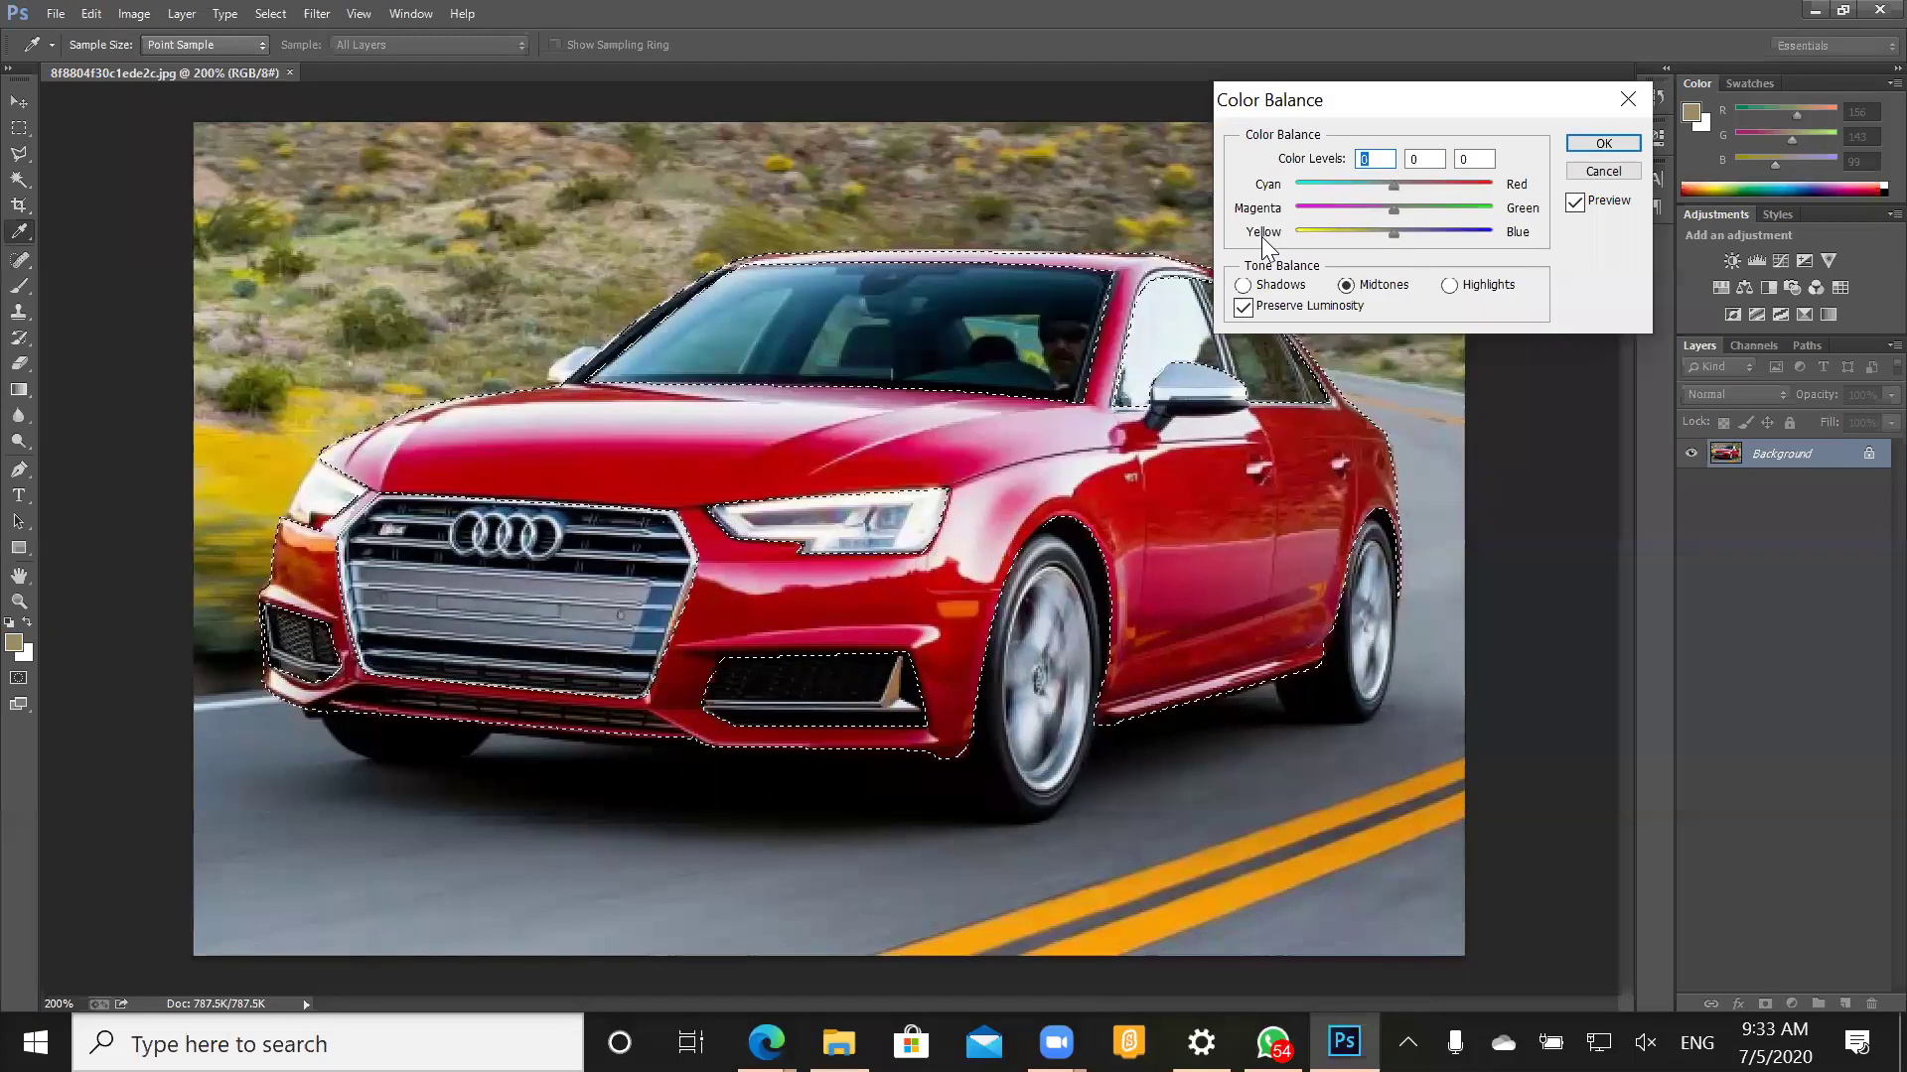
pyautogui.click(1759, 345)
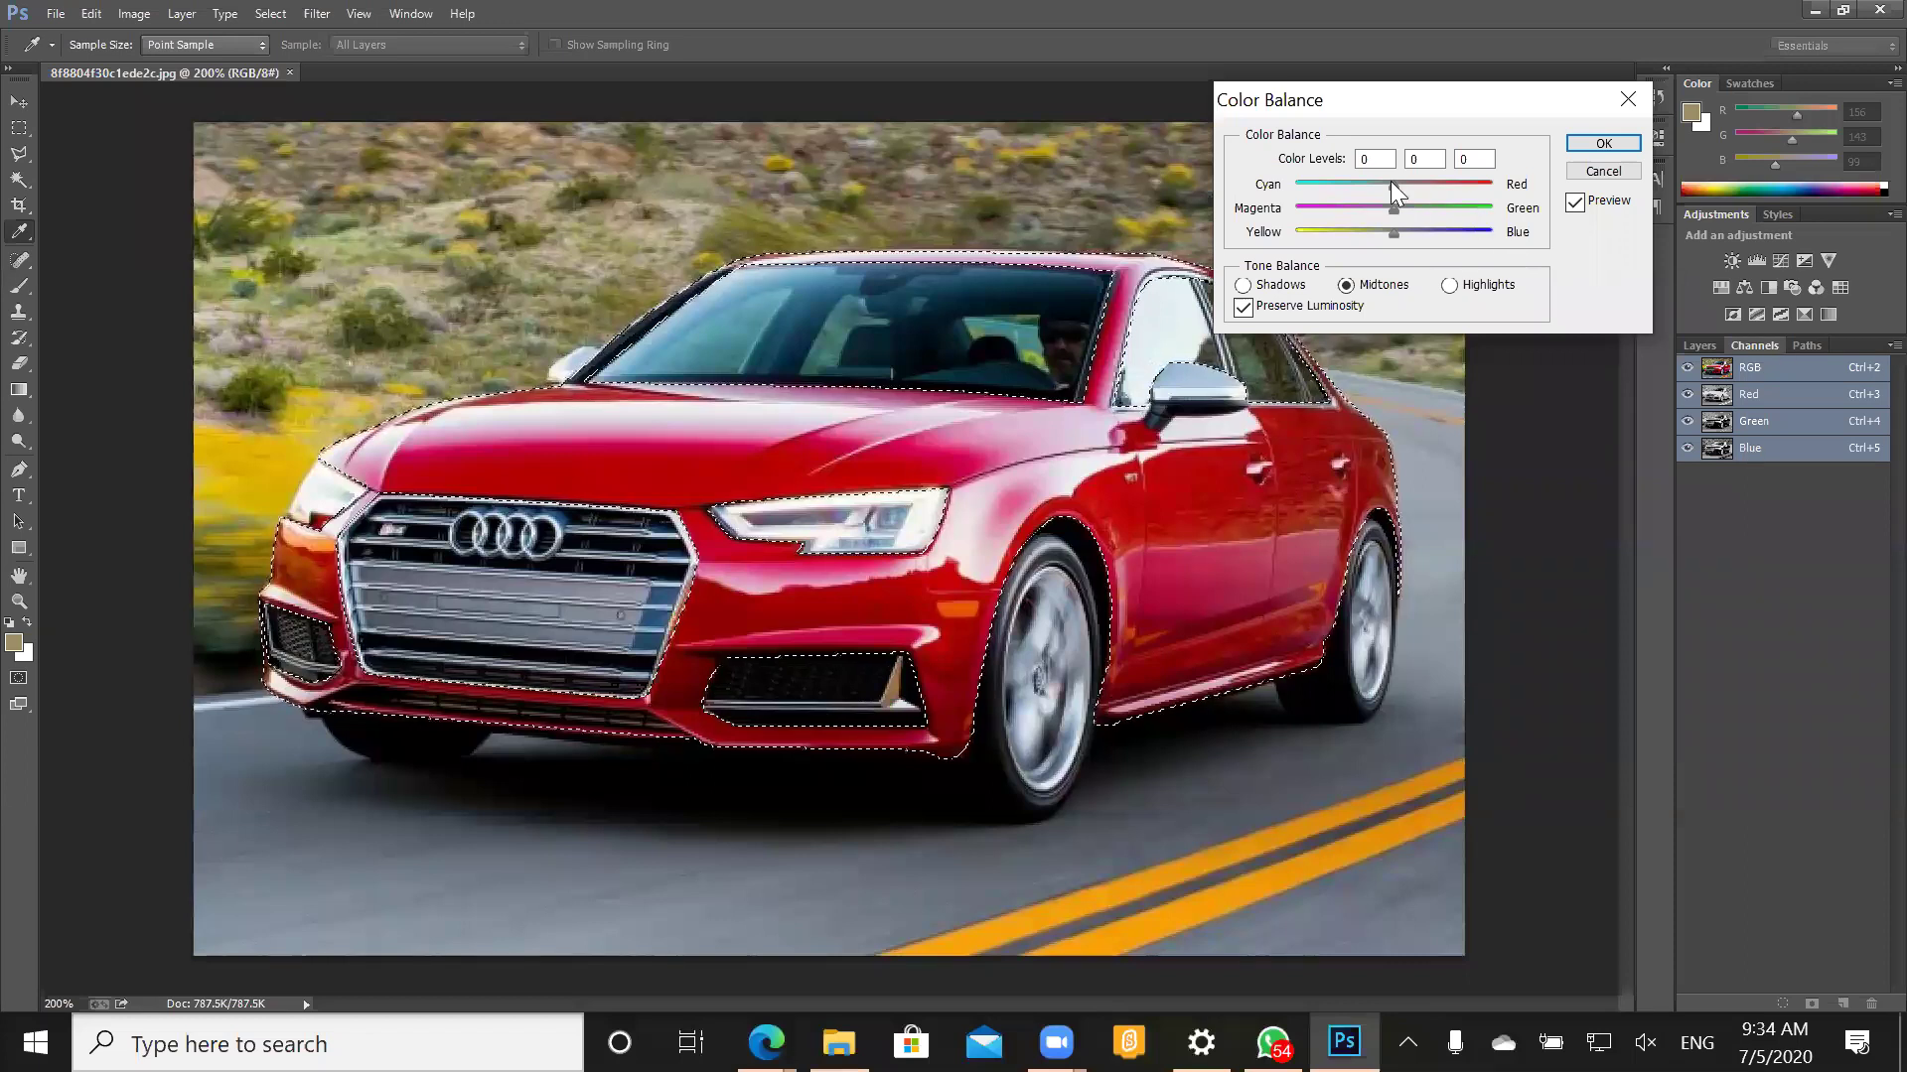
# - Try midtone levels of +23, -100 and -72 for cyan–red, -71 for magenta–green, and -28 and -100 for yellow–blue
pyautogui.moveTo(1406, 183)
pyautogui.mouseDown()
pyautogui.moveTo(1460, 186)
pyautogui.moveTo(1416, 188)
pyautogui.mouseUp()
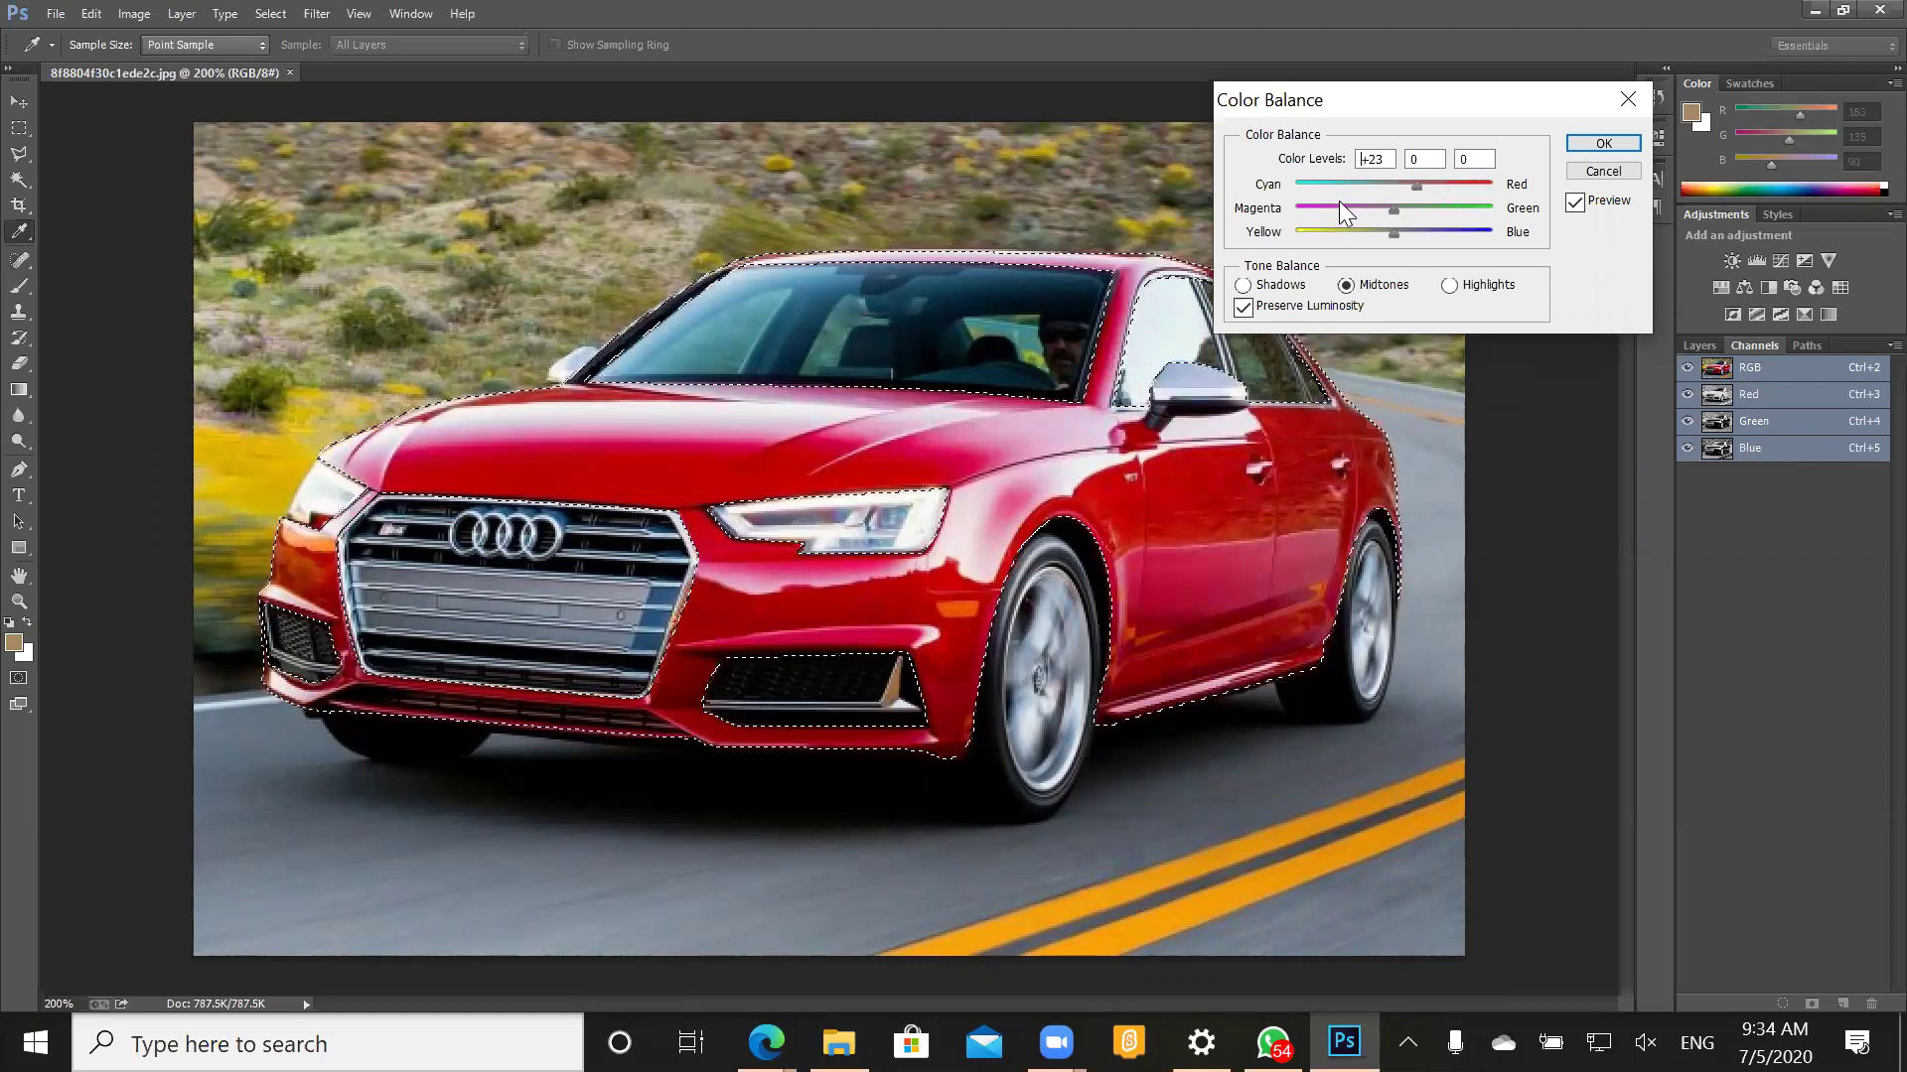
pyautogui.write('-100')
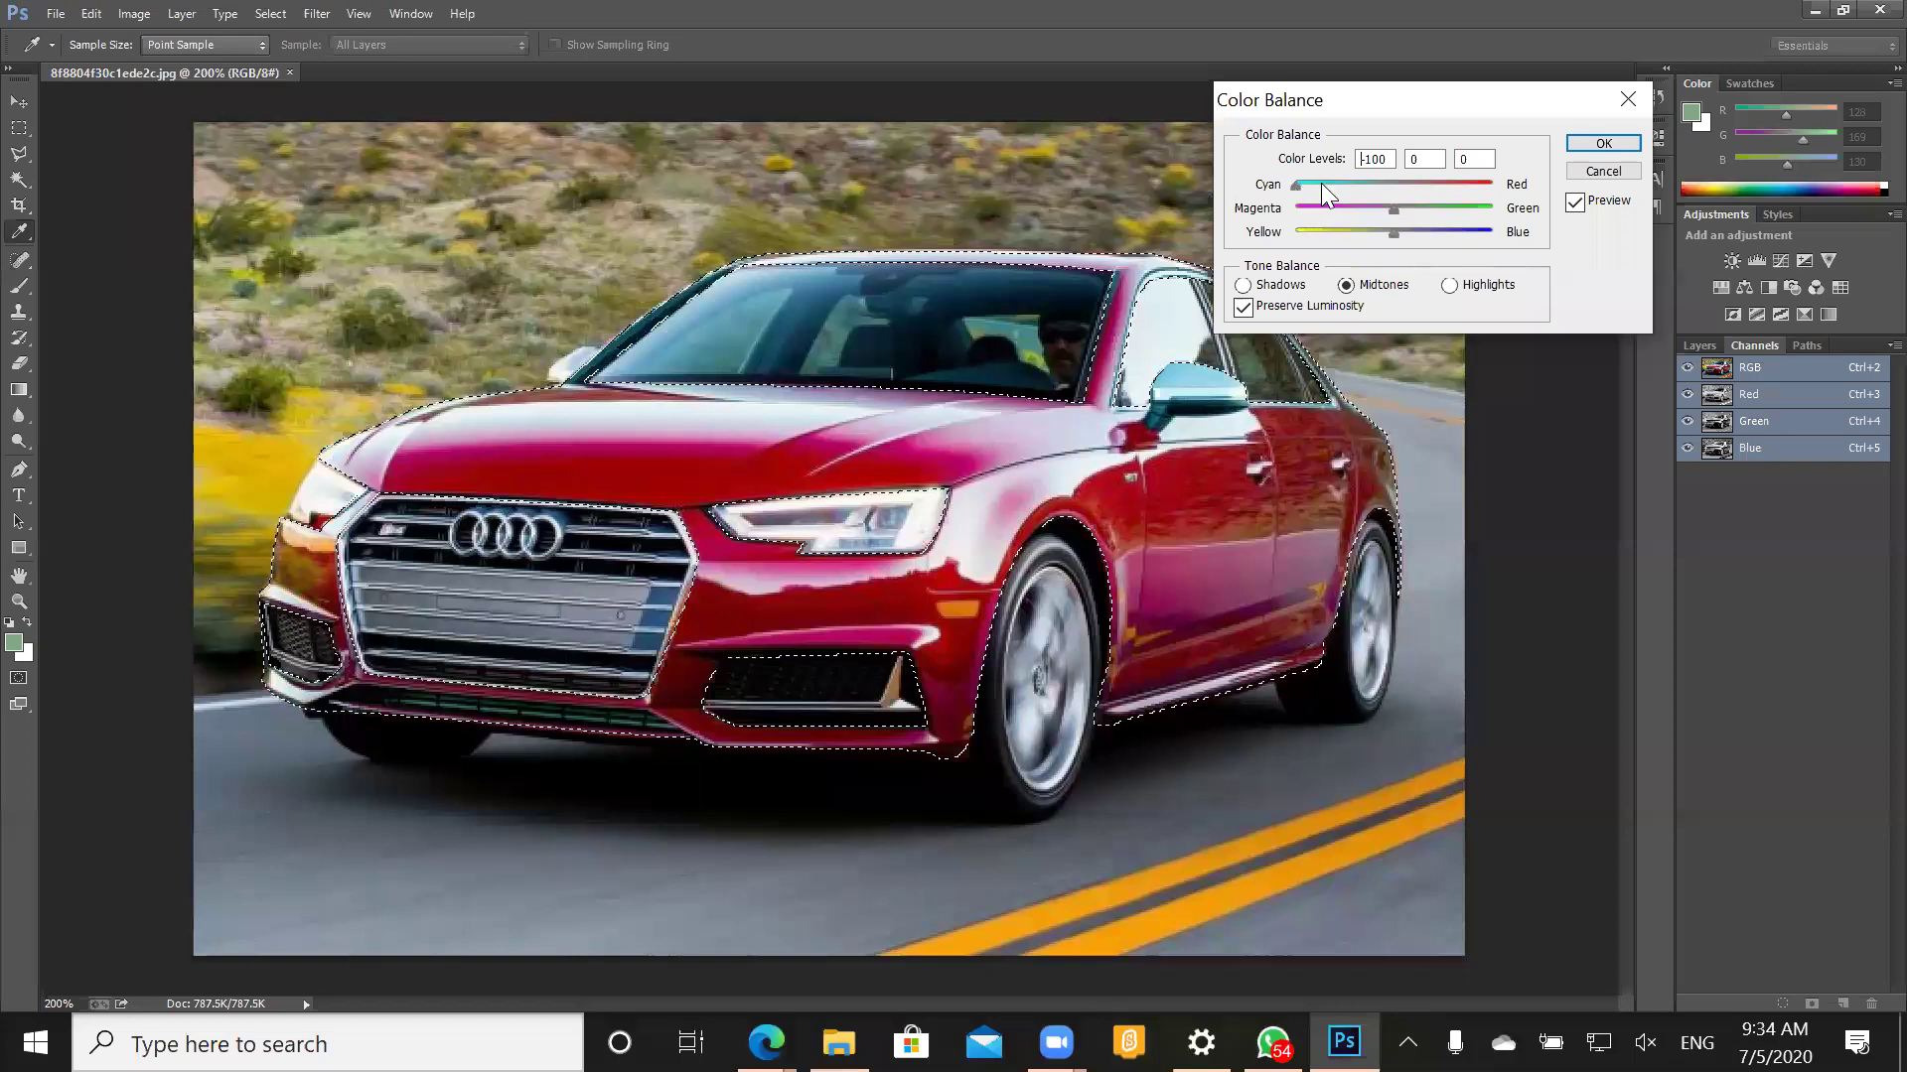
pyautogui.moveTo(1394, 231); pyautogui.dragTo(1326, 231)
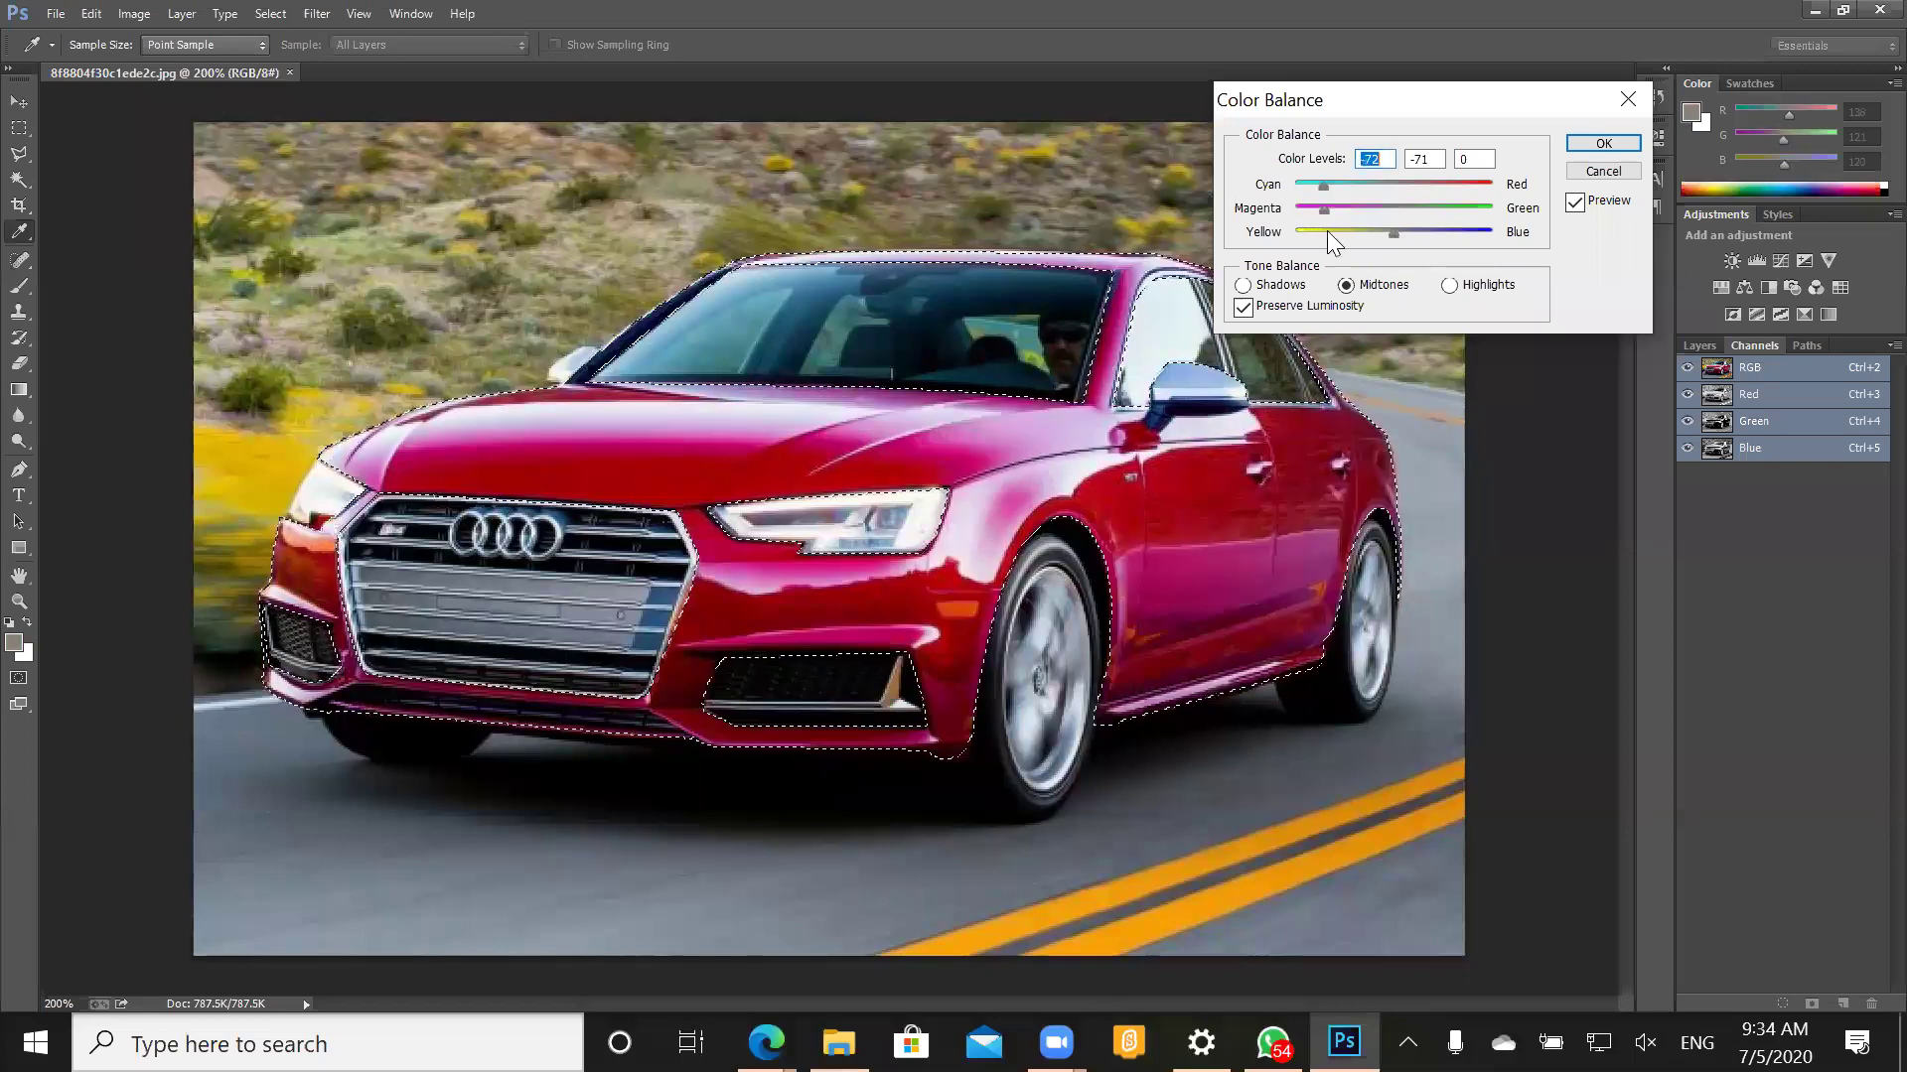
pyautogui.click(1366, 231)
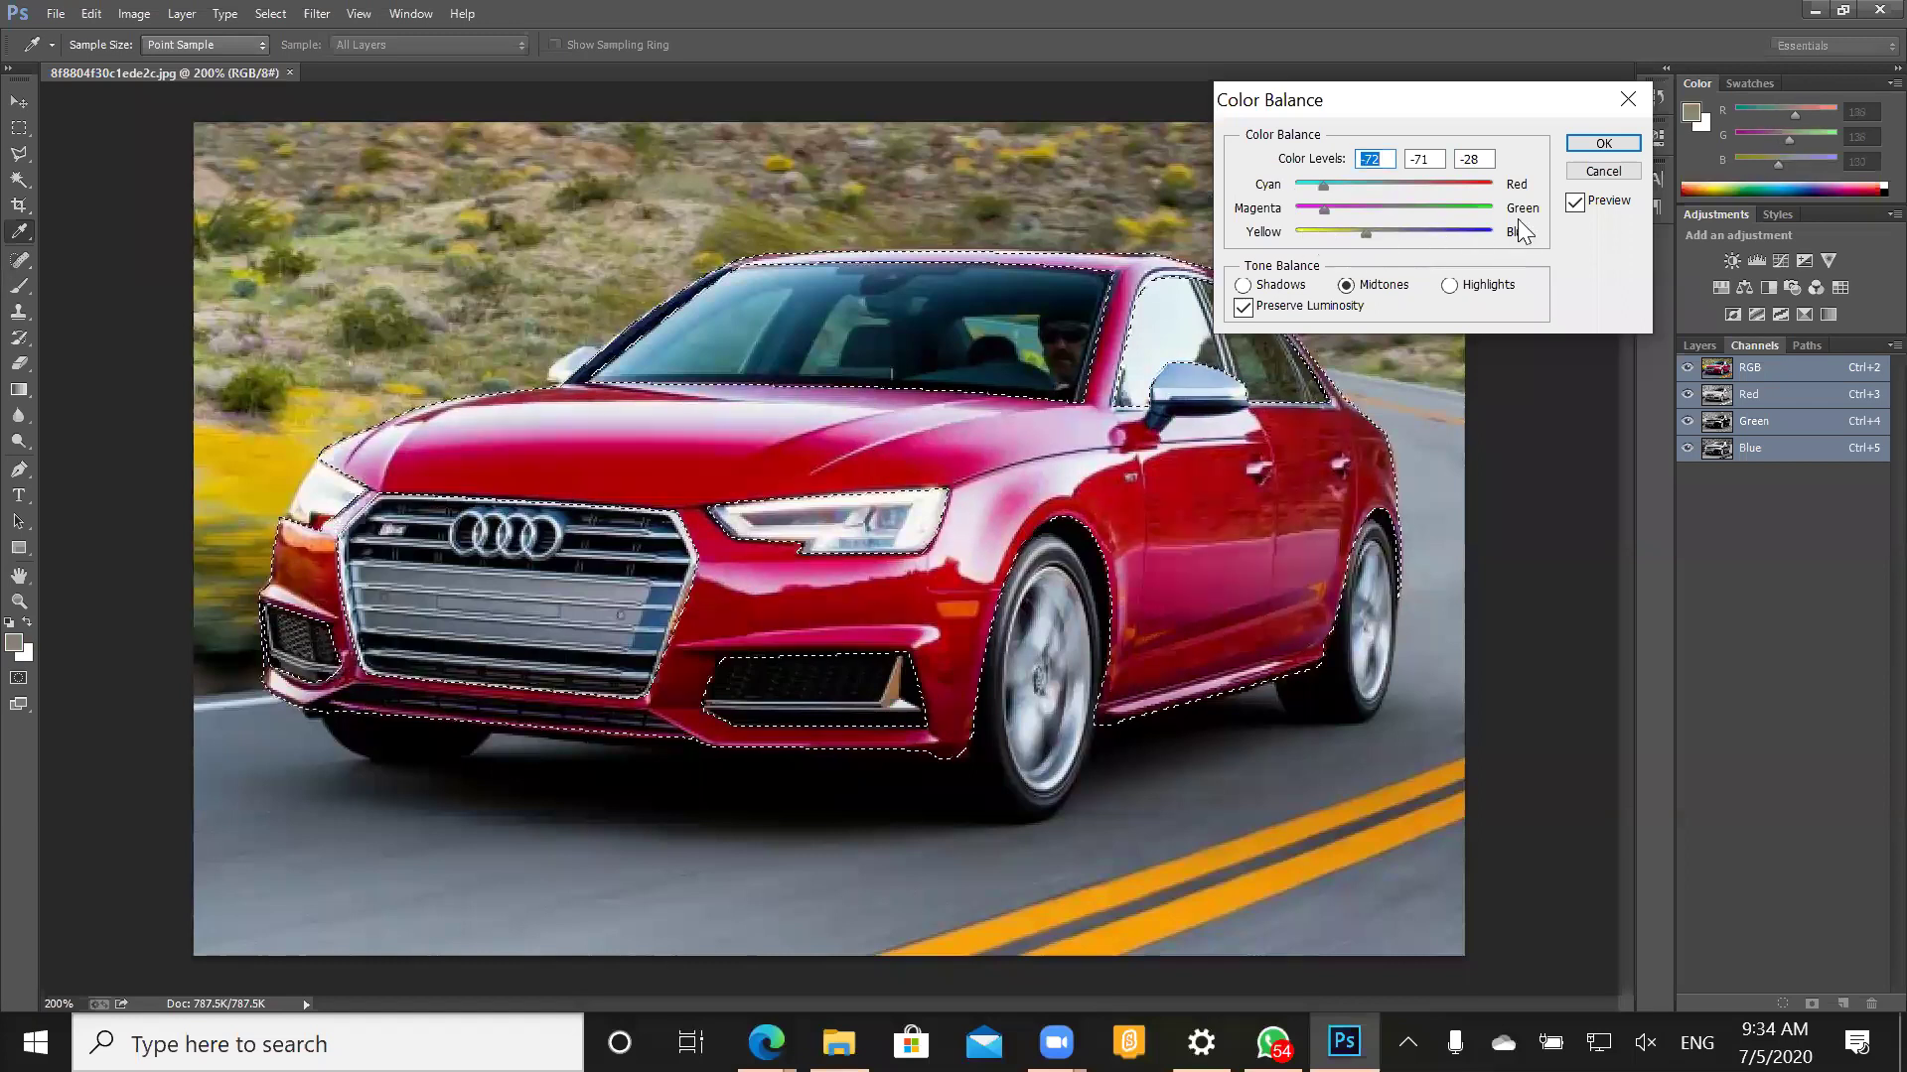
pyautogui.moveTo(1366, 232); pyautogui.dragTo(1245, 228)
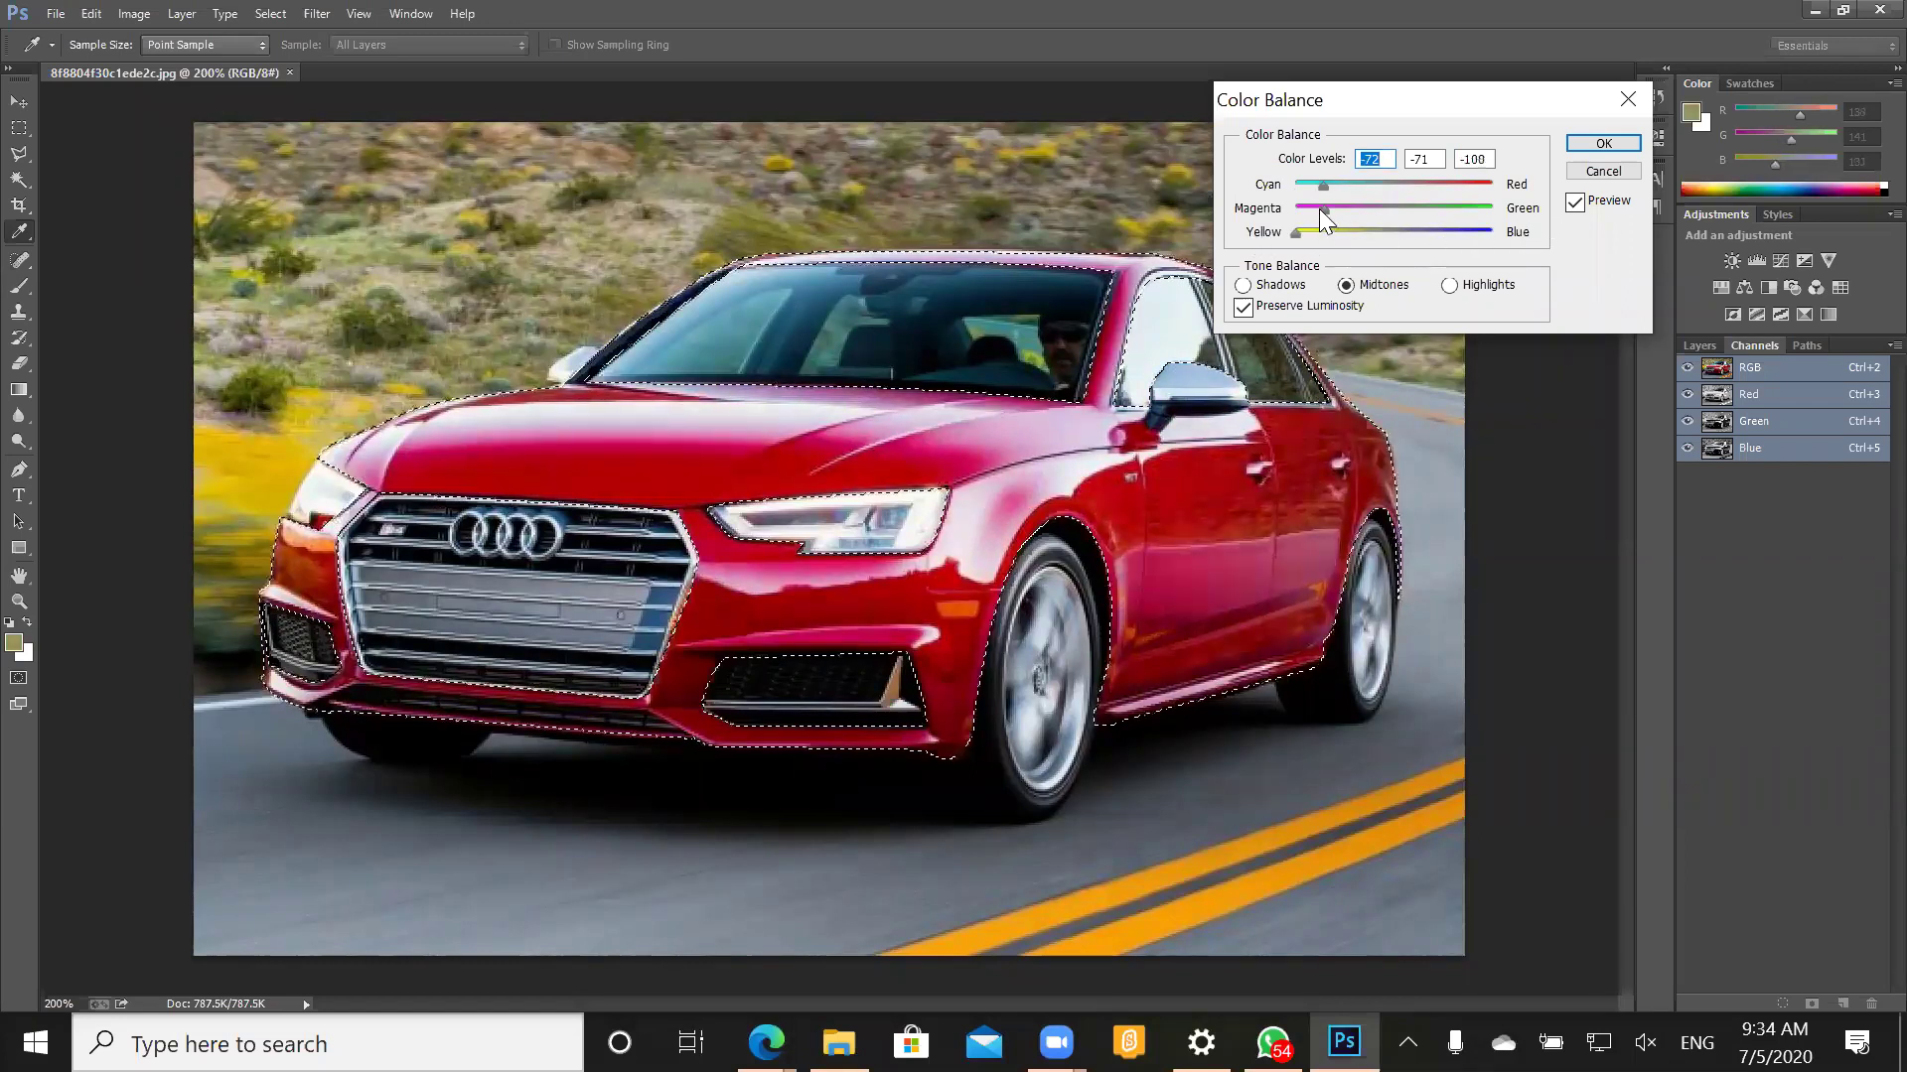
# - Try magenta–green levels of +85, +100 and -76 with cyan–red at +8 and -9, and cancel the Color Balance adjustment
pyautogui.click(1478, 208)
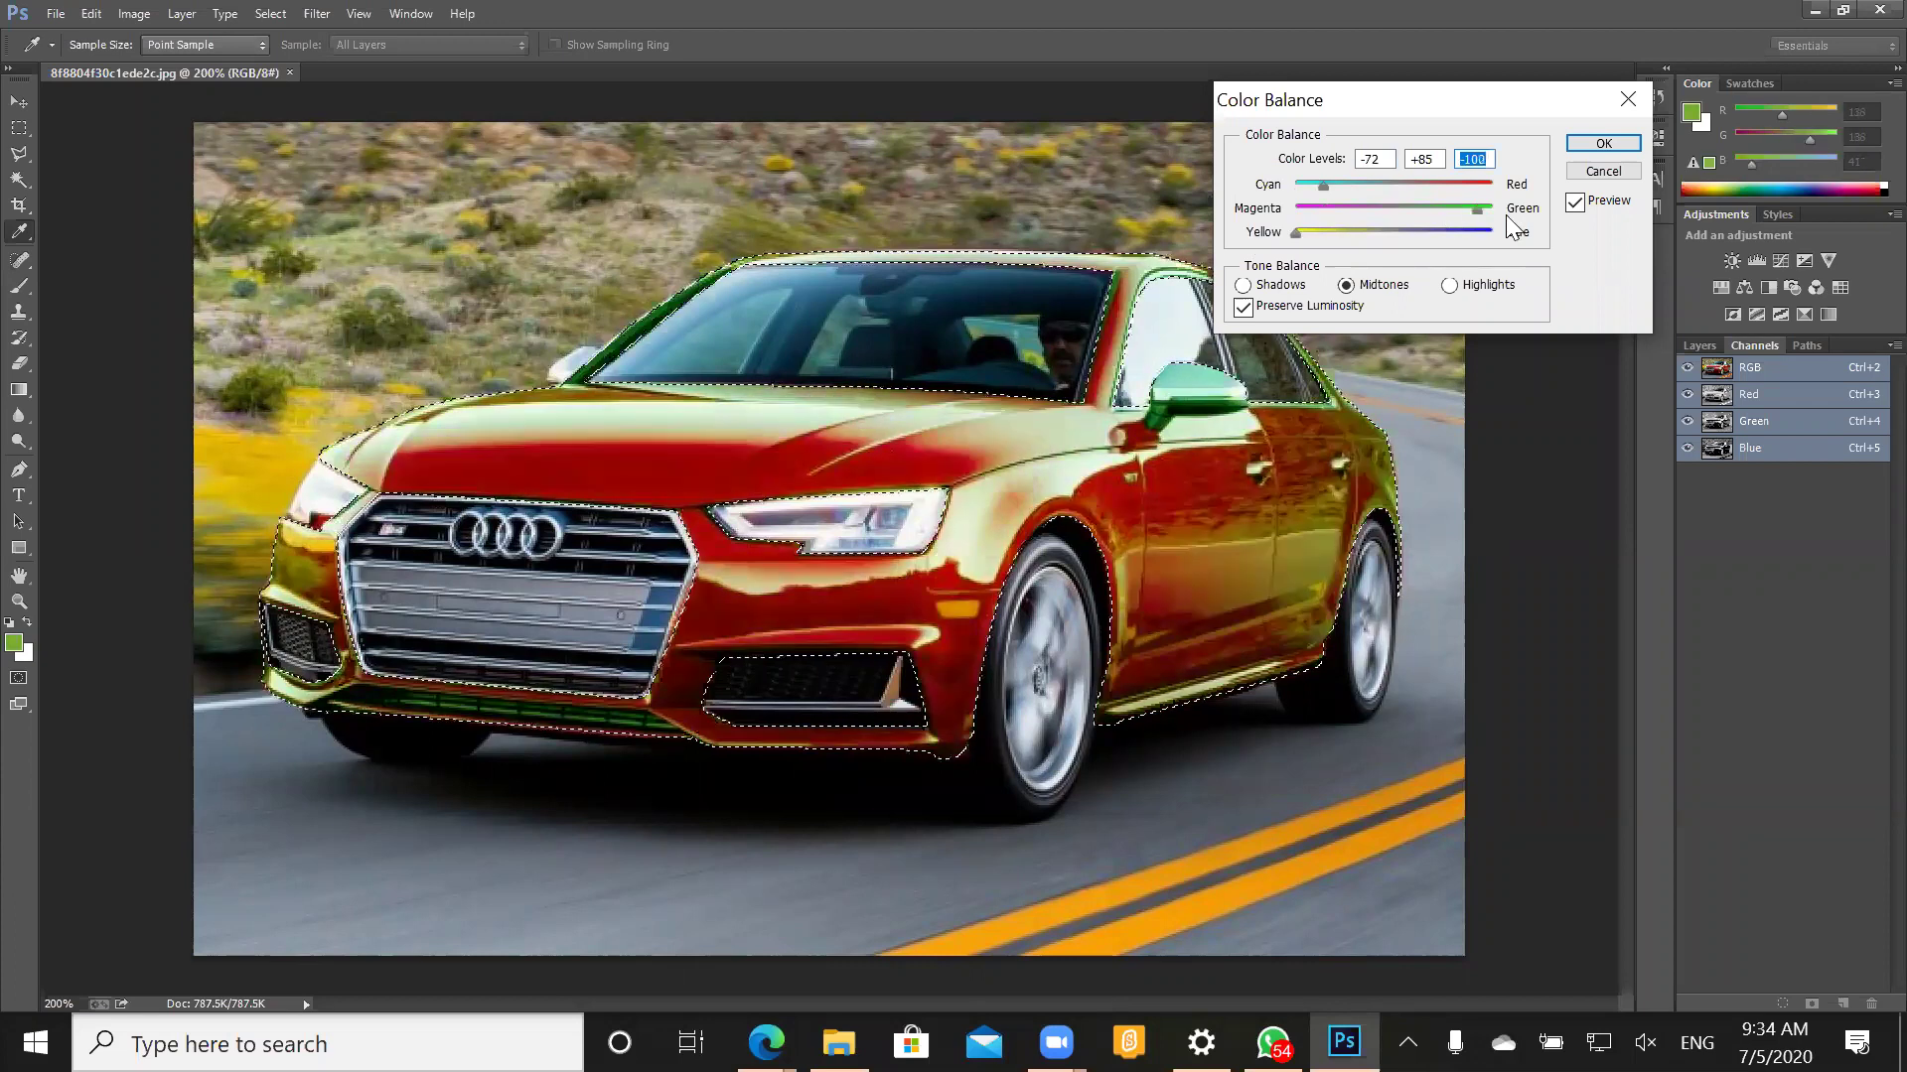
pyautogui.moveTo(1506, 217); pyautogui.dragTo(1507, 217)
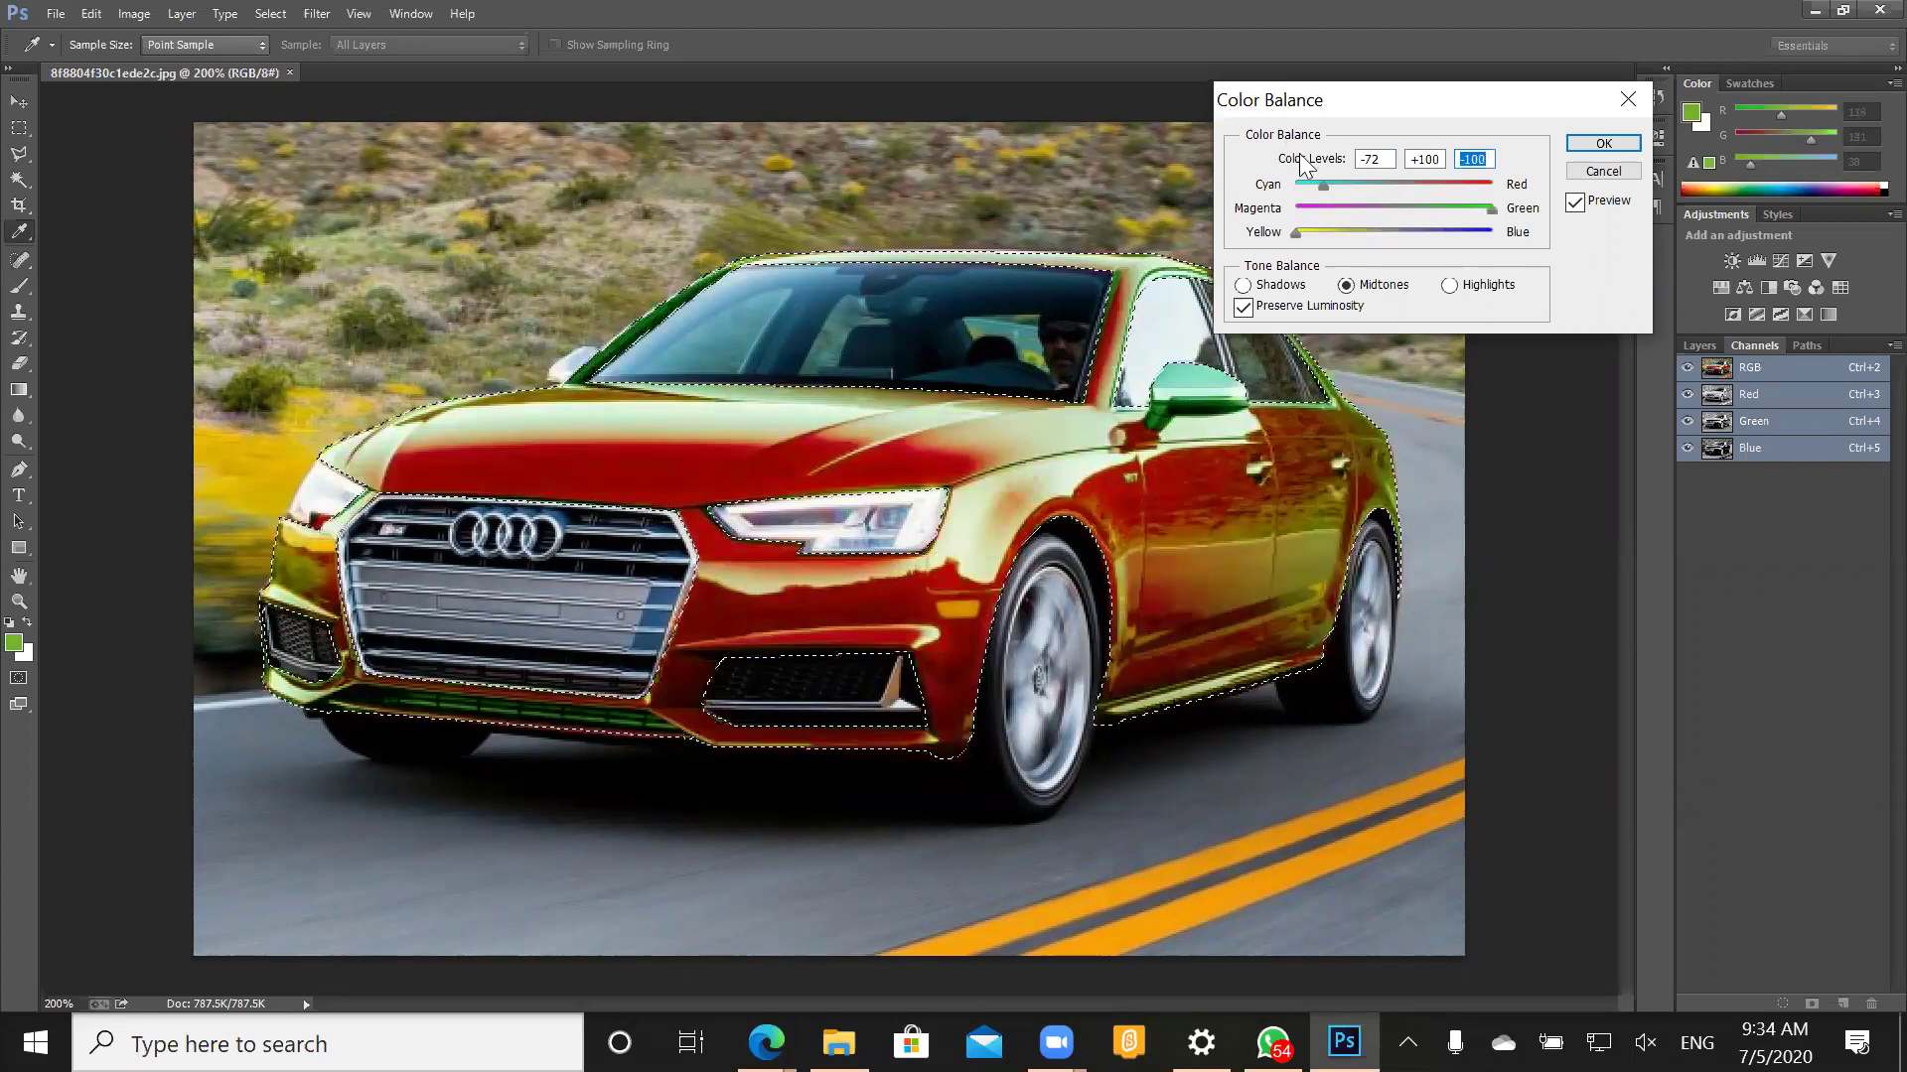
pyautogui.hotkey('shift', 'Tab')
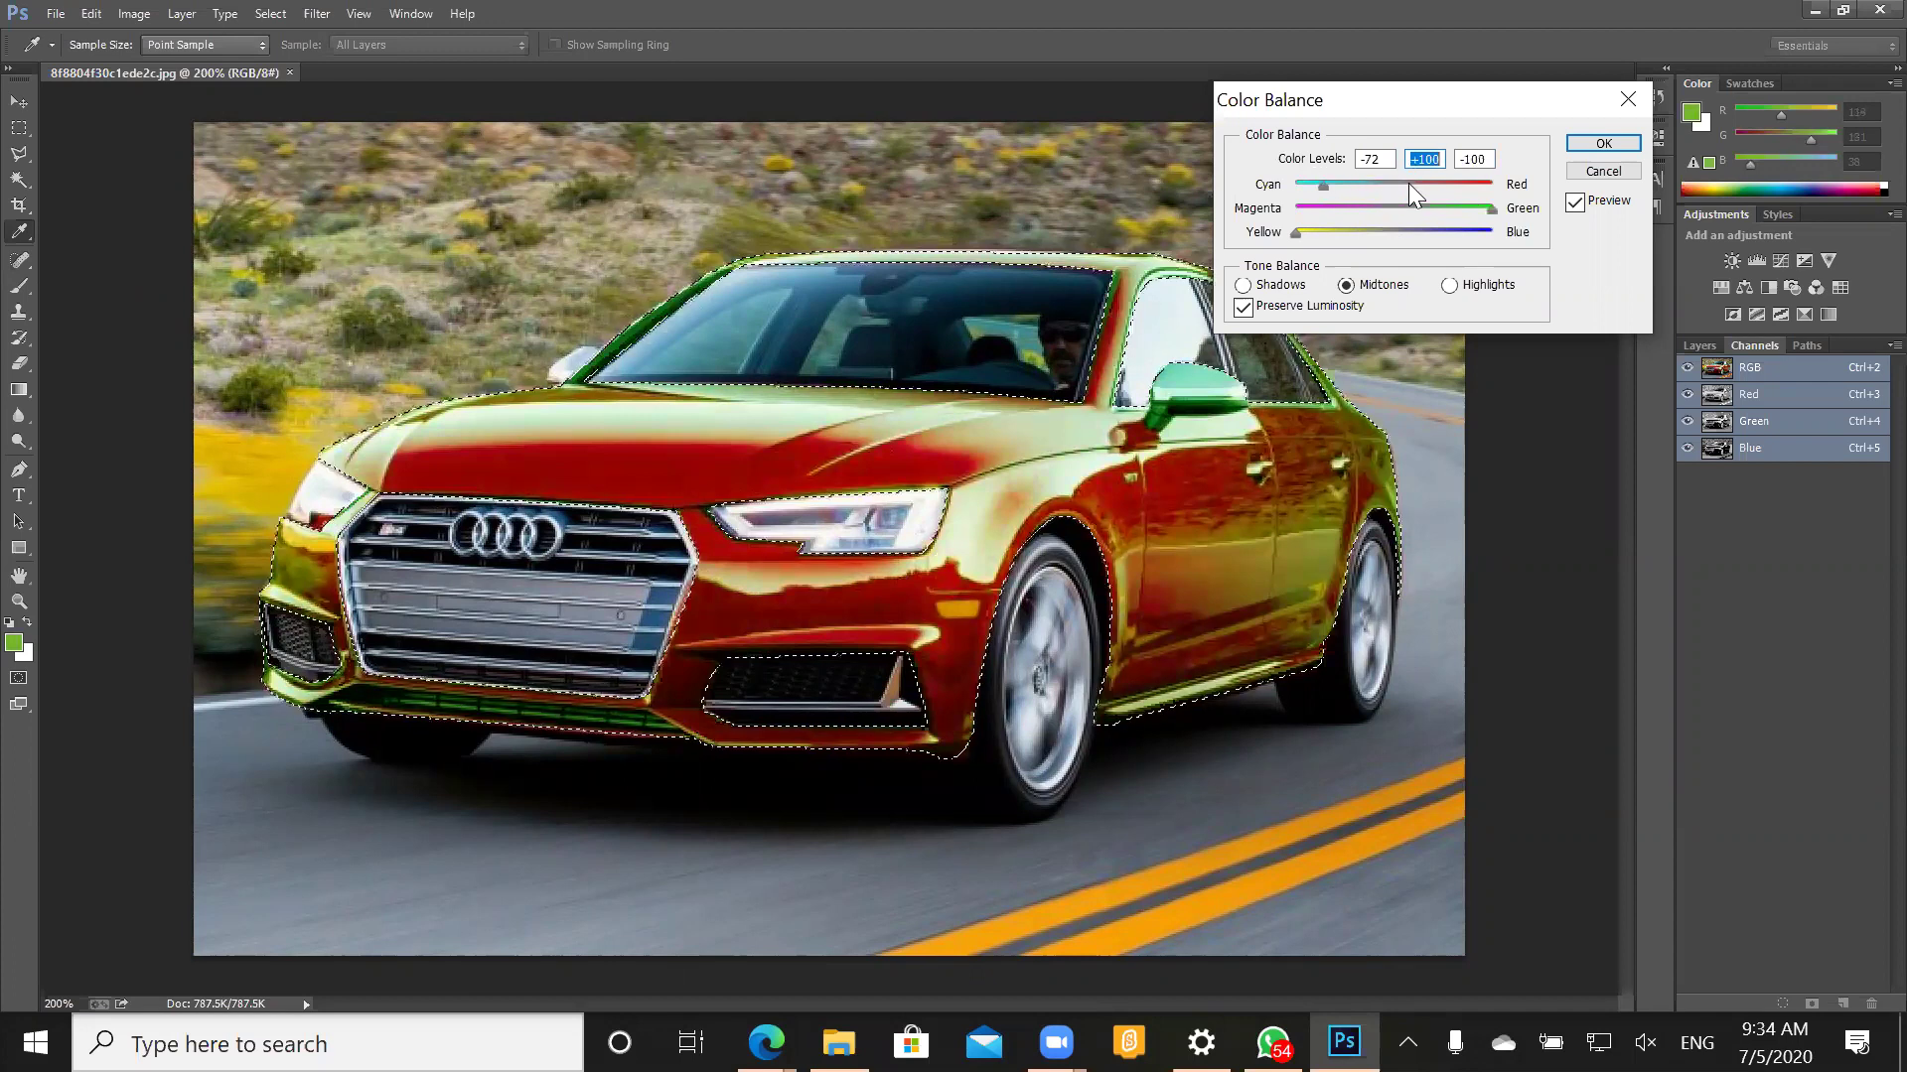
pyautogui.moveTo(1408, 183); pyautogui.dragTo(1416, 183)
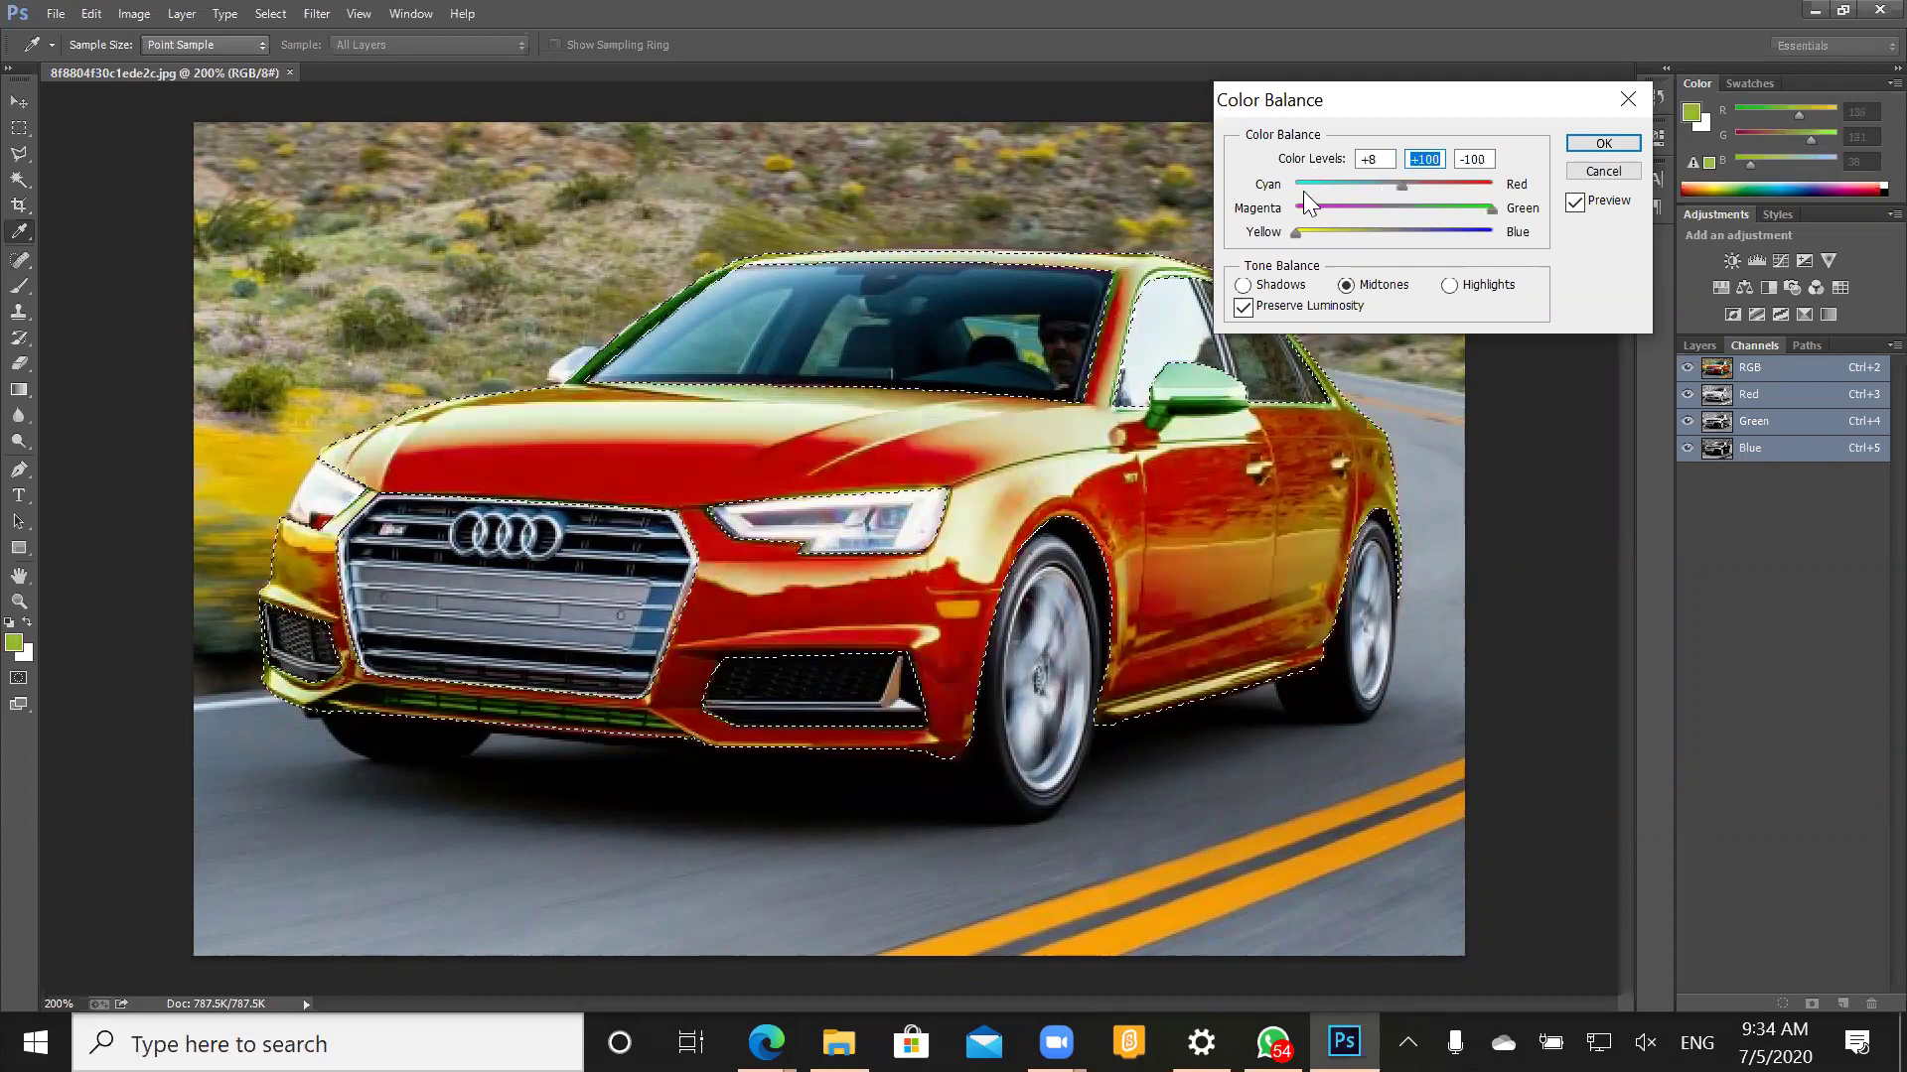
pyautogui.click(1385, 187)
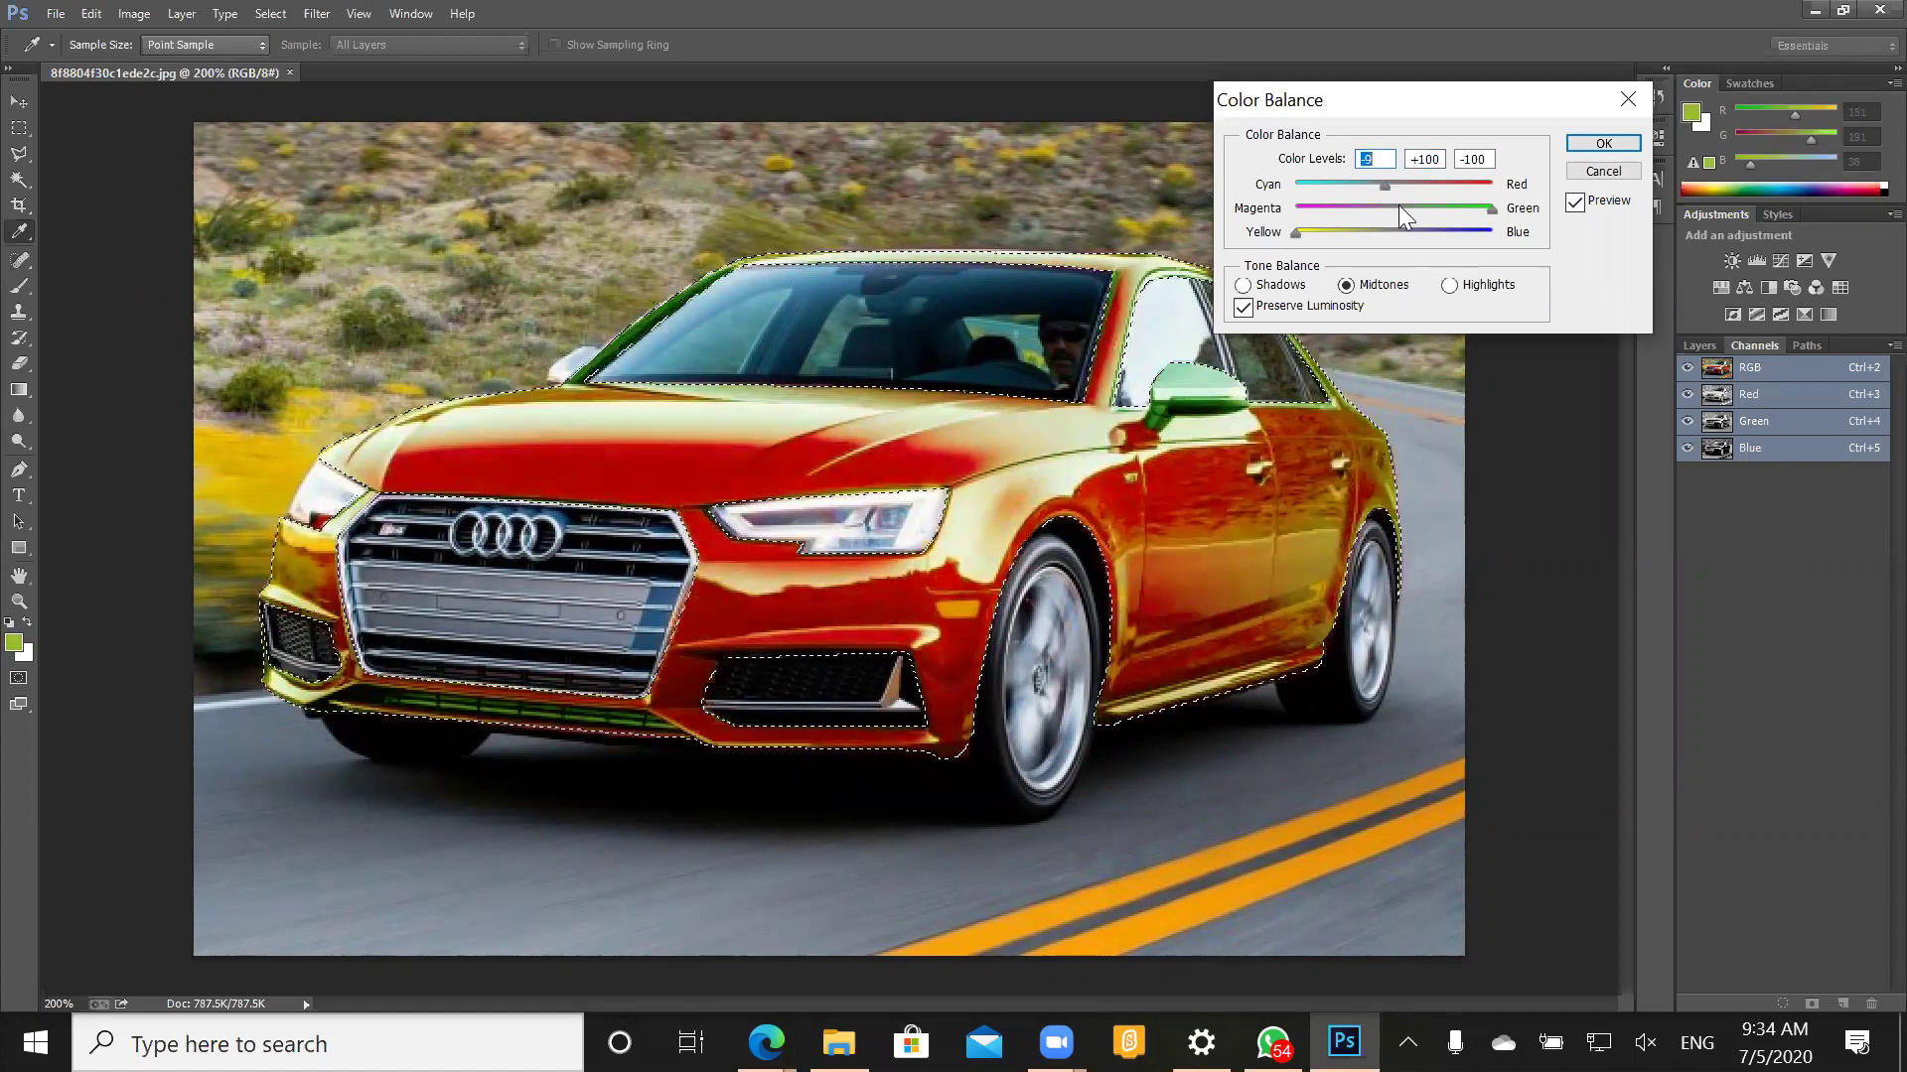
pyautogui.click(1320, 207)
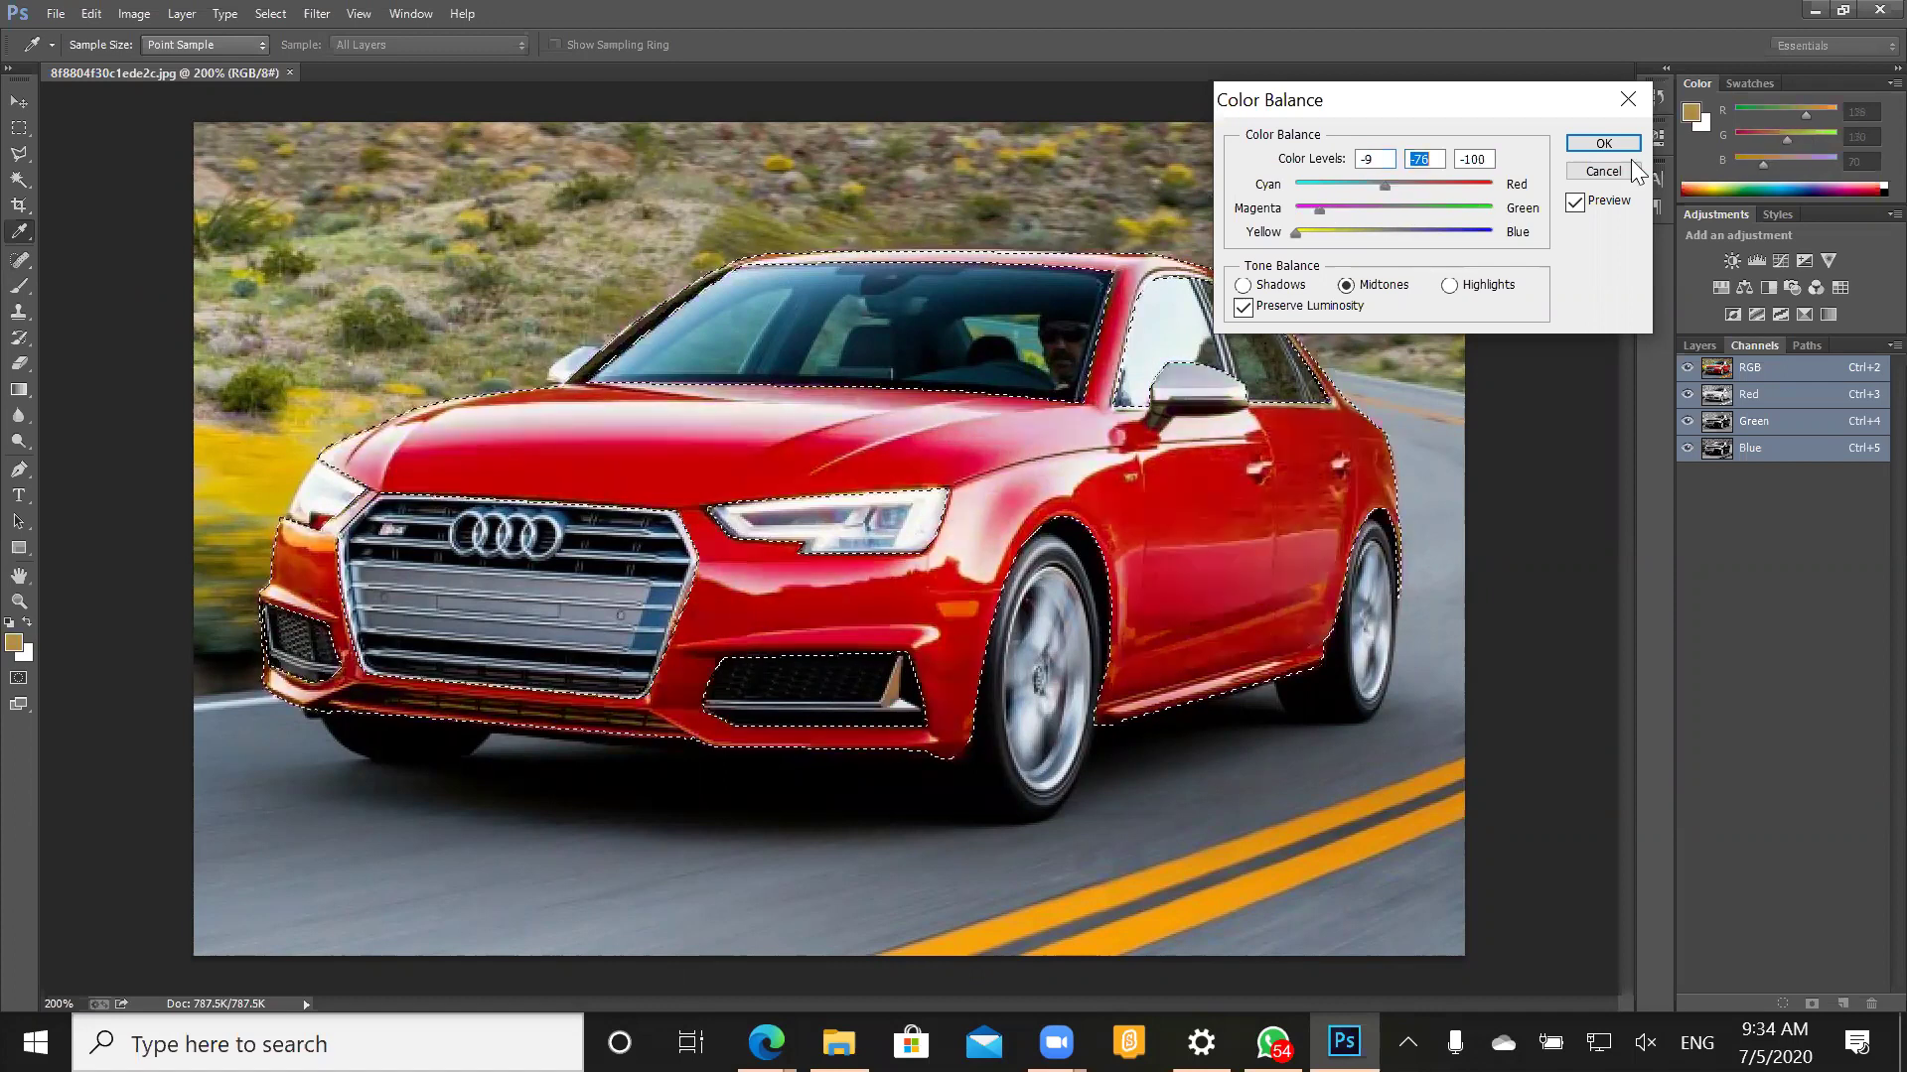
pyautogui.click(1602, 171)
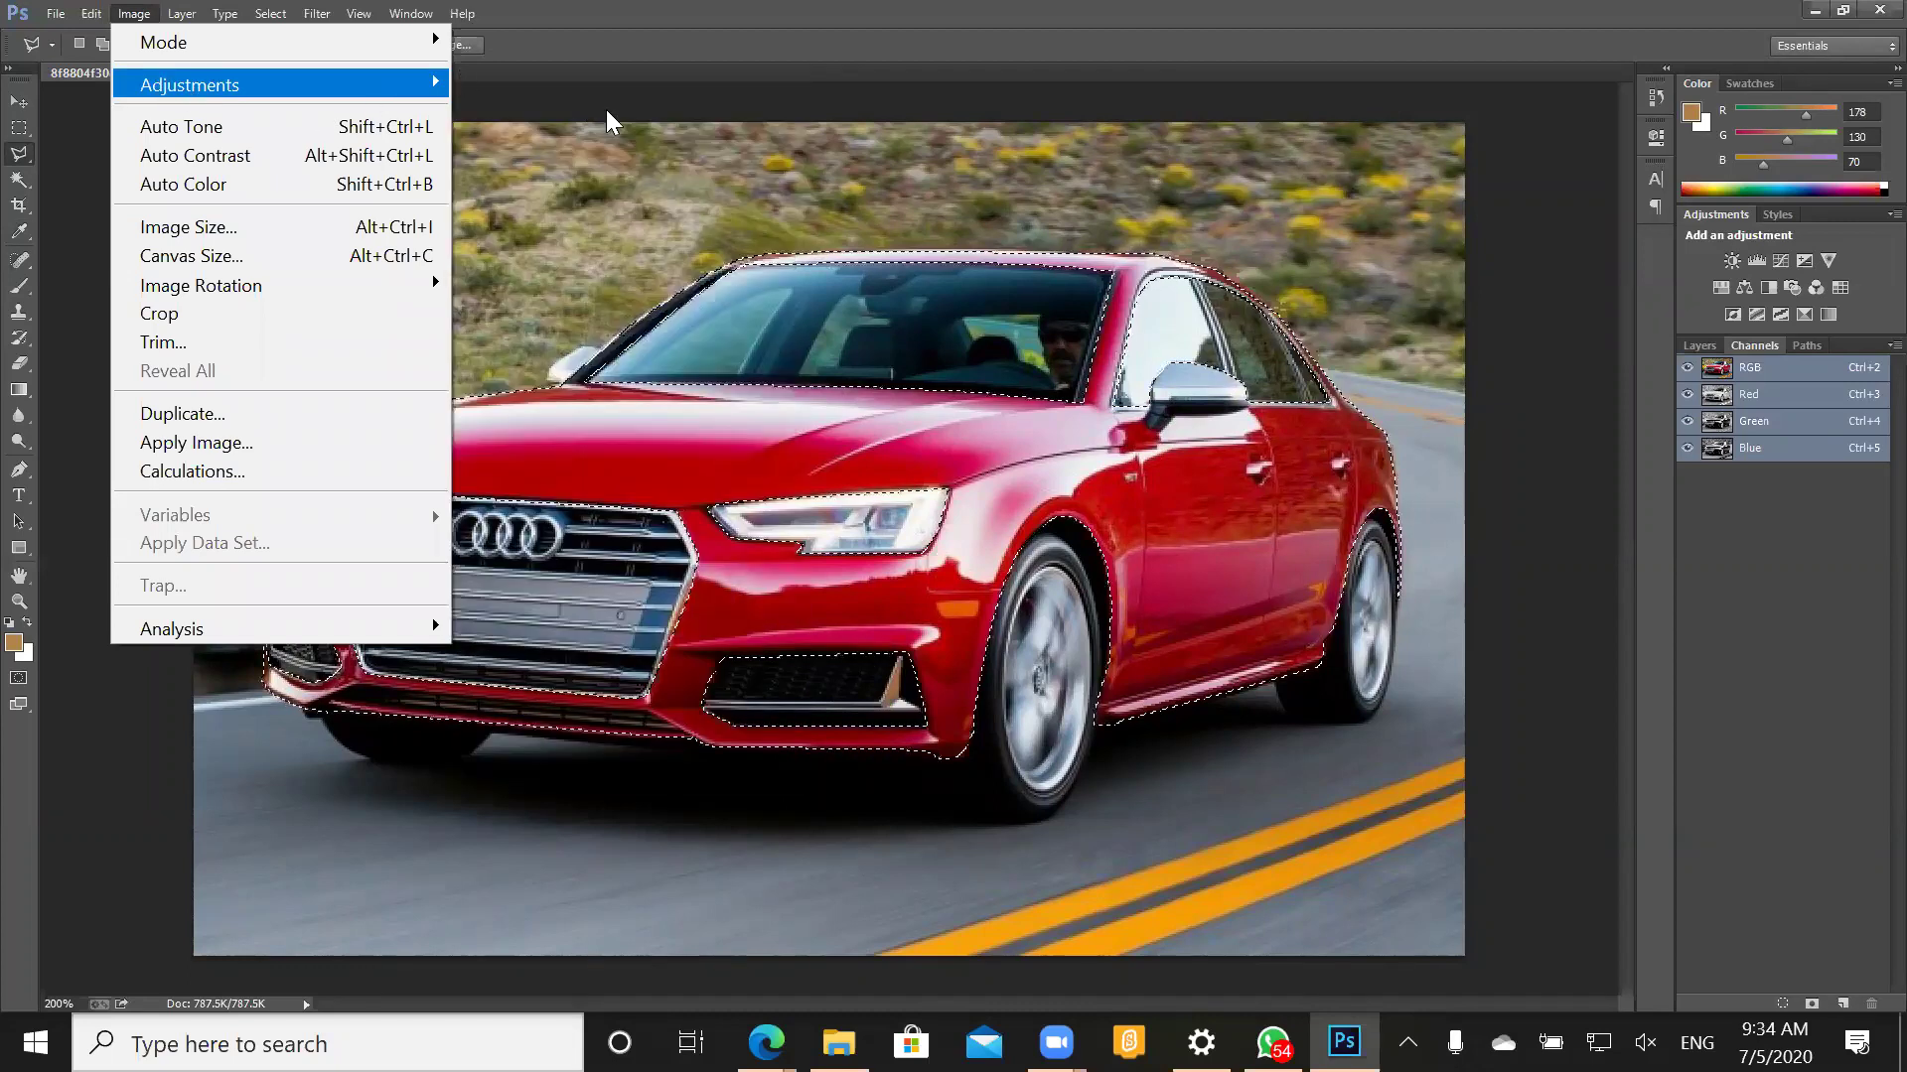
# - Try hues of -41 and -113 with saturation -15 and lightness -4 on the car body, and cancel the Hue/Saturation adjustment
pyautogui.moveTo(369, 95)
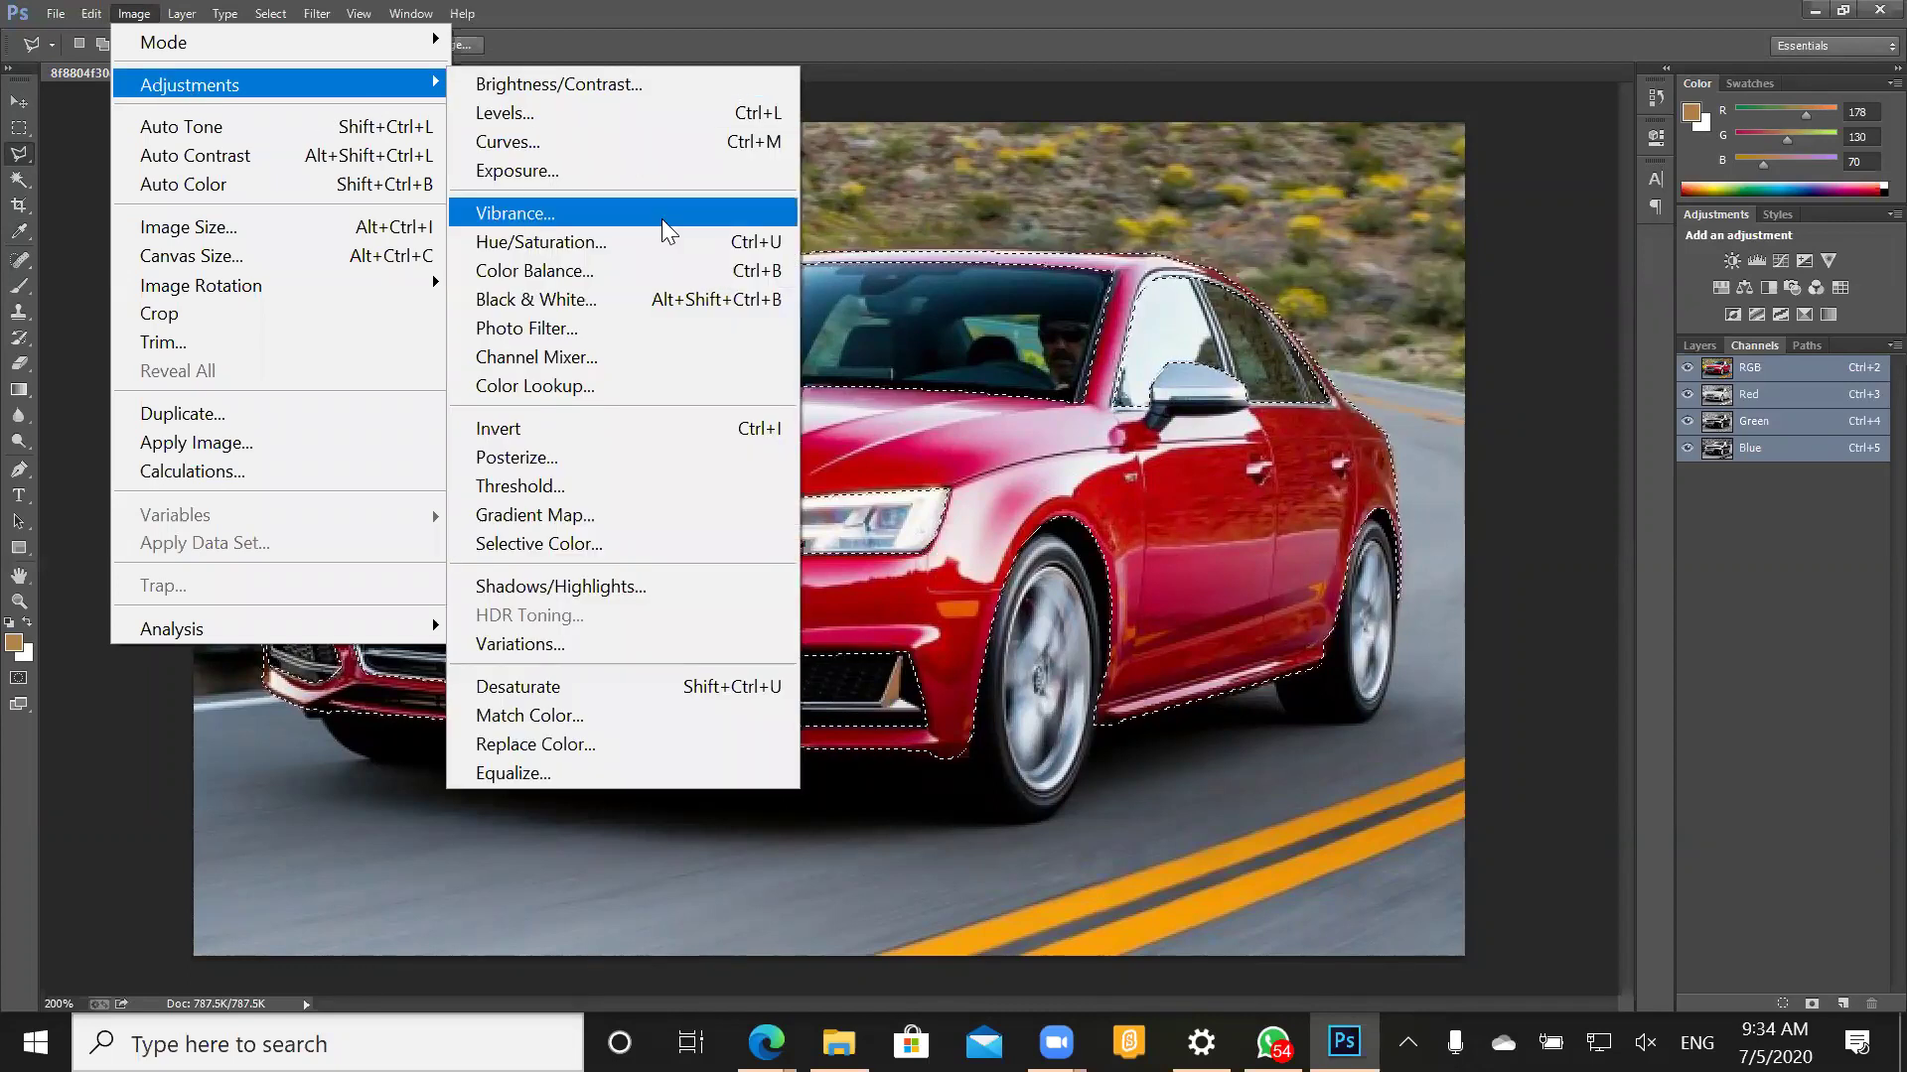
pyautogui.click(539, 243)
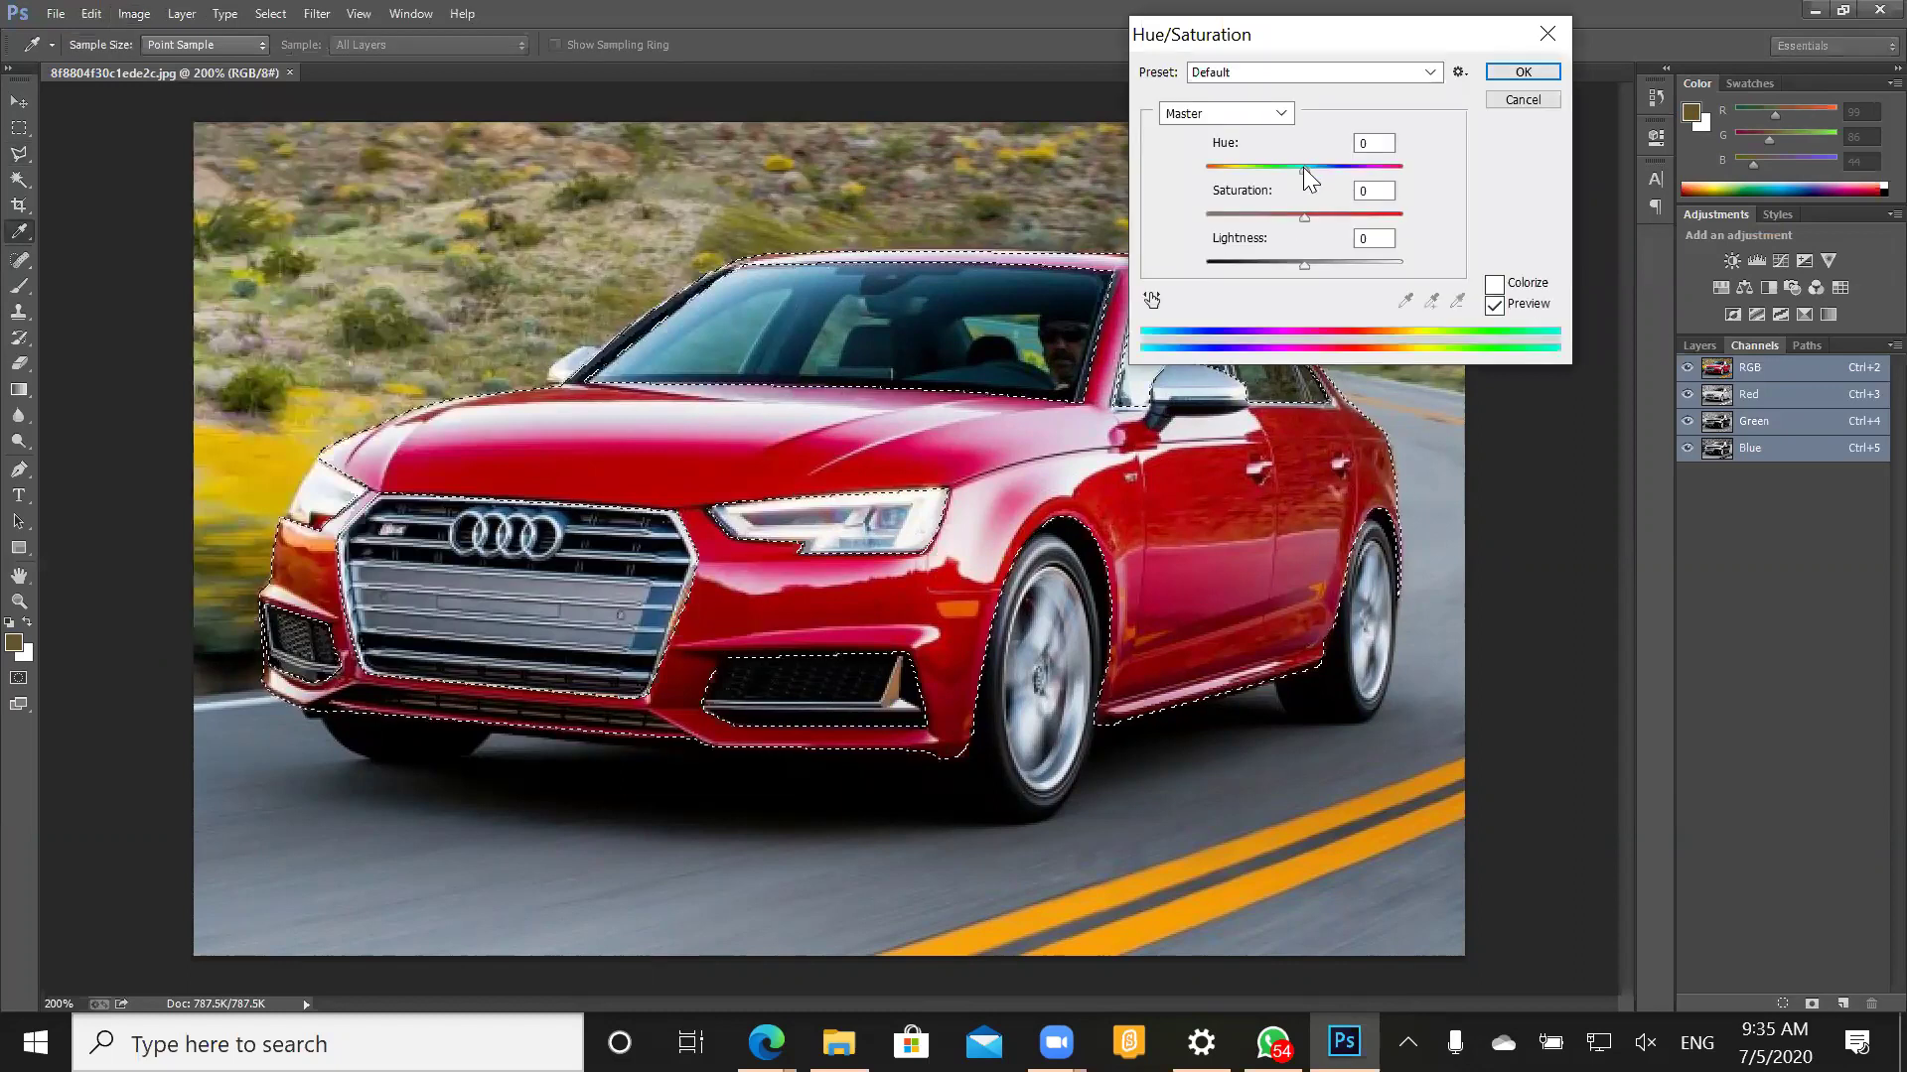
pyautogui.moveTo(1312, 166)
pyautogui.mouseDown()
pyautogui.moveTo(1373, 171)
pyautogui.moveTo(1291, 166)
pyautogui.mouseUp()
pyautogui.click(1263, 171)
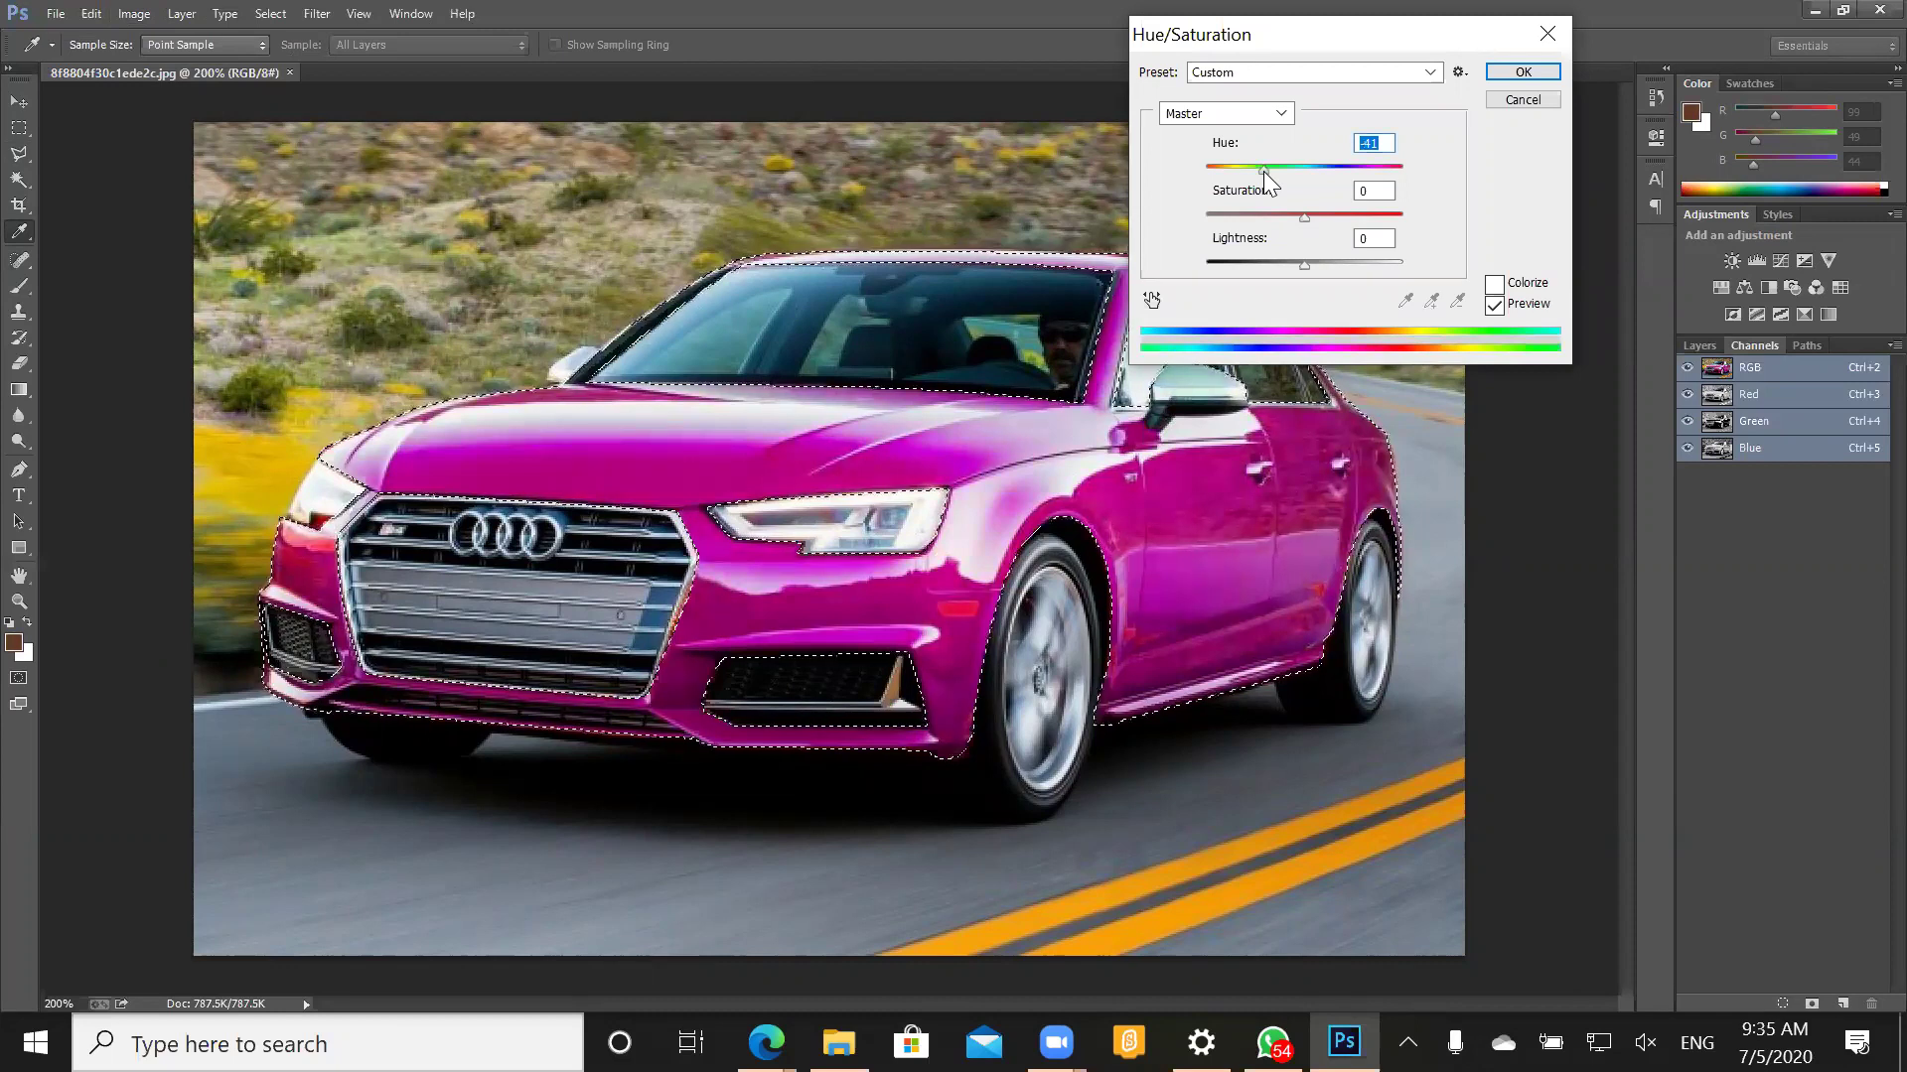
pyautogui.click(1231, 171)
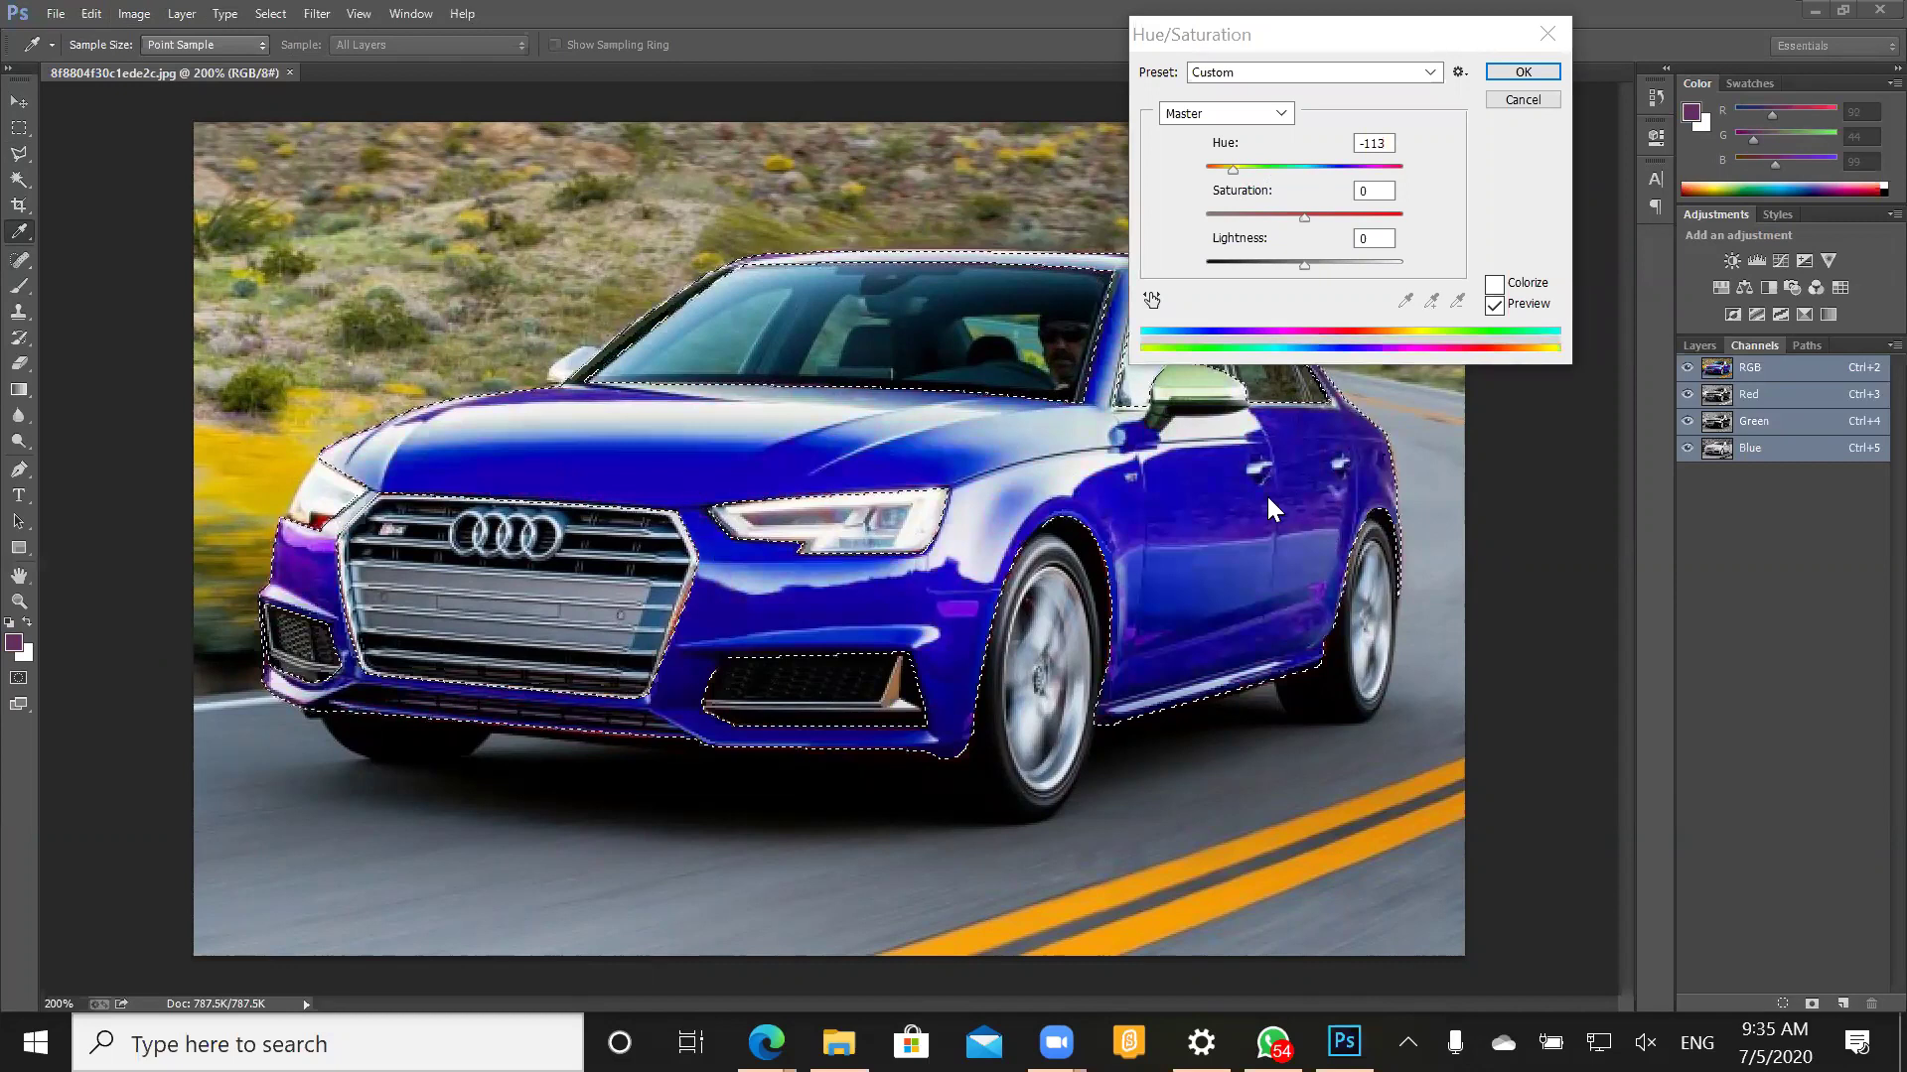
pyautogui.click(1252, 221)
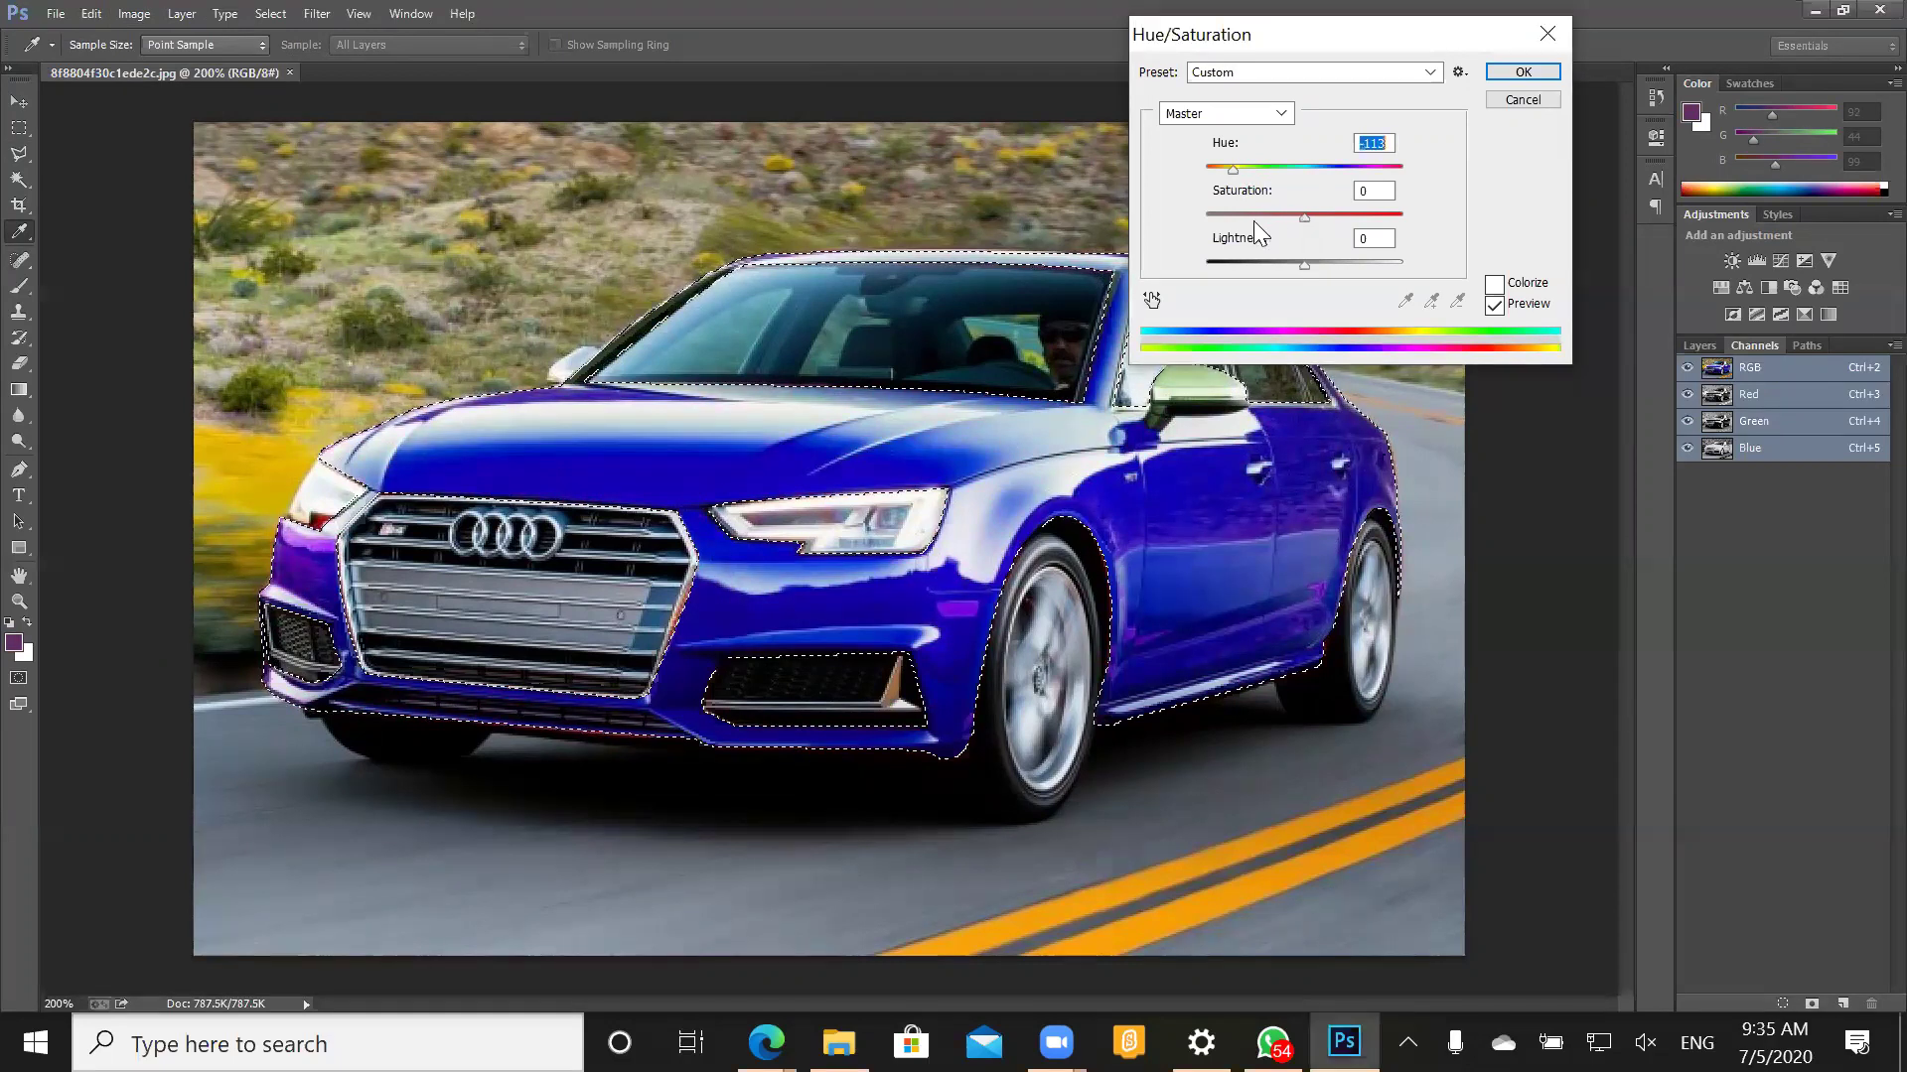
pyautogui.moveTo(1288, 221)
pyautogui.mouseDown()
pyautogui.moveTo(1239, 229)
pyautogui.moveTo(1289, 226)
pyautogui.mouseUp()
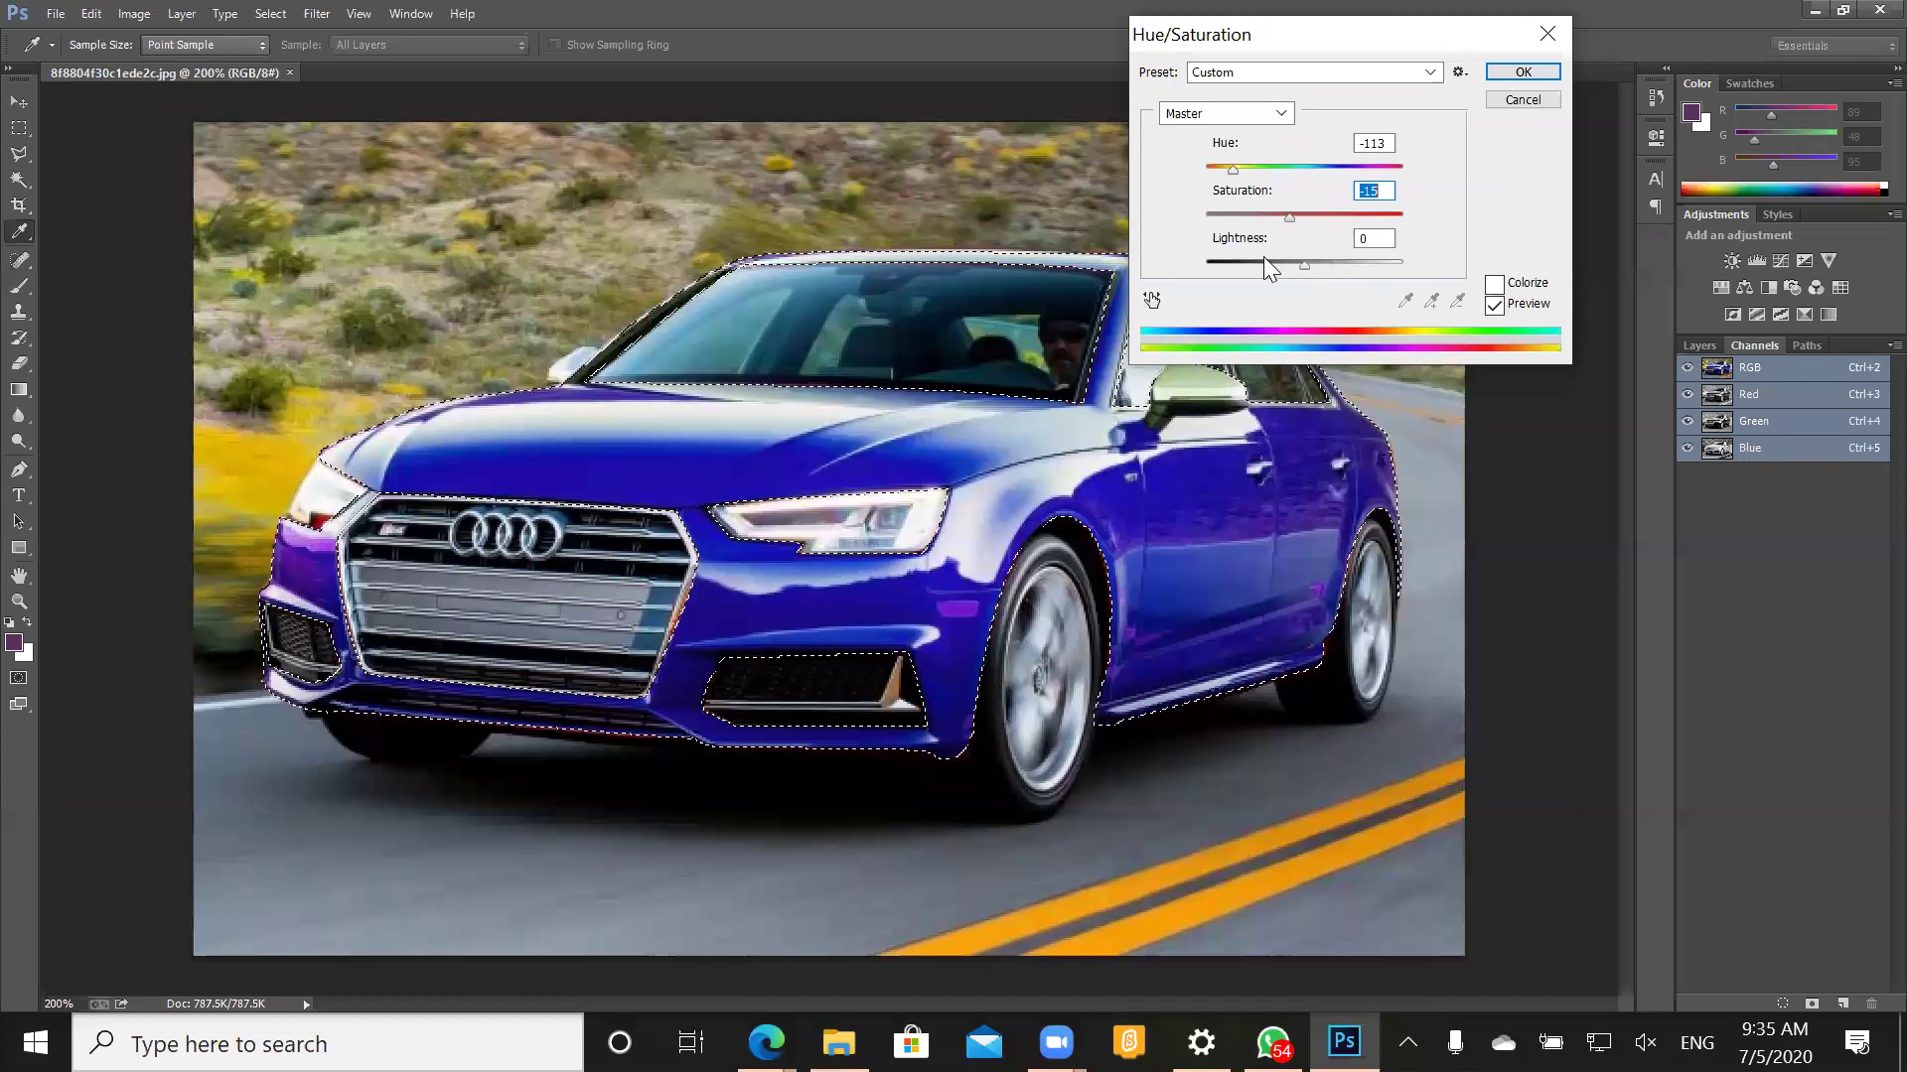
pyautogui.click(1299, 262)
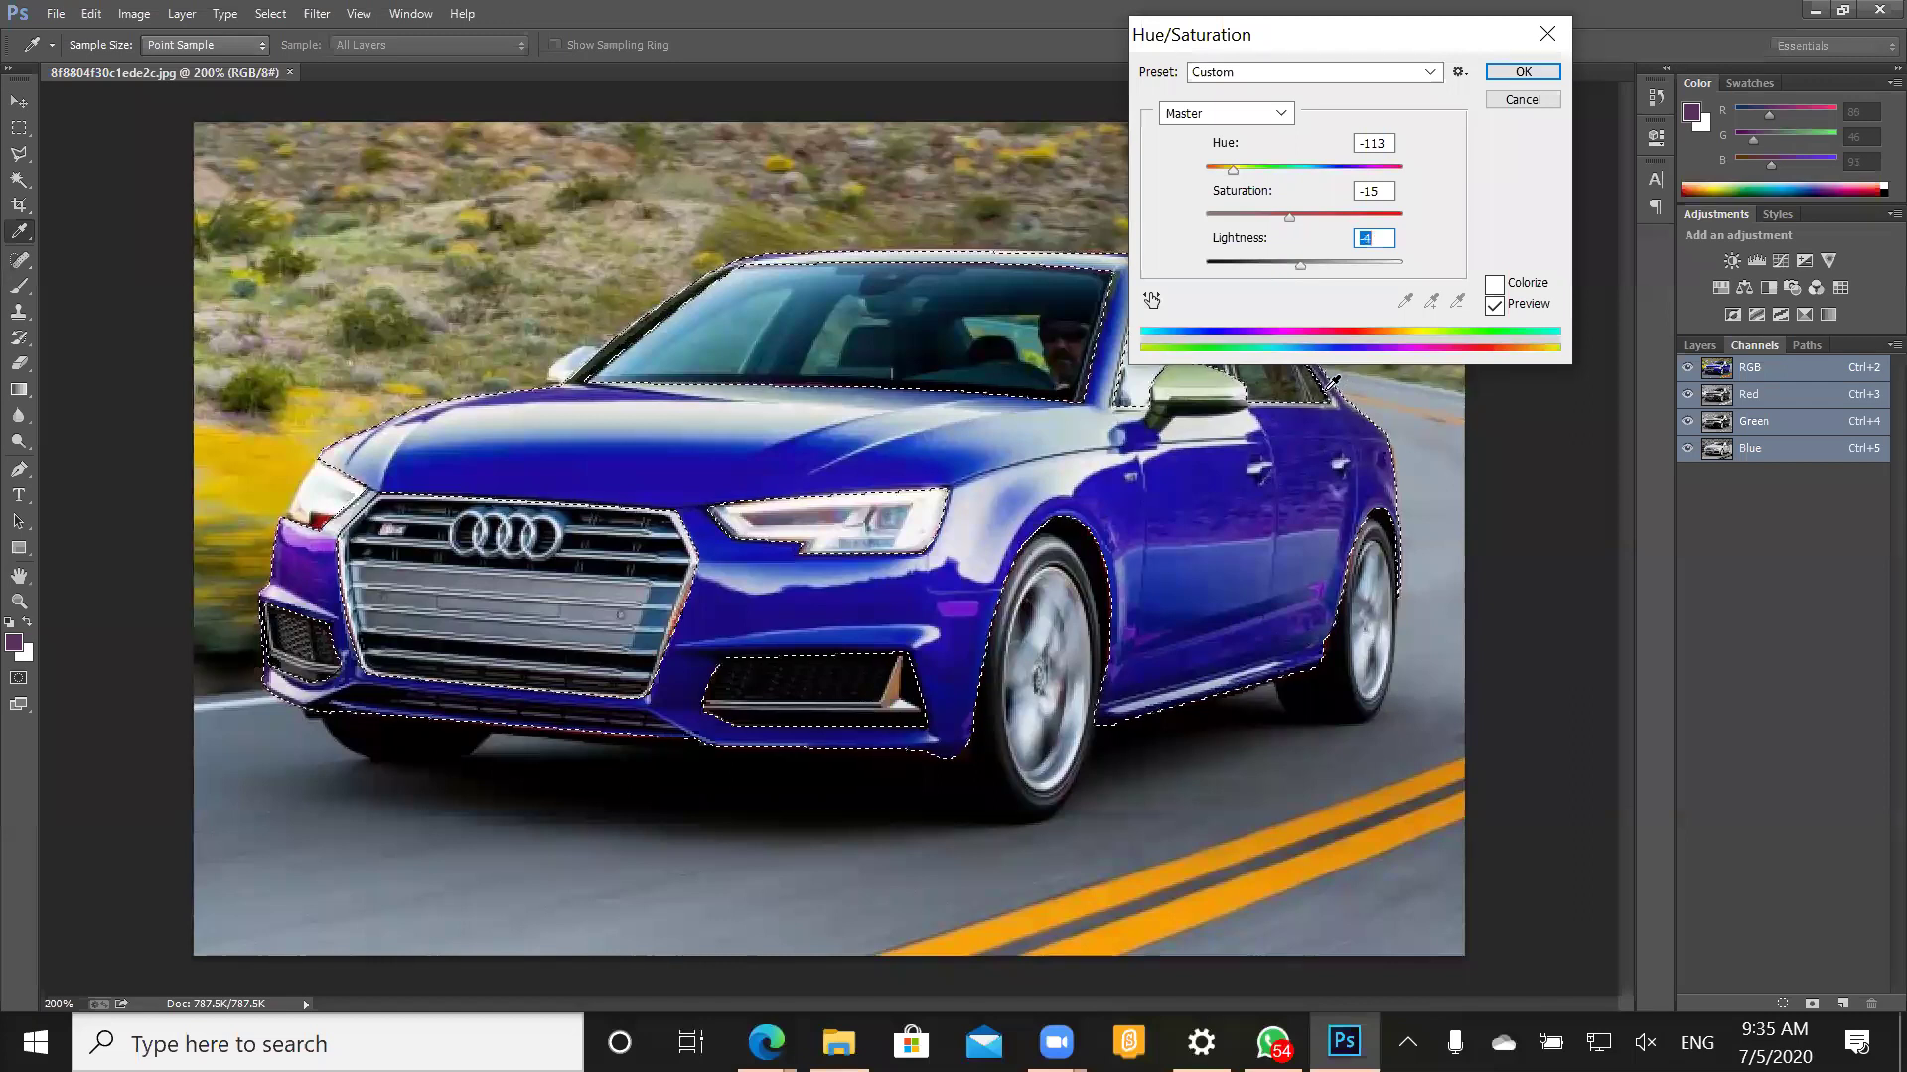
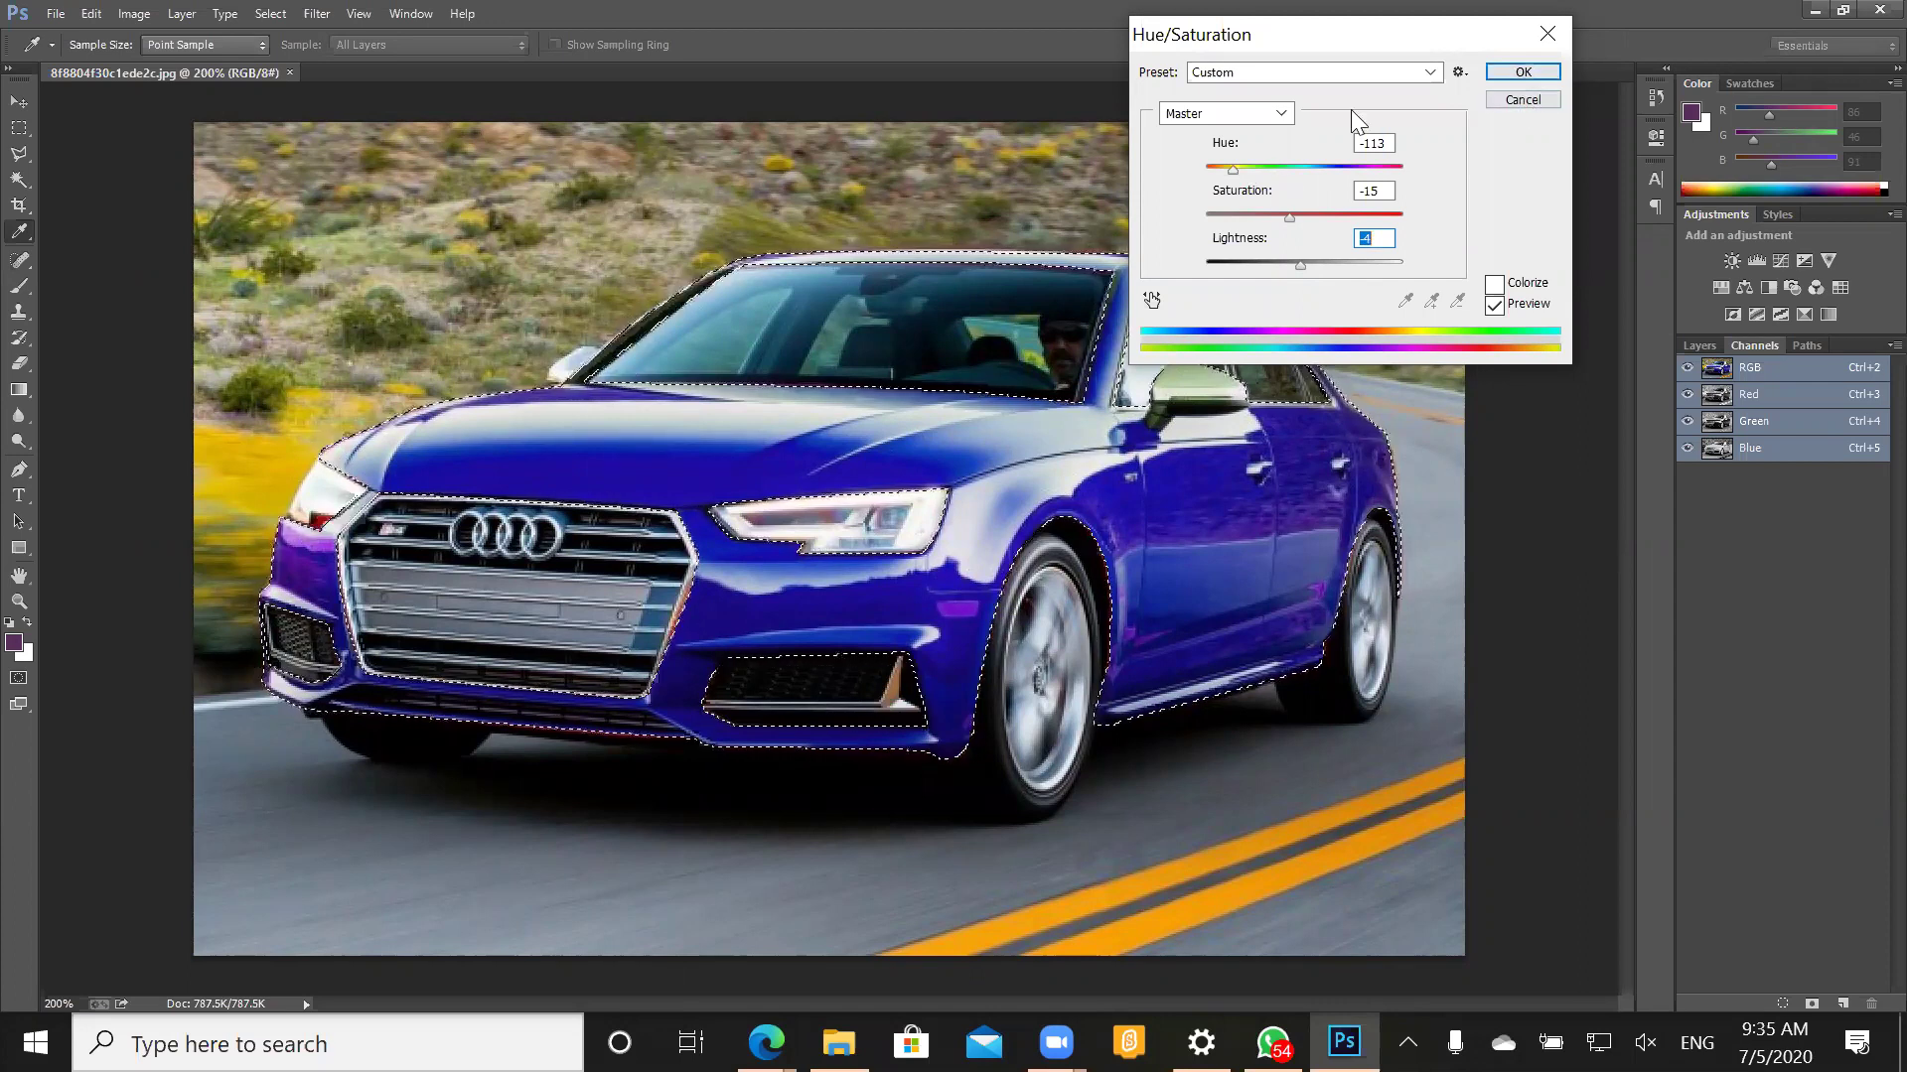
pyautogui.click(1524, 103)
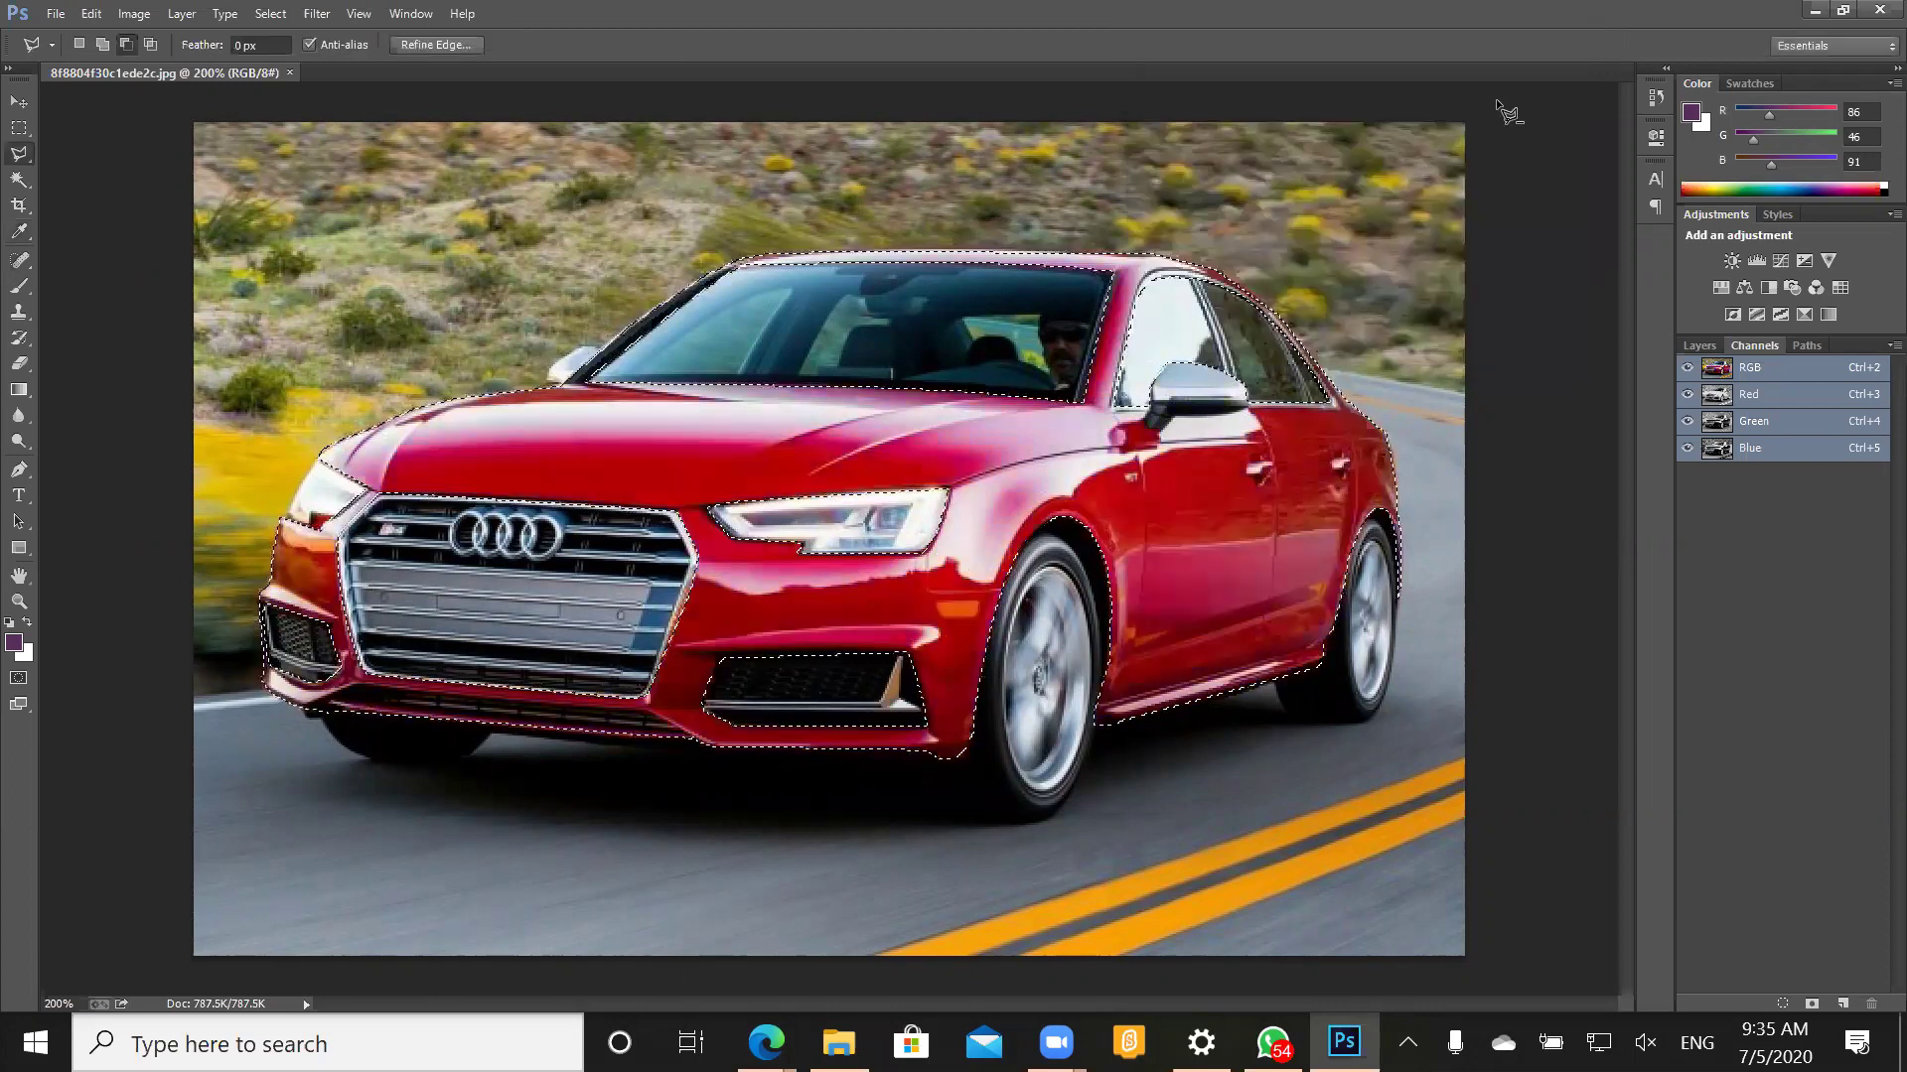
# - Add the small missed red patch beneath the headlight on the left of the photo to the car body selection
pyautogui.click(316, 522)
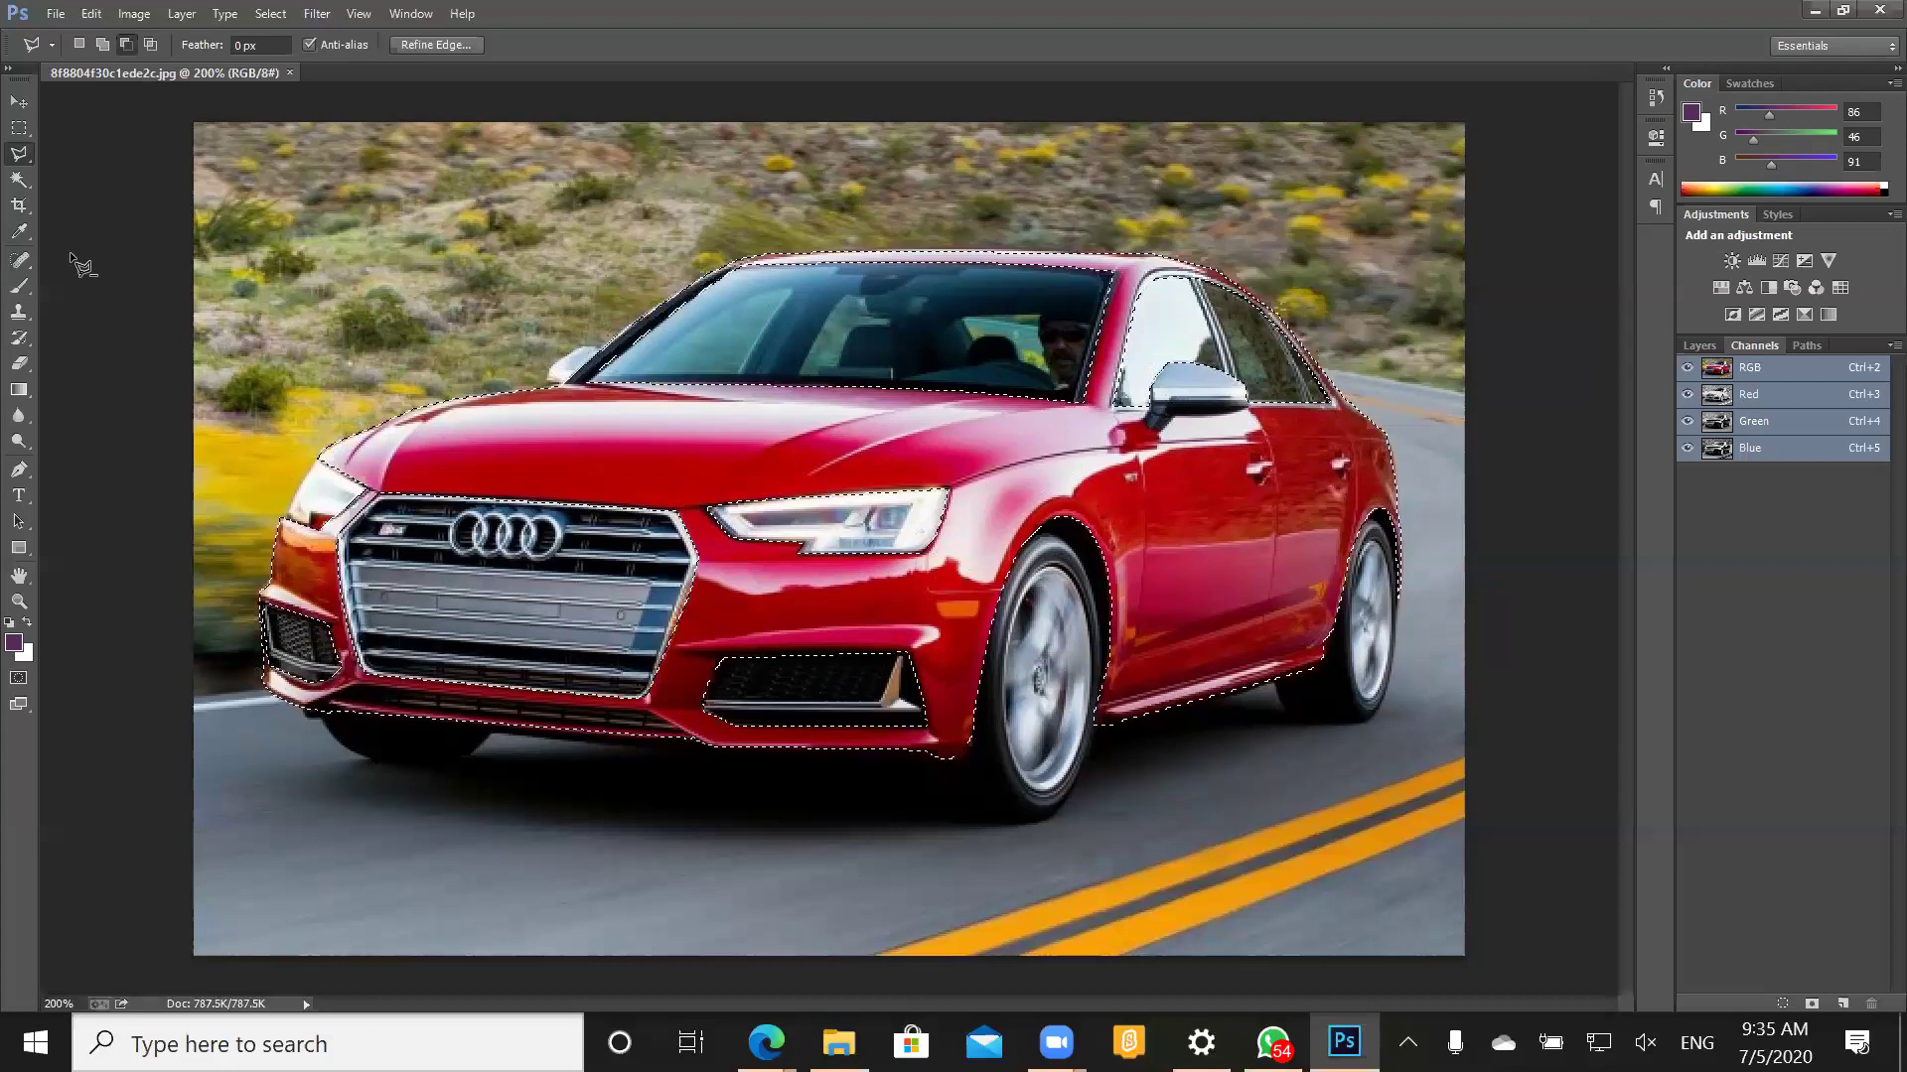
pyautogui.click(146, 85)
pyautogui.press('Escape')
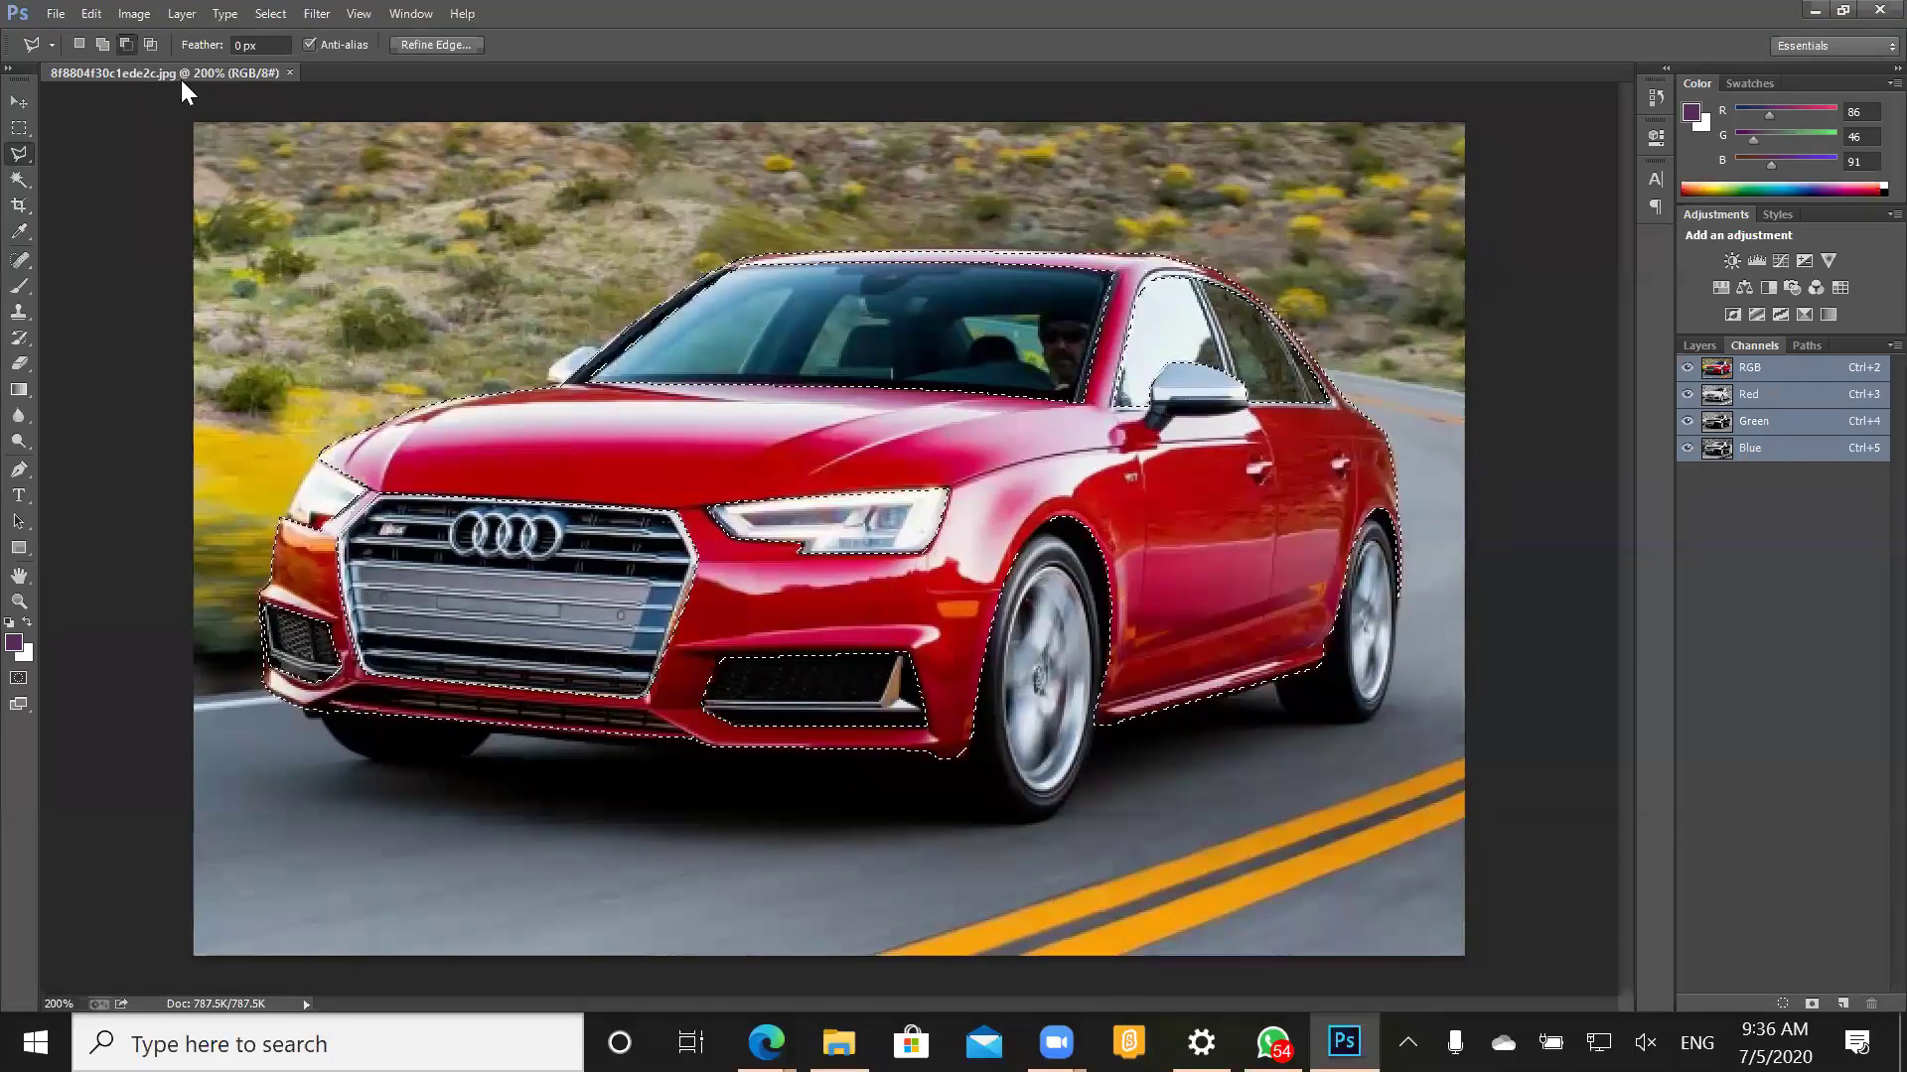
pyautogui.press('shift')
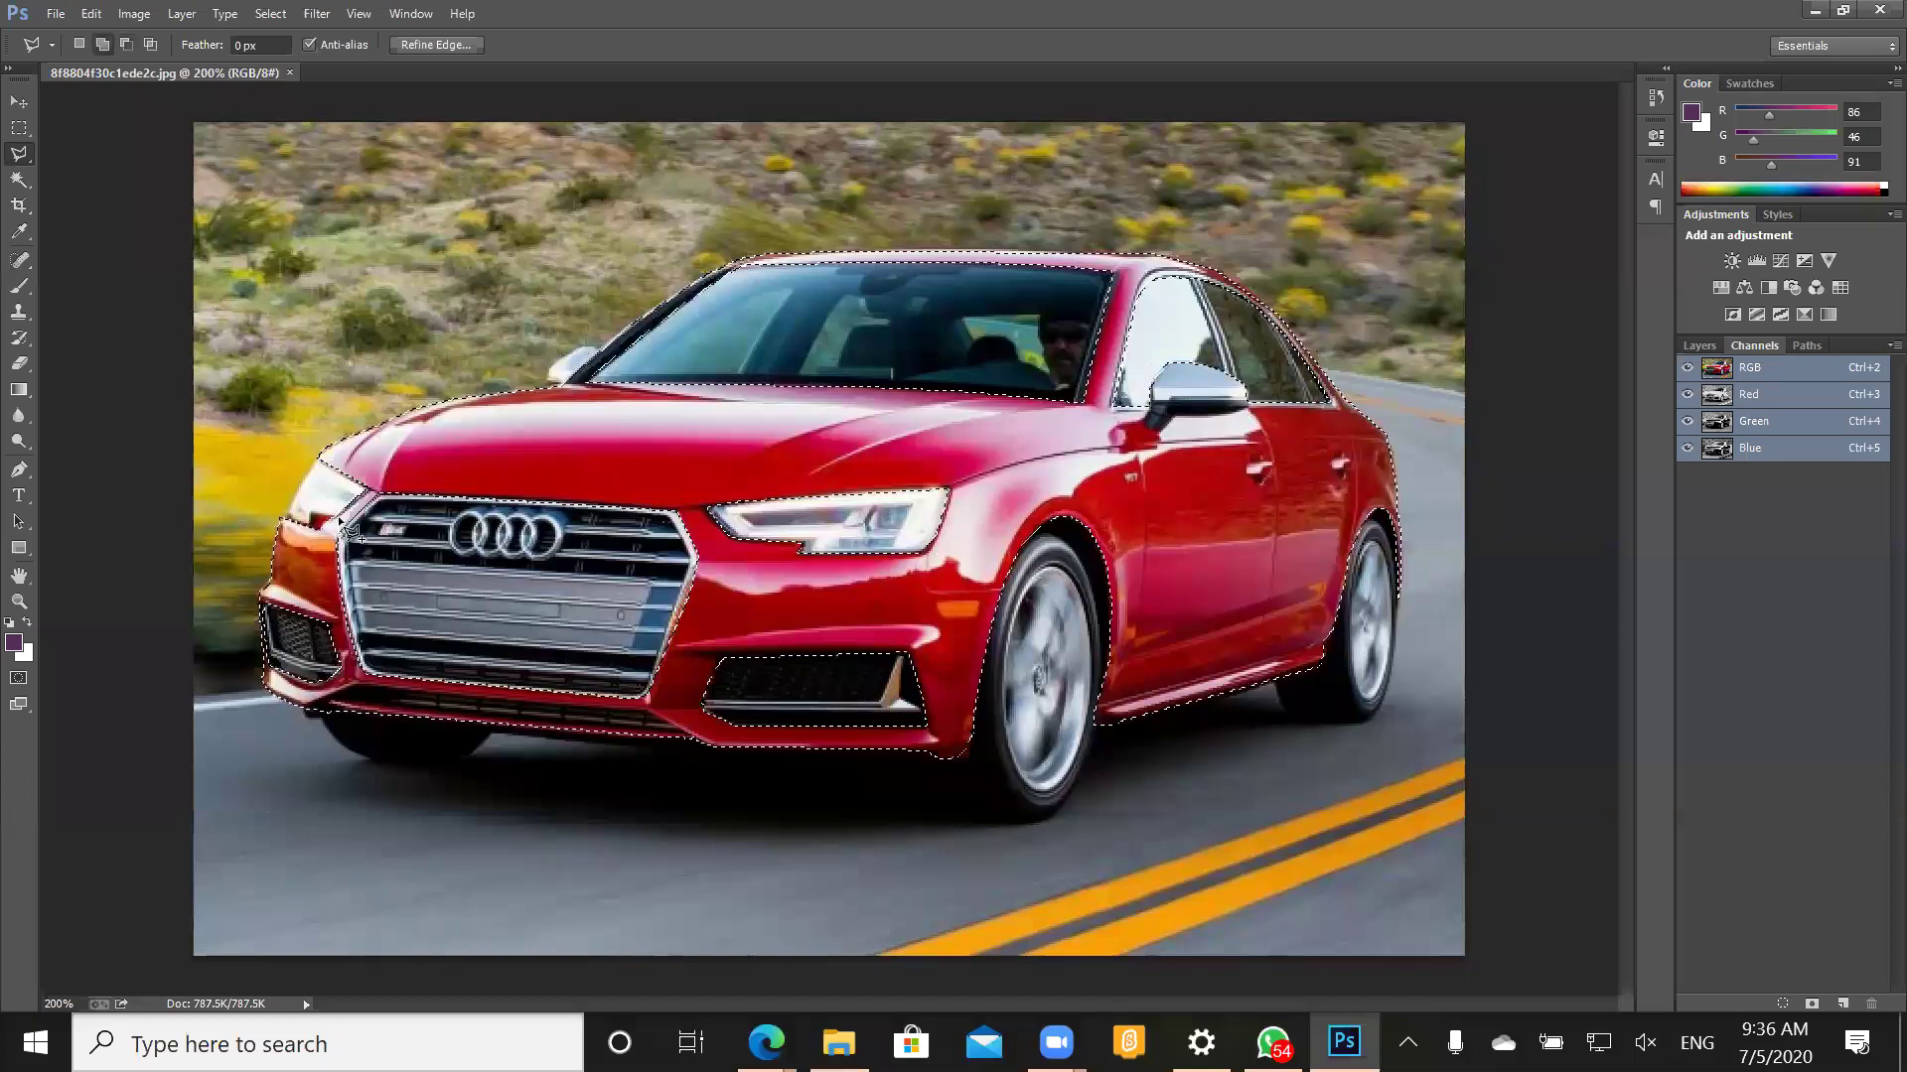
pyautogui.click(345, 526)
pyautogui.click(316, 518)
pyautogui.click(345, 525)
# - Open Hue/Saturation for the selected car body and turn it blue with a hue of -123
pyautogui.click(136, 14)
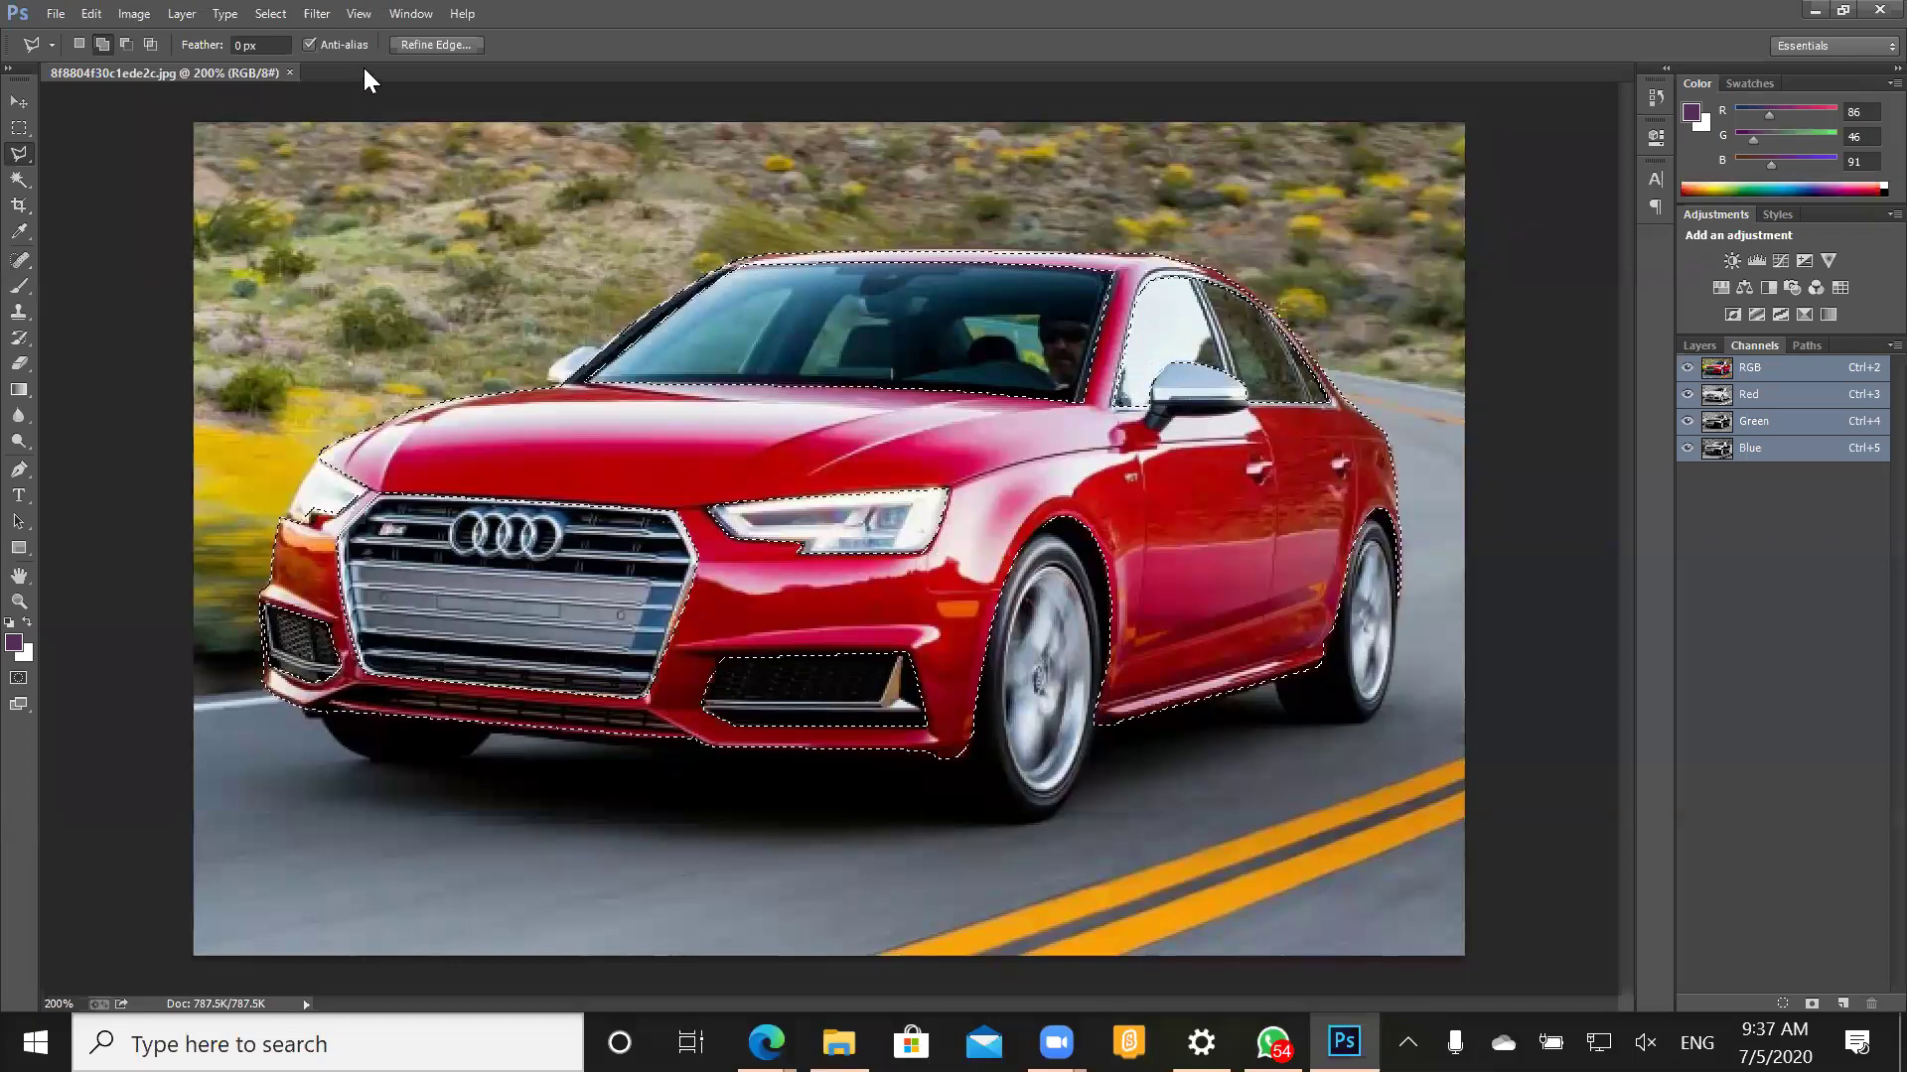
pyautogui.hotkey('alt', 'i')
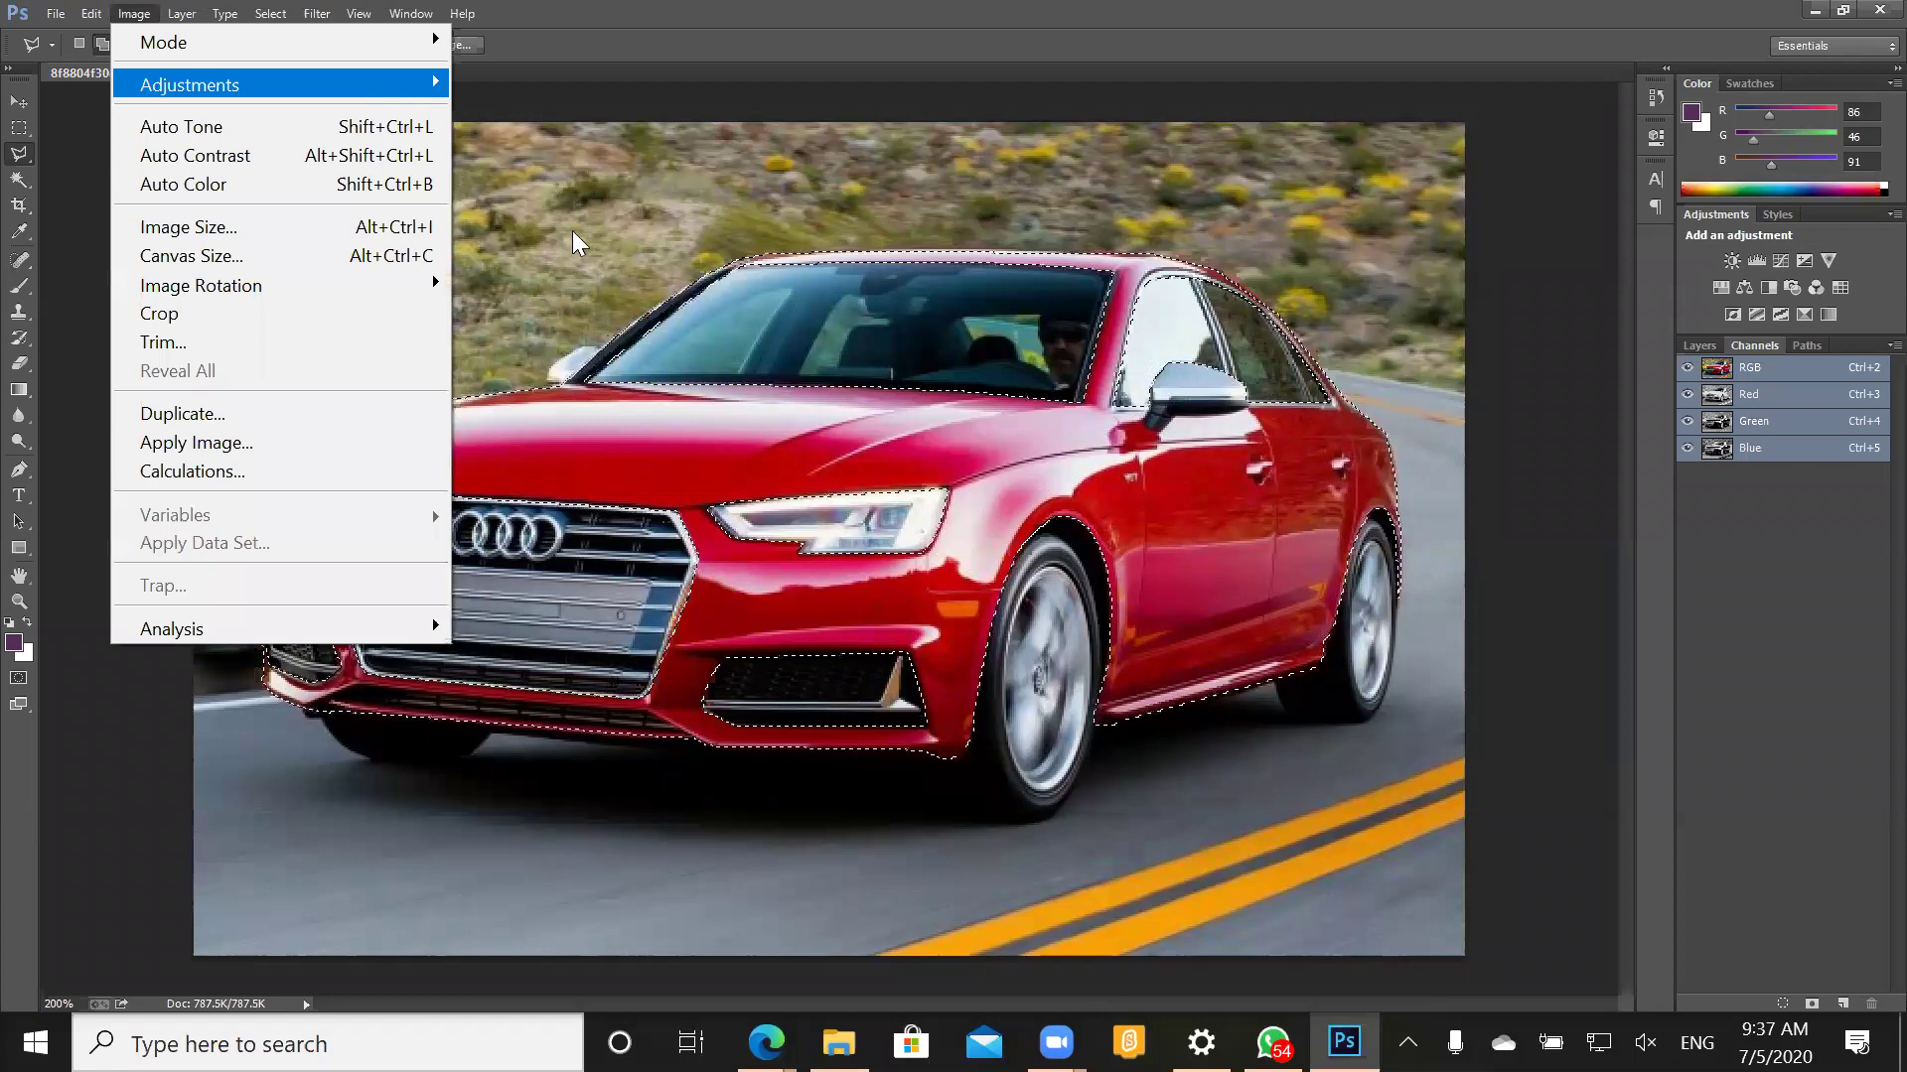
pyautogui.press('Right')
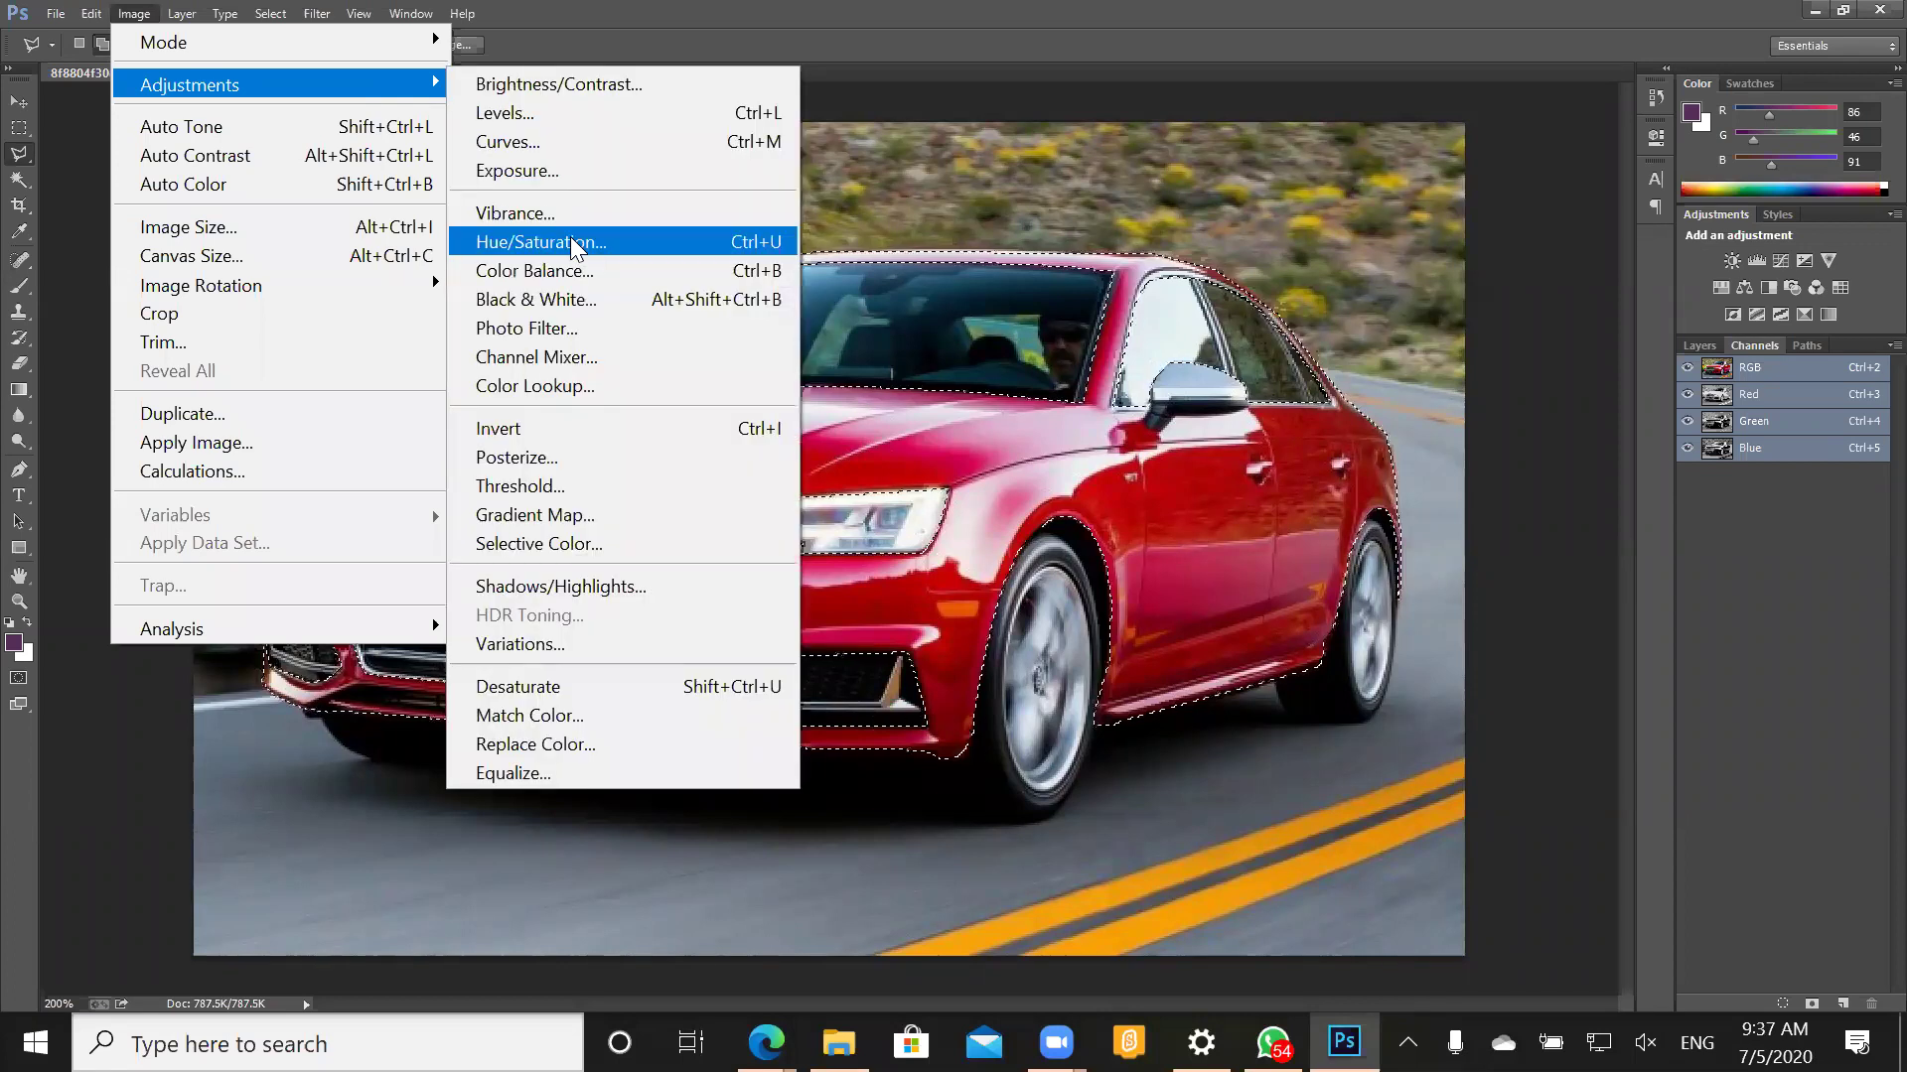
pyautogui.click(570, 242)
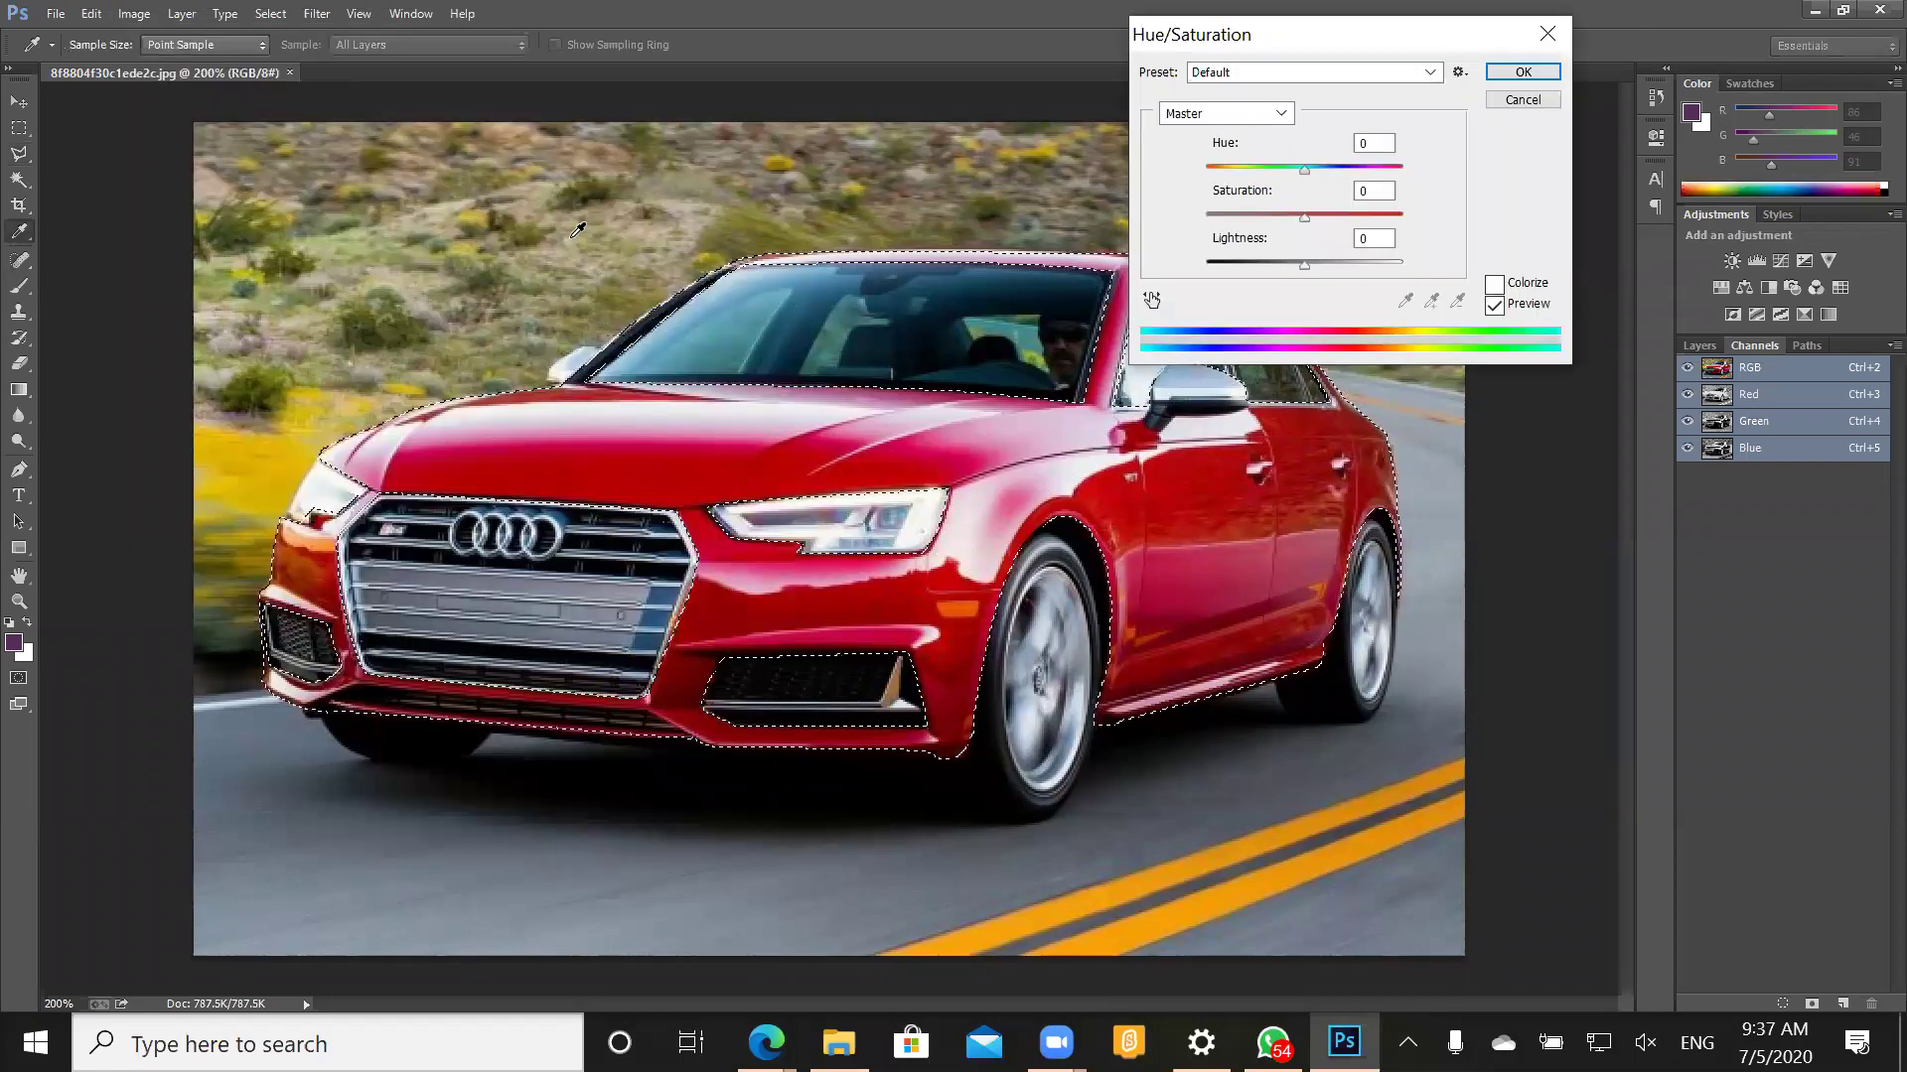
pyautogui.moveTo(1300, 170); pyautogui.dragTo(1294, 170)
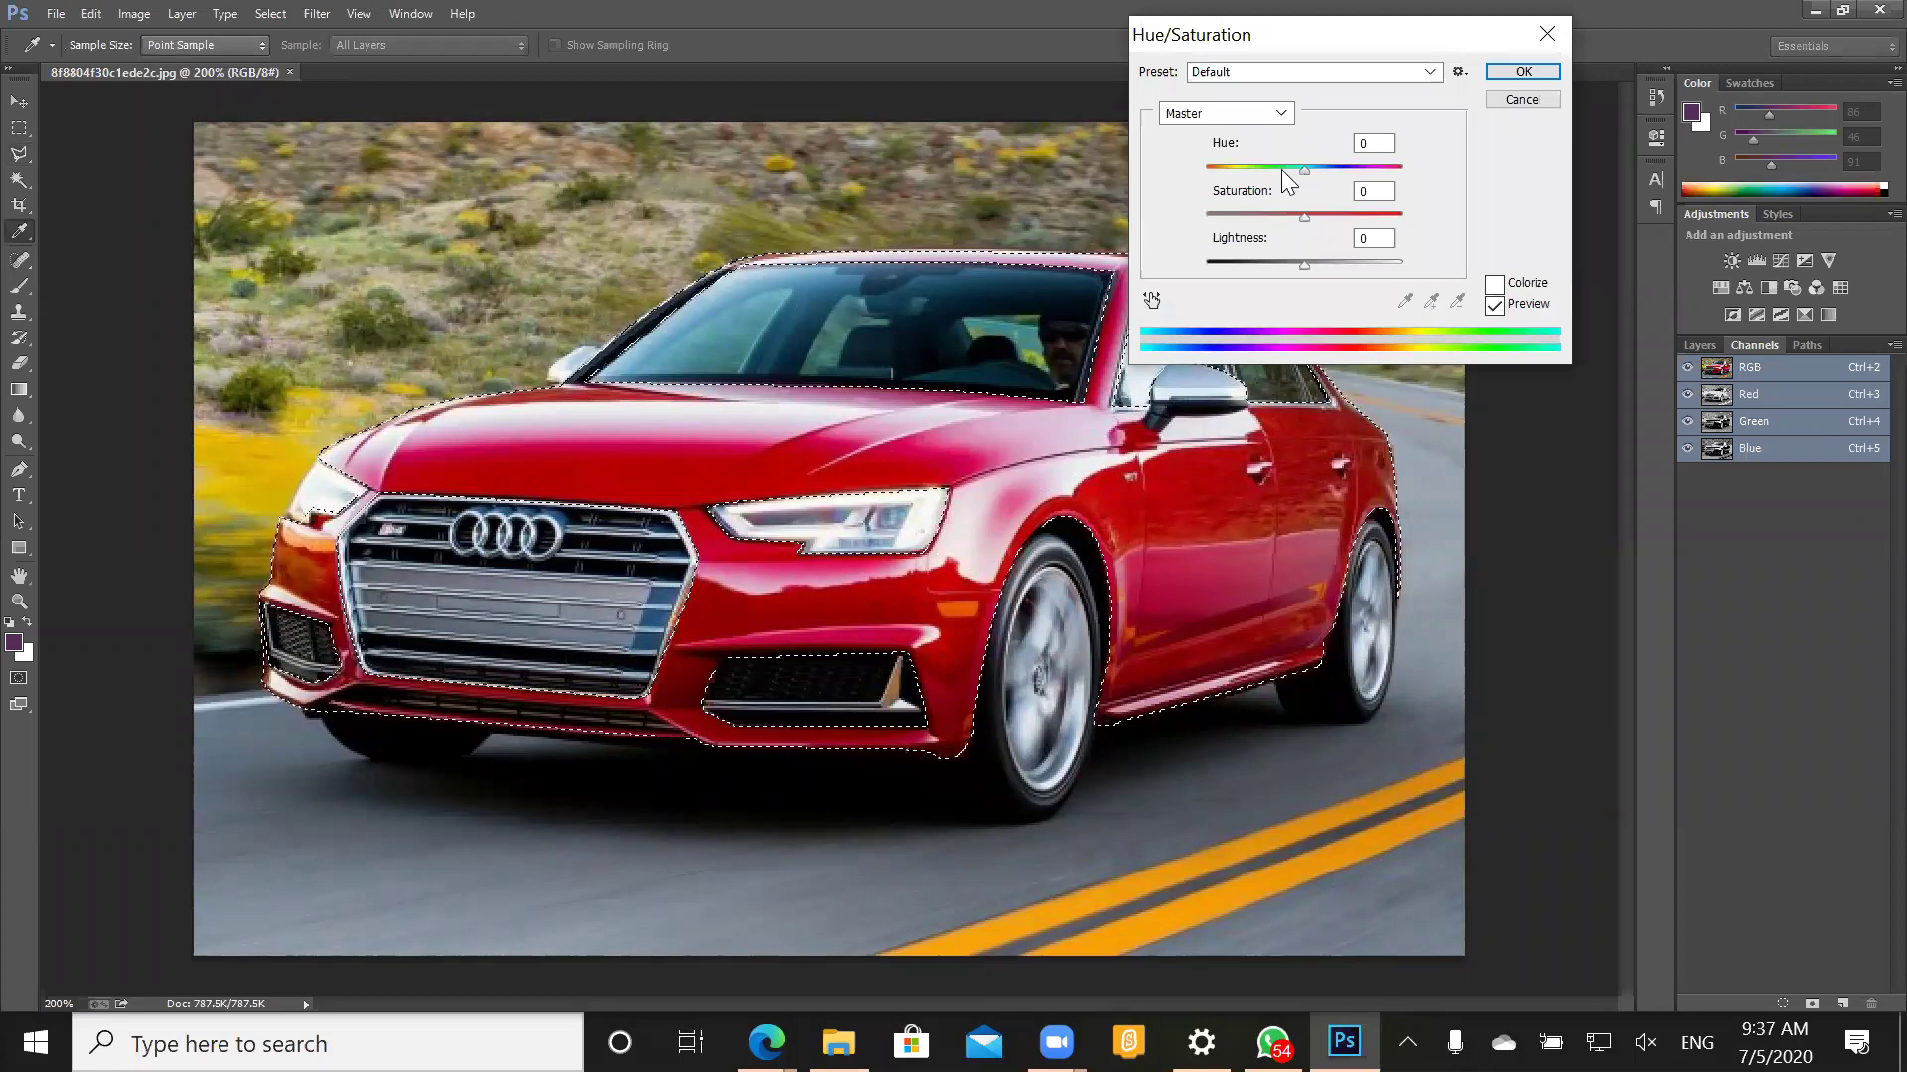
pyautogui.click(1229, 170)
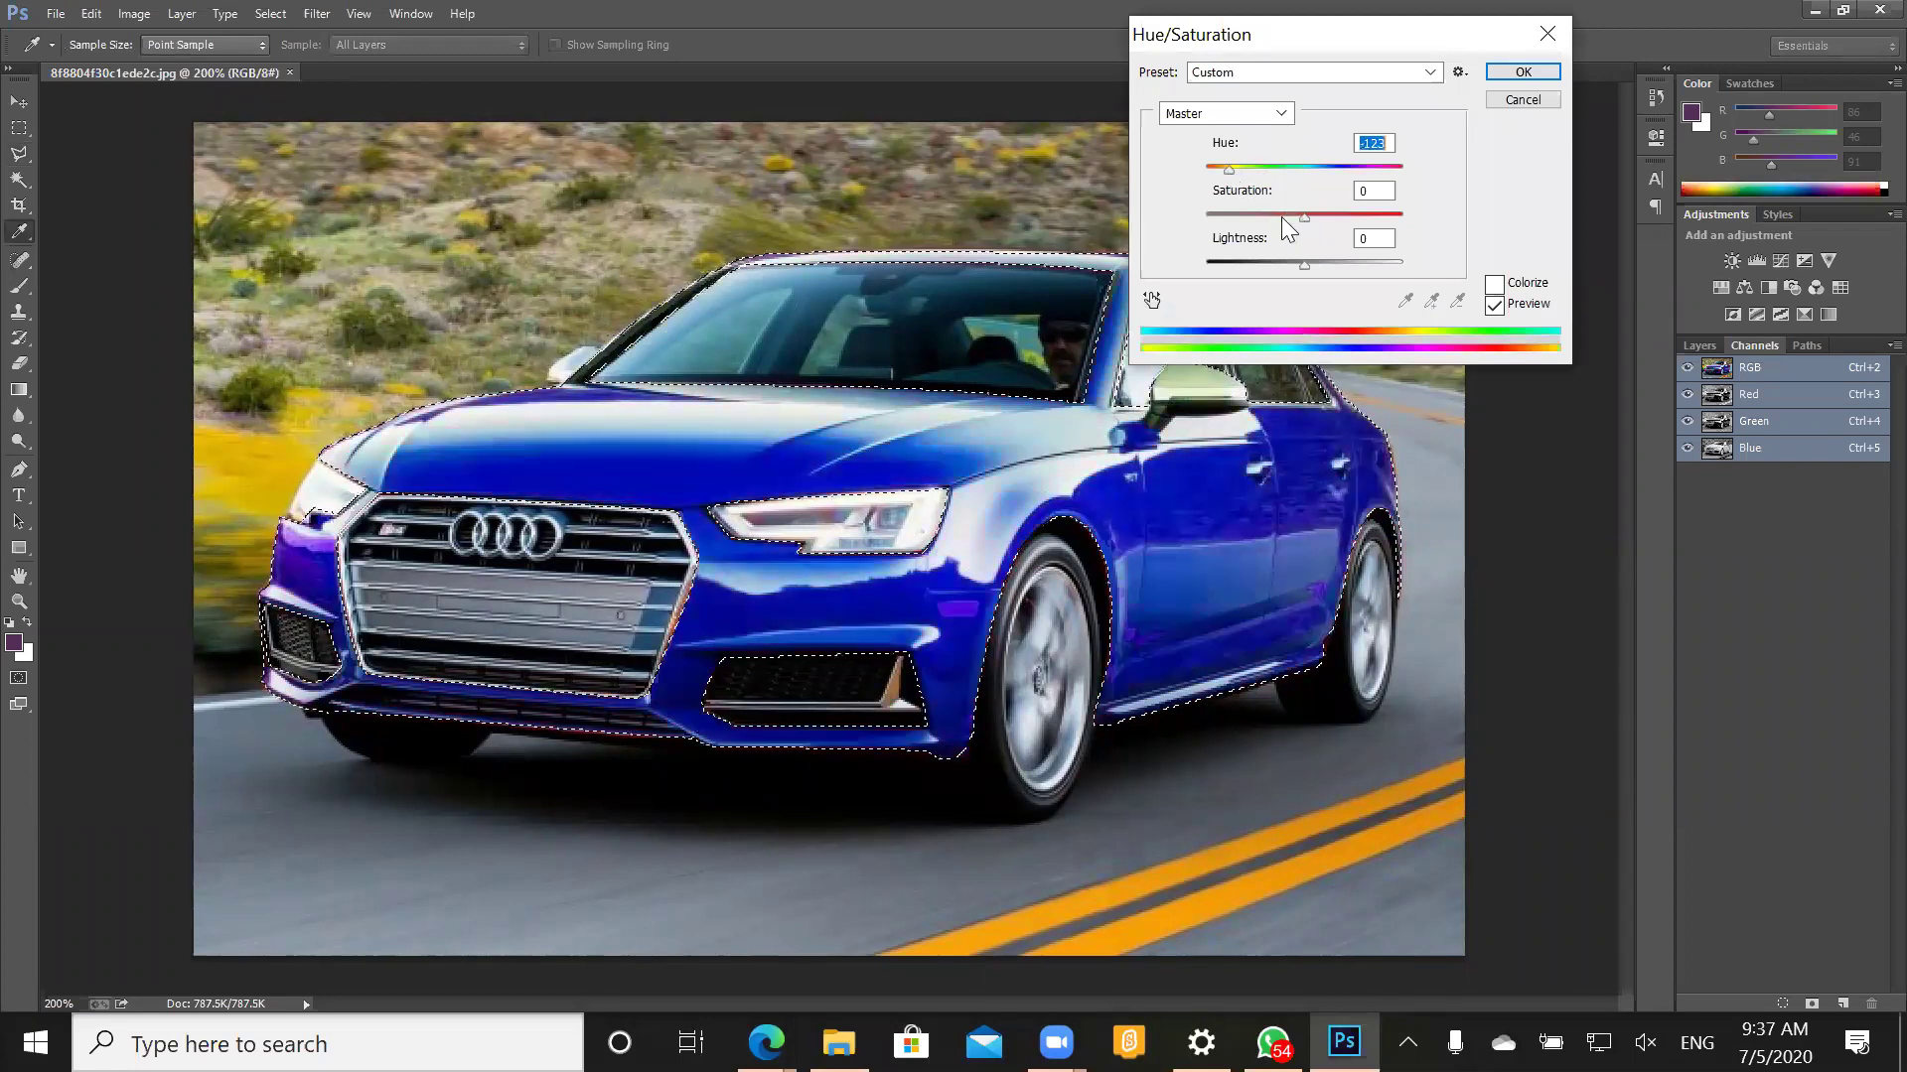
# - Set the car body's saturation to +2 and try a lightness of +11
pyautogui.click(1305, 217)
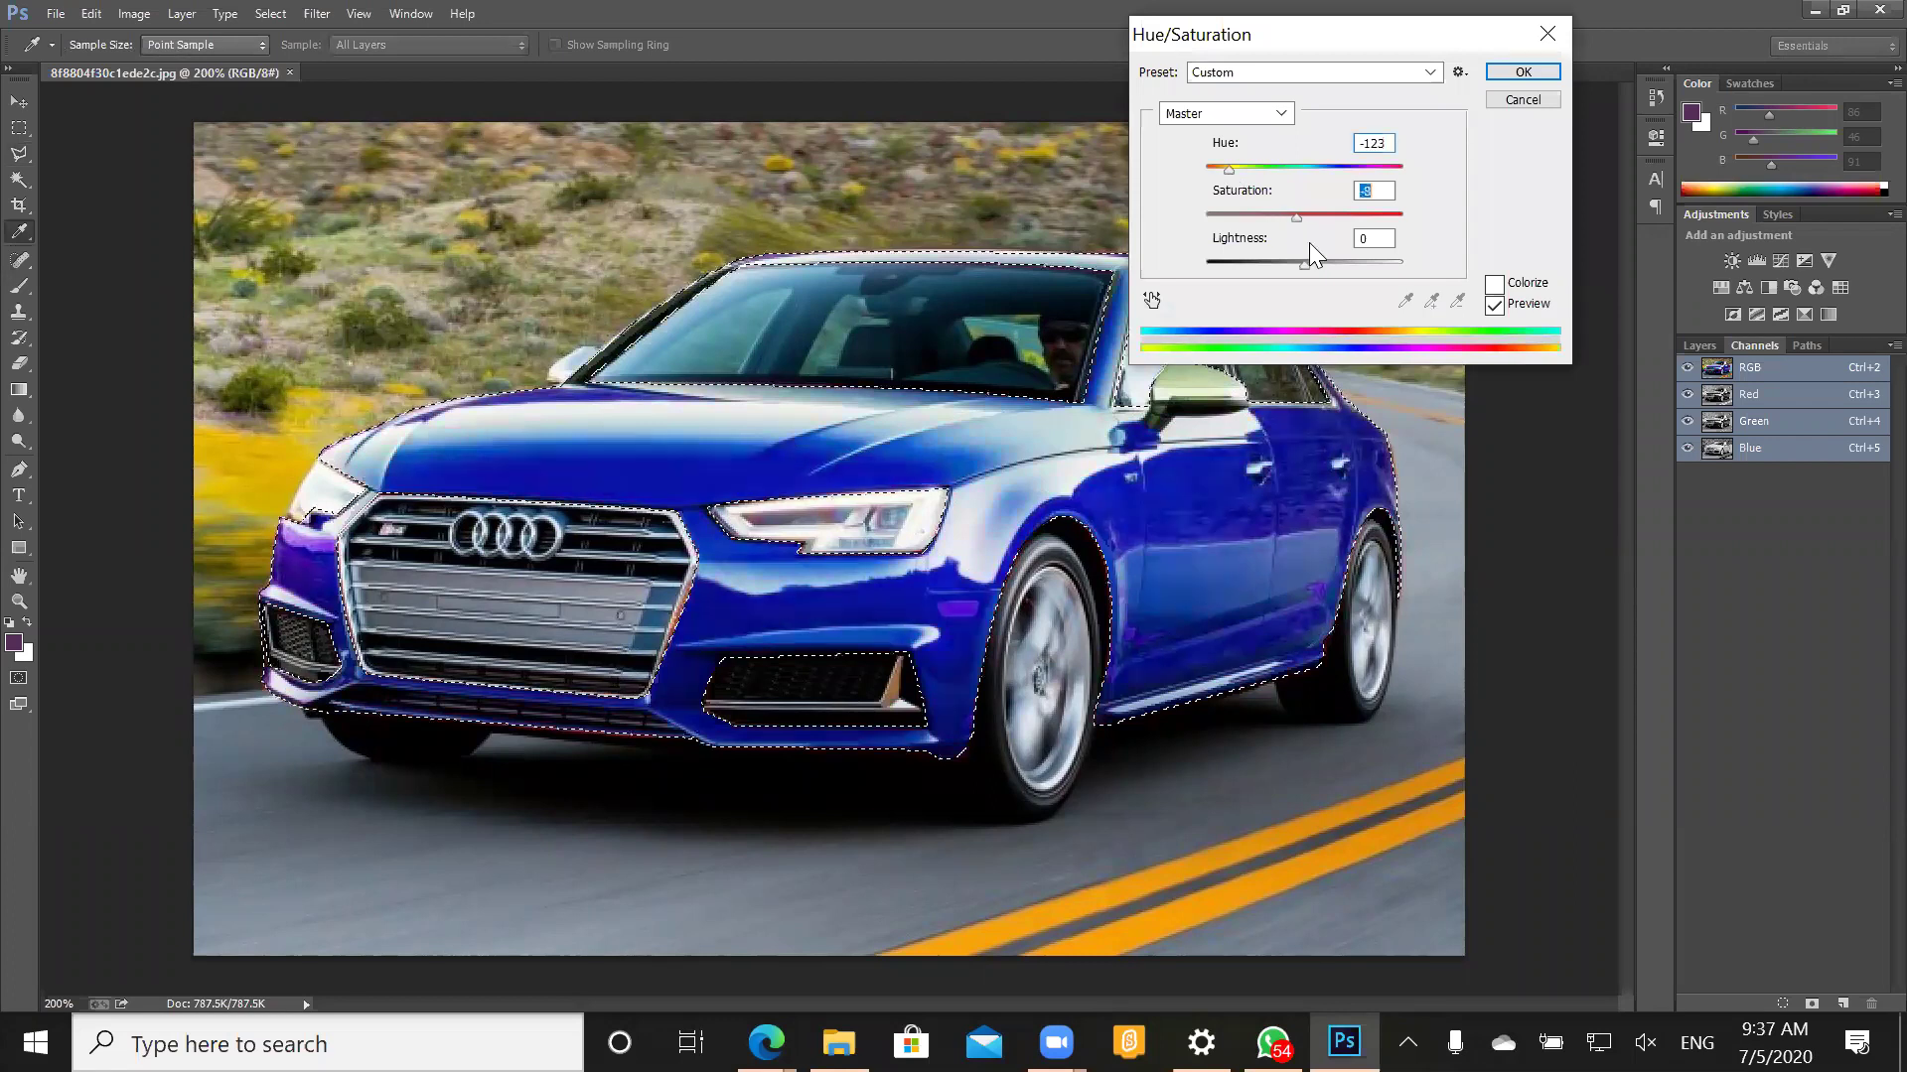
pyautogui.hotkey('shift', 'Up')
pyautogui.press('Up')
pyautogui.press('Tab')
pyautogui.hotkey('shift', 'Up')
pyautogui.press('Up')
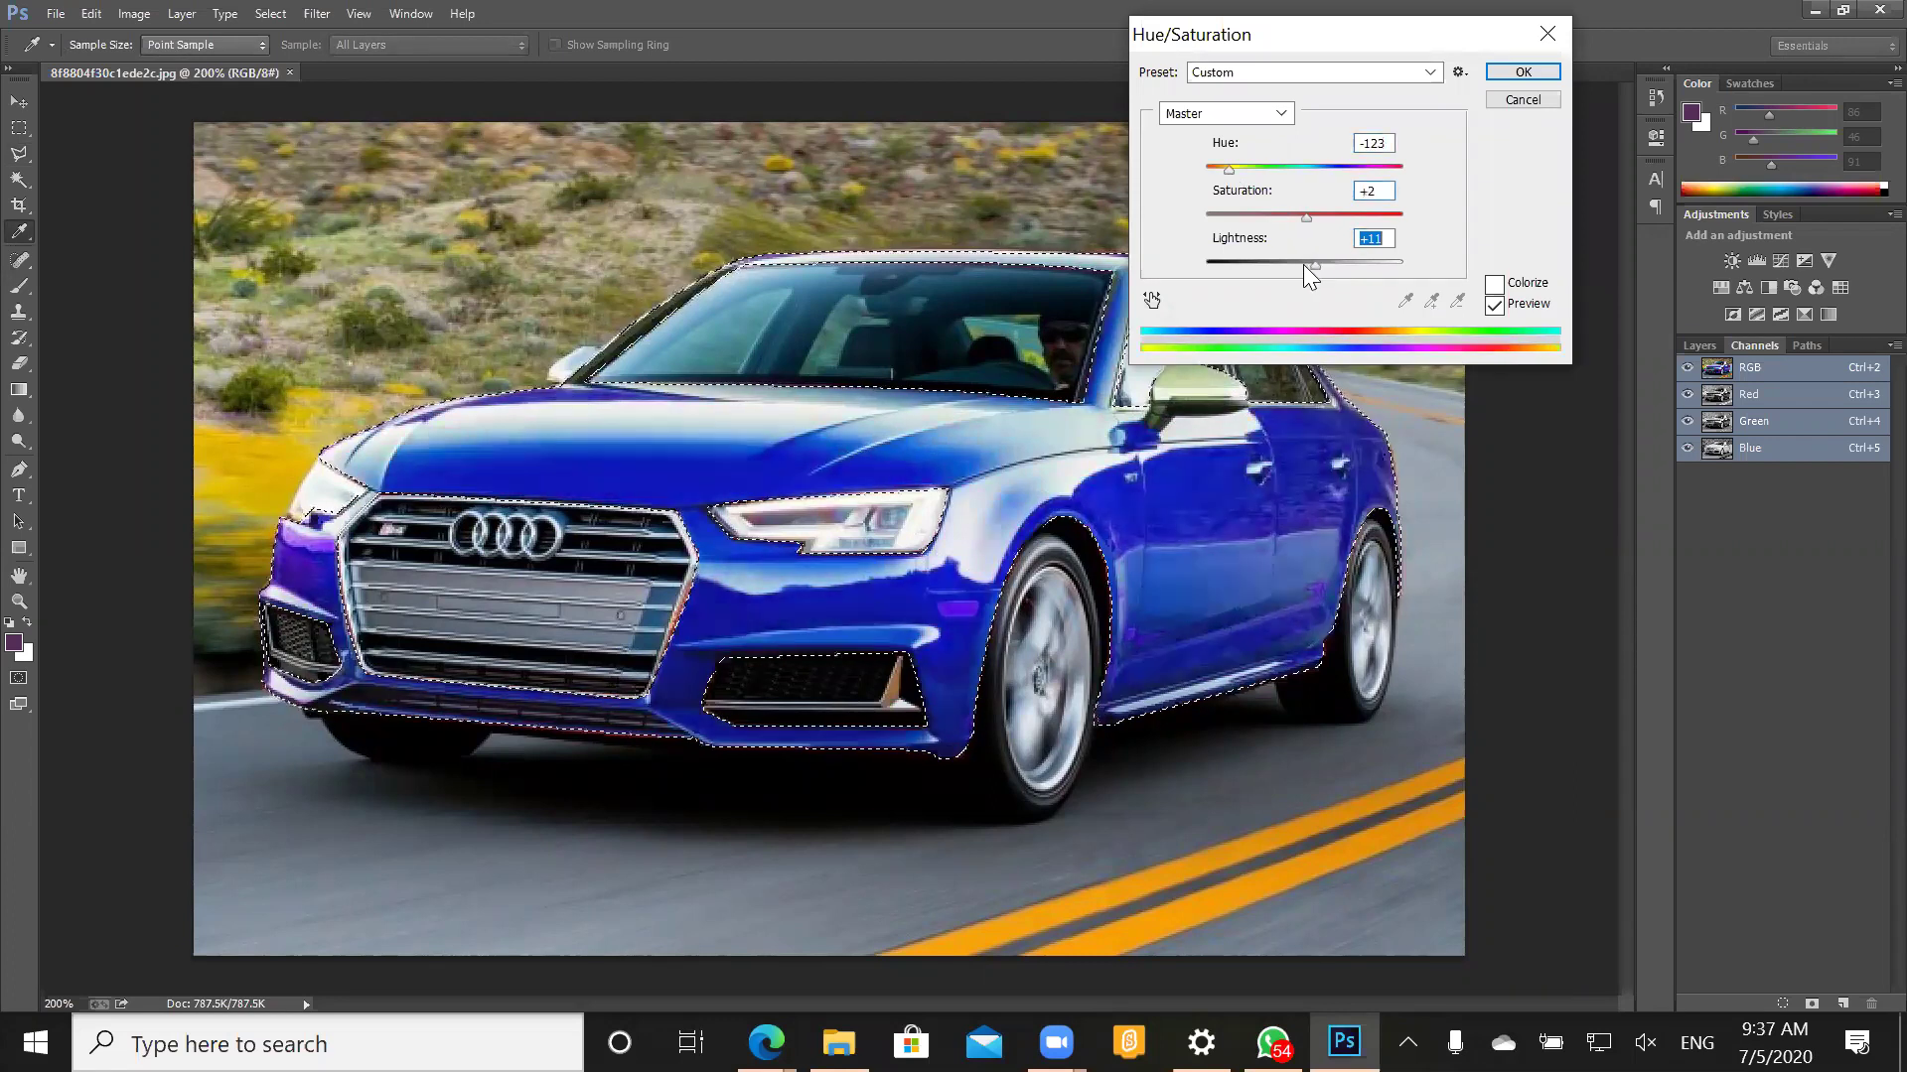
# - Darken the car body to a lightness of -17, apply the Hue/Saturation adjustment, and clear the selection
pyautogui.click(1293, 264)
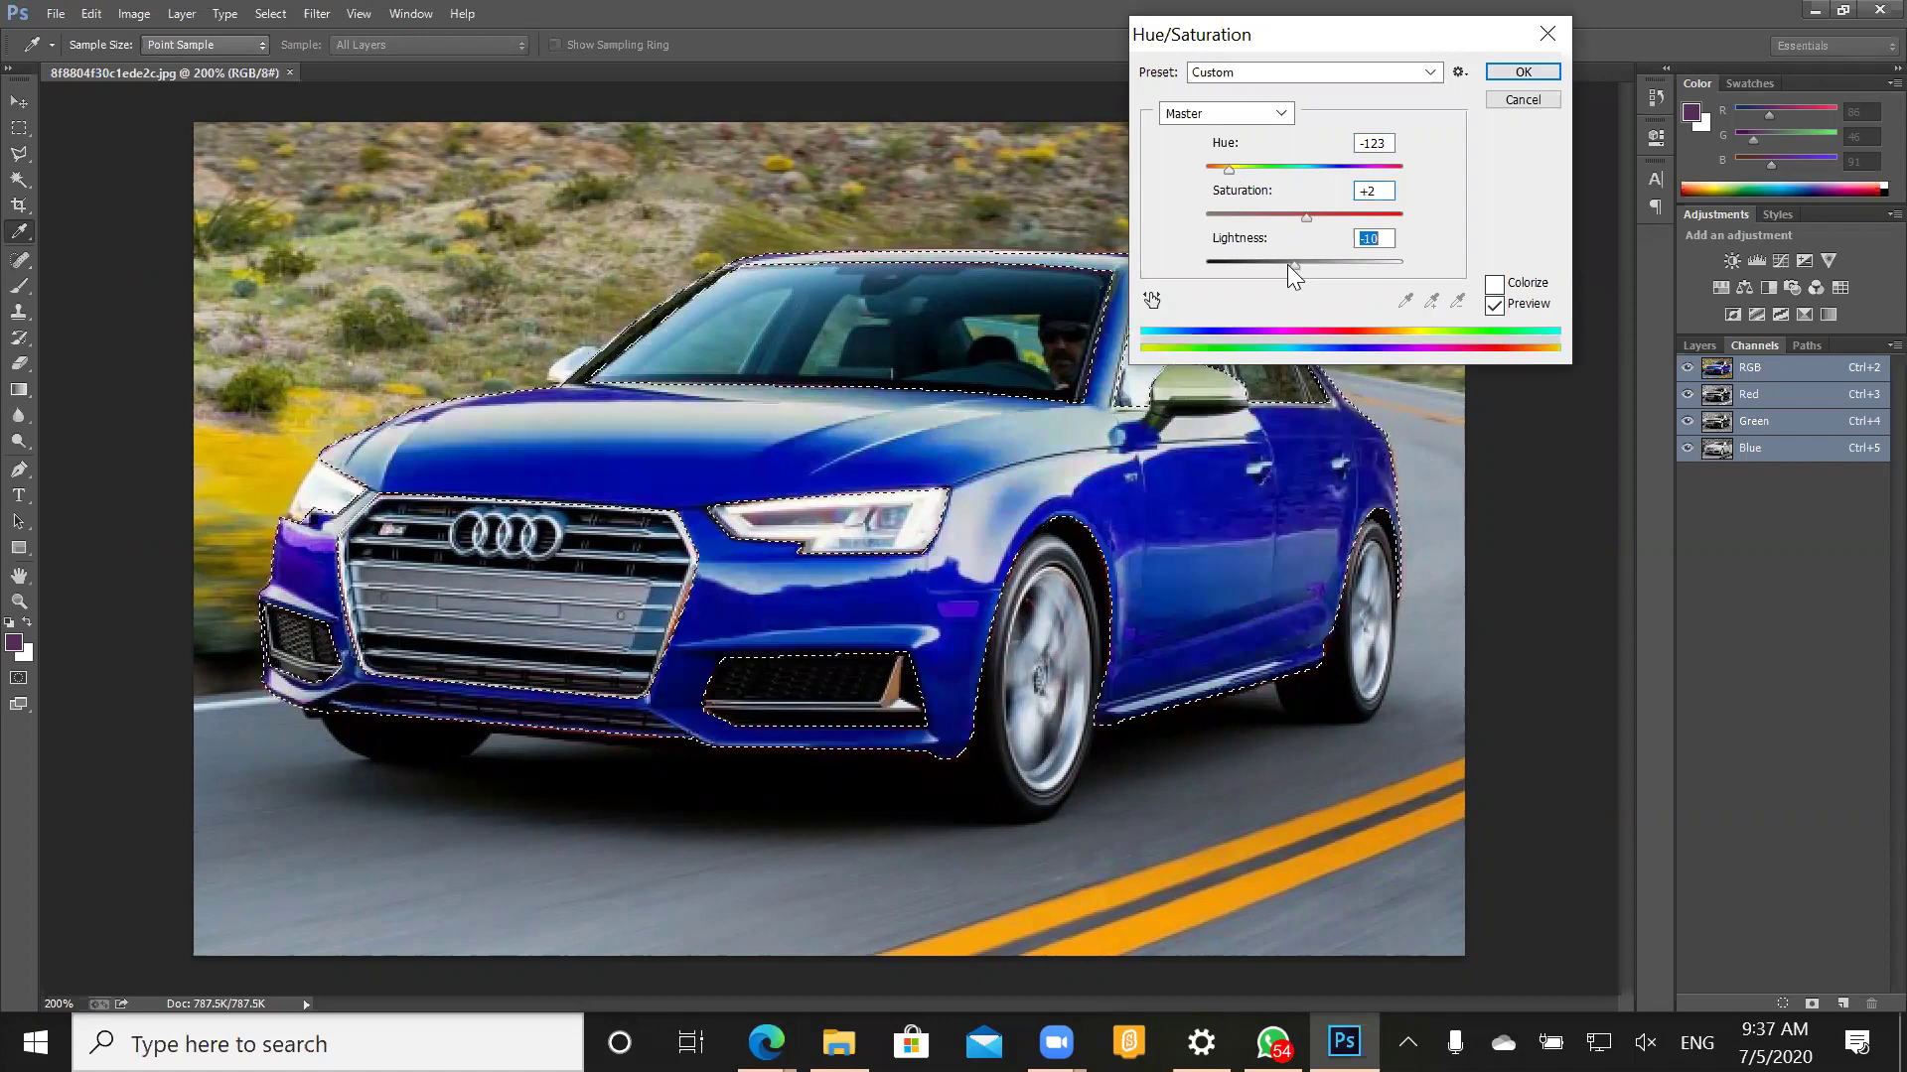
pyautogui.click(1287, 264)
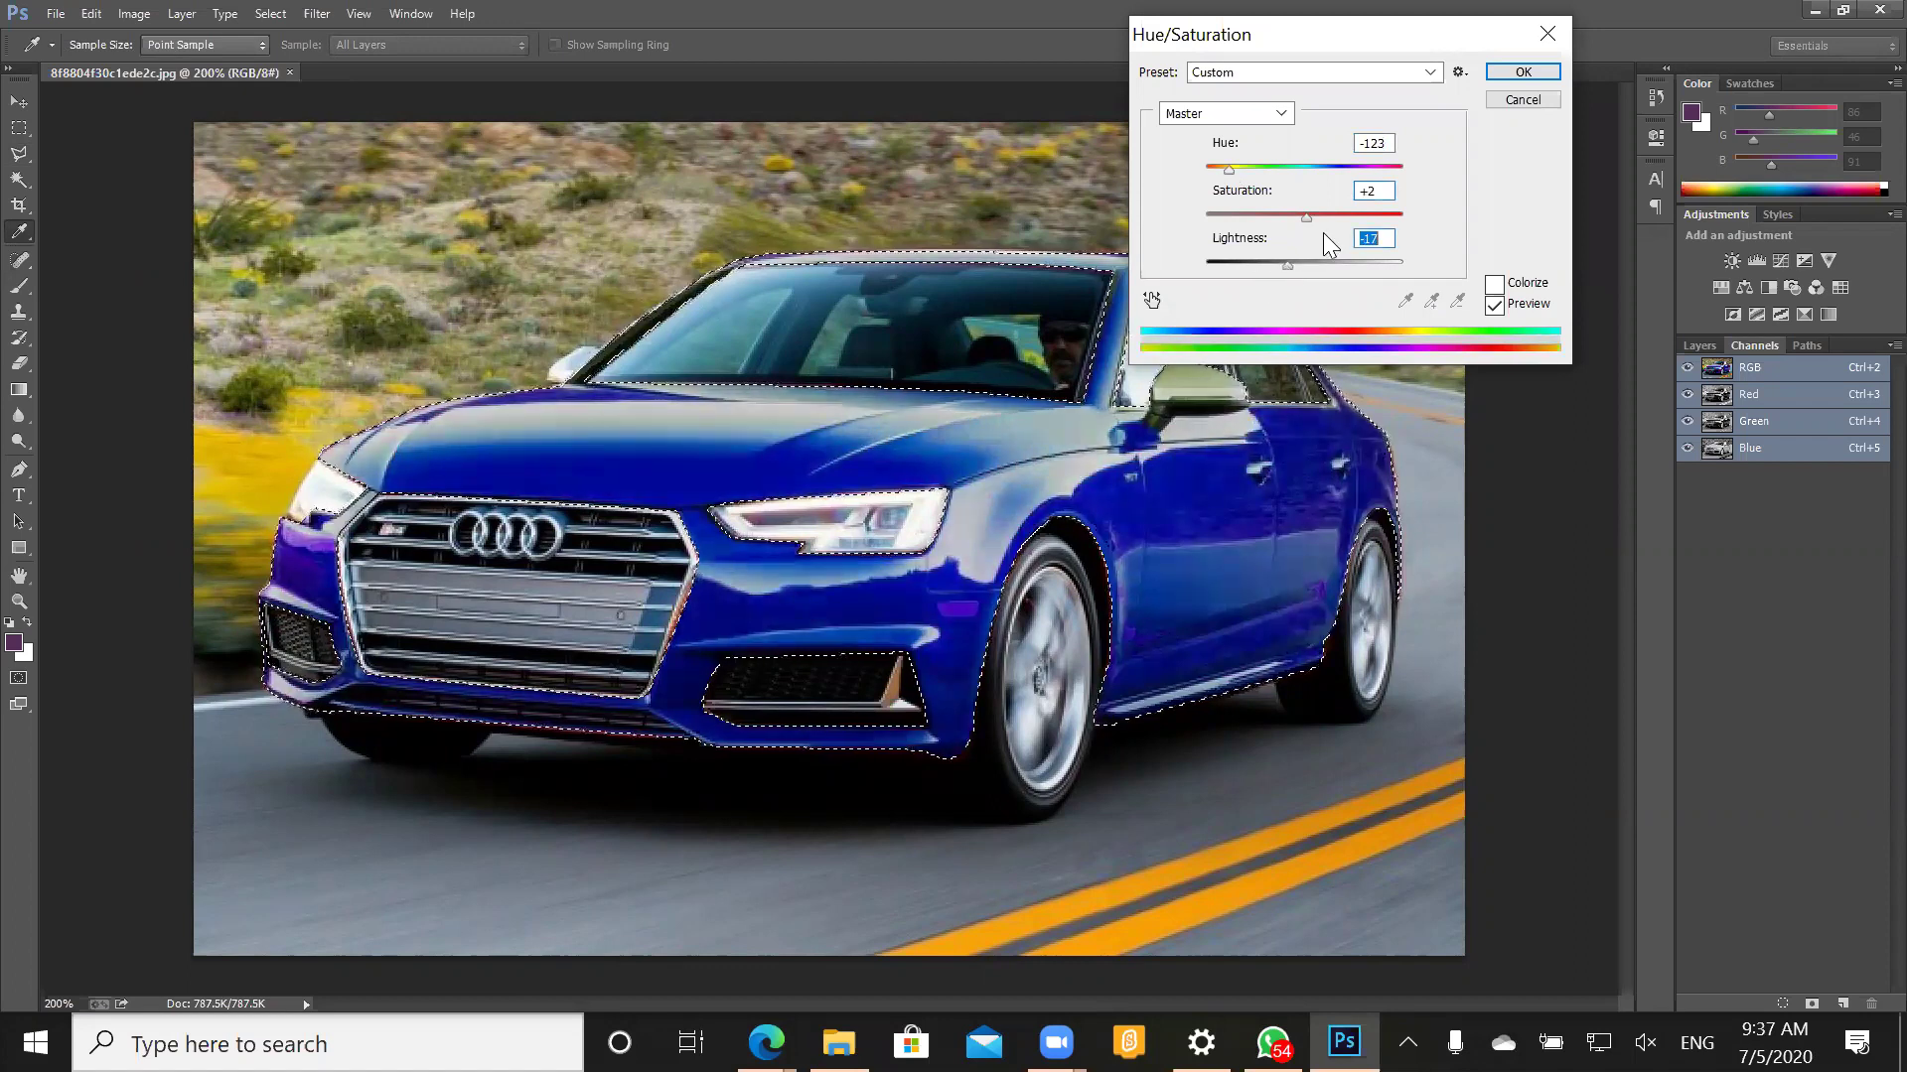
pyautogui.click(1514, 73)
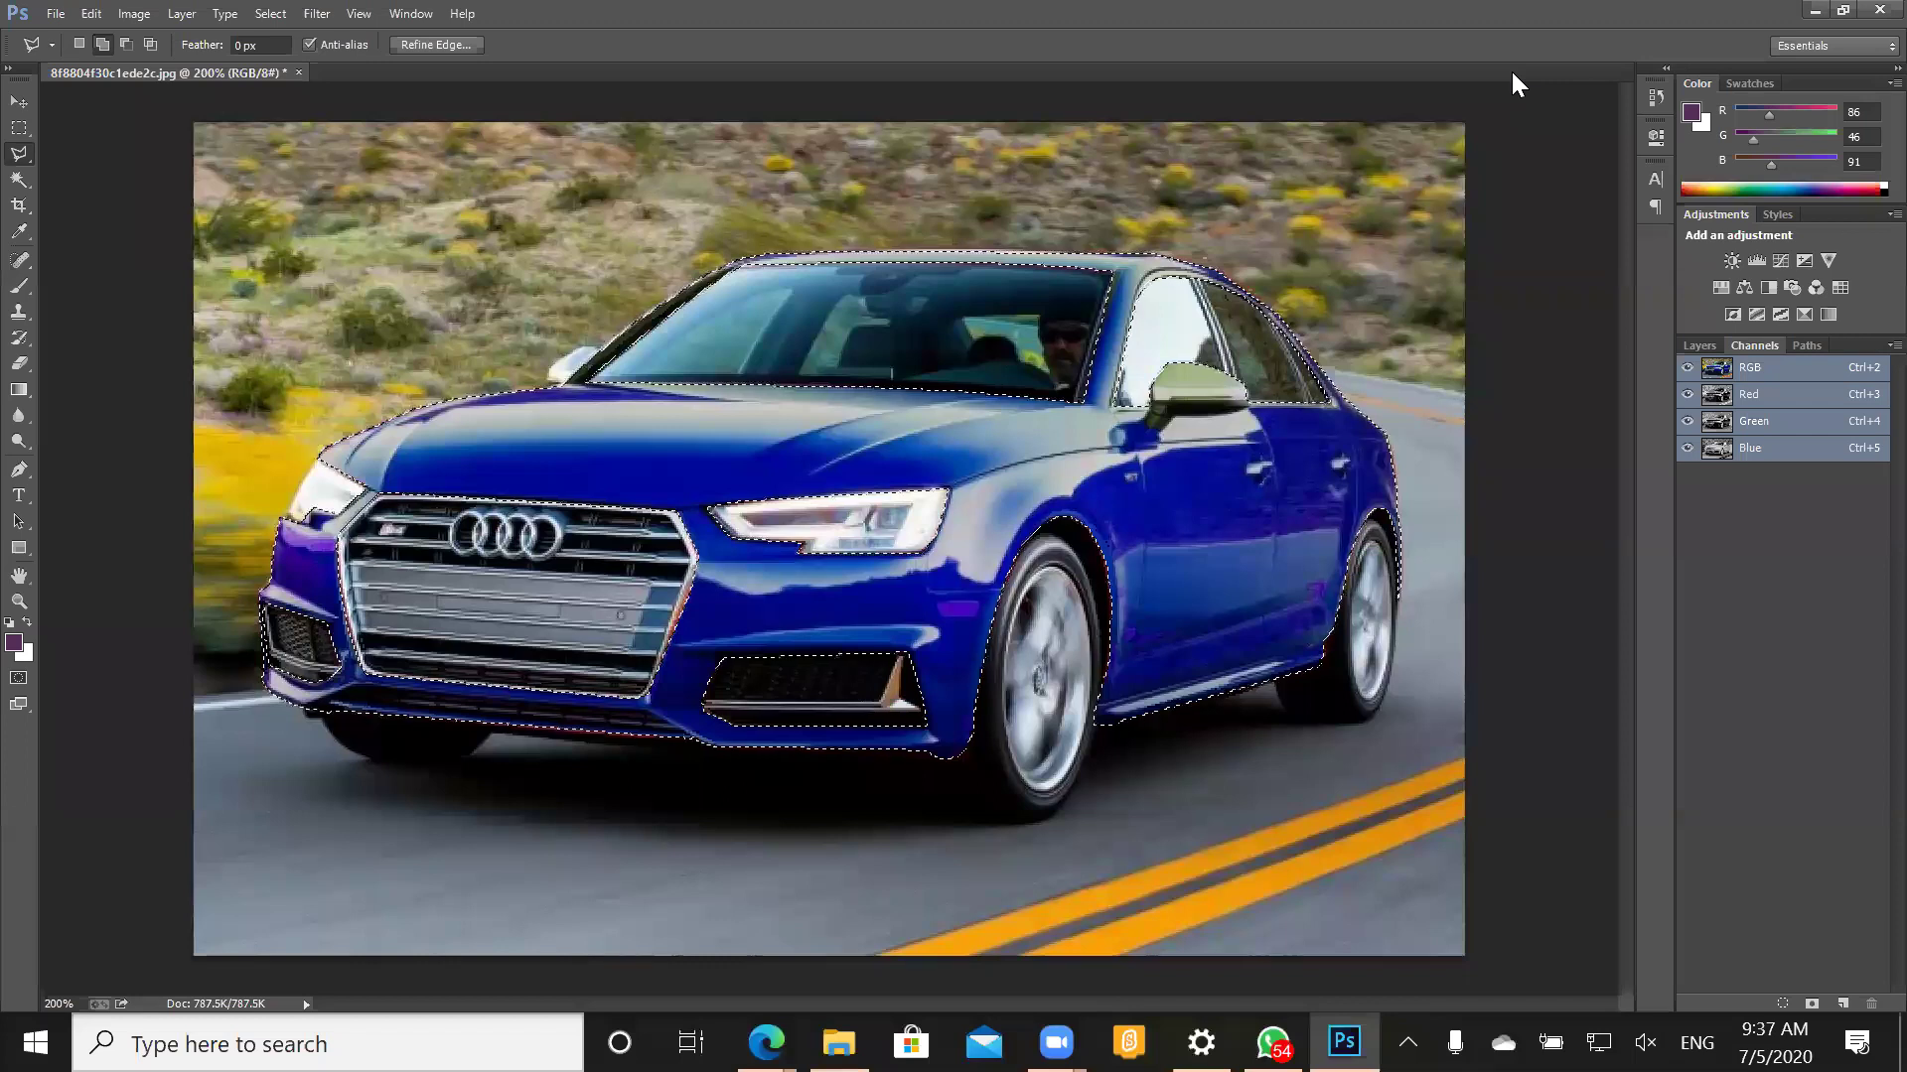
pyautogui.hotkey('ctrl', 'd')
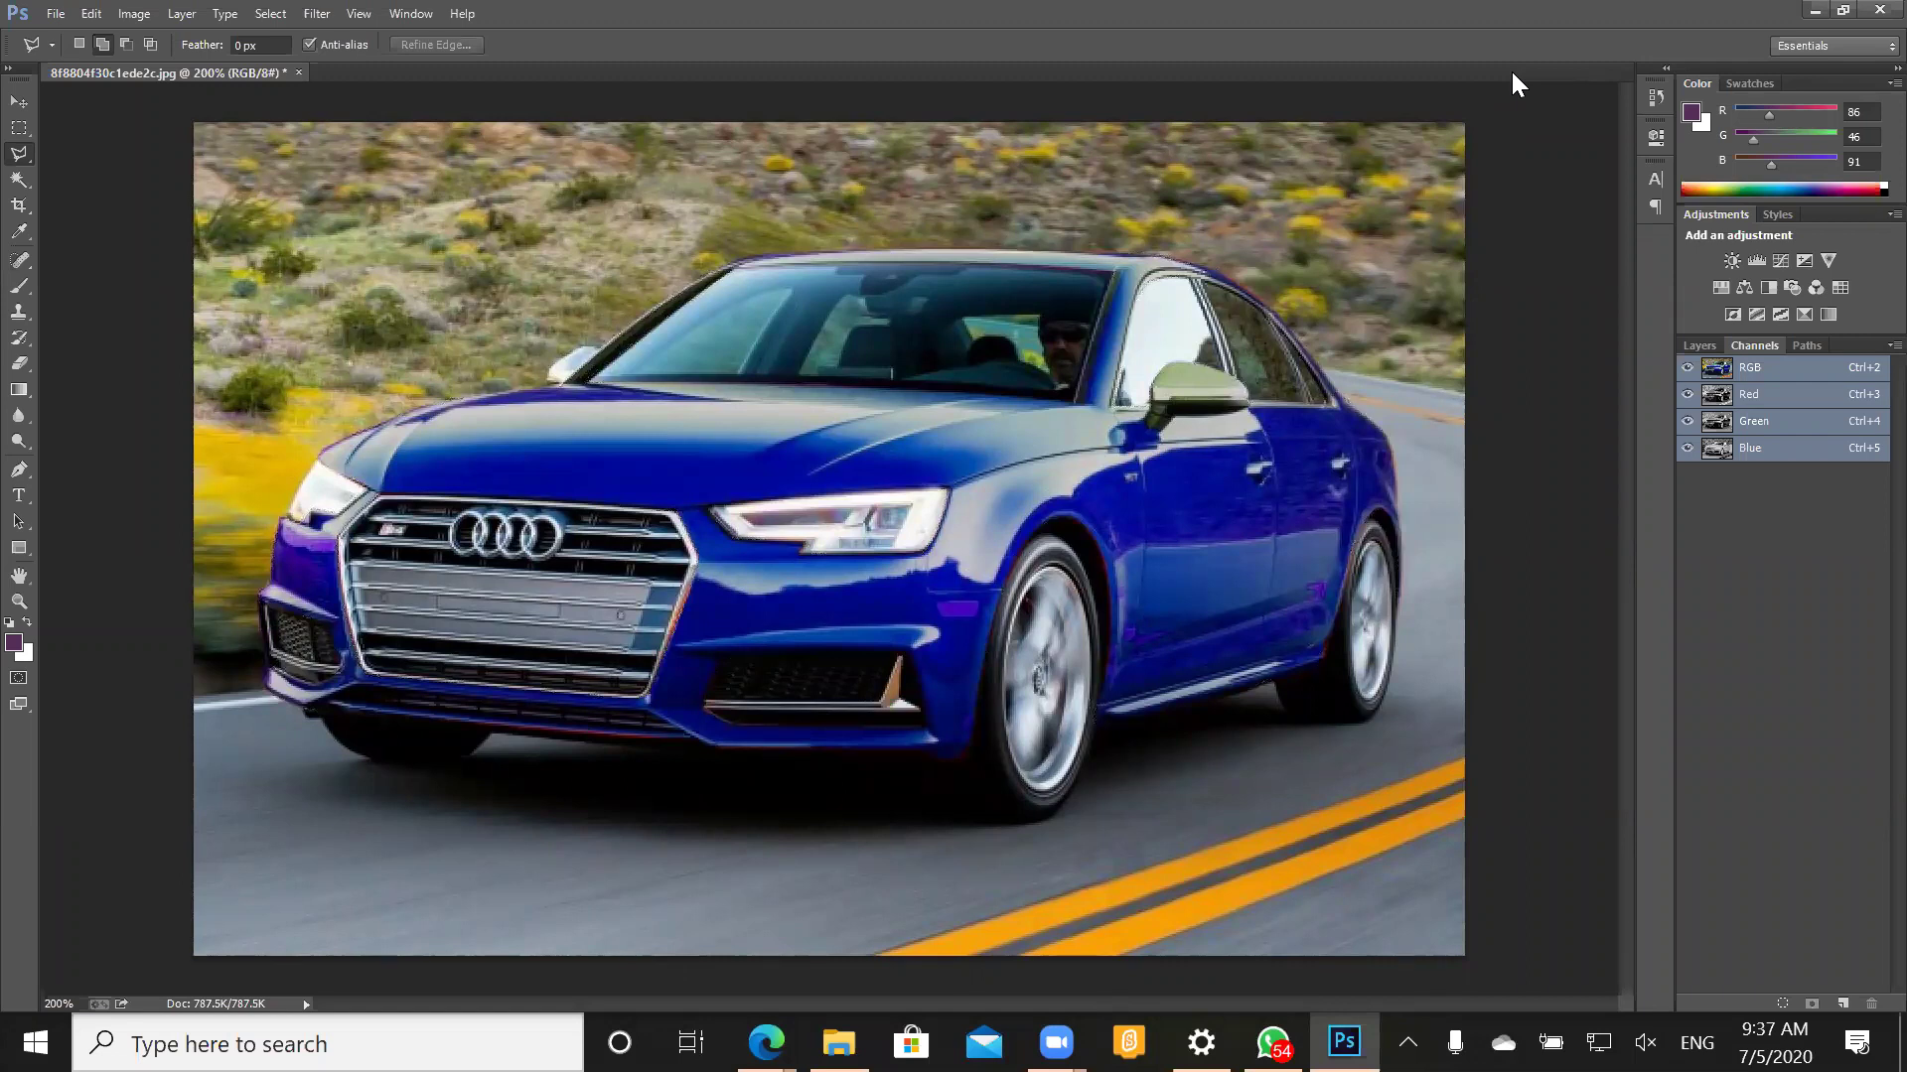
pyautogui.hotkey('ctrl', '-')
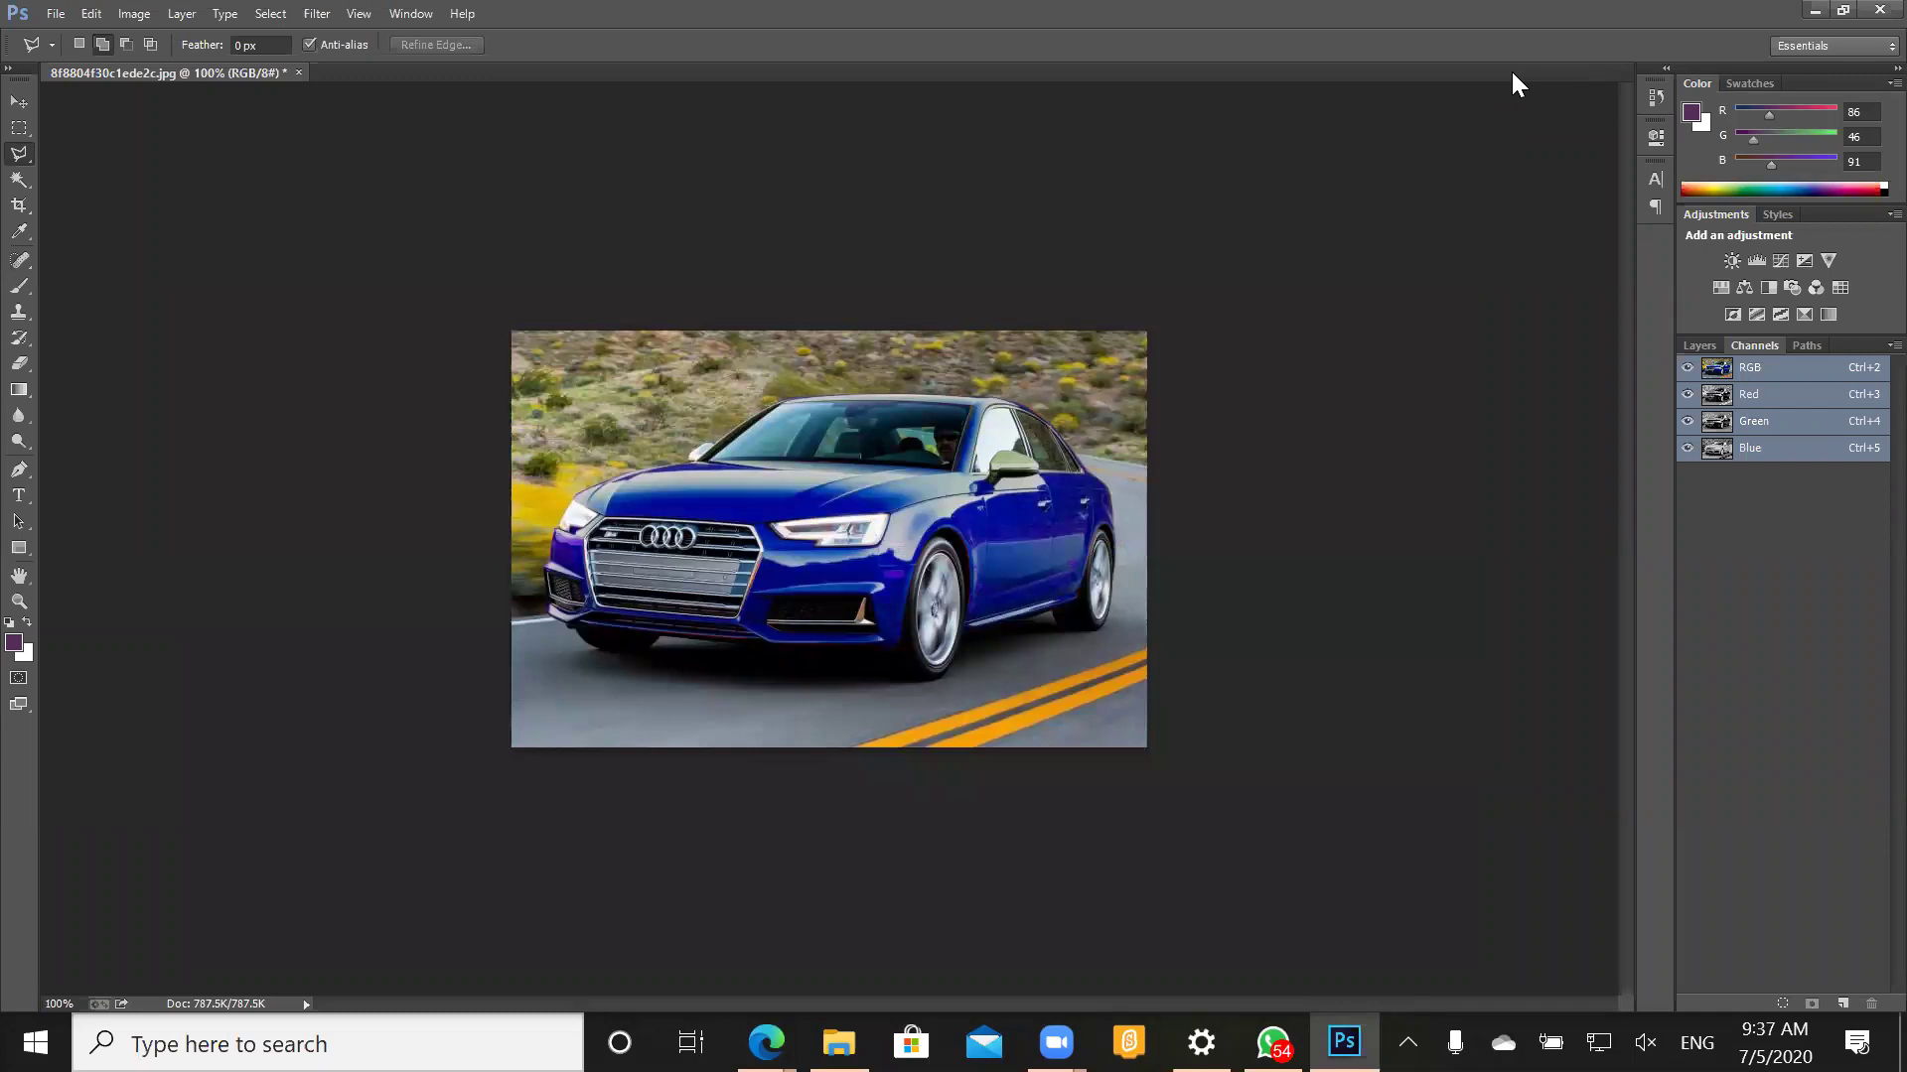